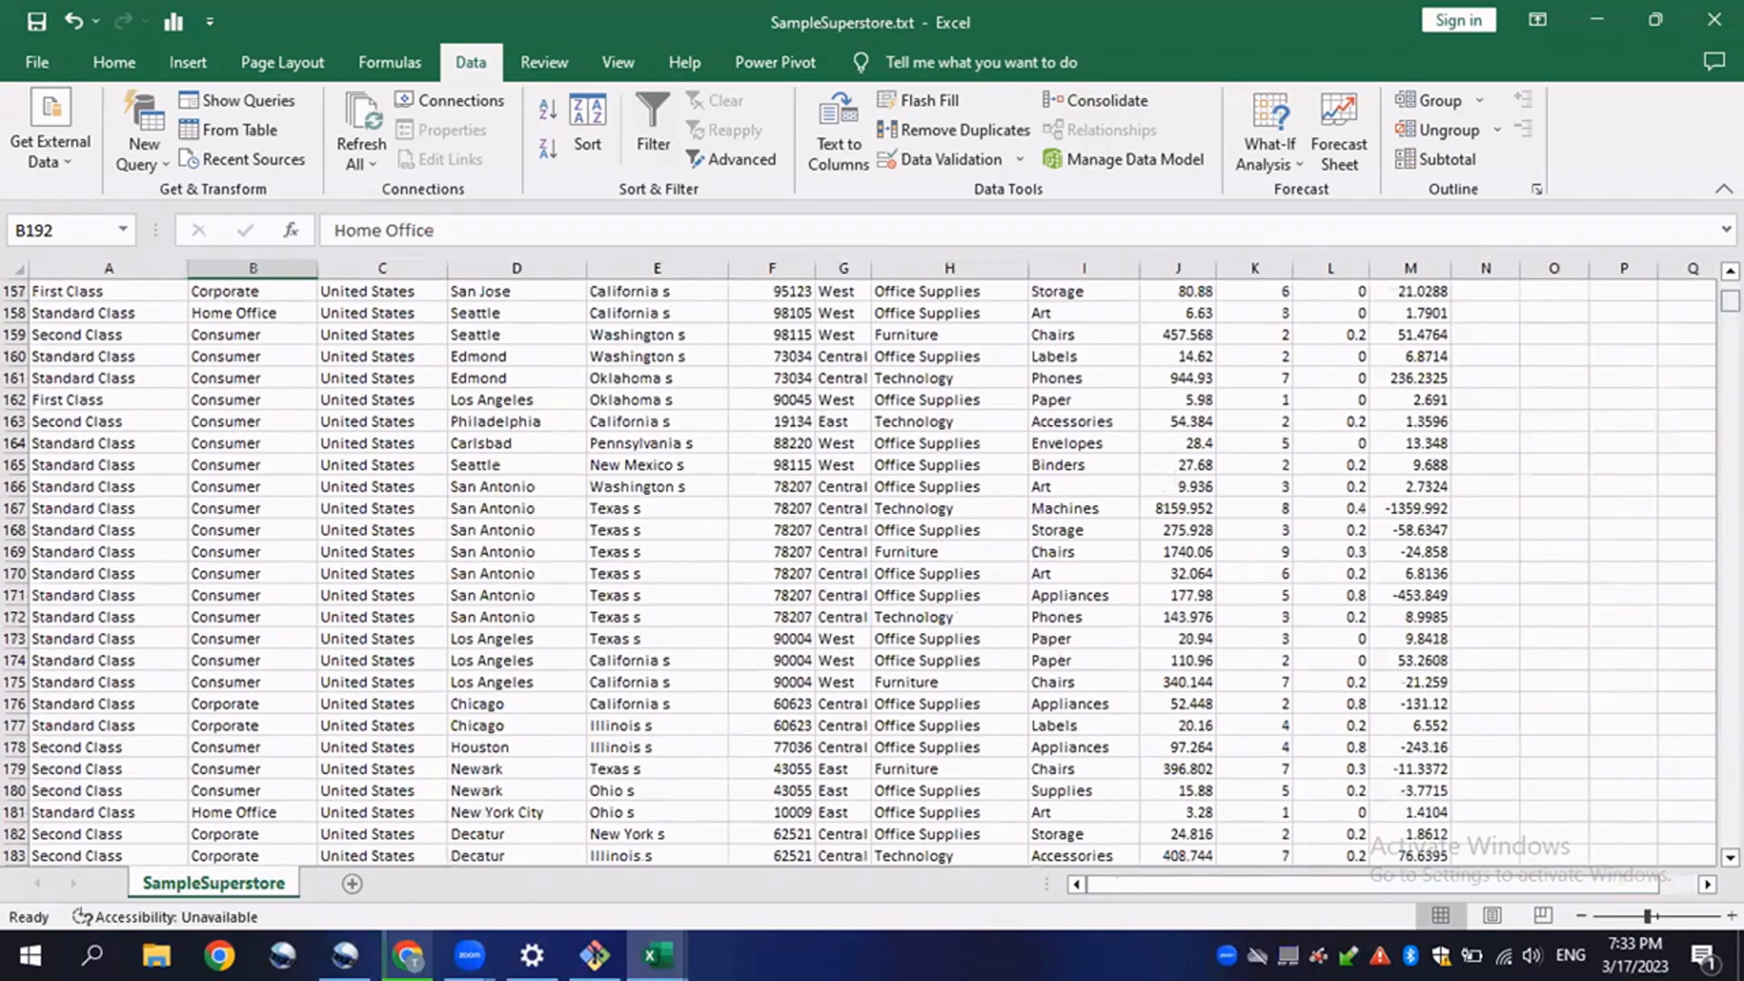
- Look through the State column for entries with stray trailing letters and locate the row where they end
scroll(931, 442, down, 3)
scroll(931, 443, up, 20)
scroll(680, 334, down, 18)
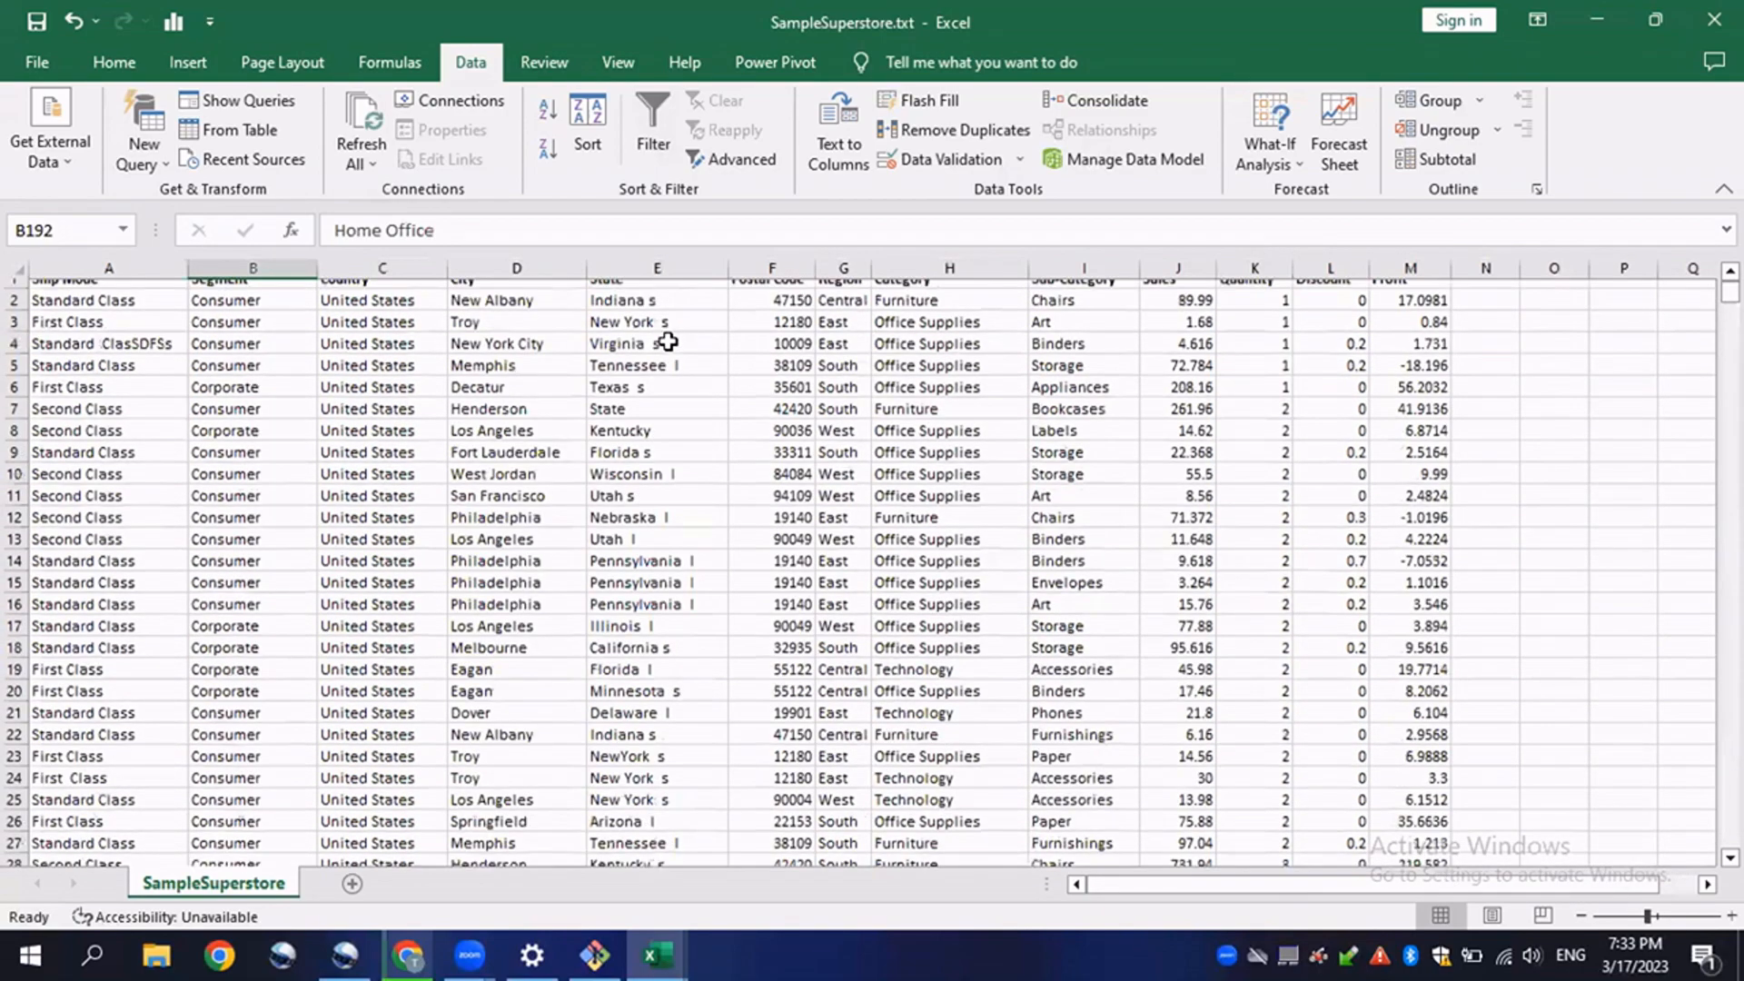
scroll(636, 490, up, 18)
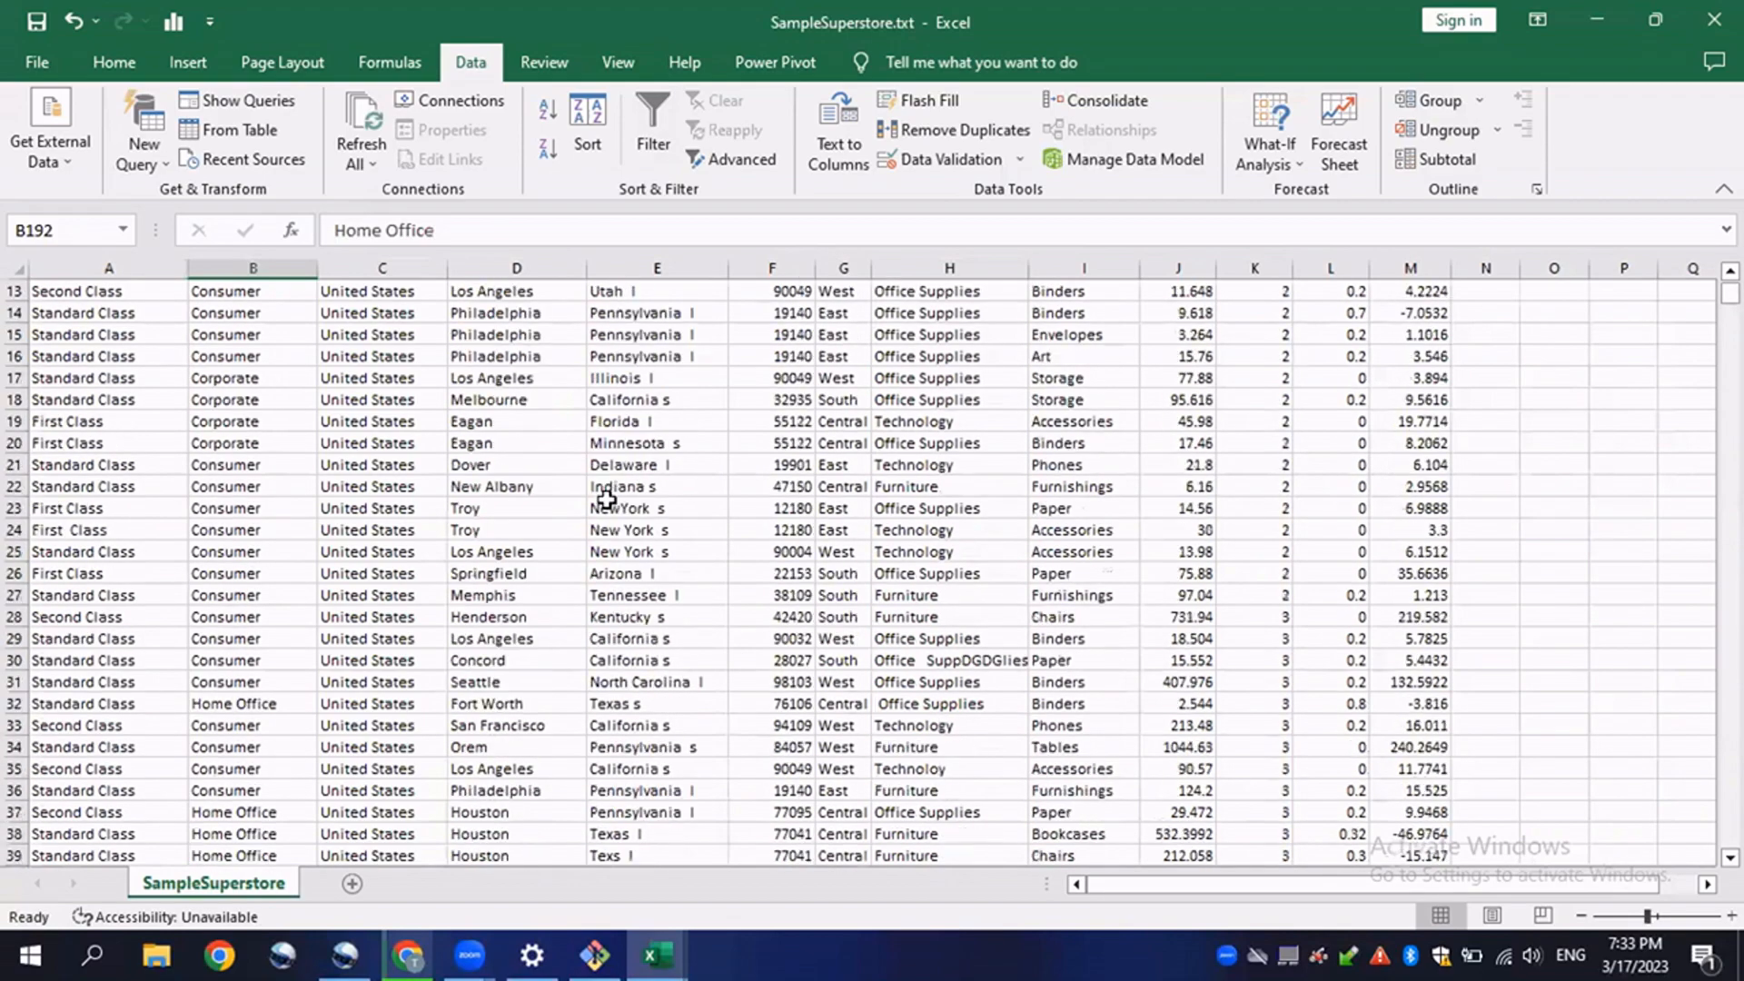
scroll(622, 545, down, 5)
scroll(622, 552, down, 20)
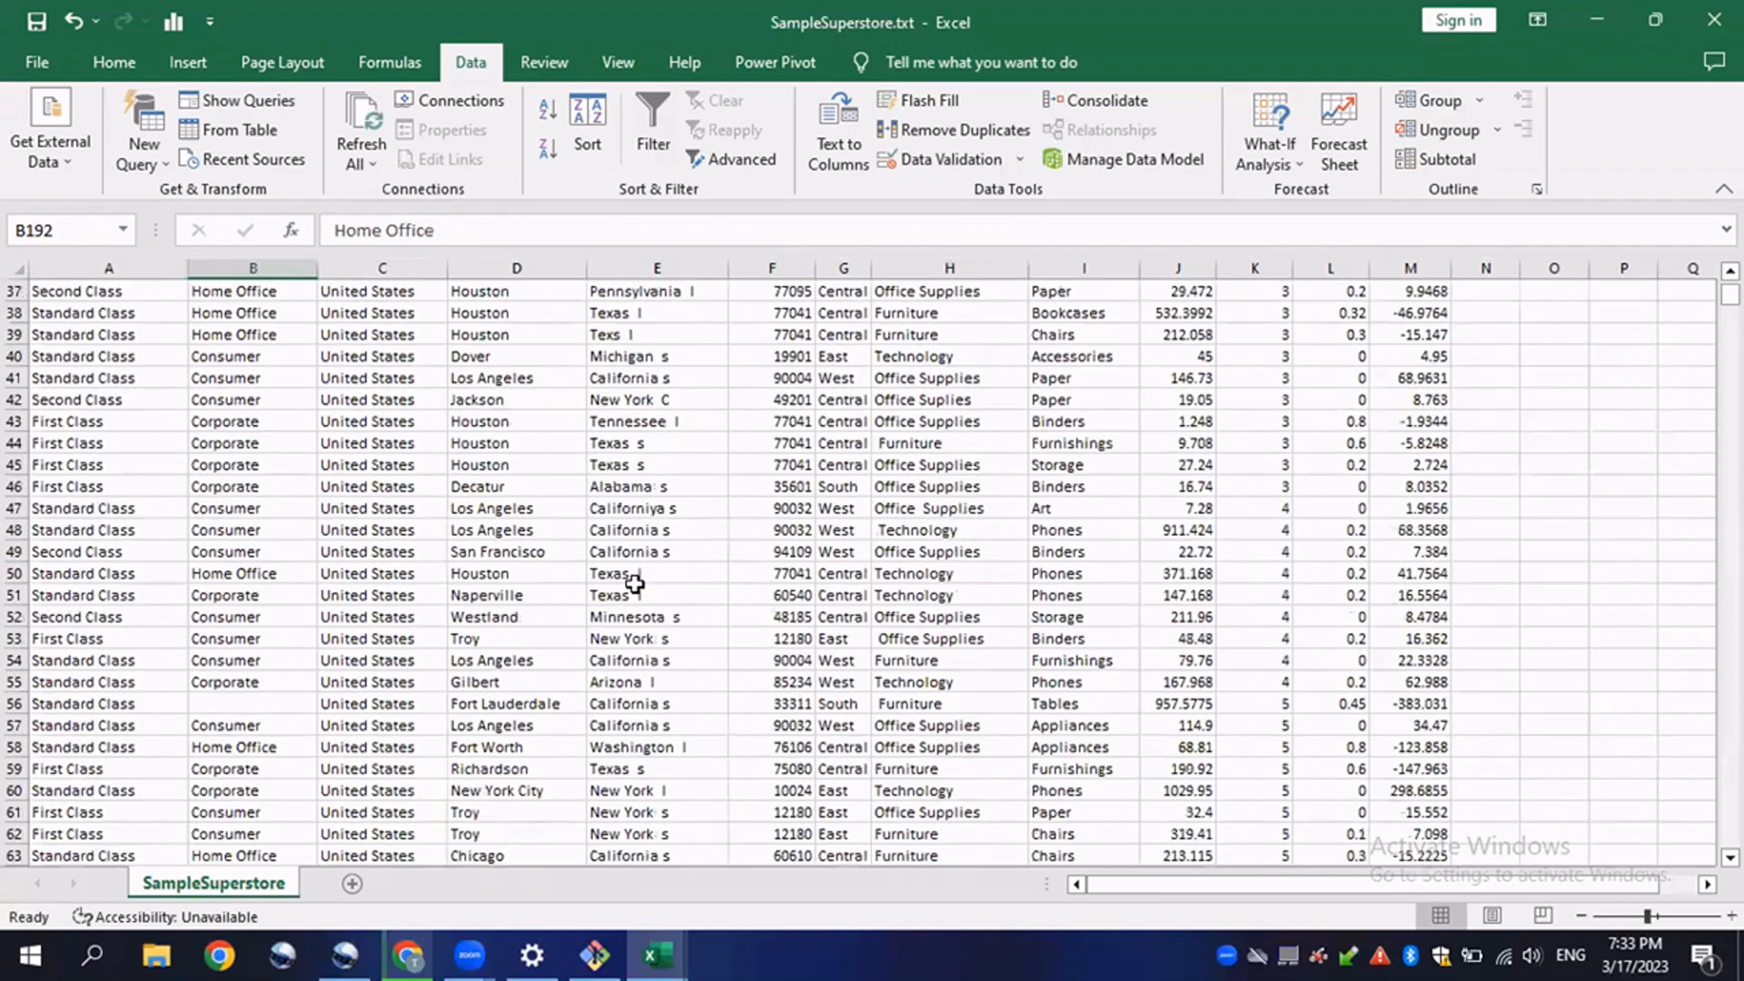
scroll(683, 573, down, 20)
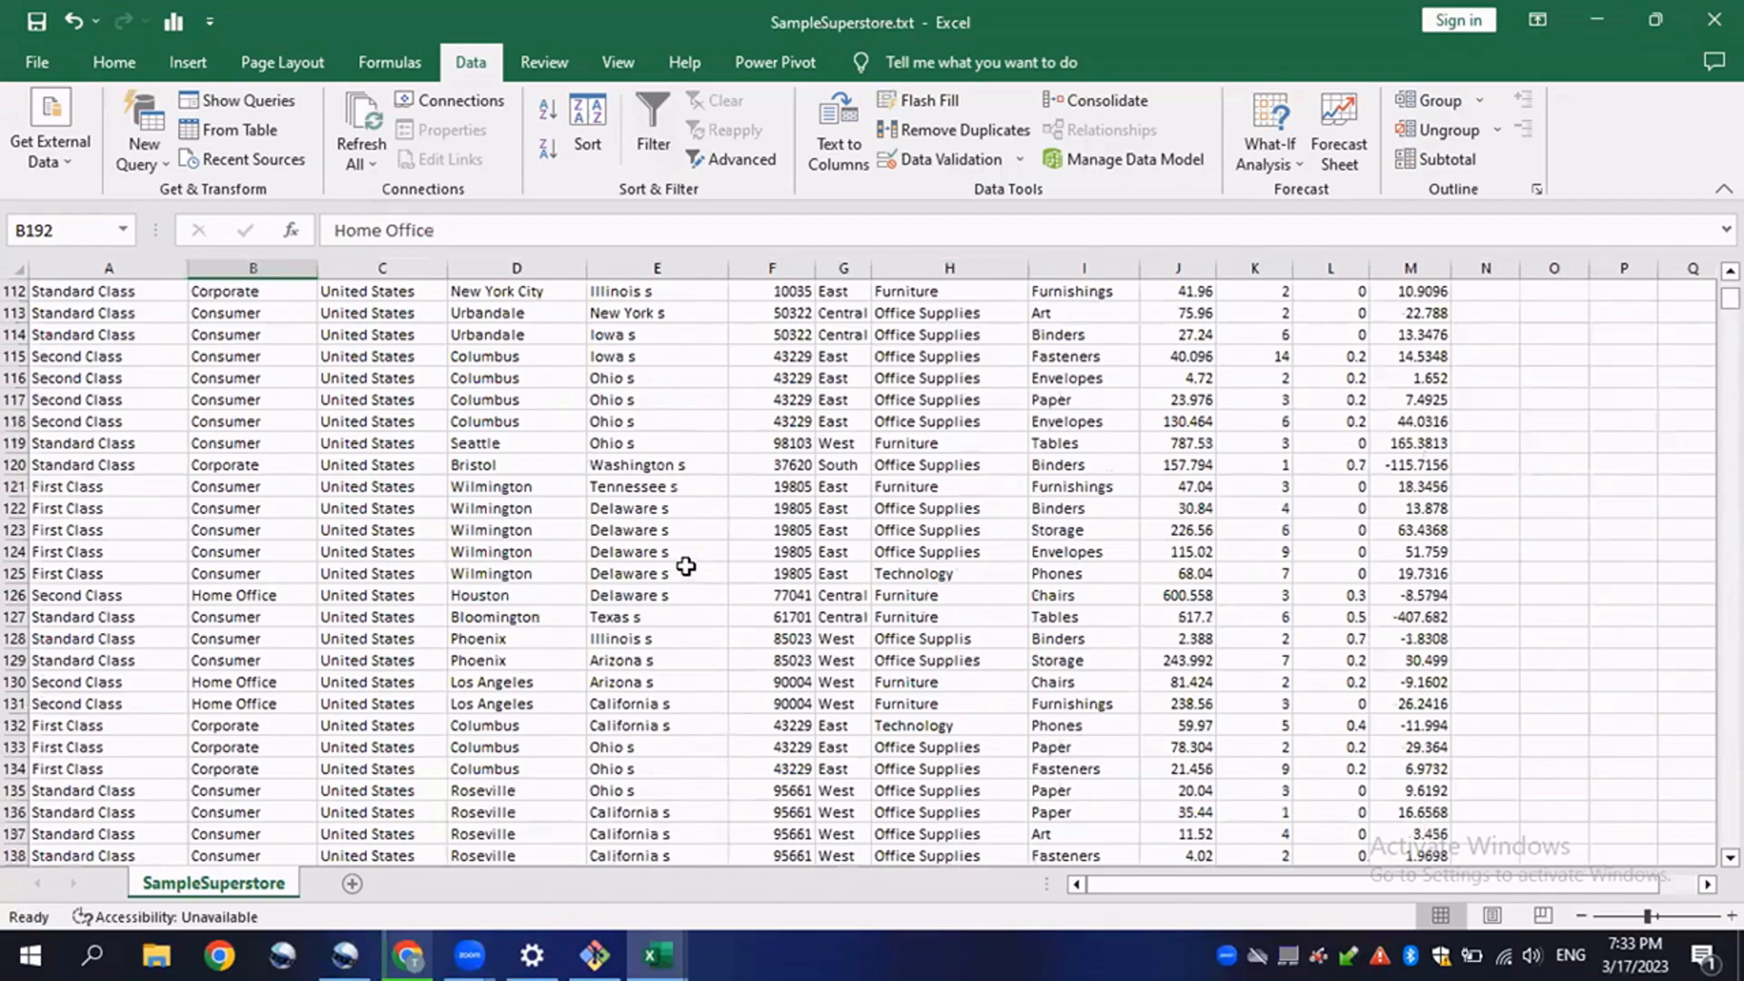
scroll(677, 567, down, 9)
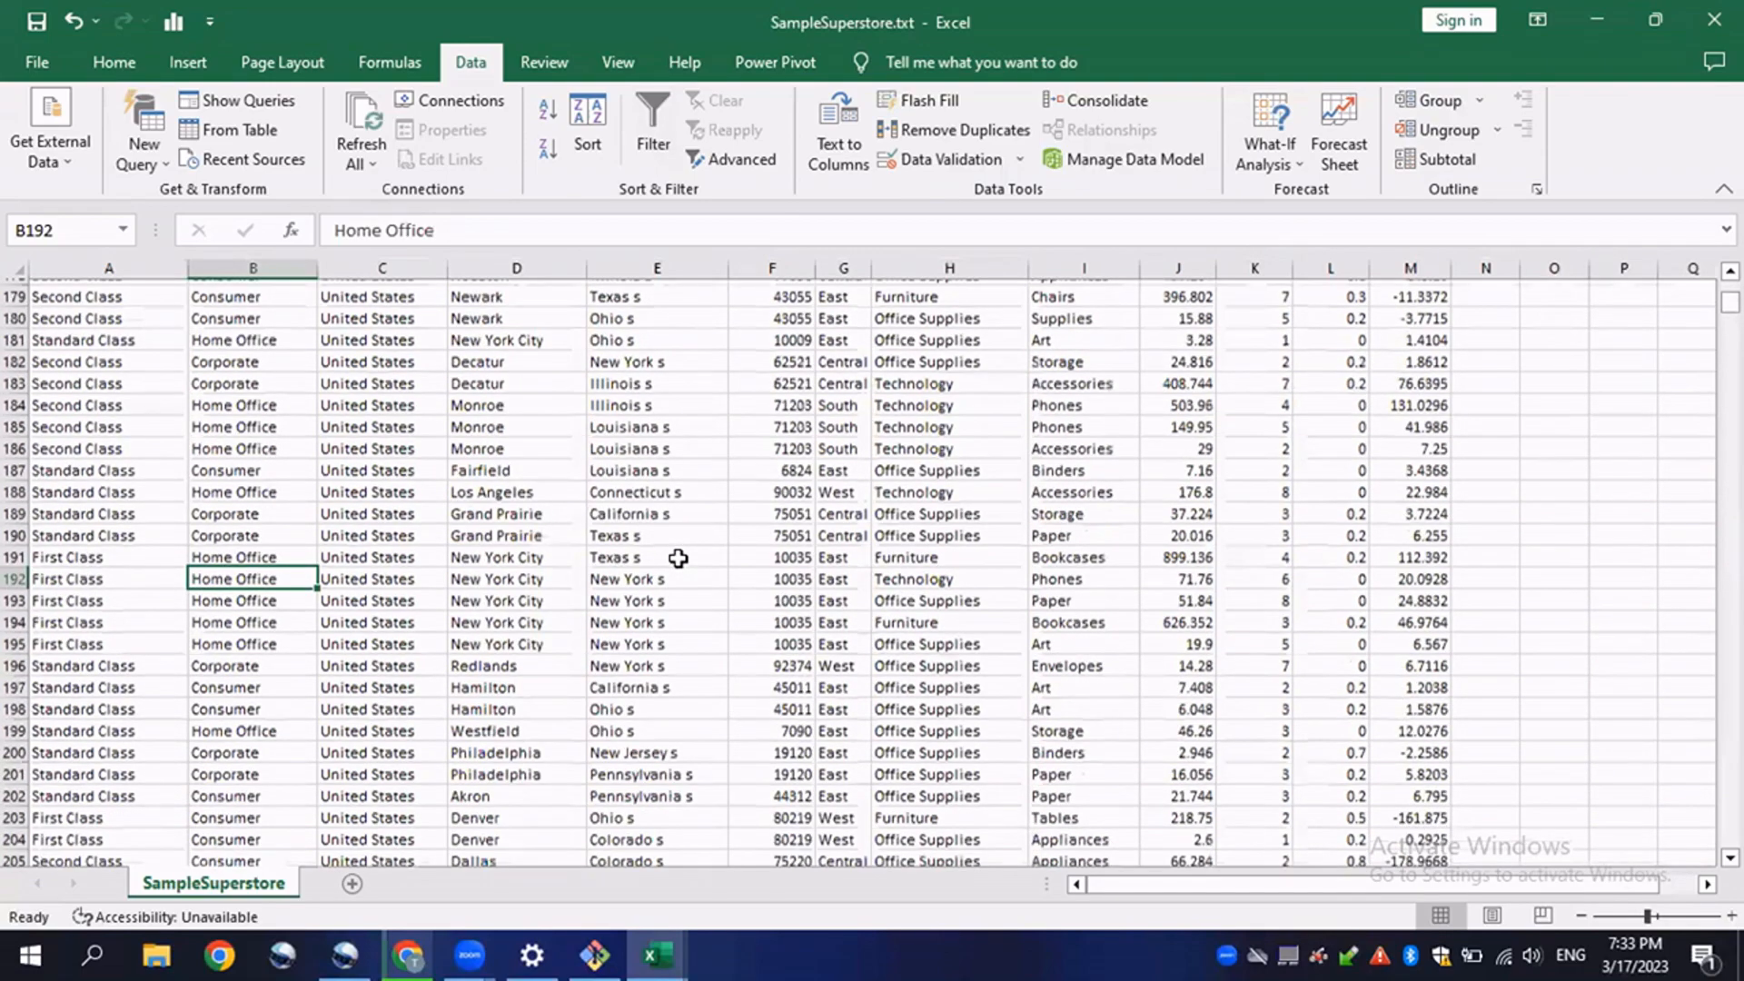
click(671, 545)
scroll(667, 620, down, 15)
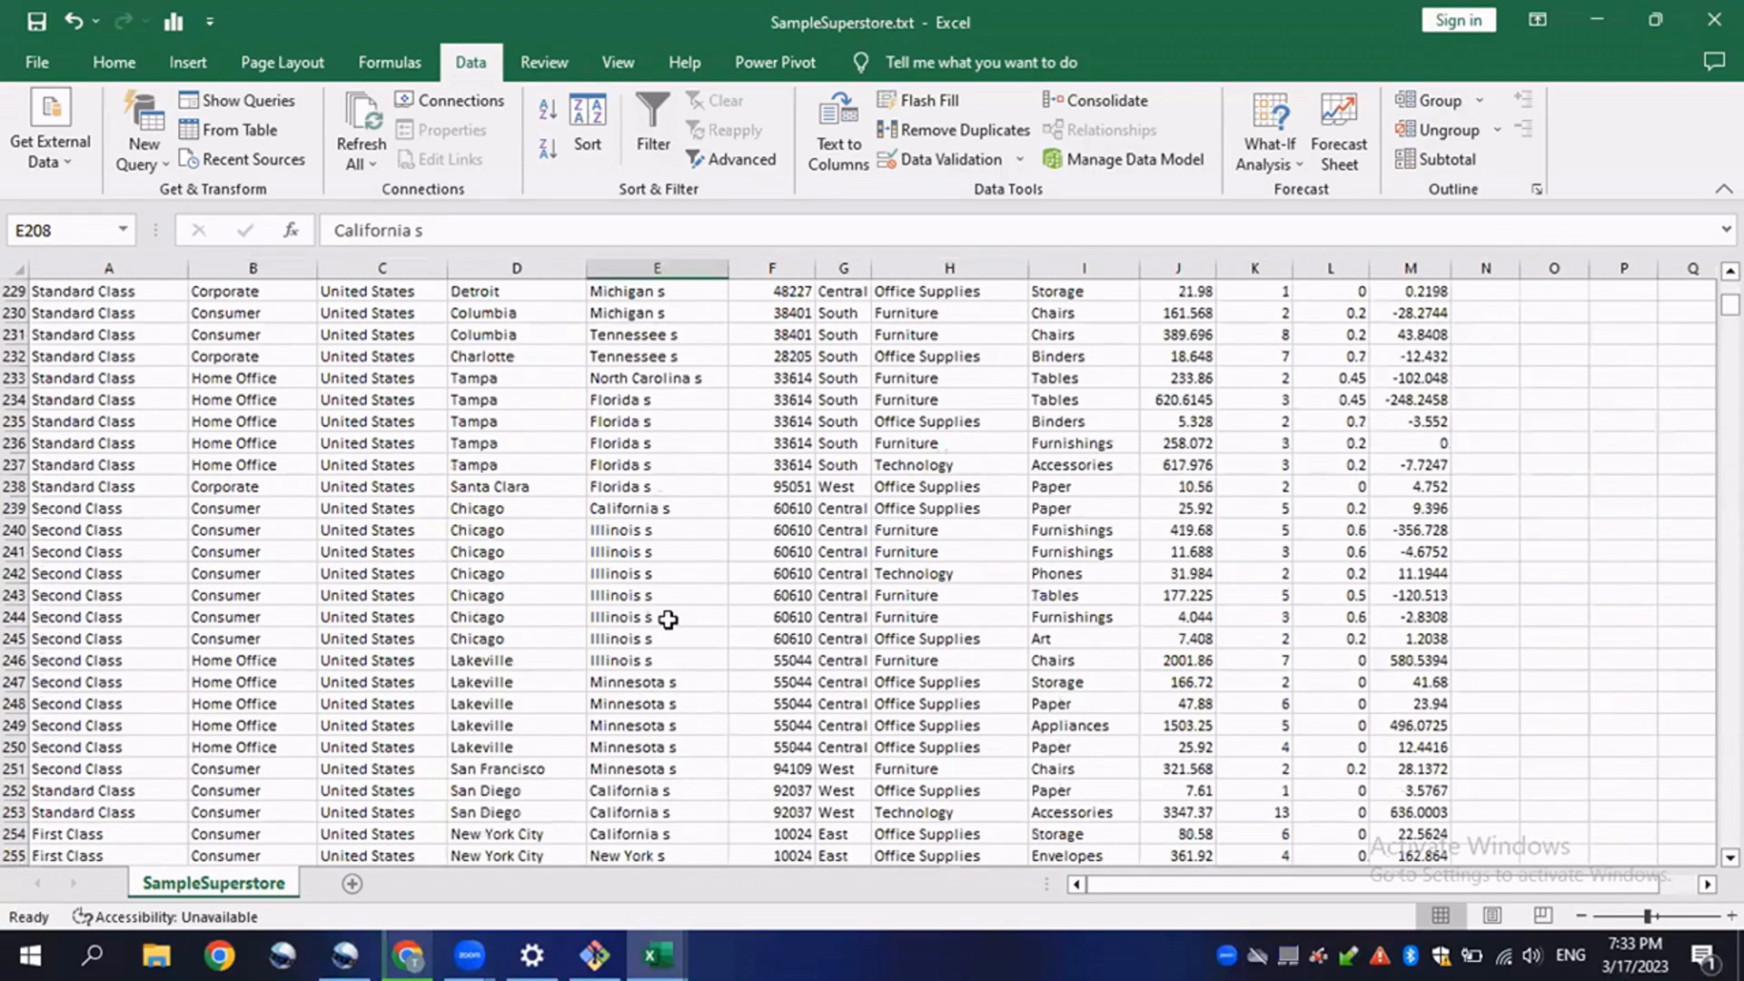
scroll(667, 603, down, 9)
scroll(668, 599, up, 4)
scroll(645, 563, up, 2)
click(645, 567)
scroll(678, 660, down, 1)
scroll(678, 663, down, 17)
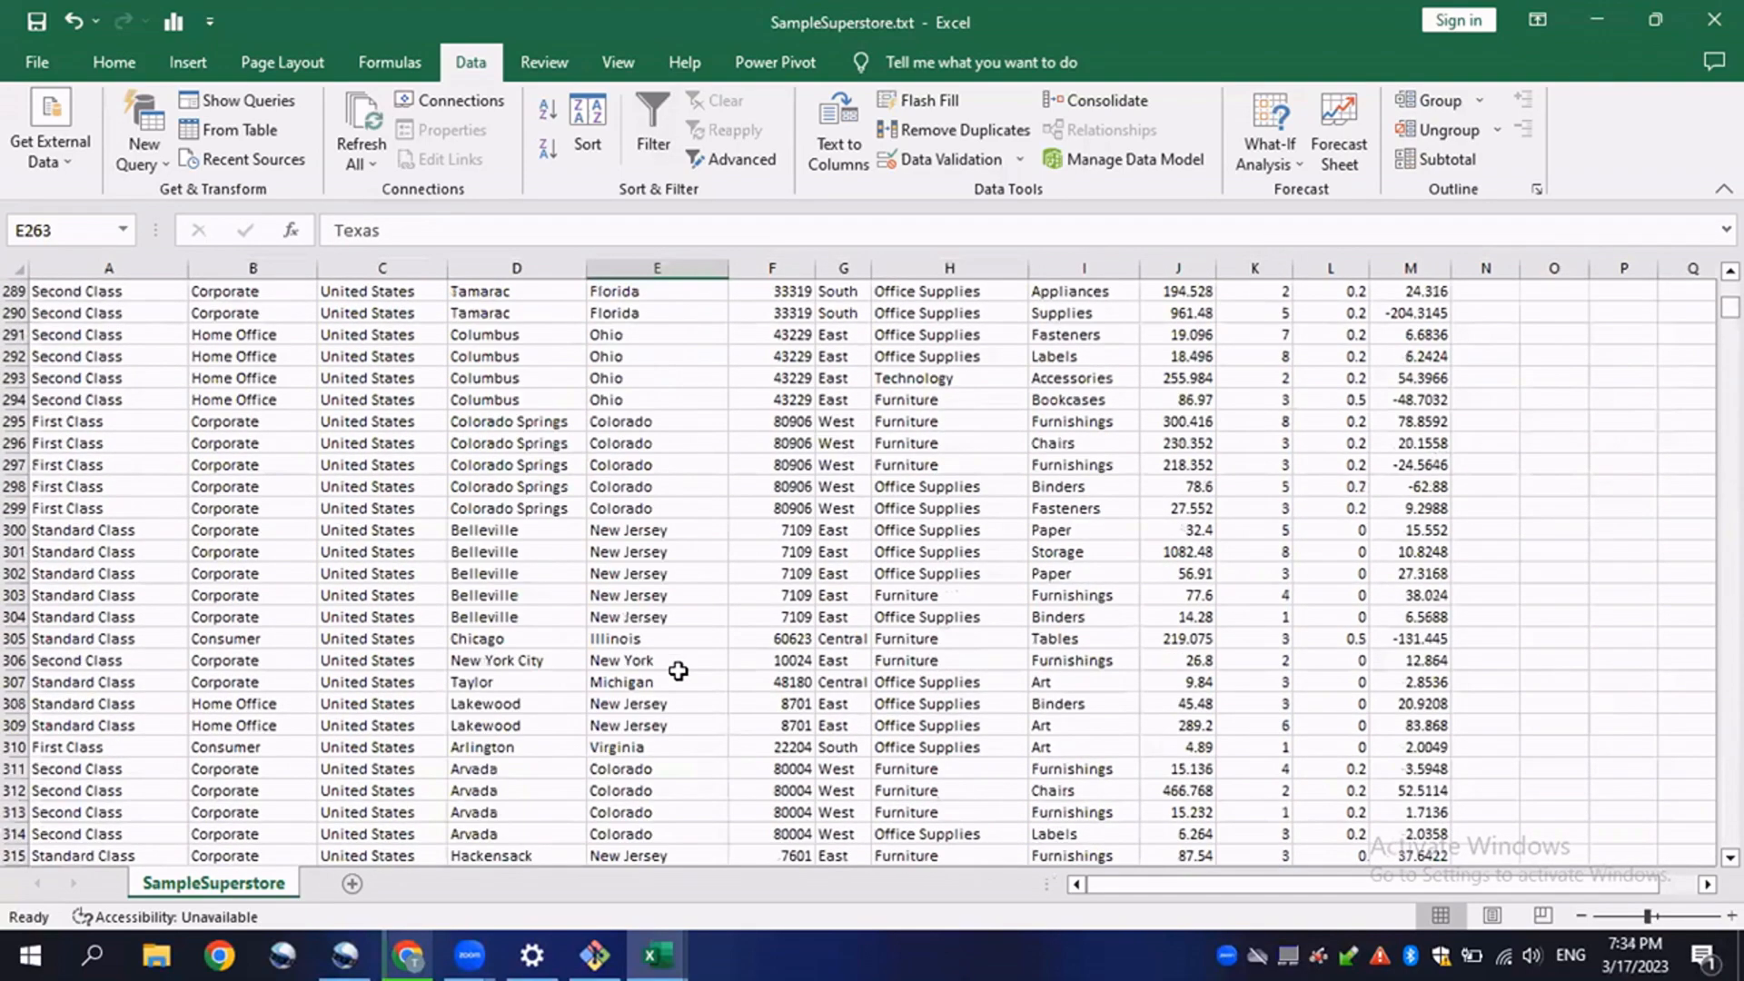
scroll(679, 671, down, 2)
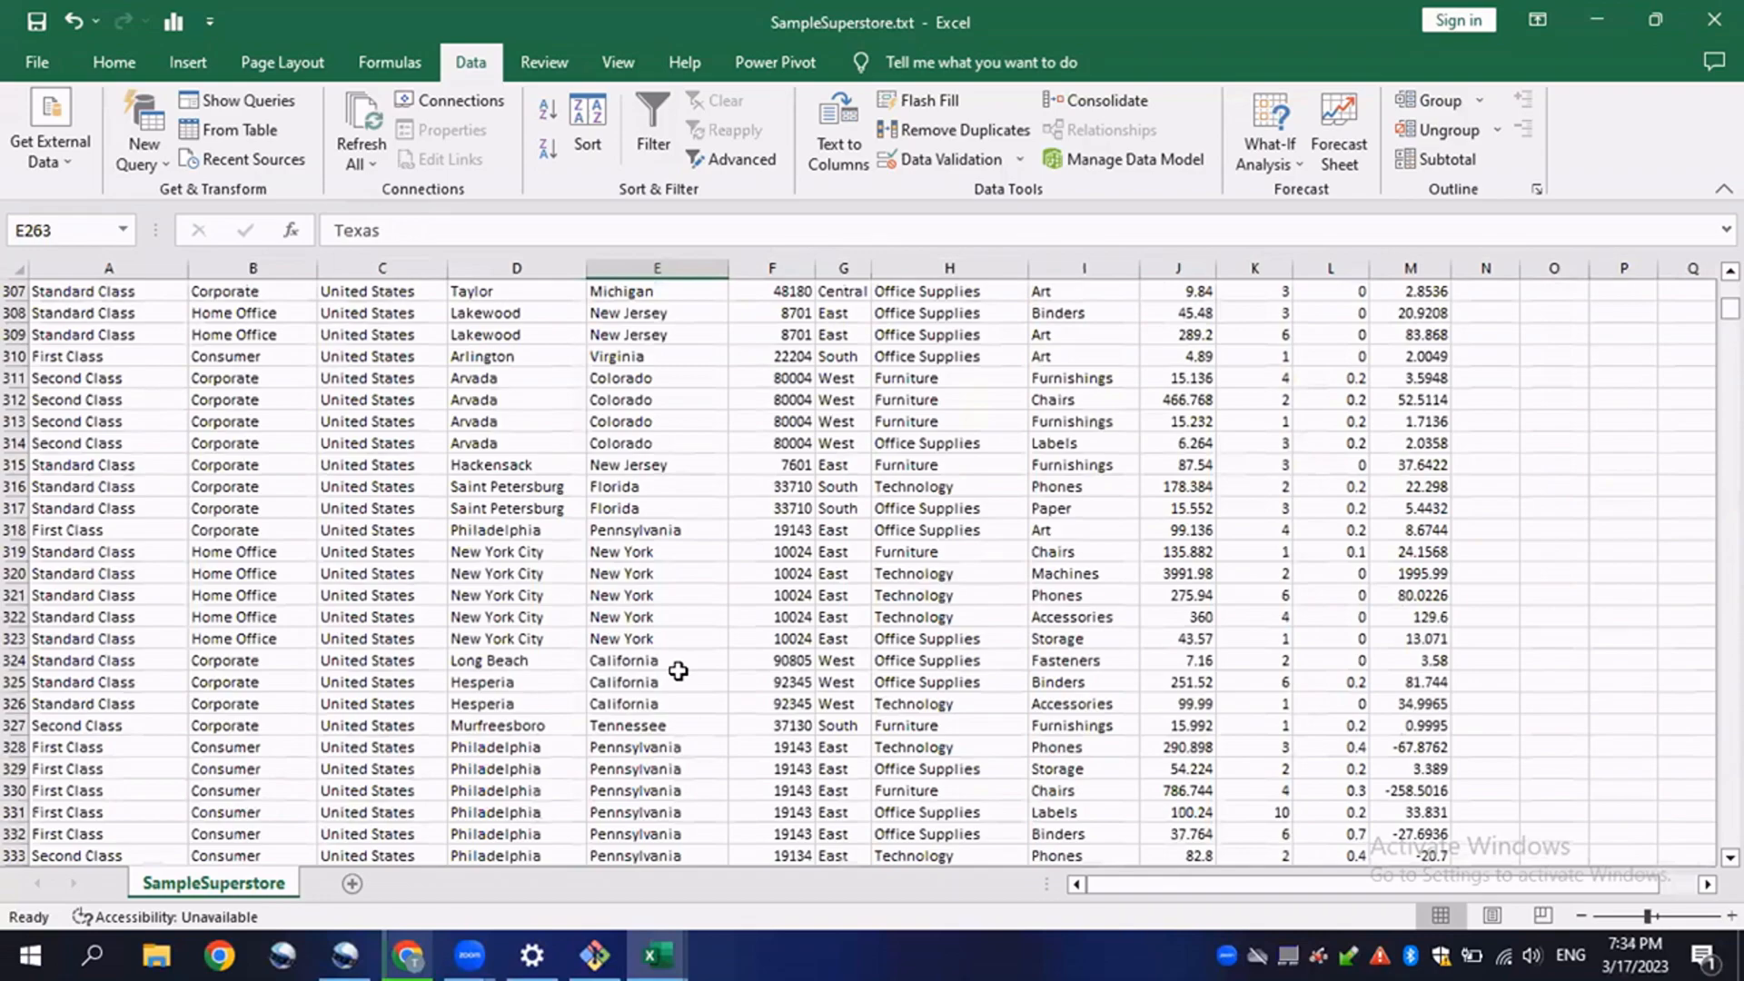
scroll(681, 669, up, 19)
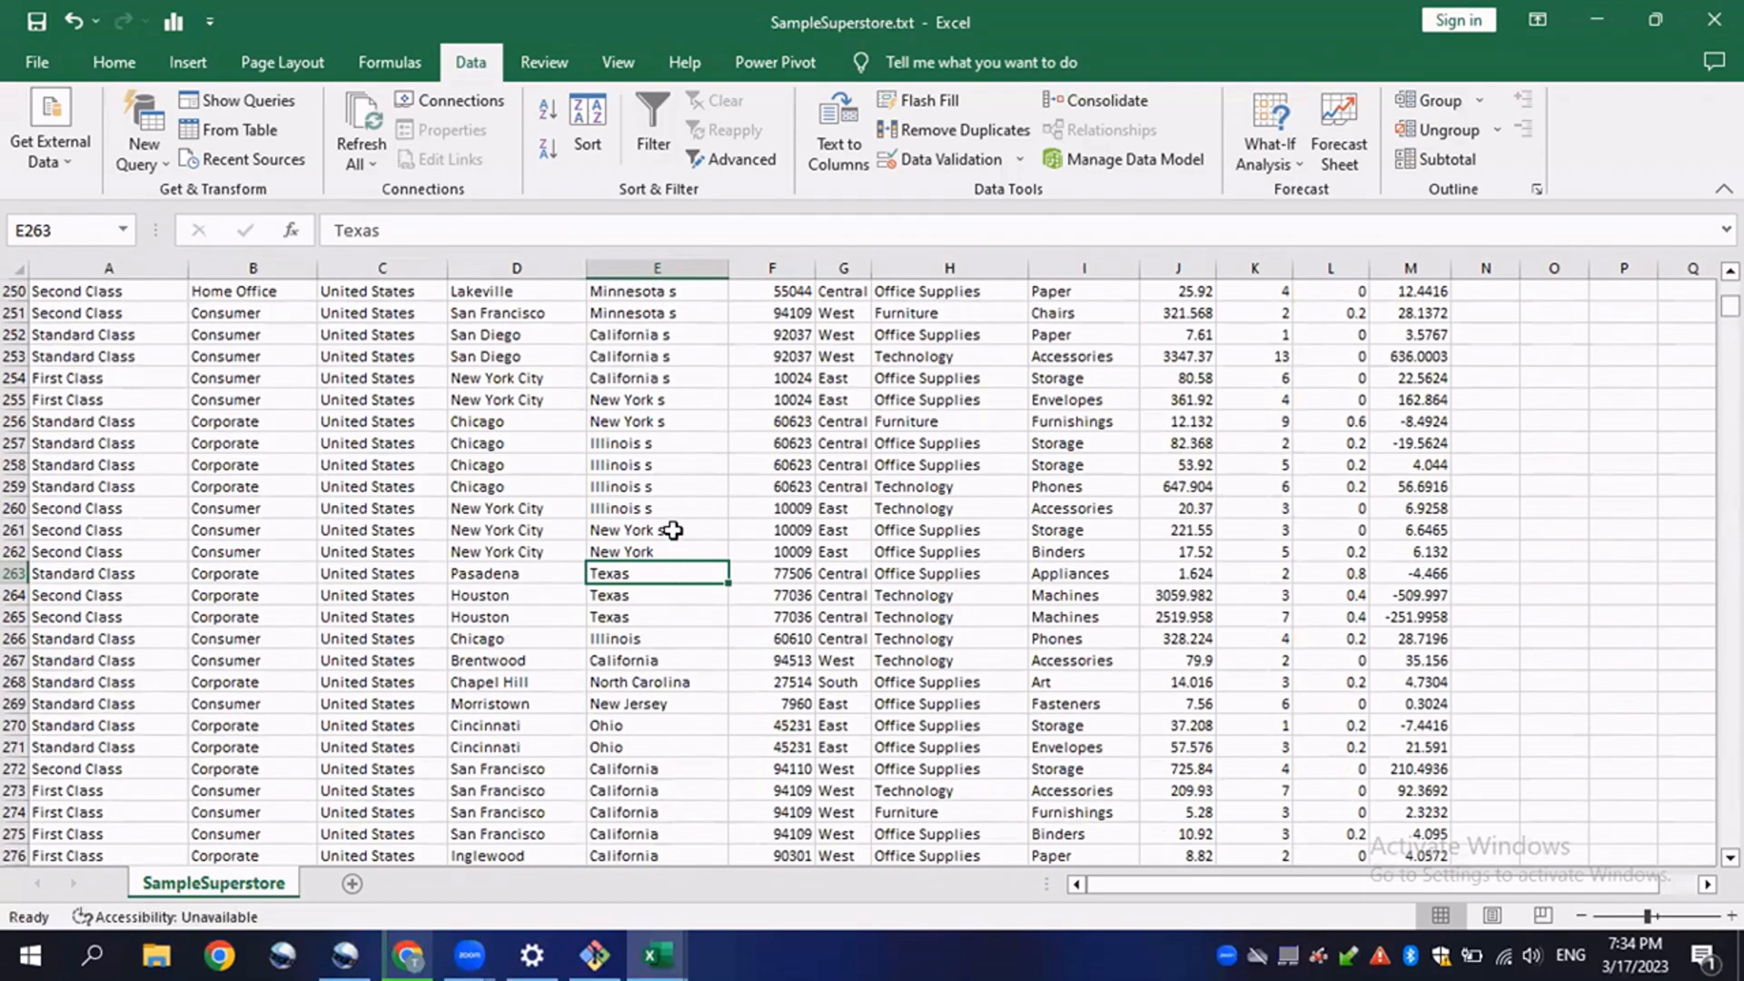
- Insert a blank row at row 262, between the State entries with trailing letters and the clean ones
click(676, 532)
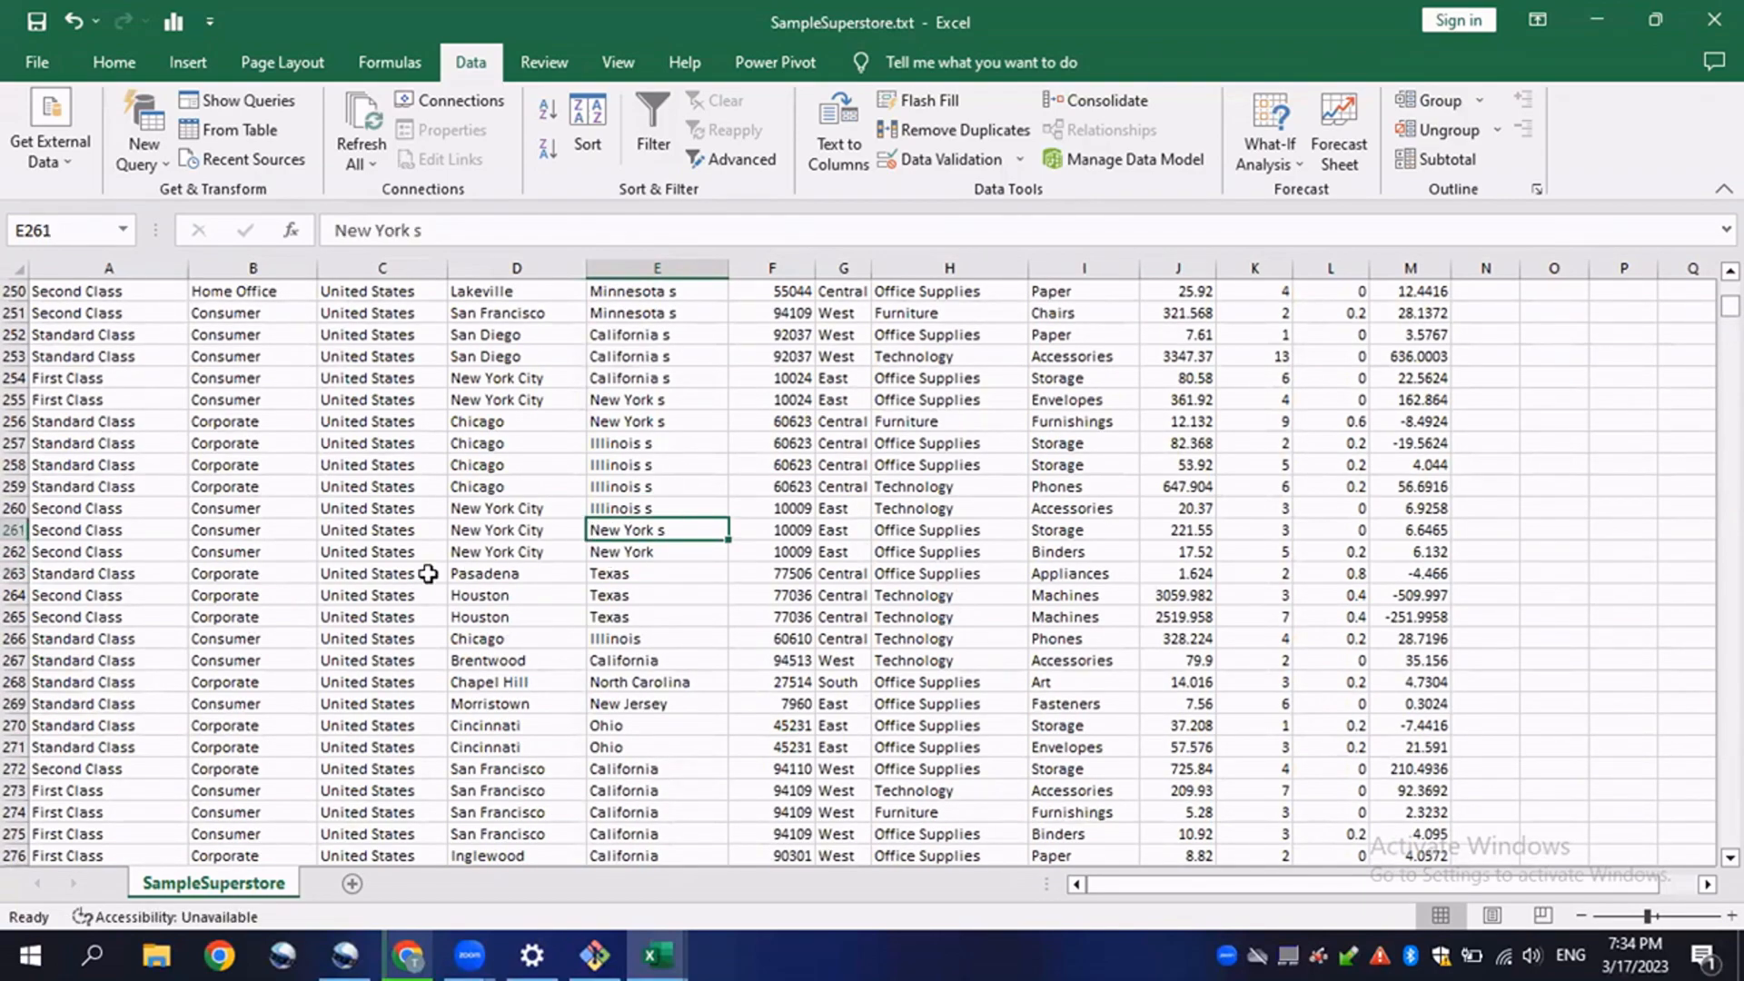
click(683, 571)
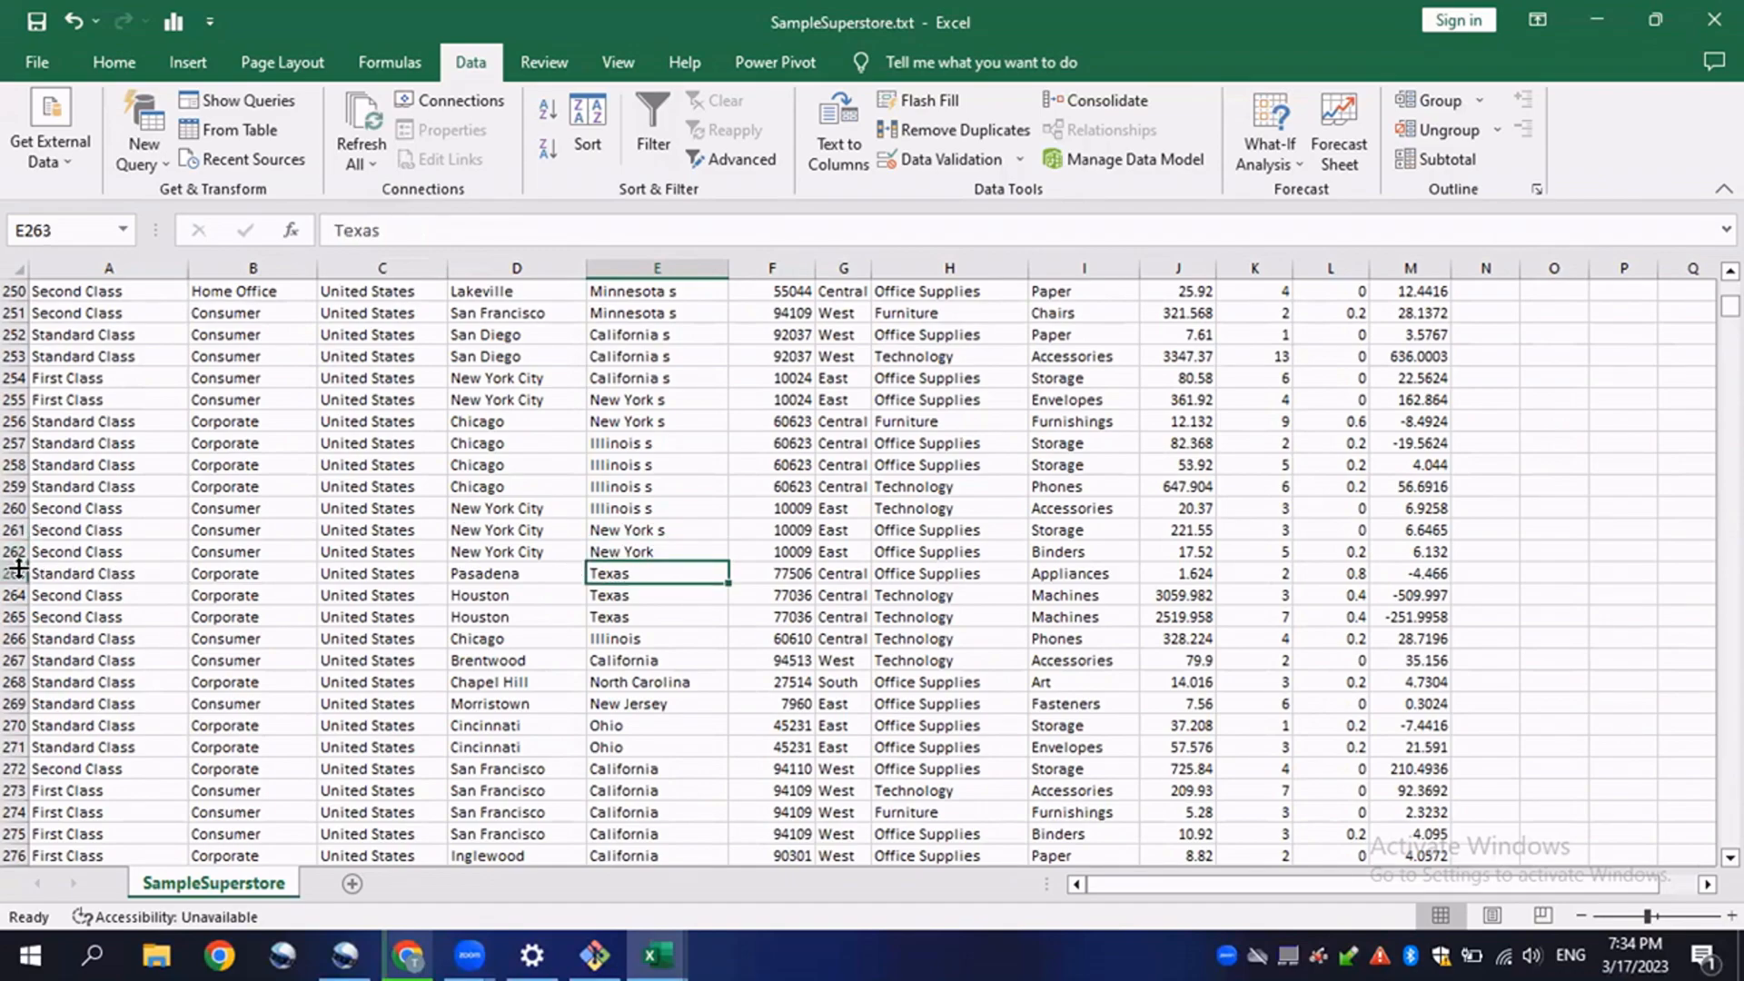
click(13, 551)
right_click(13, 551)
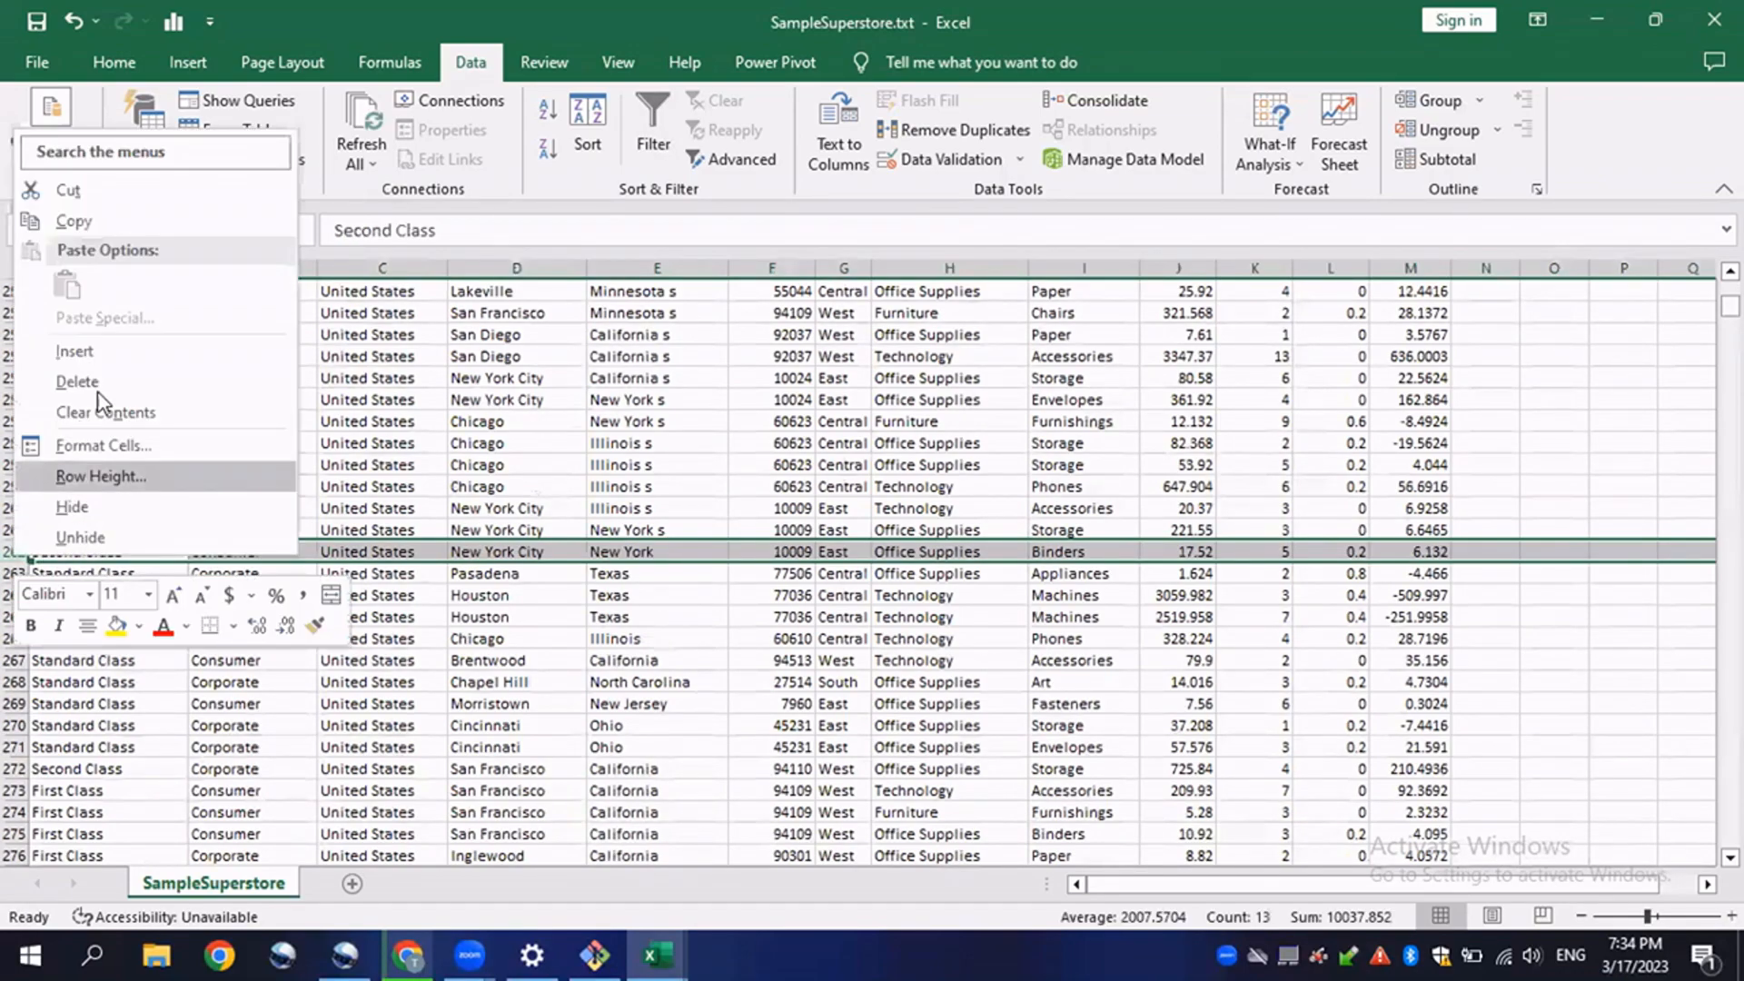
click(106, 356)
click(753, 636)
click(617, 549)
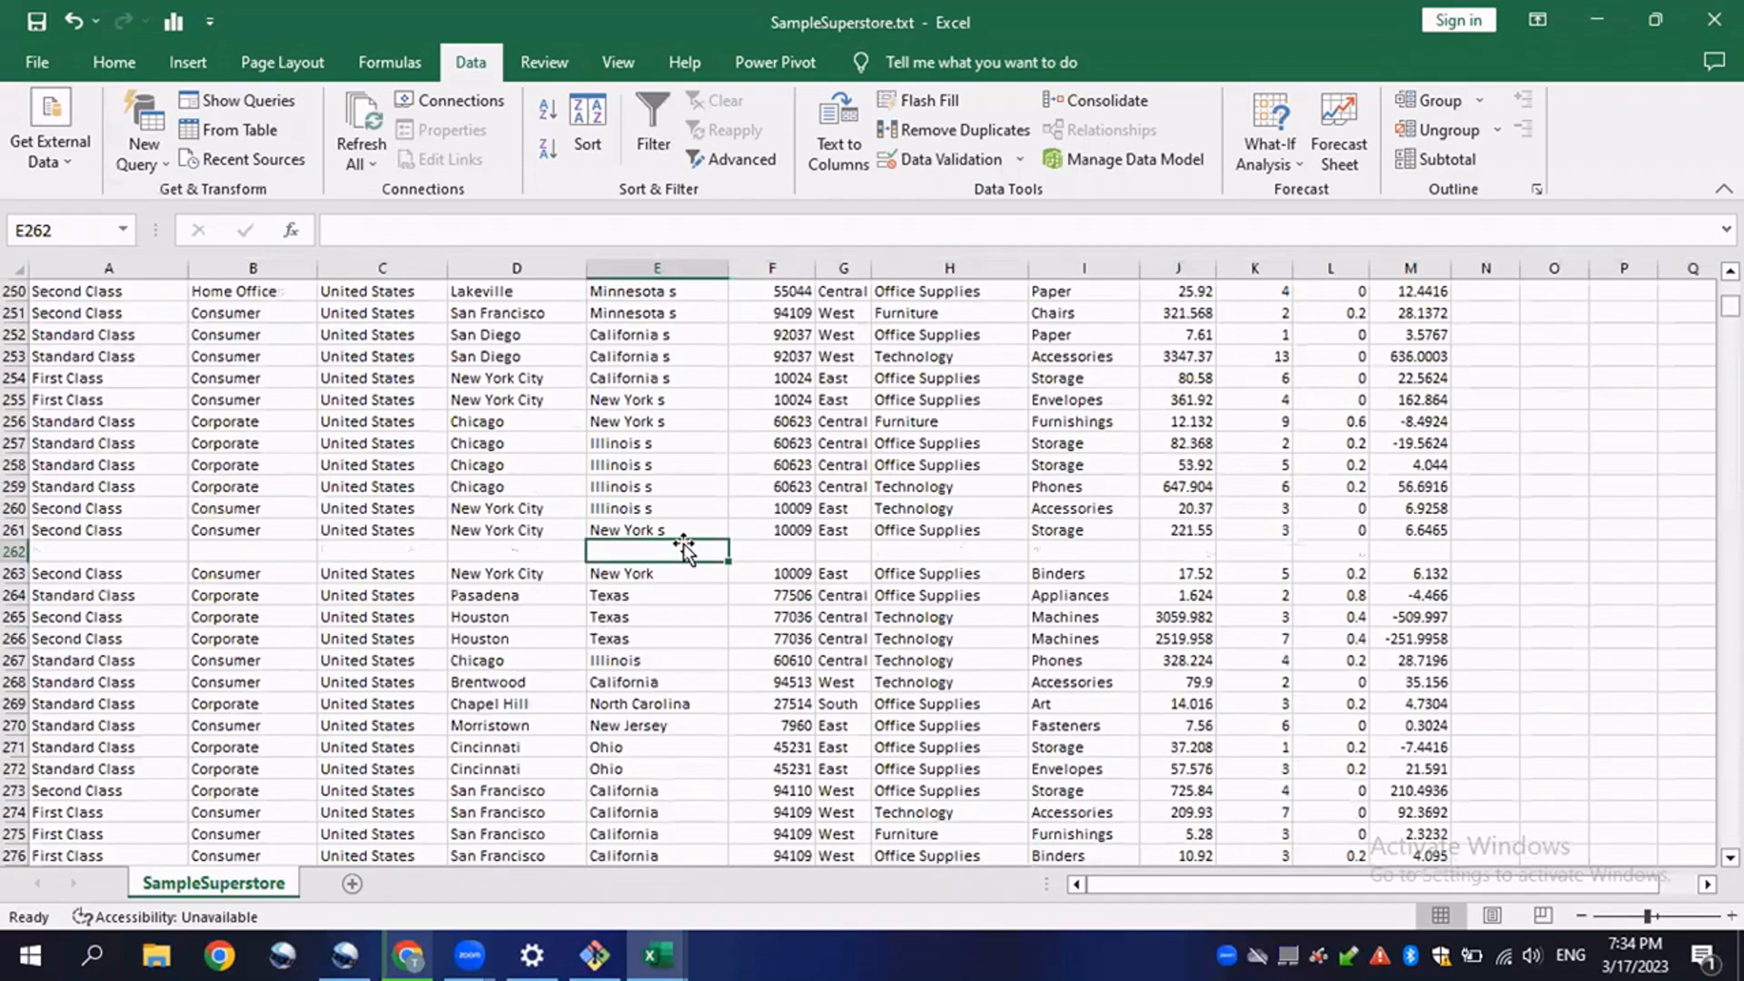
- Insert an empty column F between the State and Postal Code columns
scroll(750, 565, up, 4)
scroll(749, 566, up, 20)
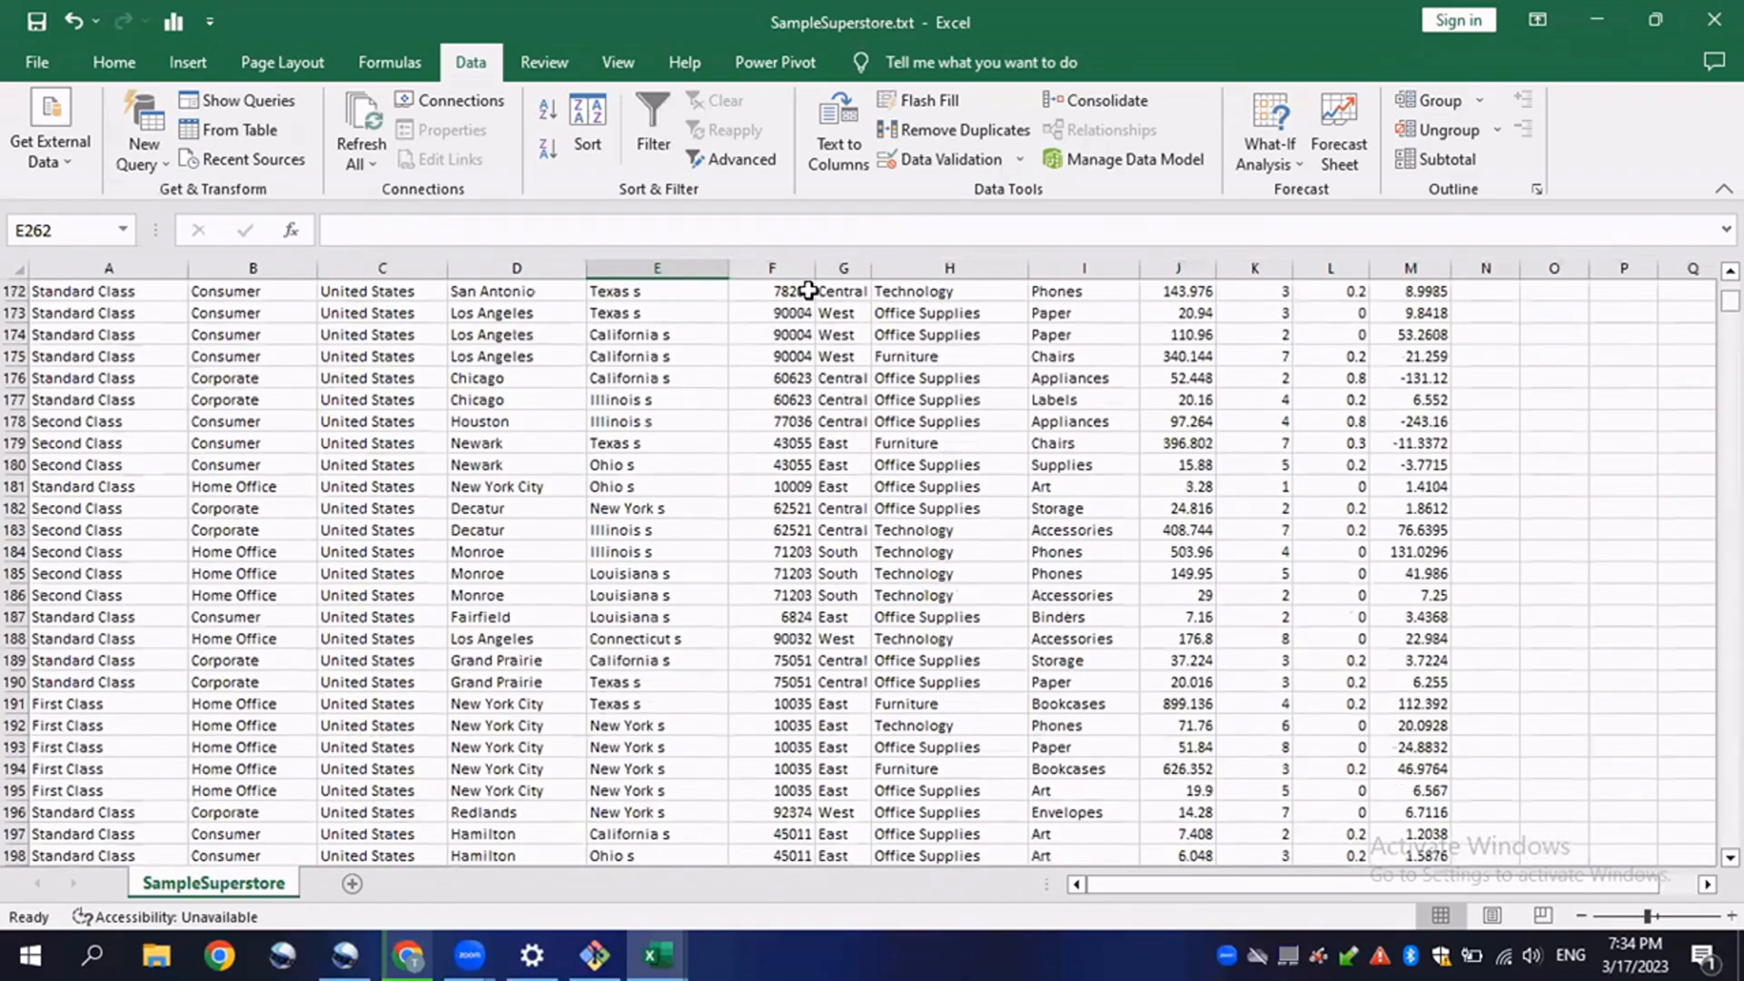
scroll(1353, 277, up, 8)
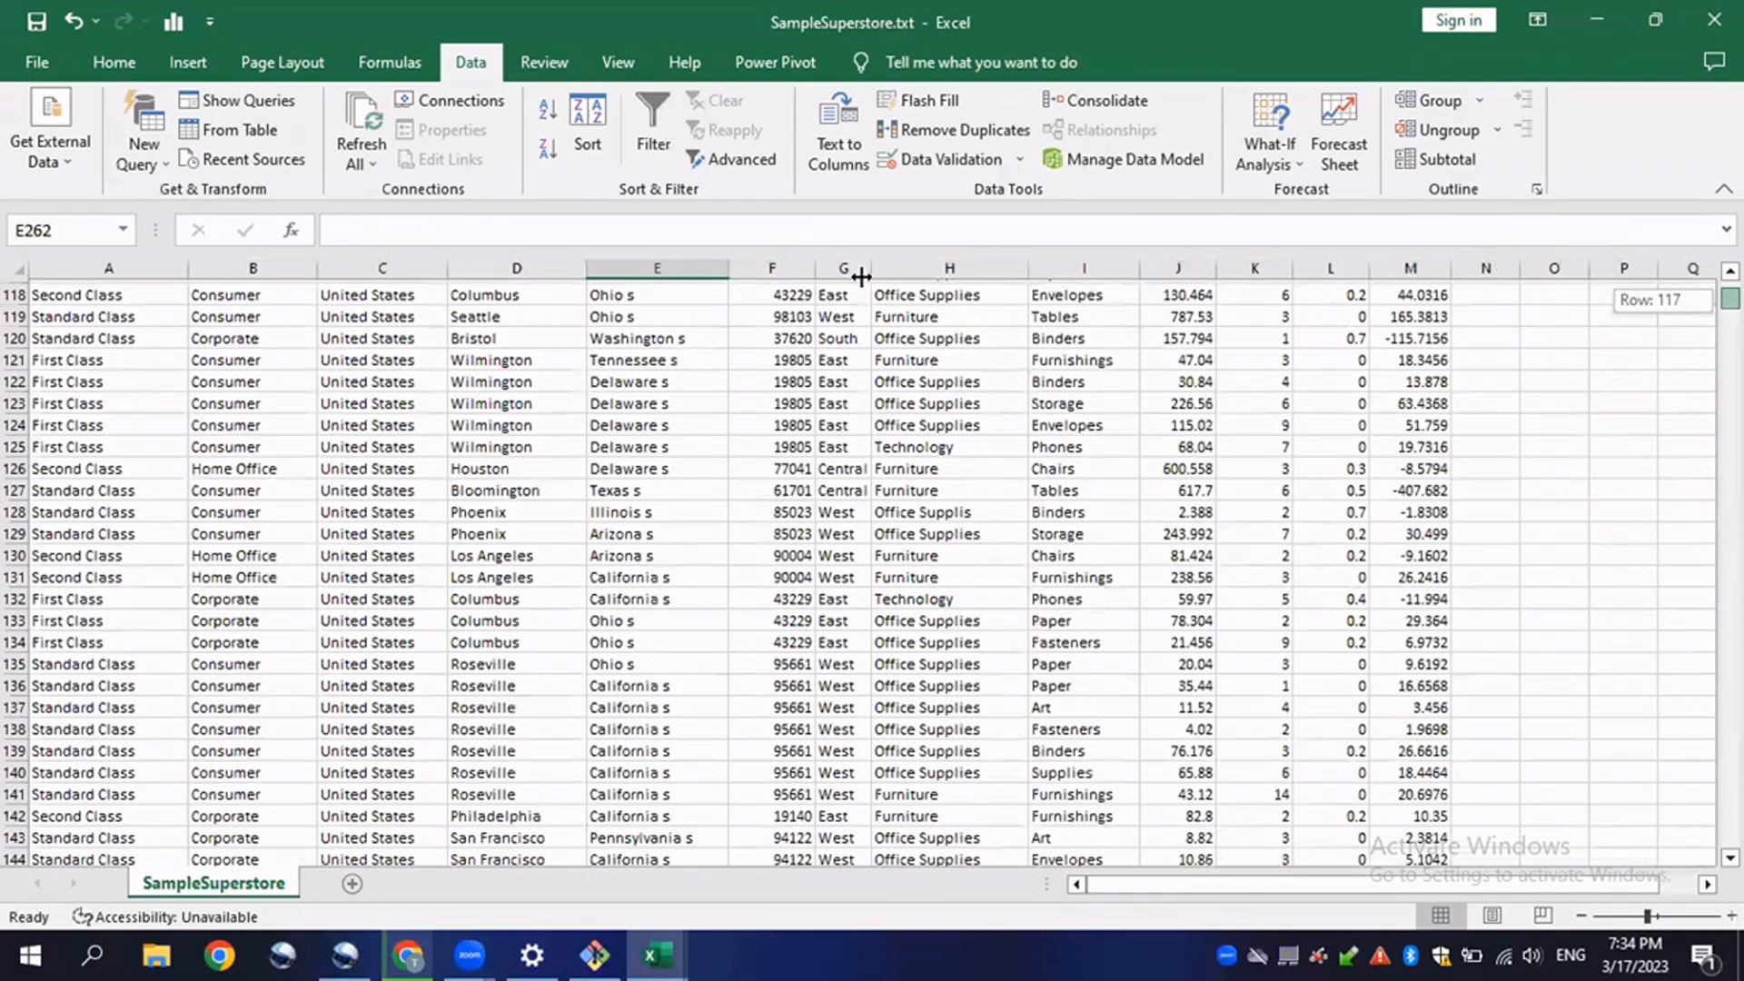
scroll(841, 272, up, 20)
click(772, 268)
right_click(772, 268)
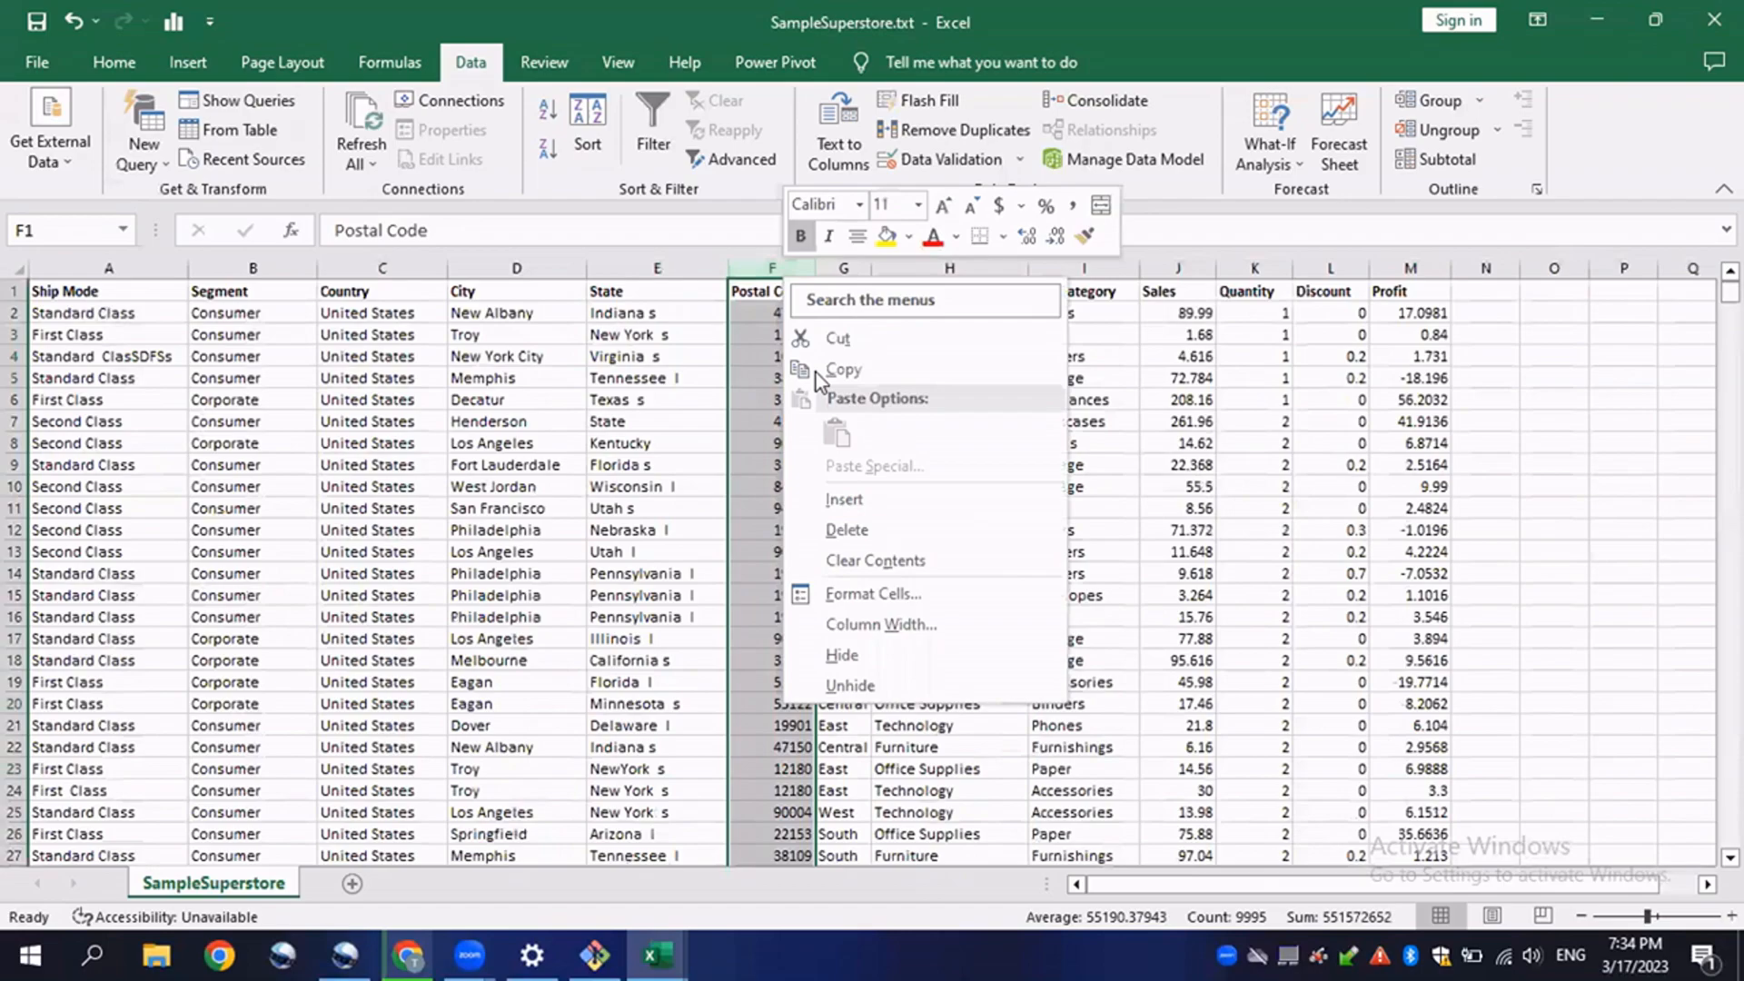
click(849, 497)
click(740, 378)
click(659, 313)
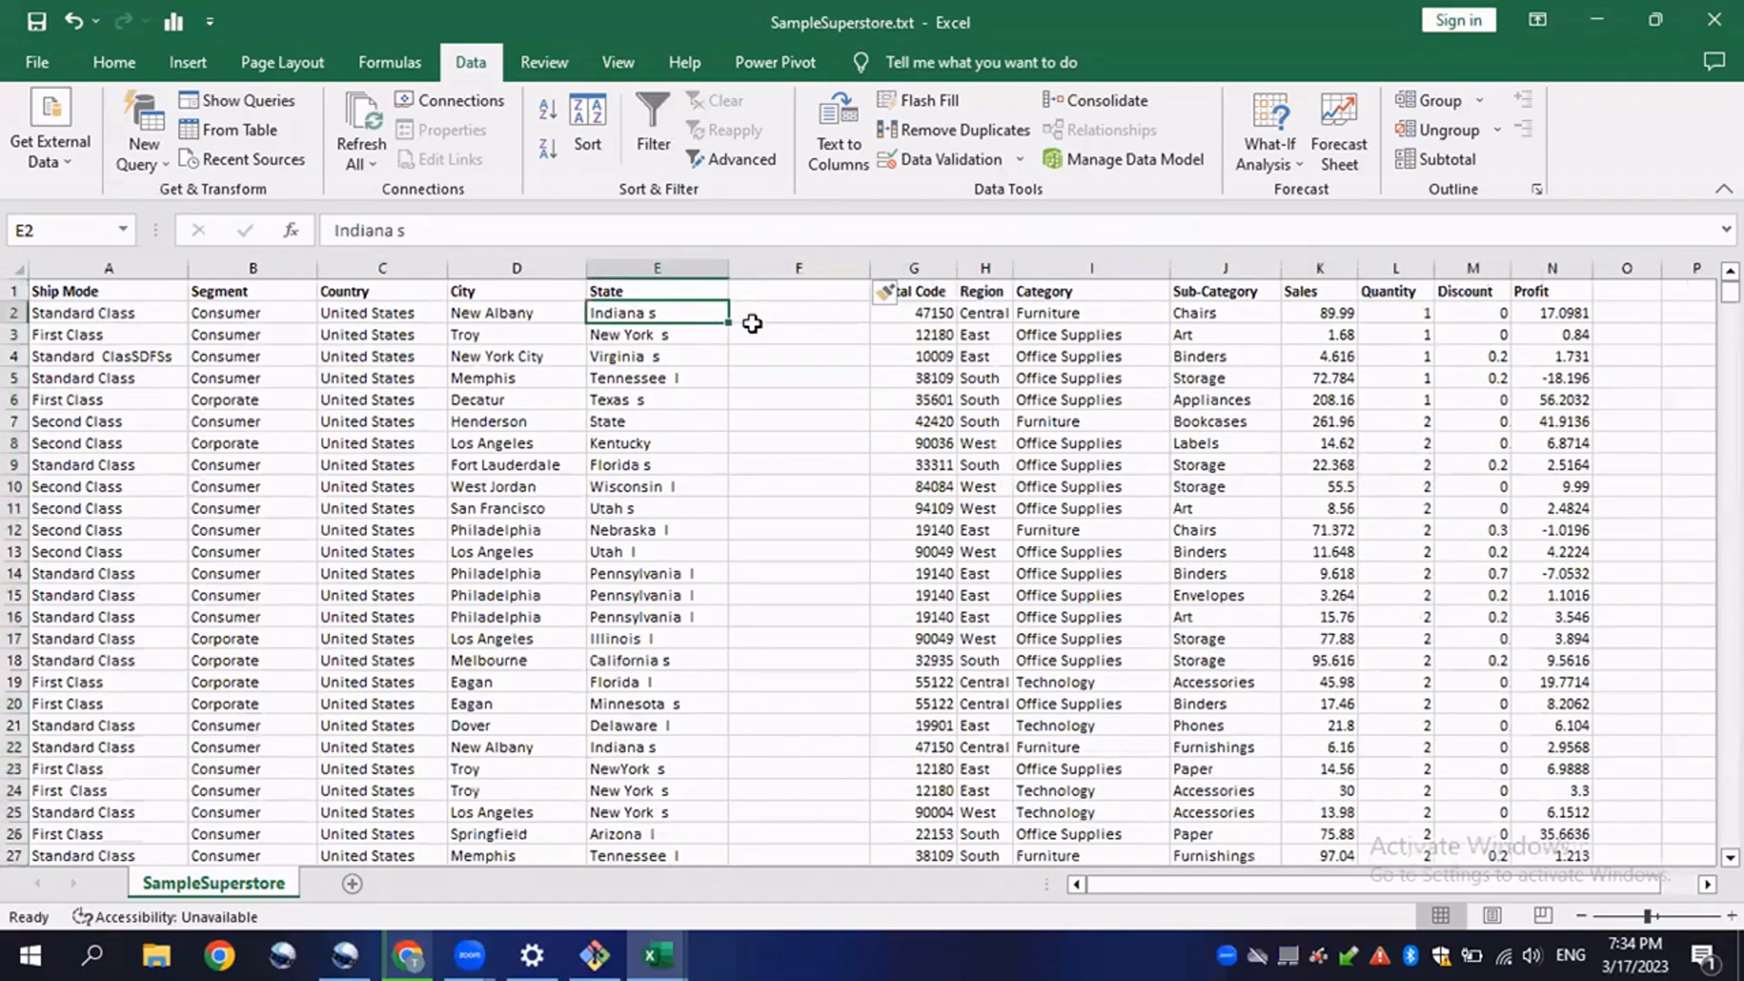
- Enter New York in F3 as the cleaned version of the adjacent State value, and Flash Fill column F from that example
click(806, 313)
click(768, 338)
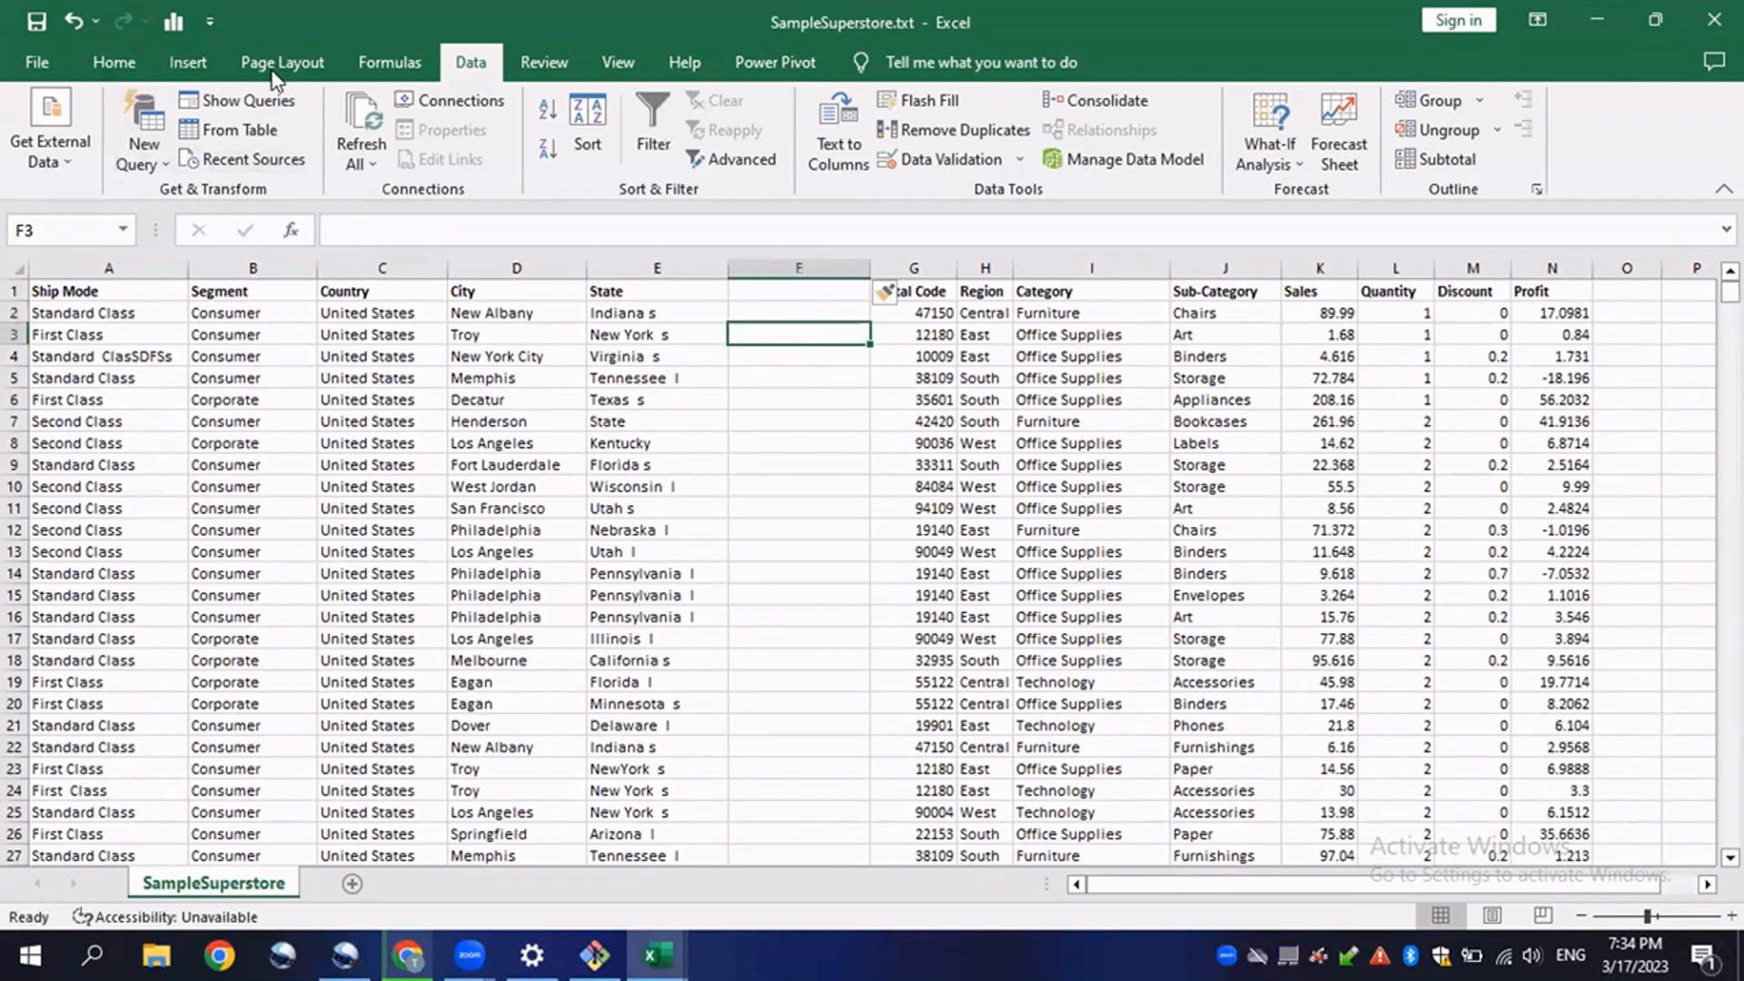
click(637, 336)
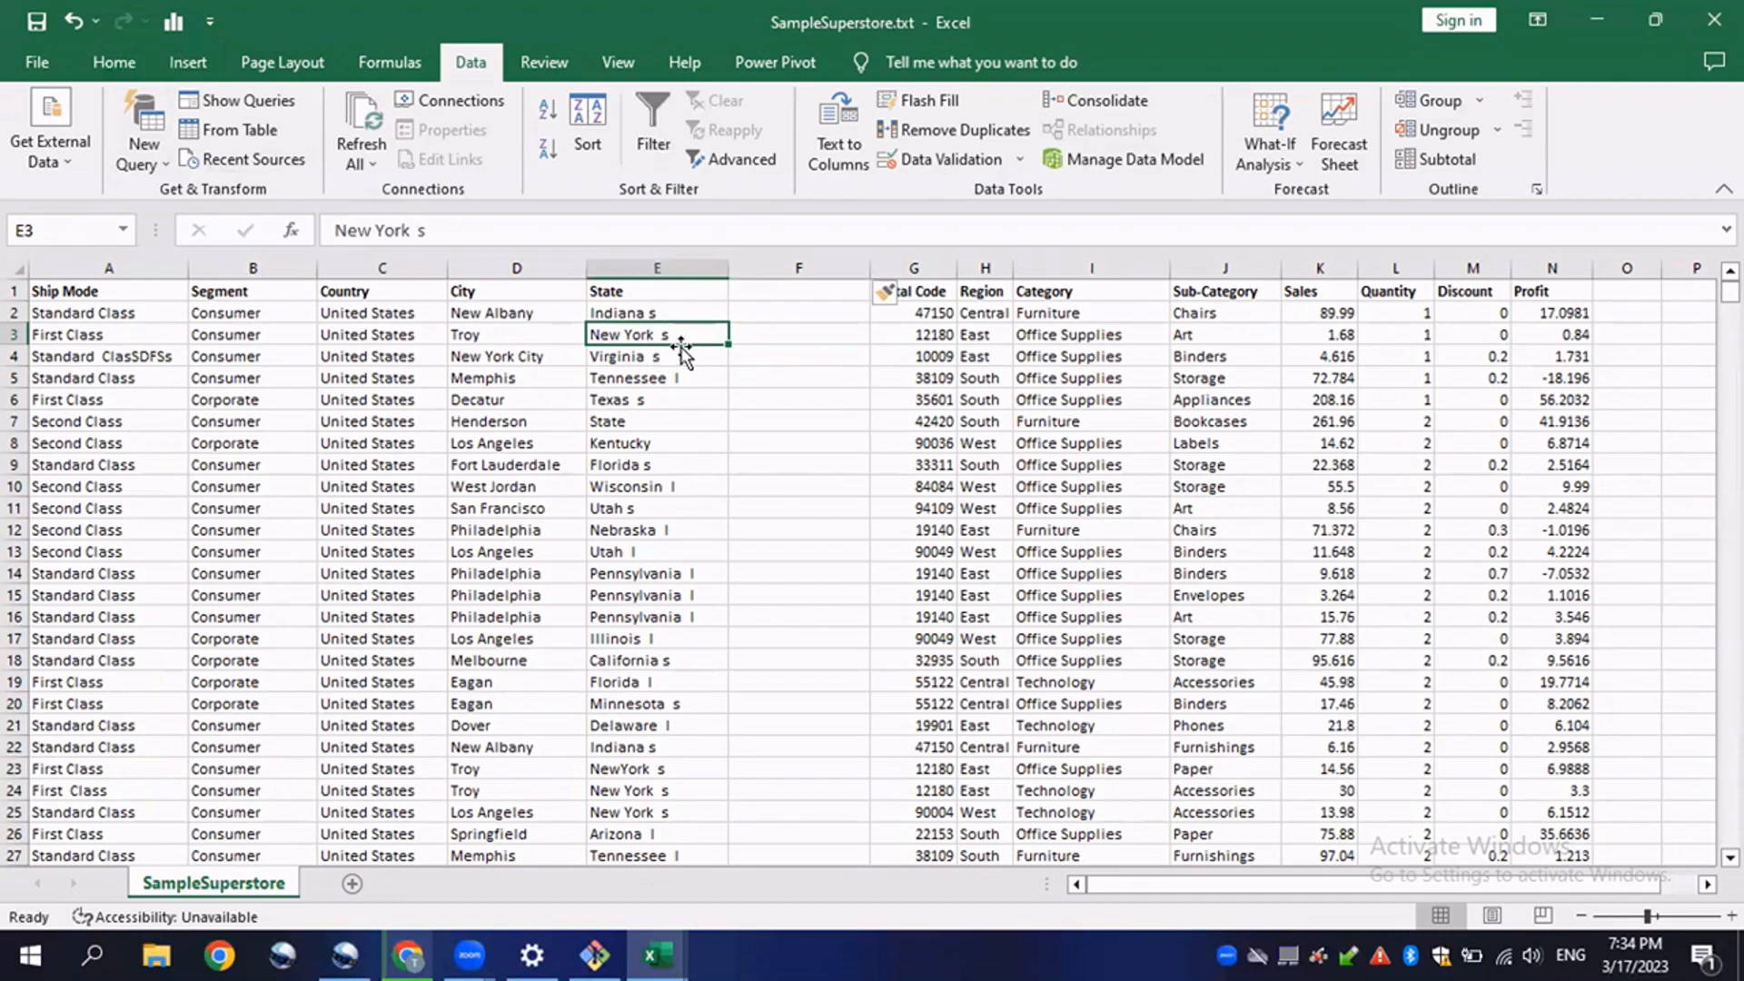
click(716, 359)
click(739, 335)
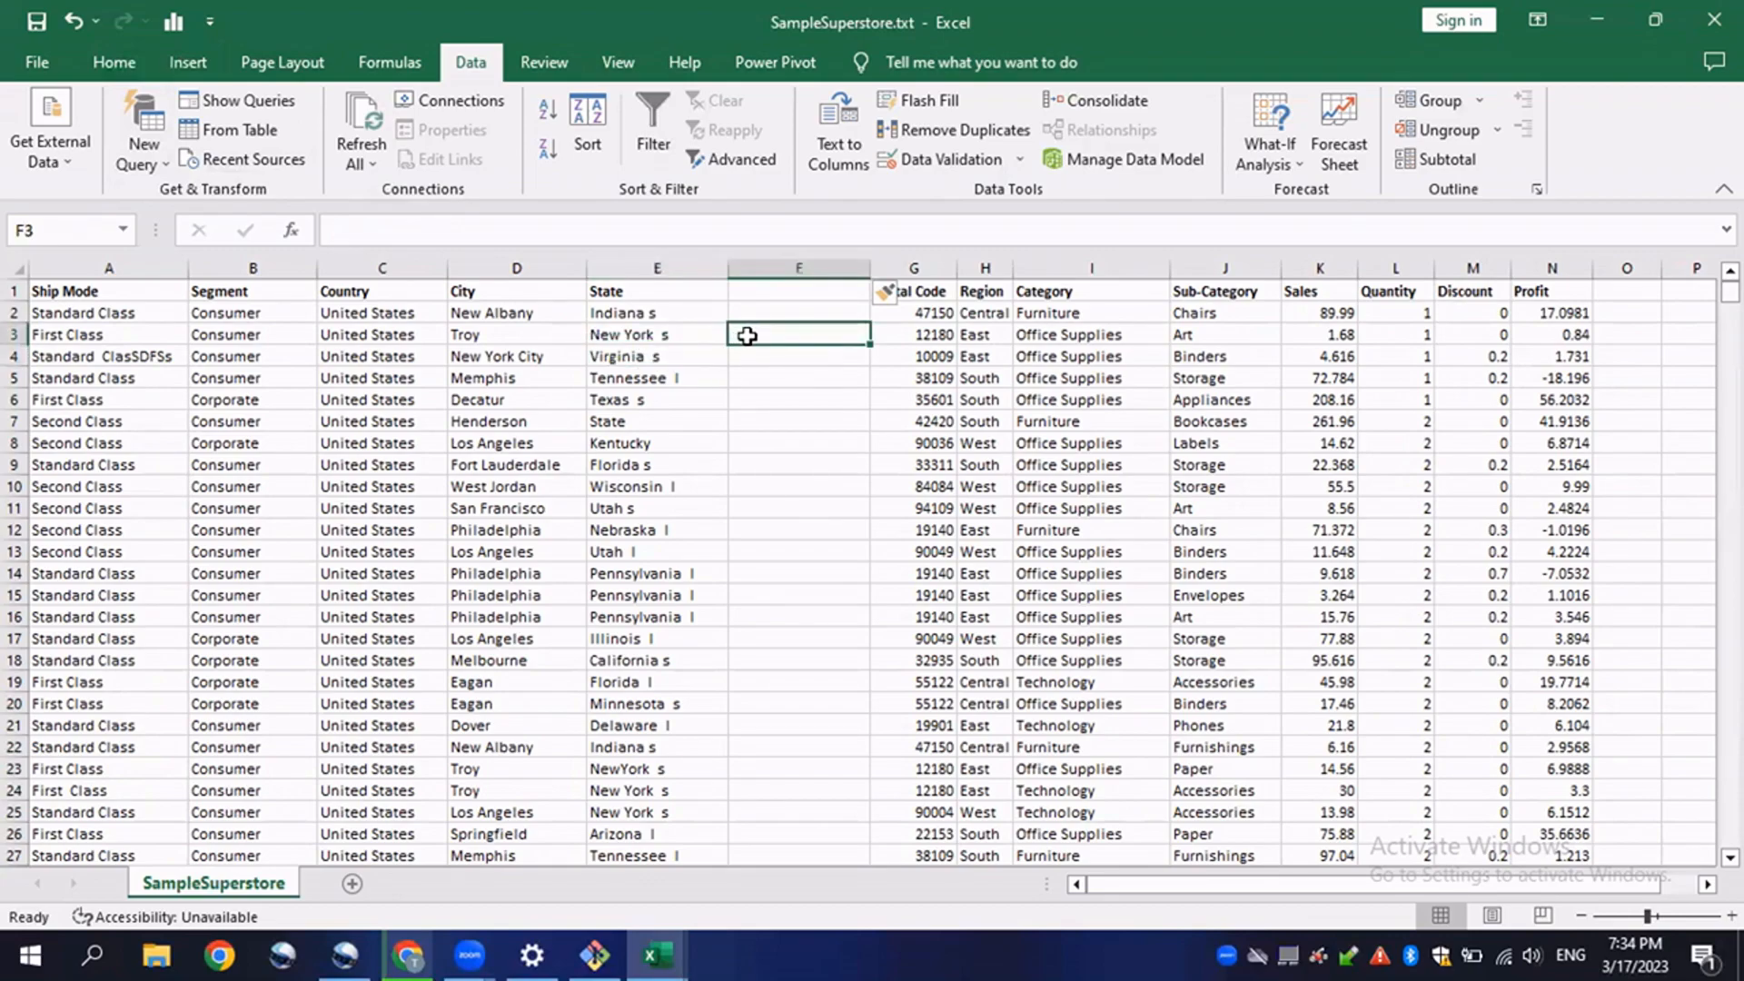
text(n)
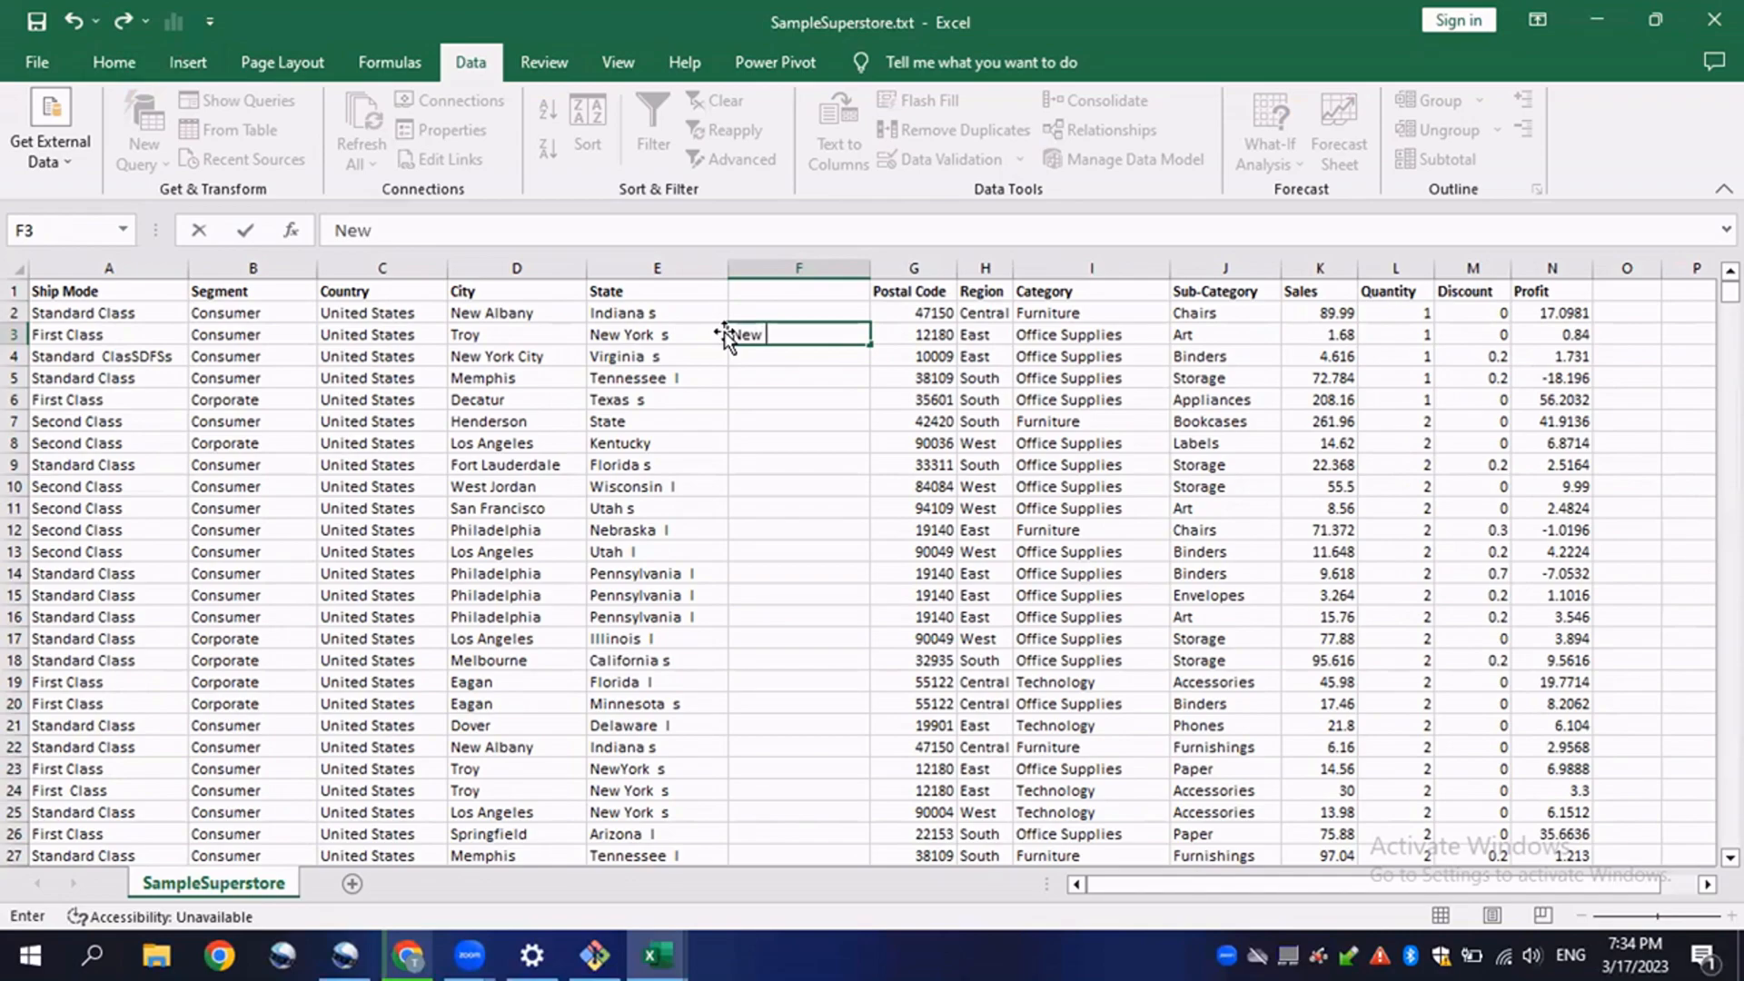
text(ew Yourk)
key(BackSpace)
key(BackSpace)
key(BackSpace)
text(rk)
key(Return)
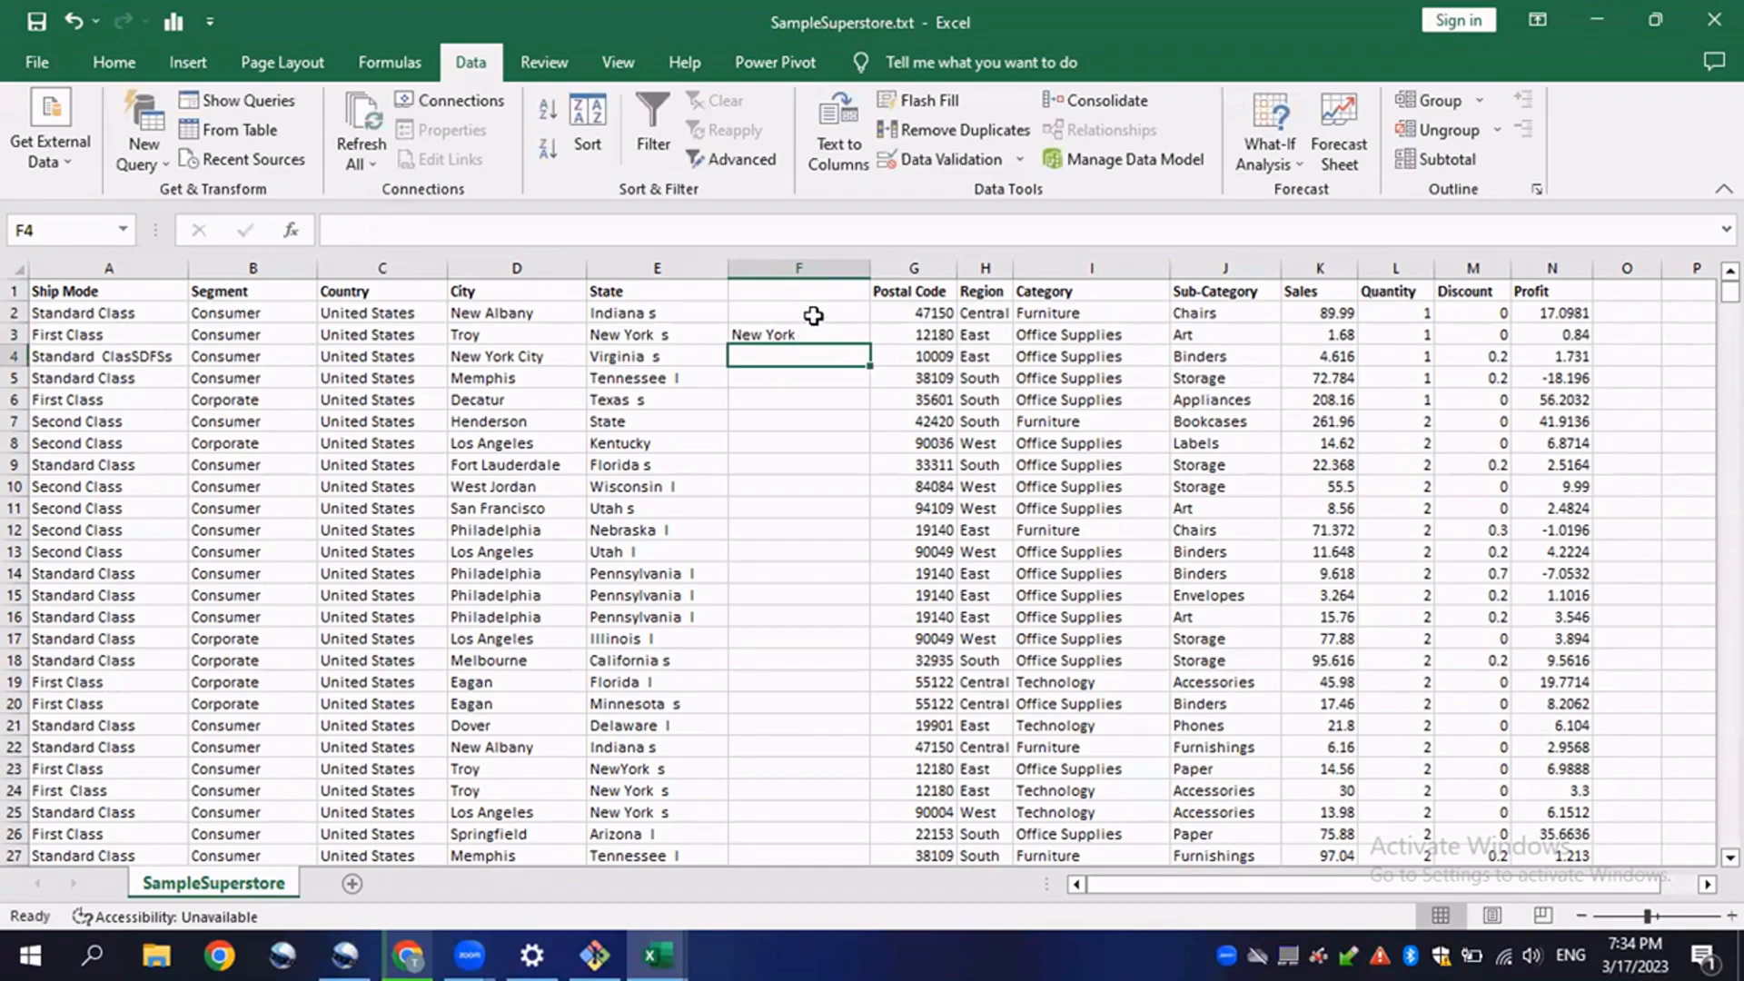
click(925, 105)
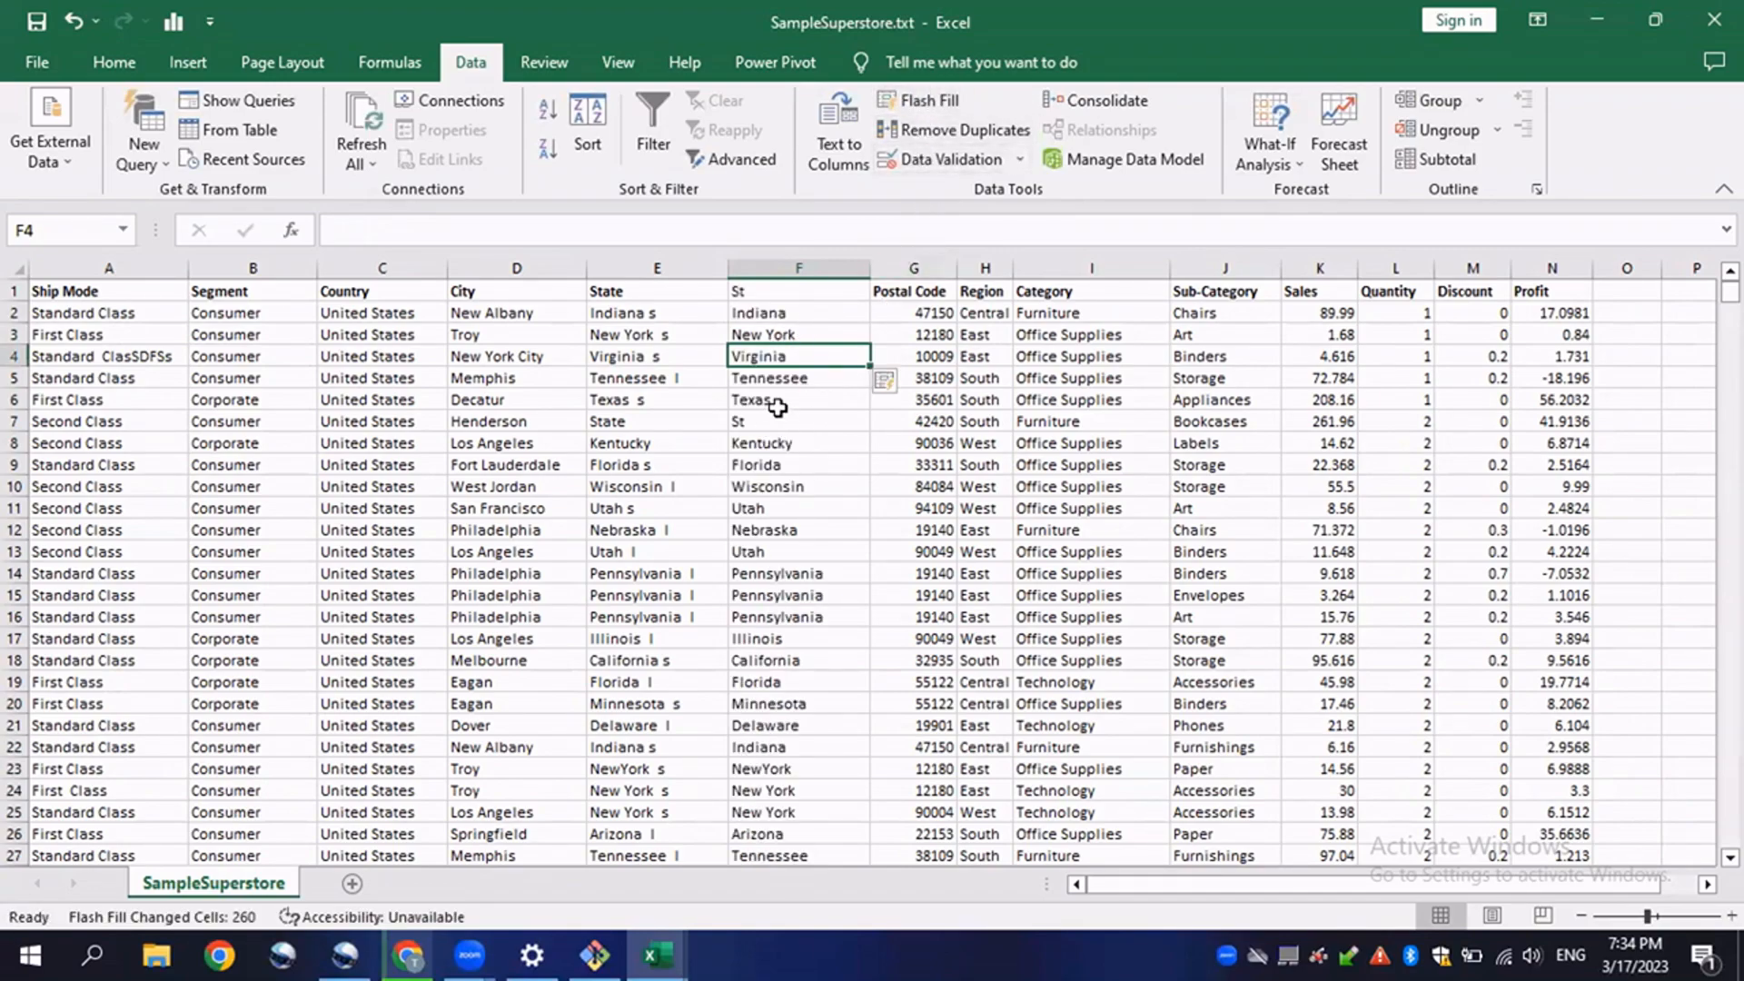
- Review the Flash Fill results in column F against the State column down to the blank row 262
scroll(783, 409, down, 3)
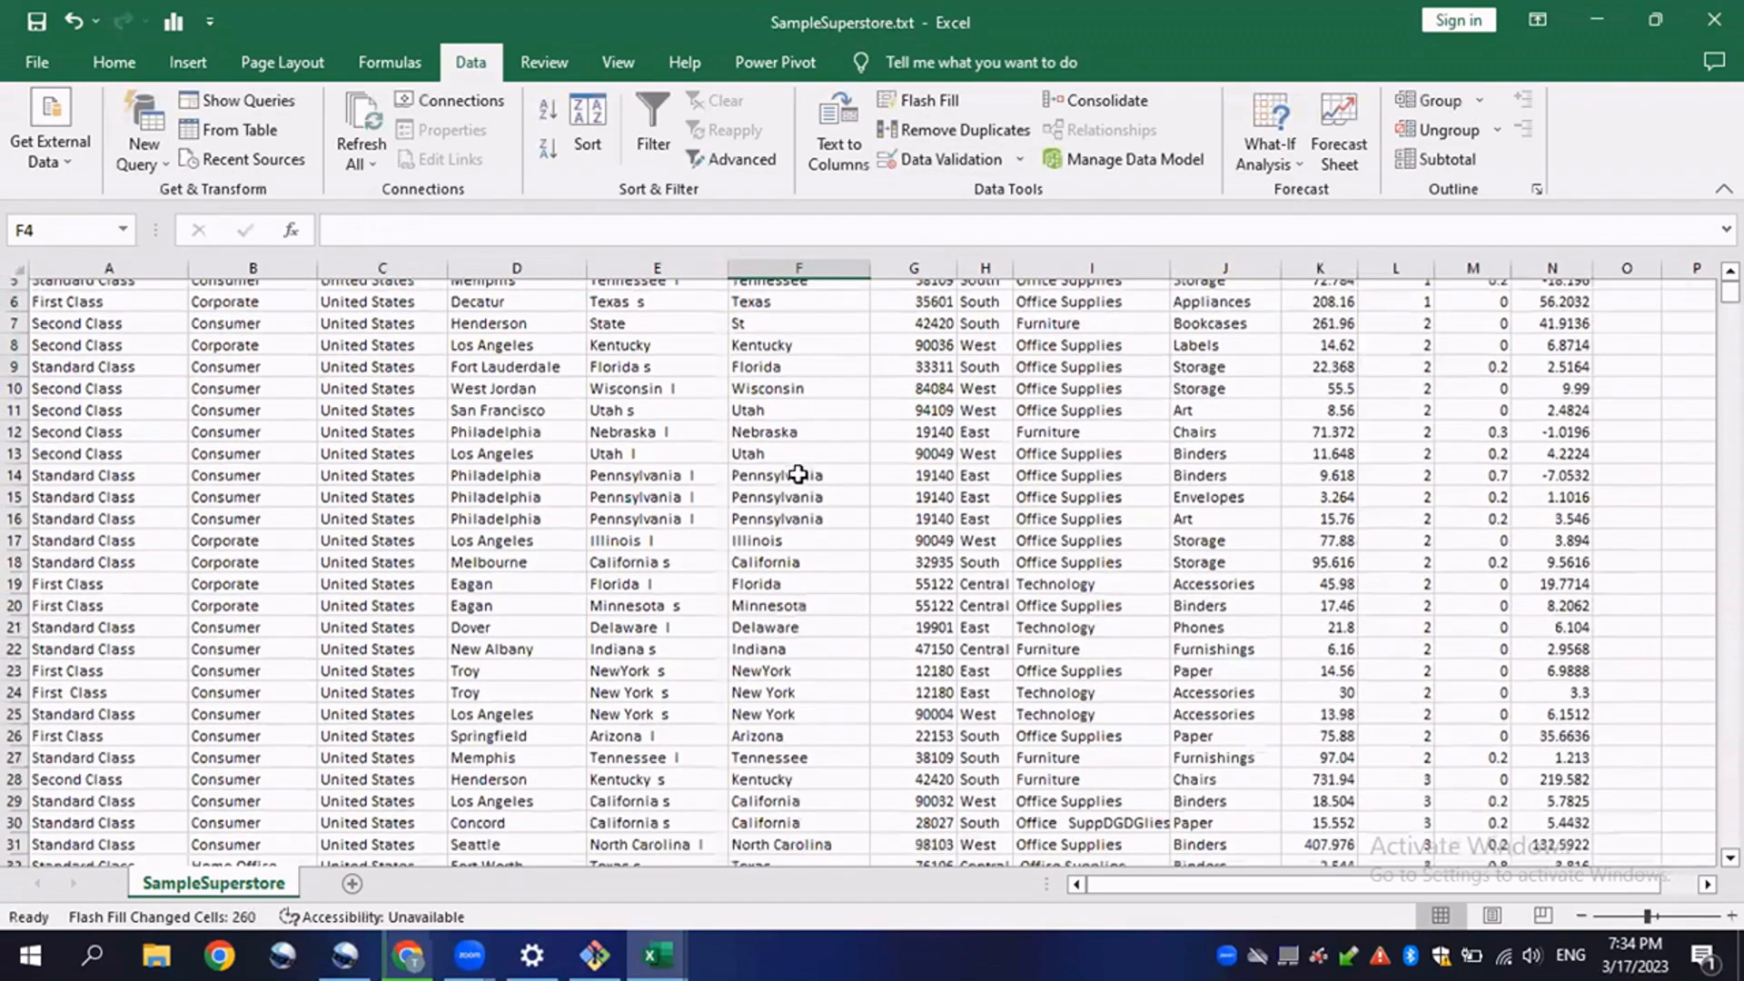
scroll(798, 490, down, 12)
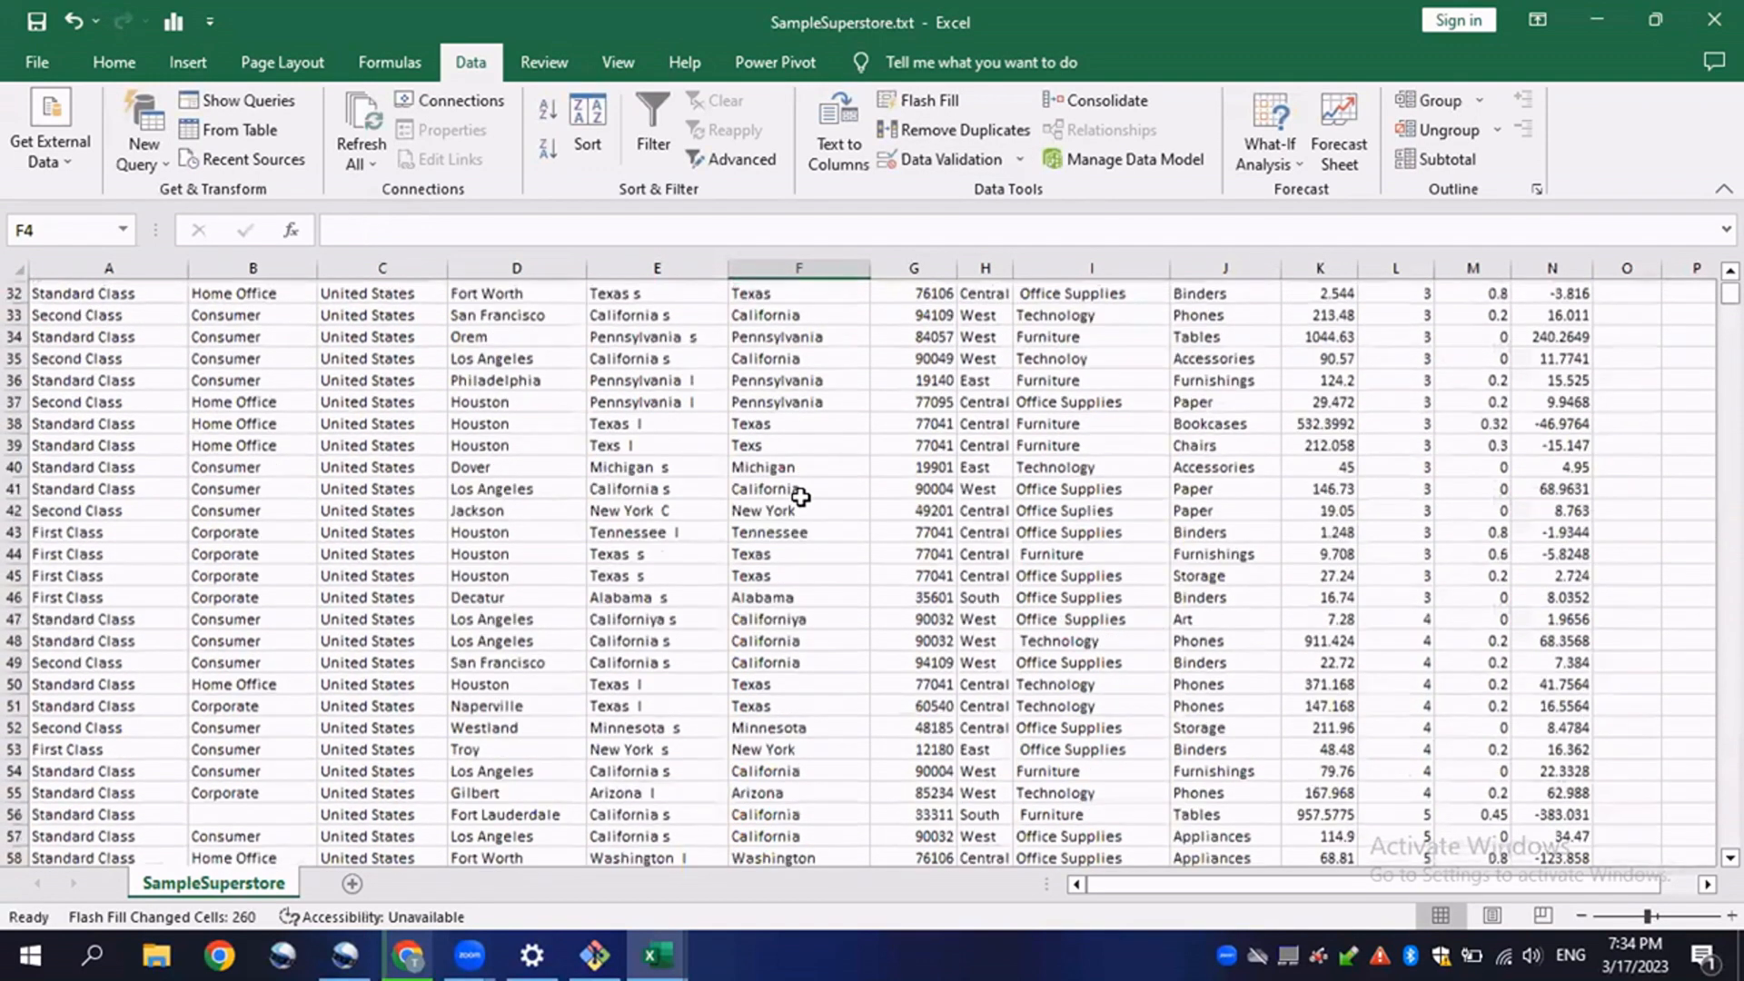
scroll(801, 500, down, 20)
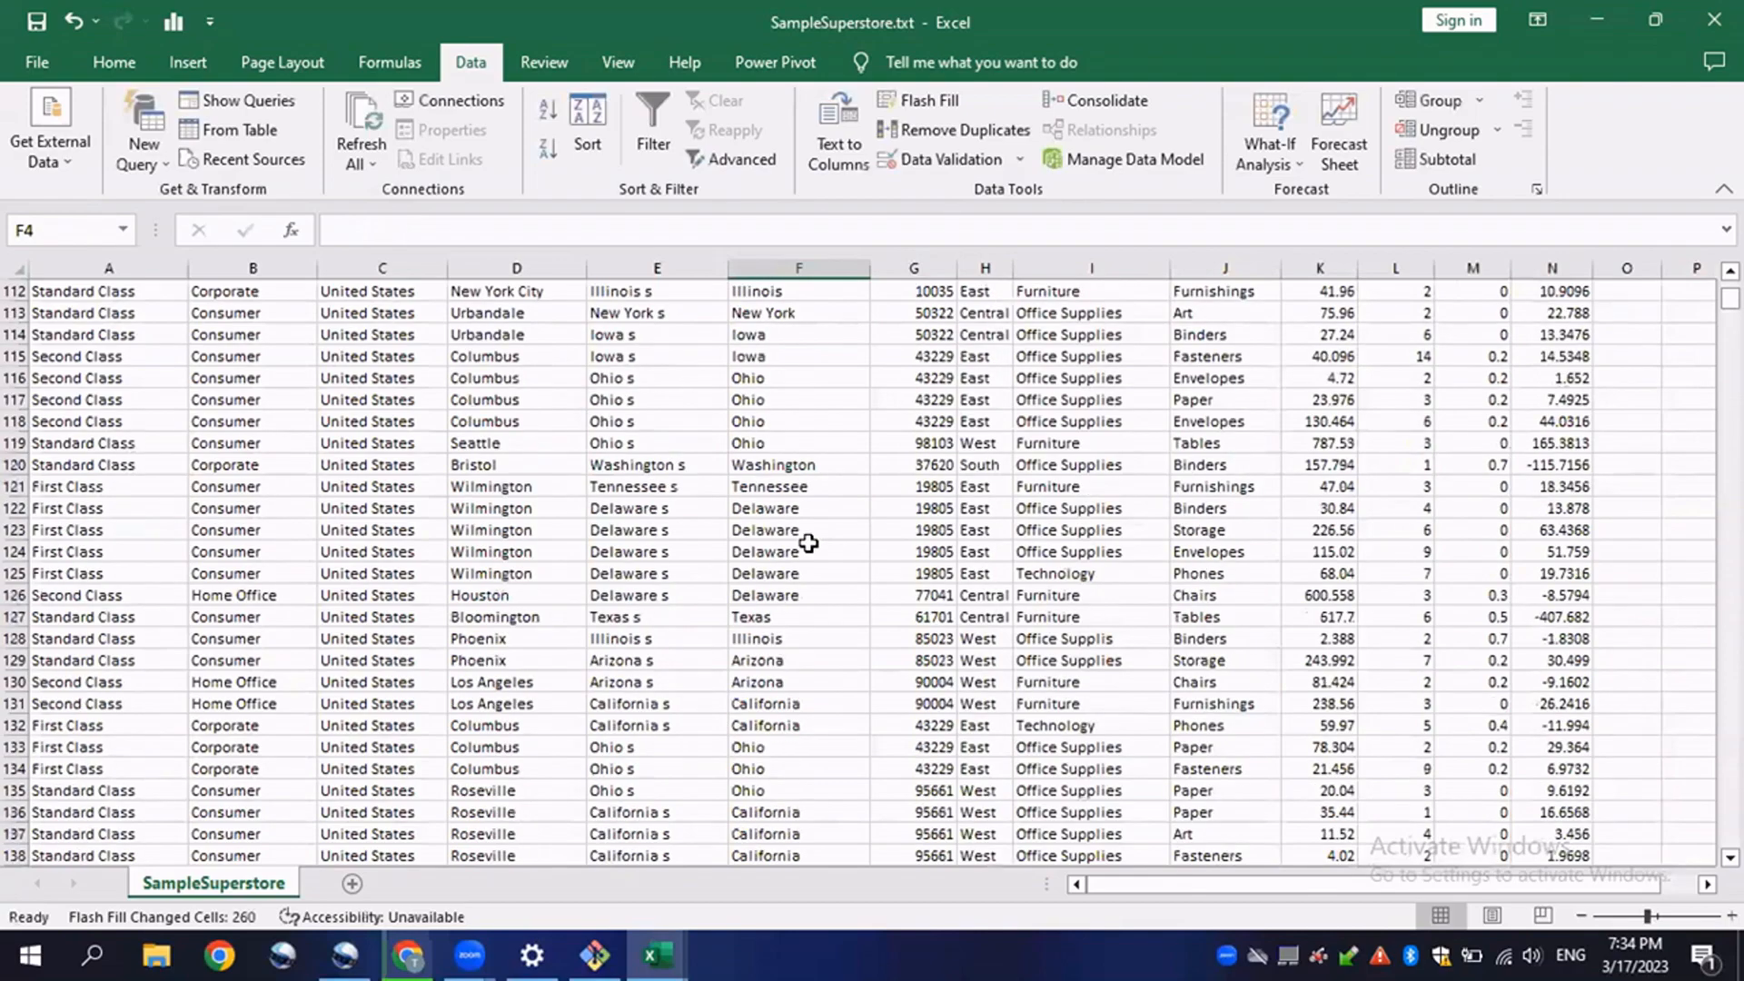
scroll(809, 555, down, 14)
scroll(808, 563, up, 5)
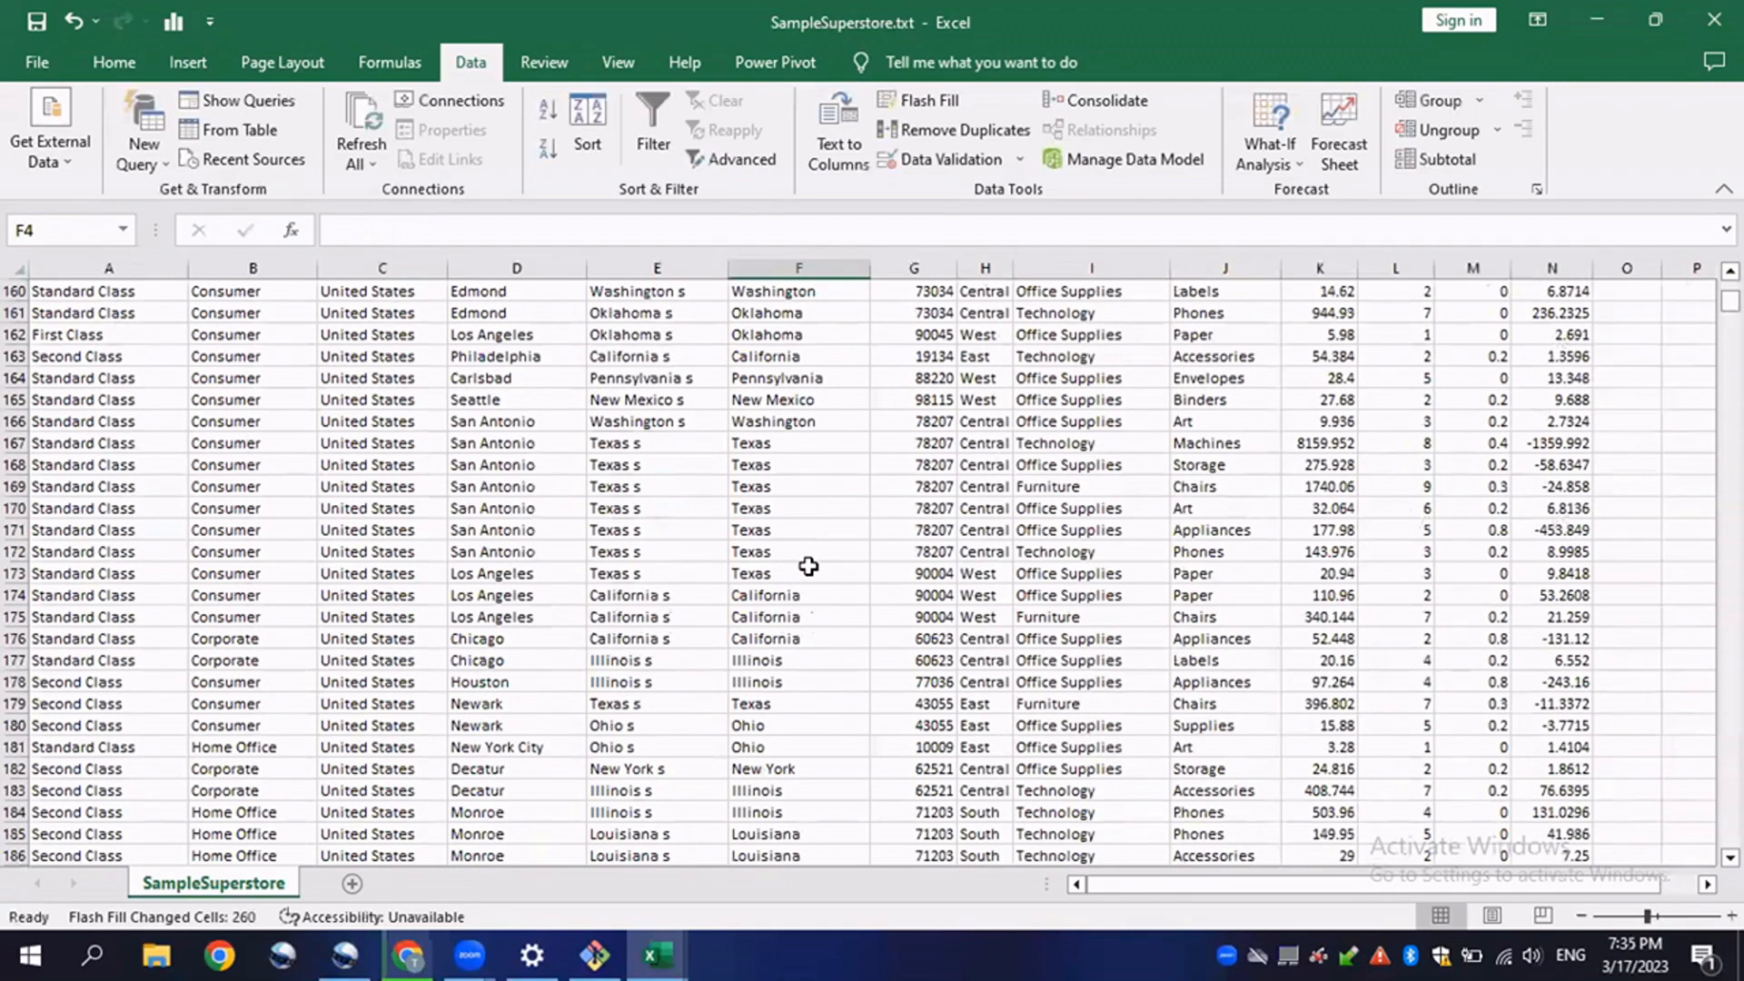
scroll(809, 564, down, 7)
scroll(809, 567, down, 20)
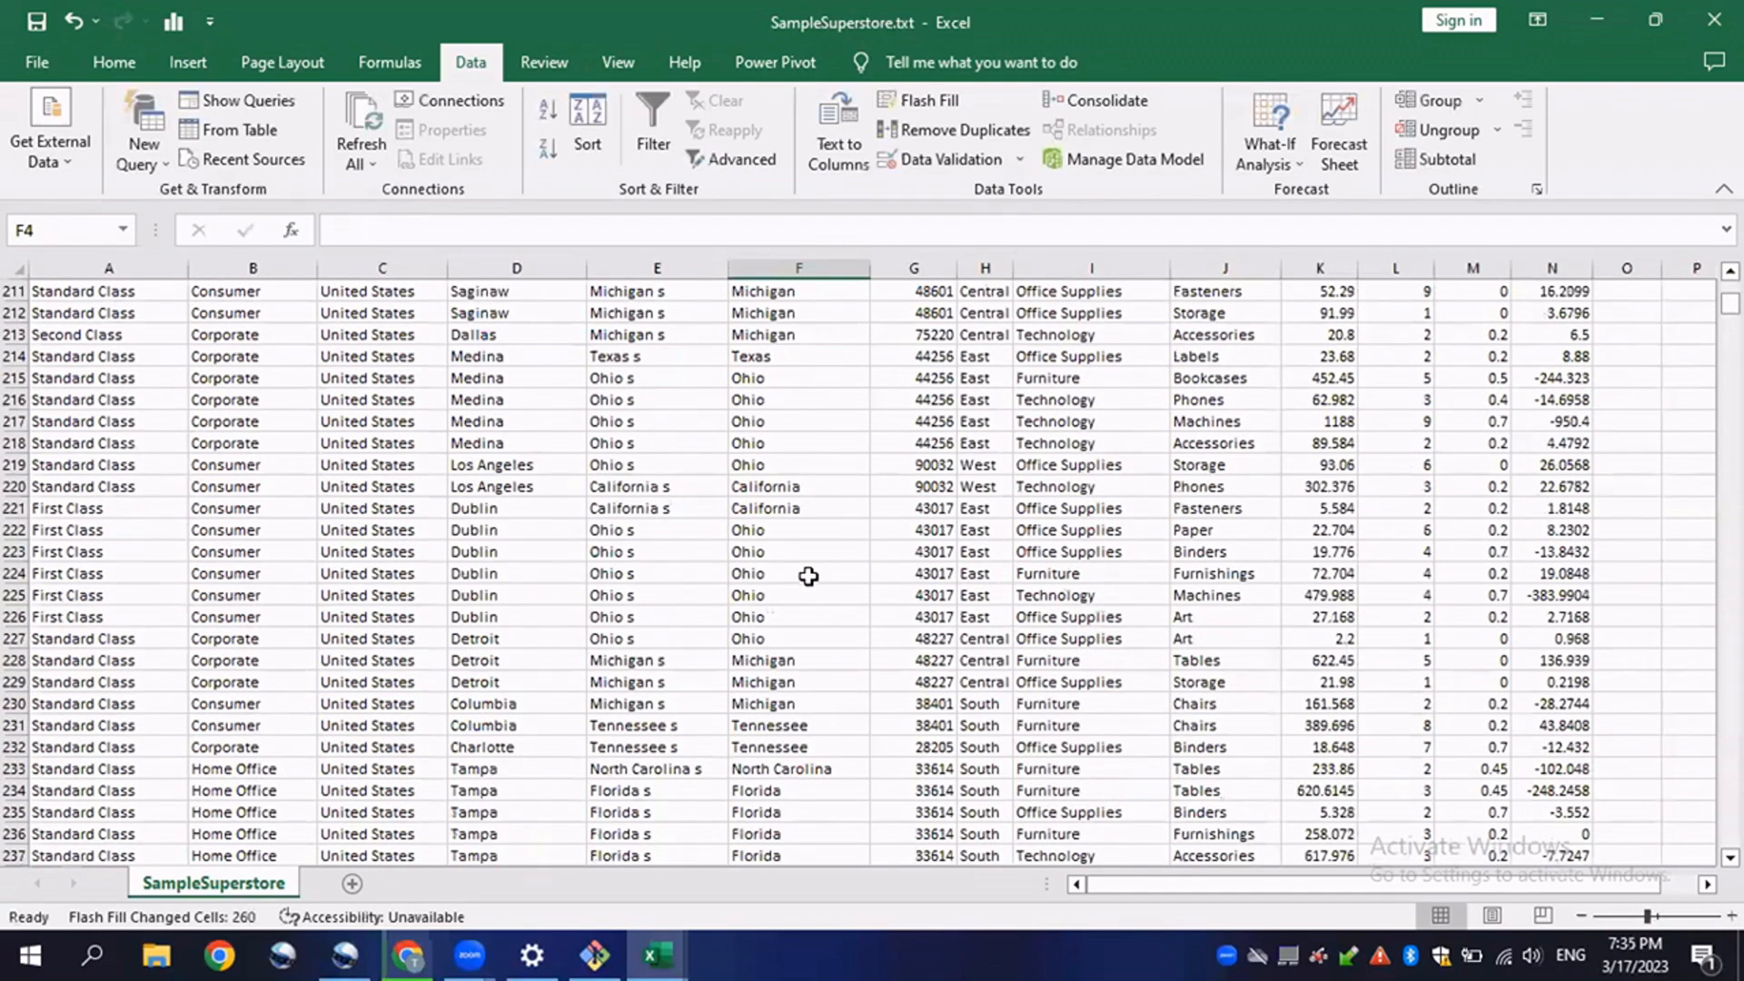
scroll(790, 554, up, 2)
click(770, 533)
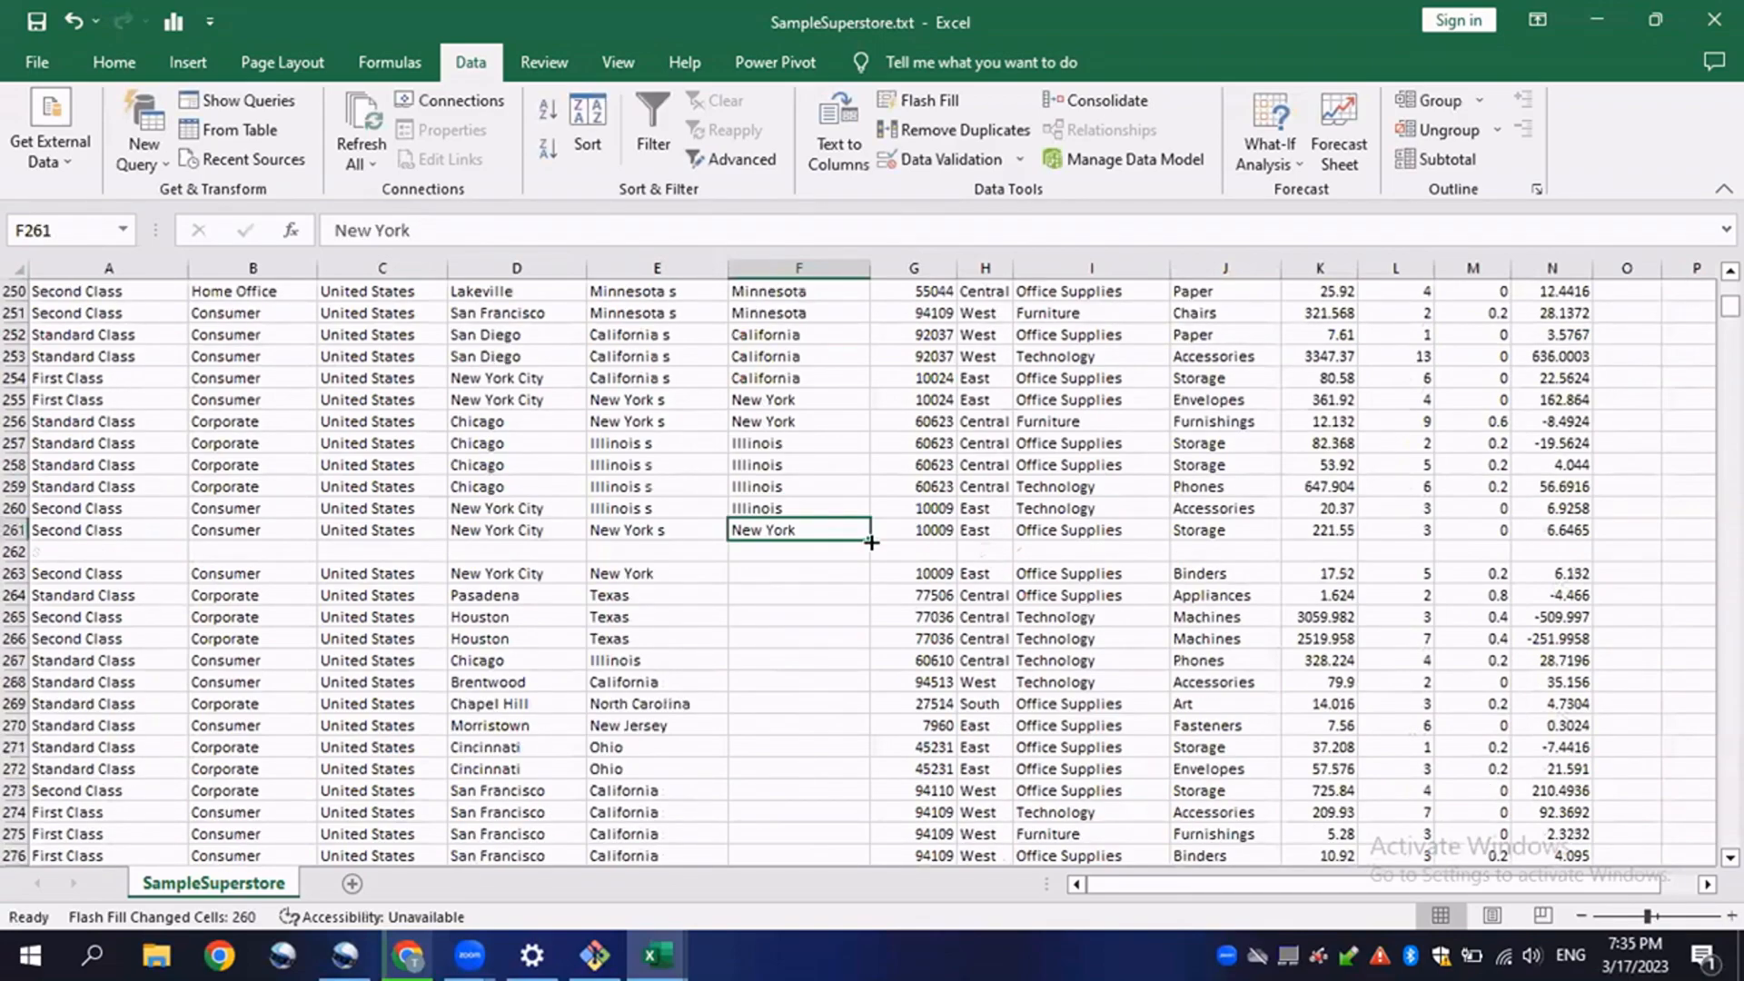
scroll(821, 535, up, 7)
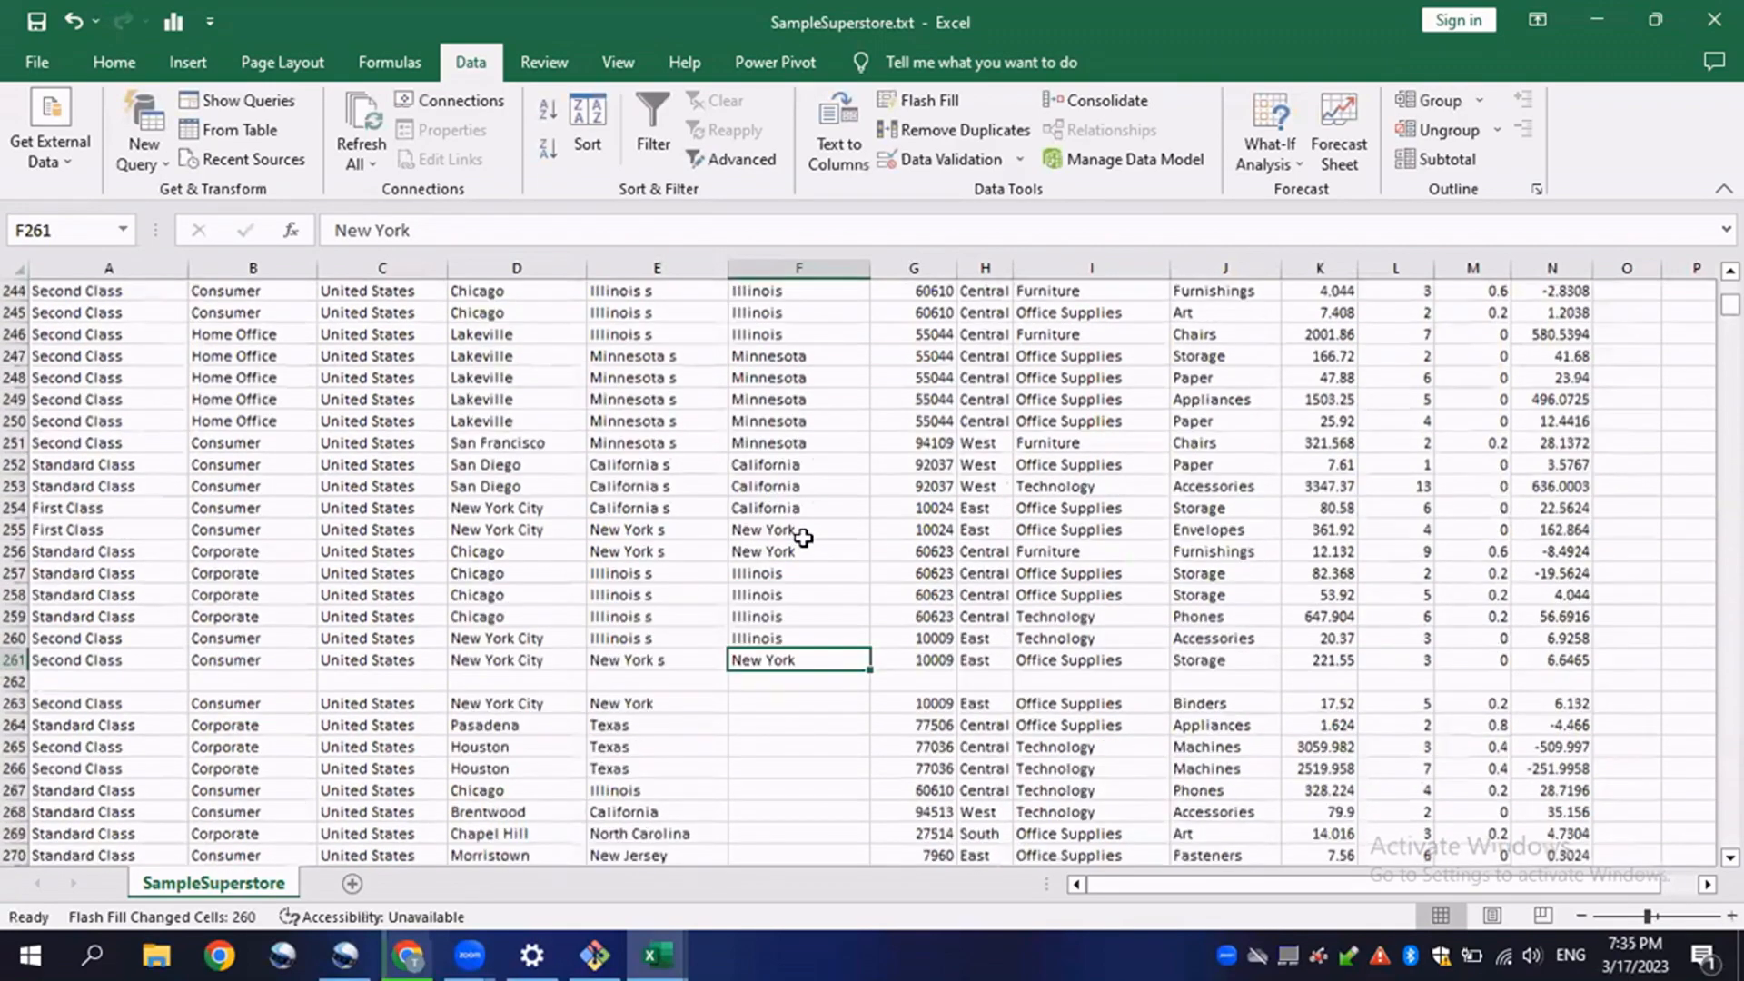
- Compare the first filled values in column F with the original State entries, including the New York example in row 3
drag(1729, 303, 1729, 306)
drag(1588, 191, 1589, 193)
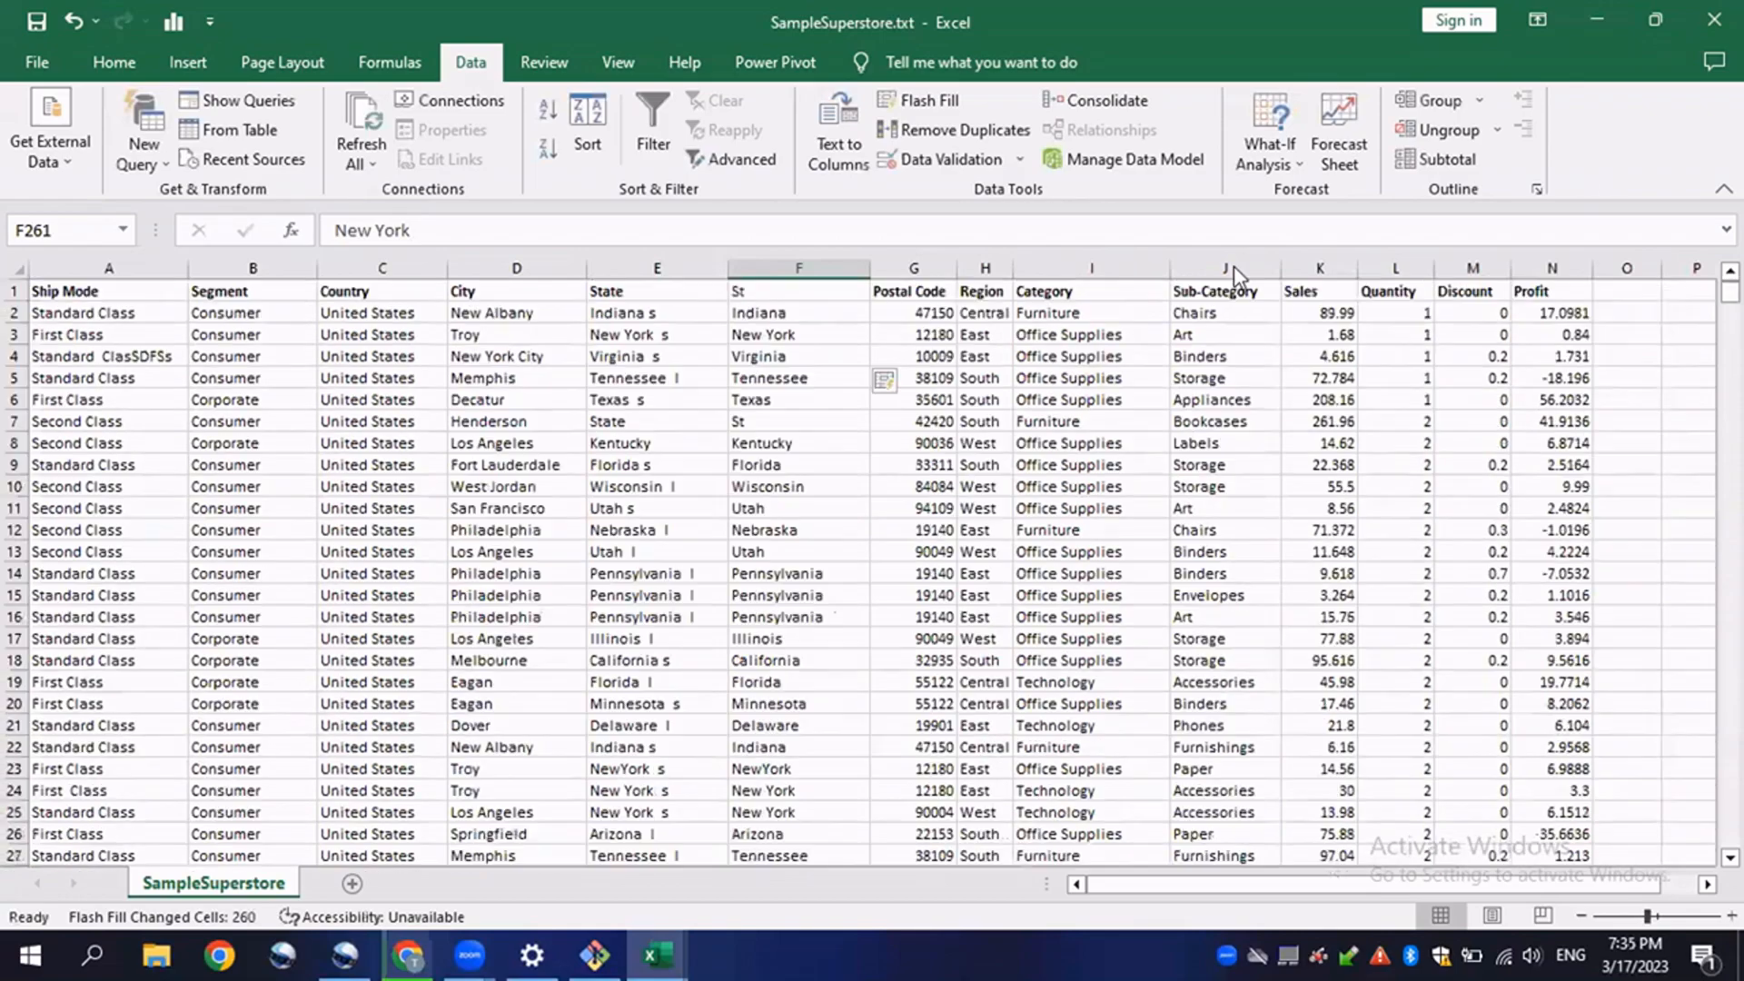
click(770, 313)
click(797, 379)
click(791, 337)
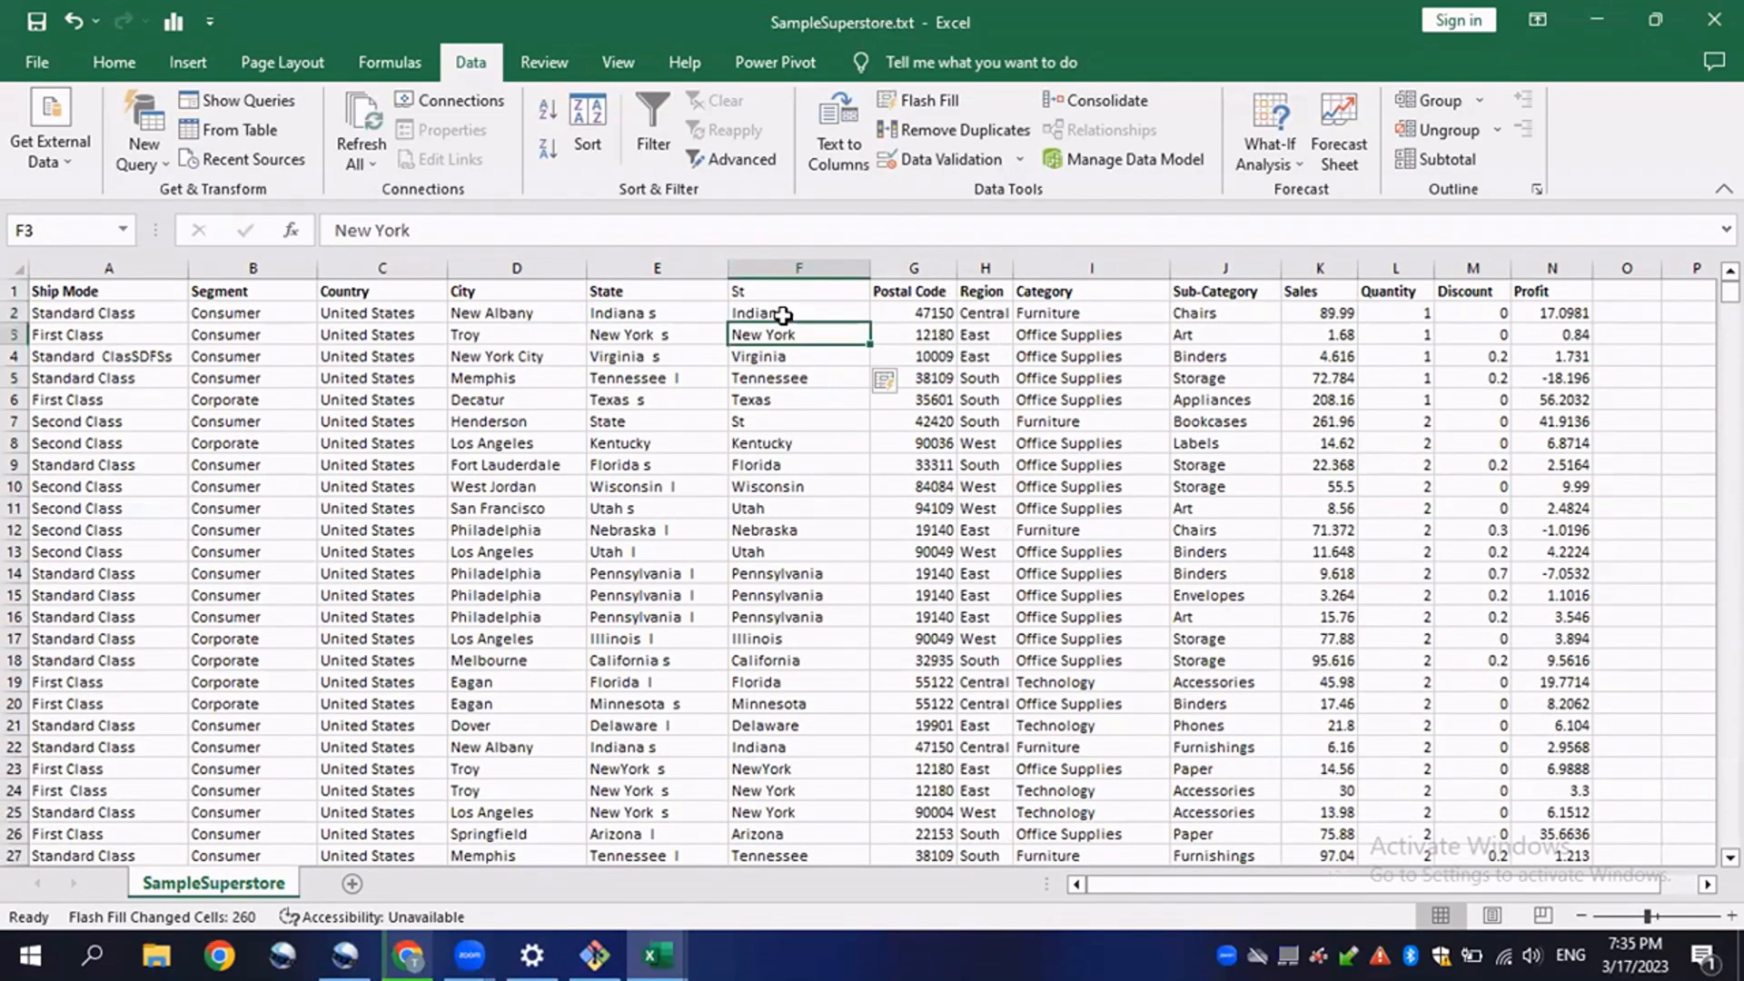
click(781, 313)
click(796, 354)
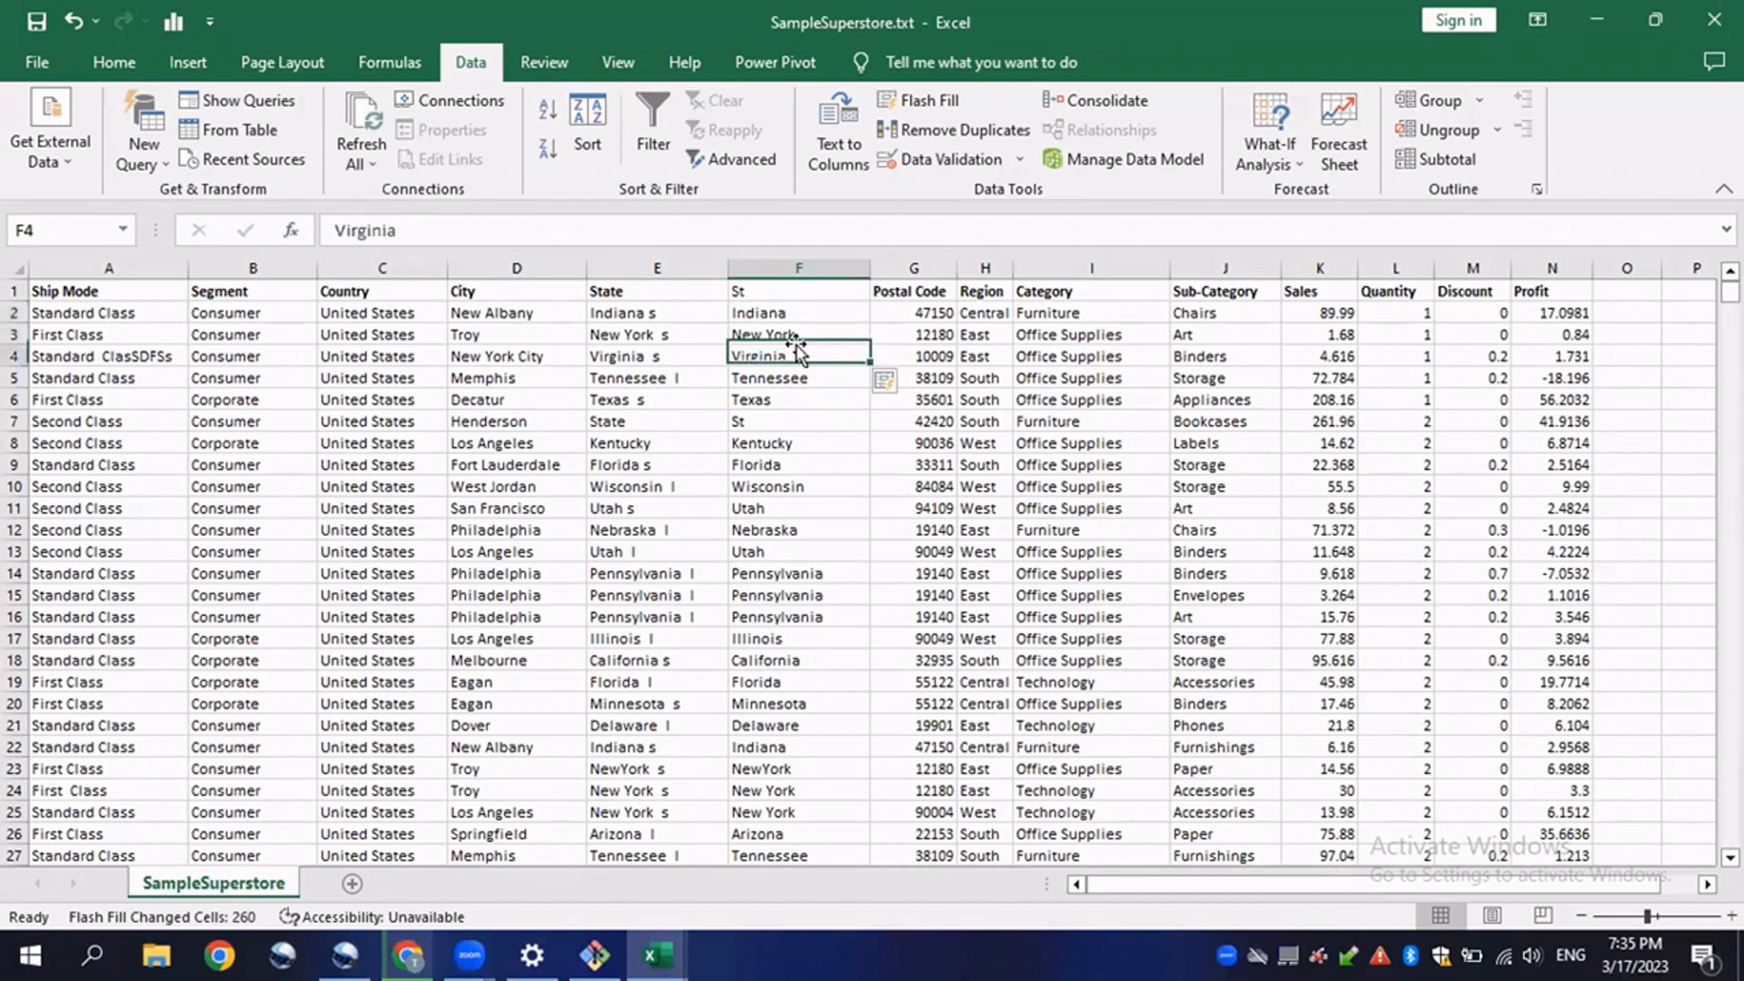
click(786, 315)
double_click(632, 333)
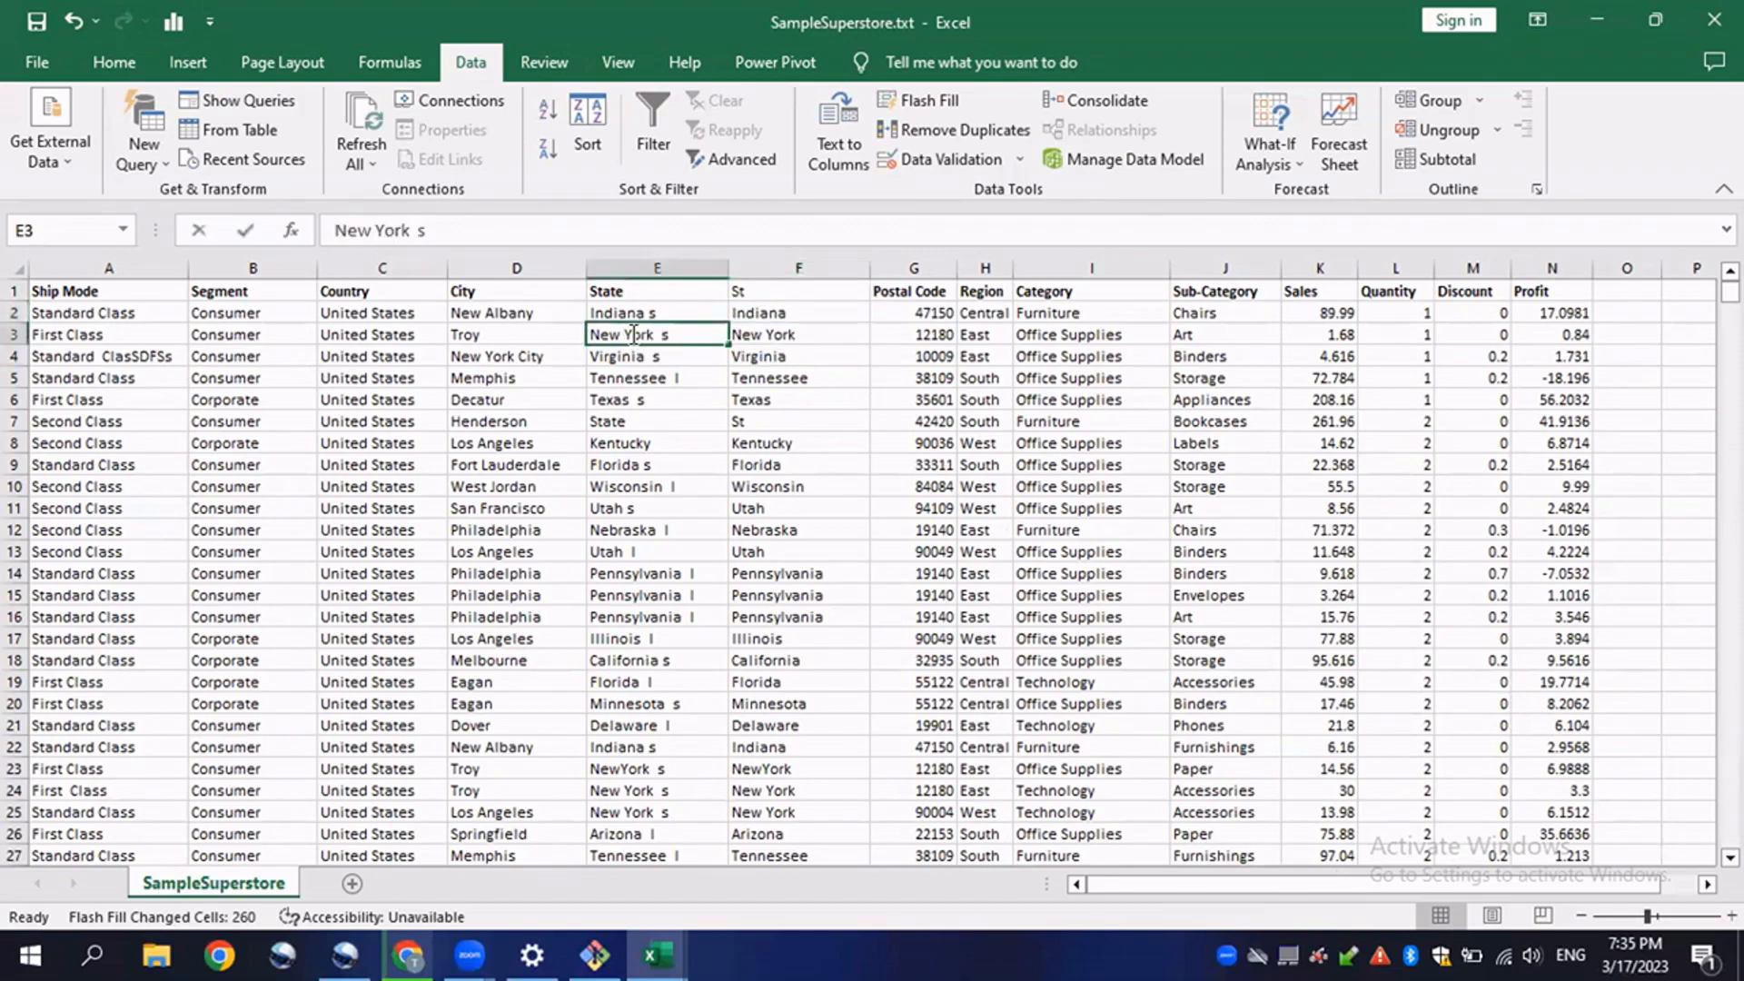
click(778, 428)
click(771, 334)
click(635, 334)
- Clear the Flash Fill results from the helper column F
drag(785, 313, 806, 745)
click(846, 461)
drag(822, 292, 775, 591)
scroll(775, 592, up, 20)
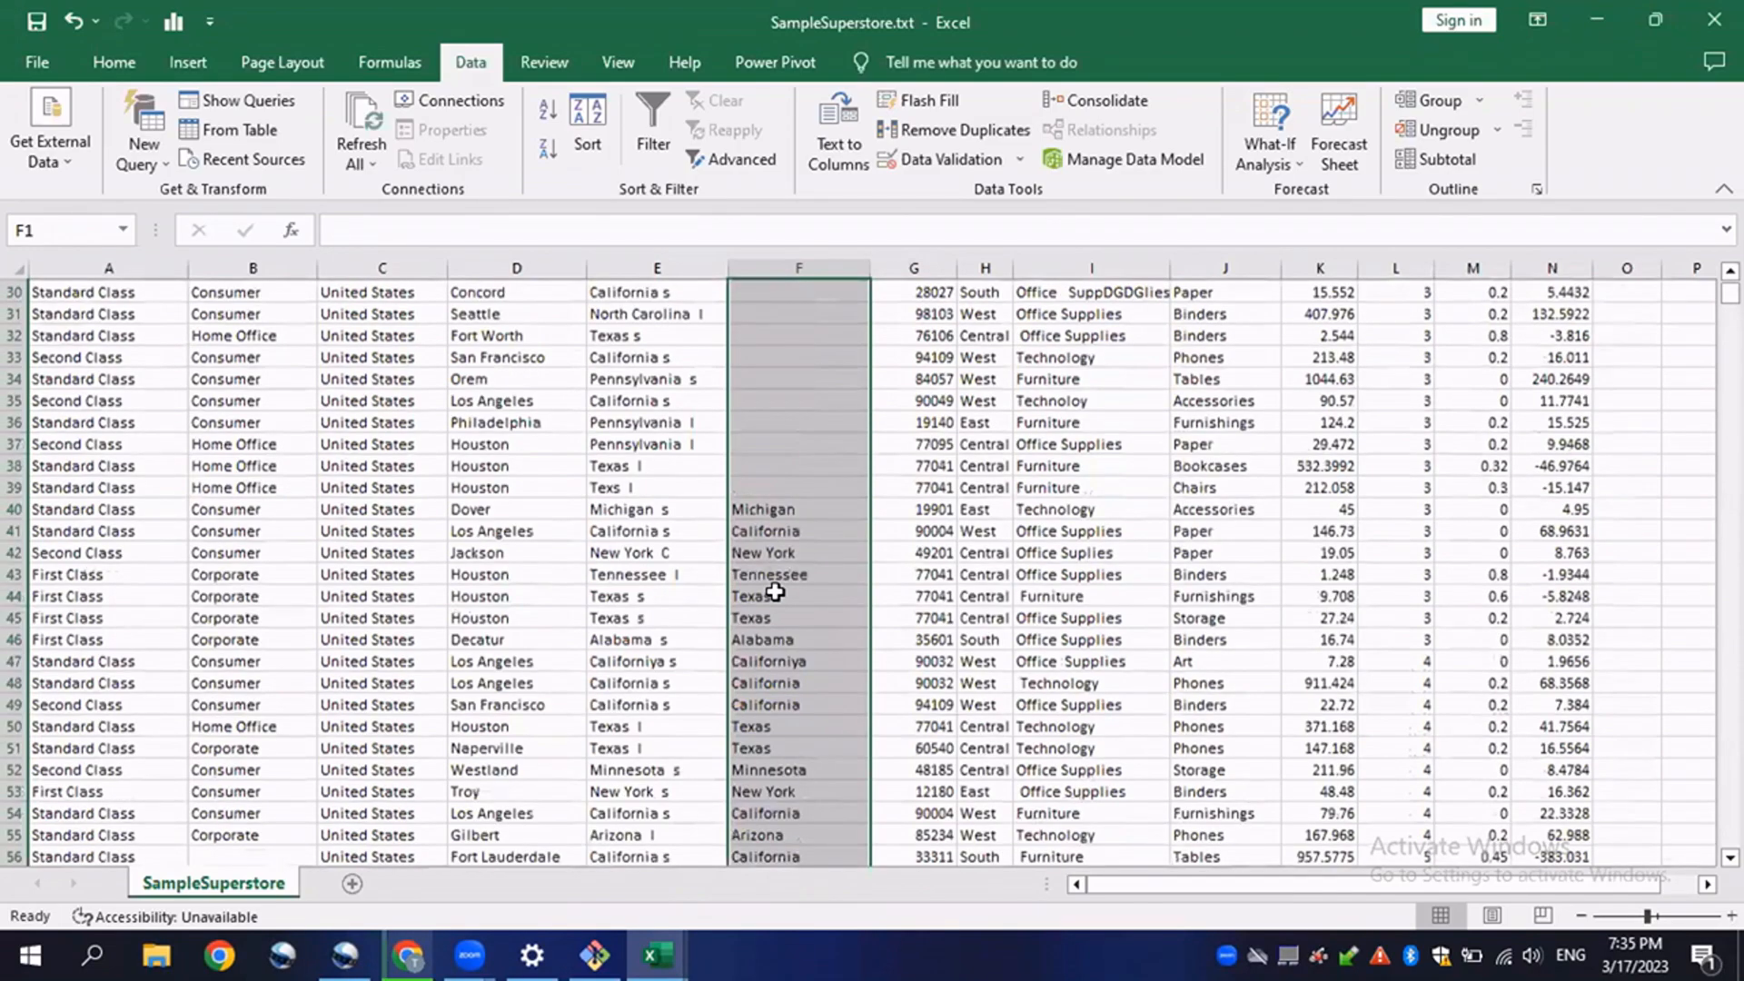
key(Delete)
click(770, 309)
drag(741, 397, 744, 378)
click(769, 311)
text(=)
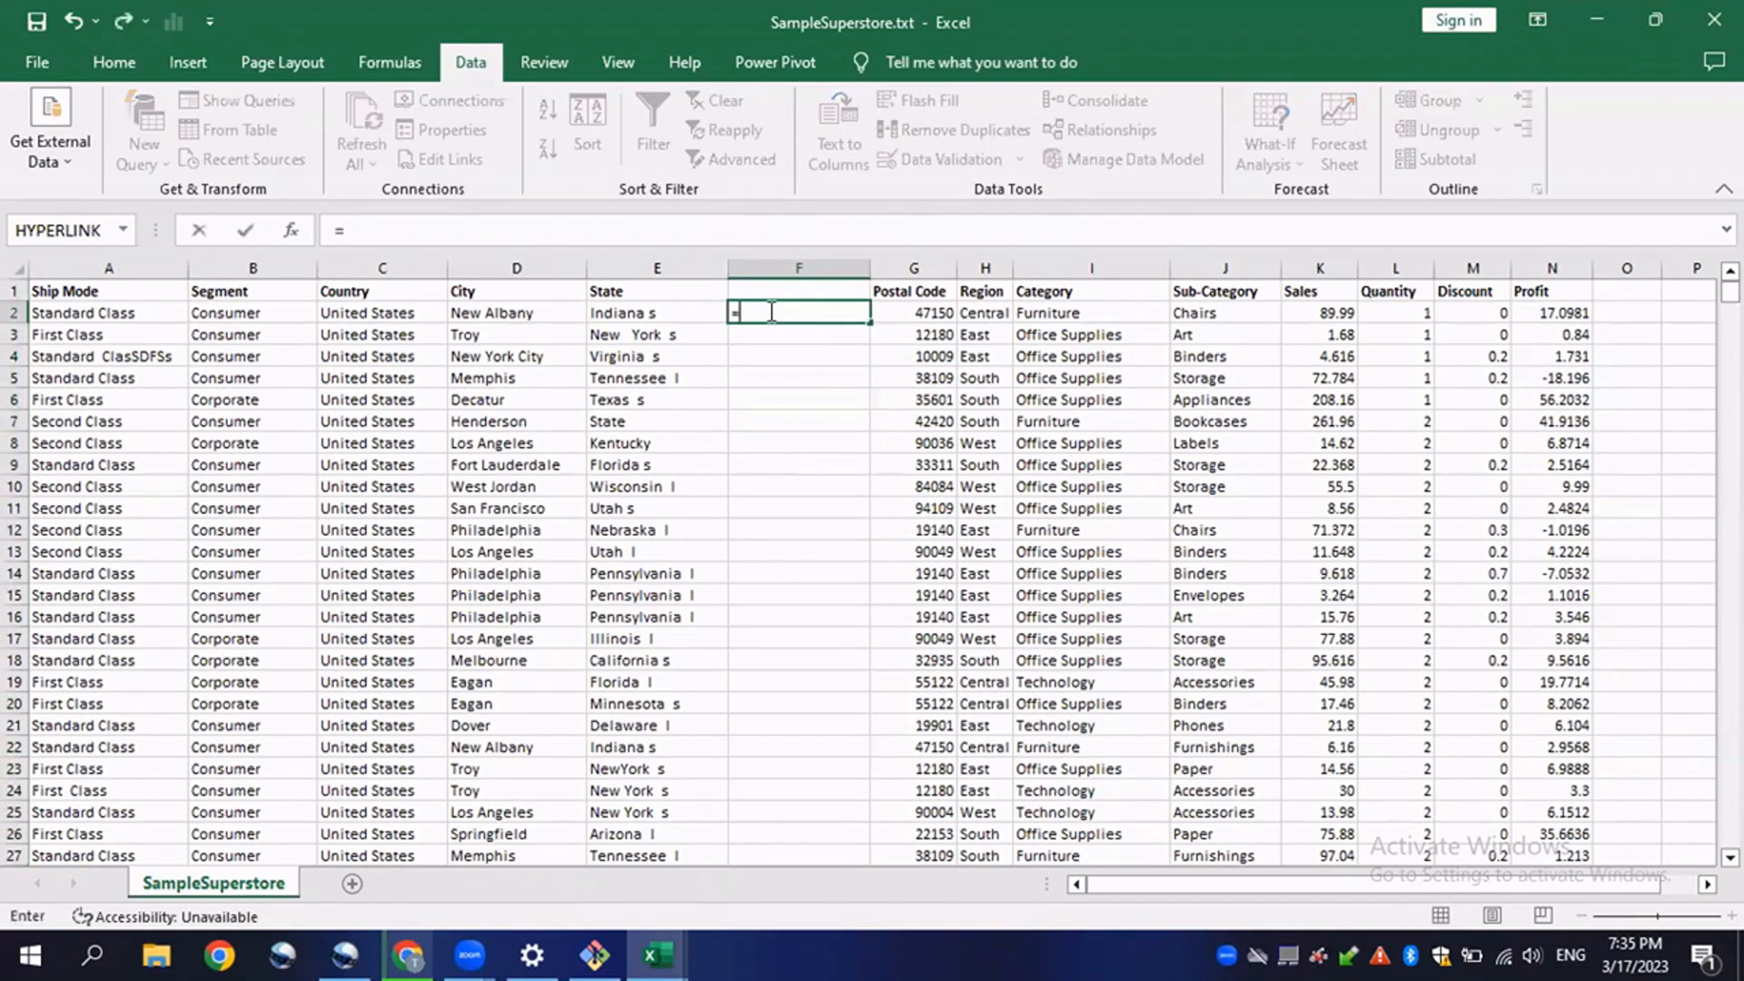
click(770, 400)
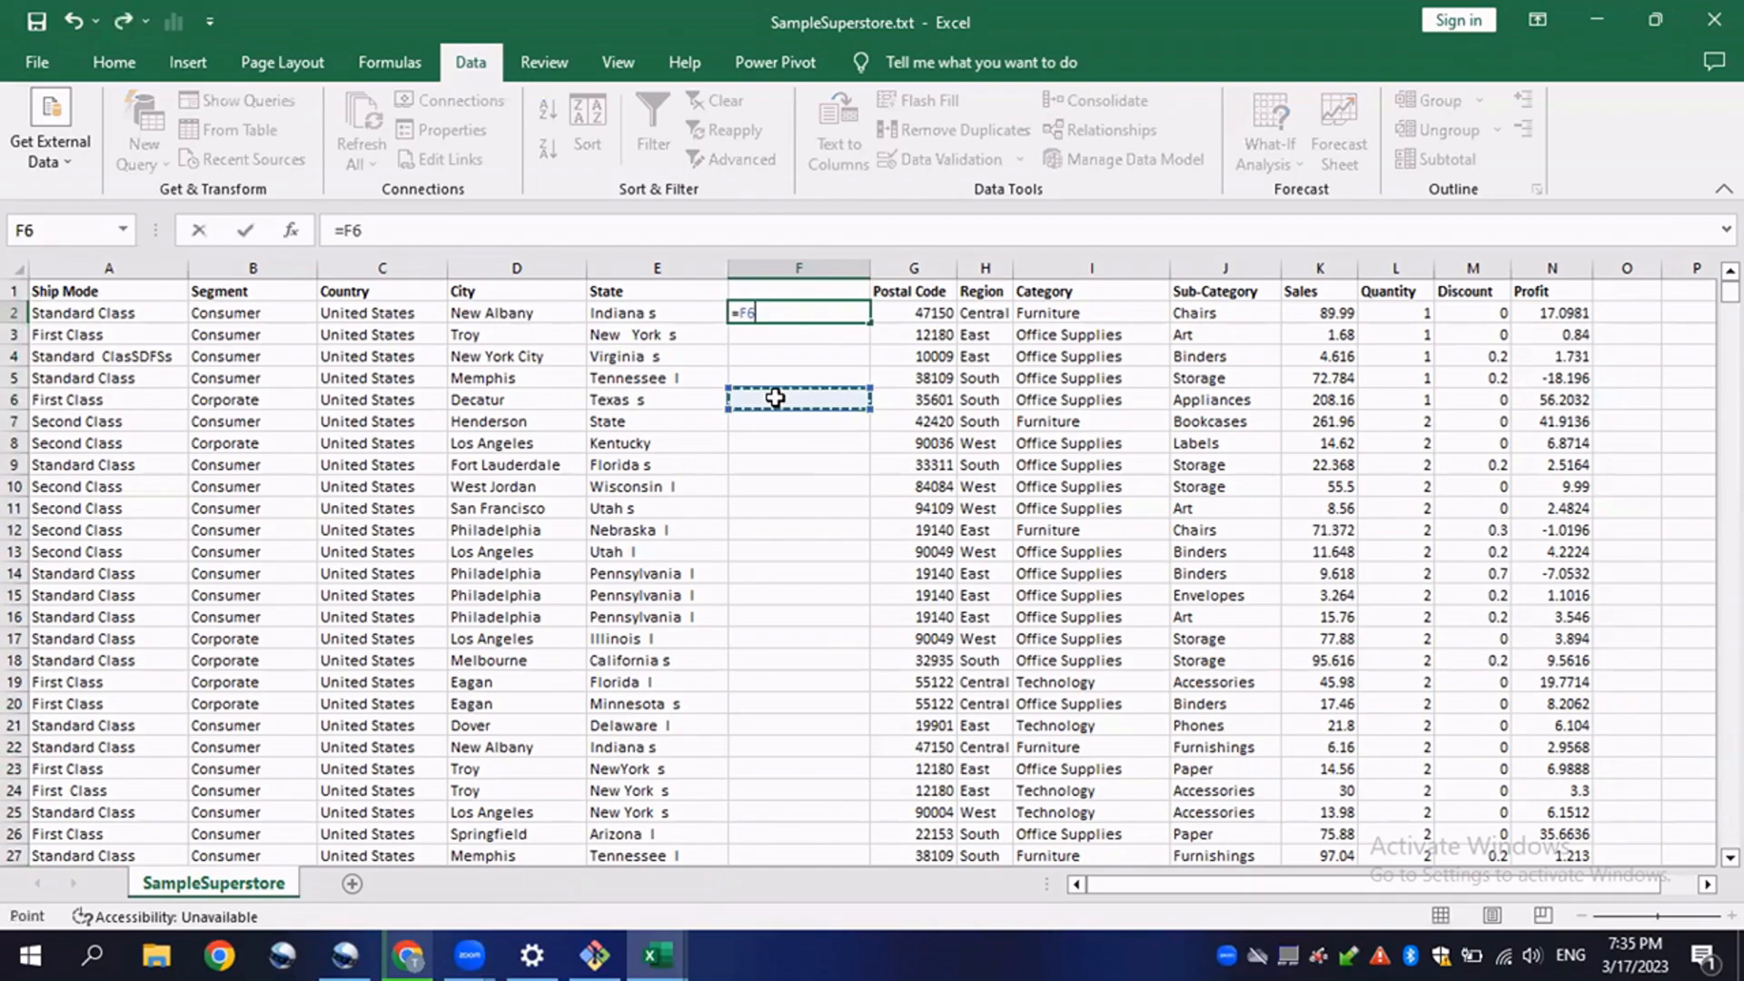
key(BackSpace)
key(BackSpace)
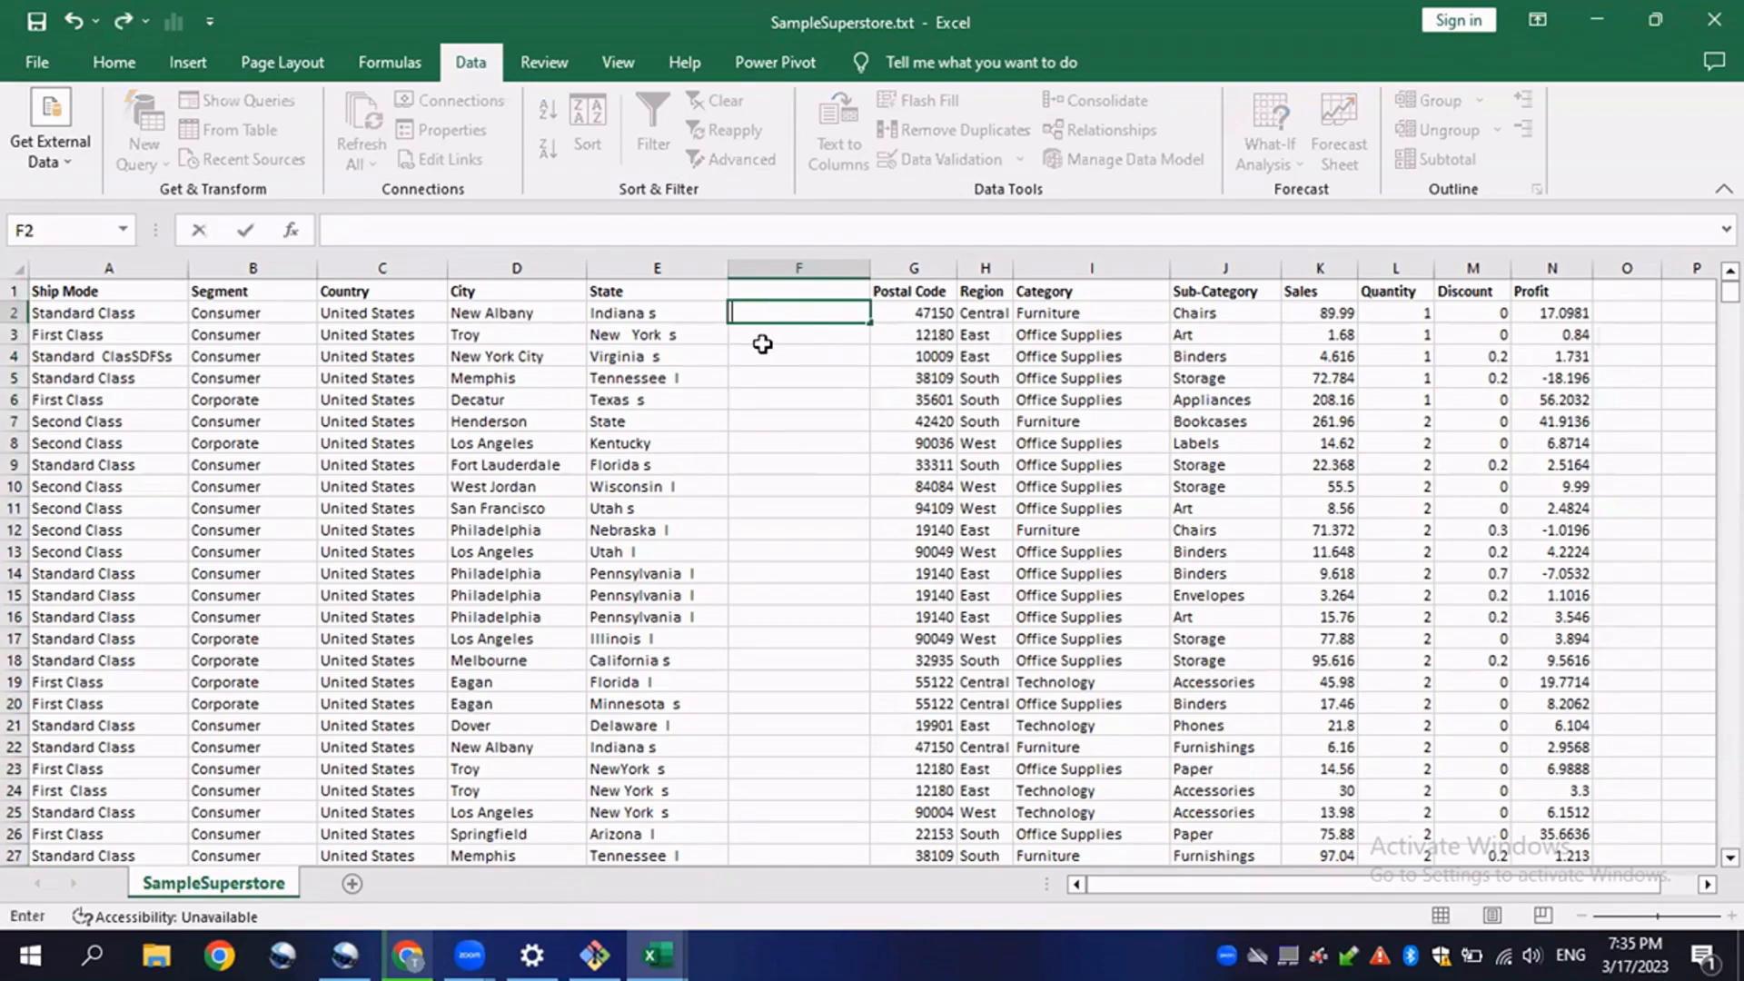
click(731, 420)
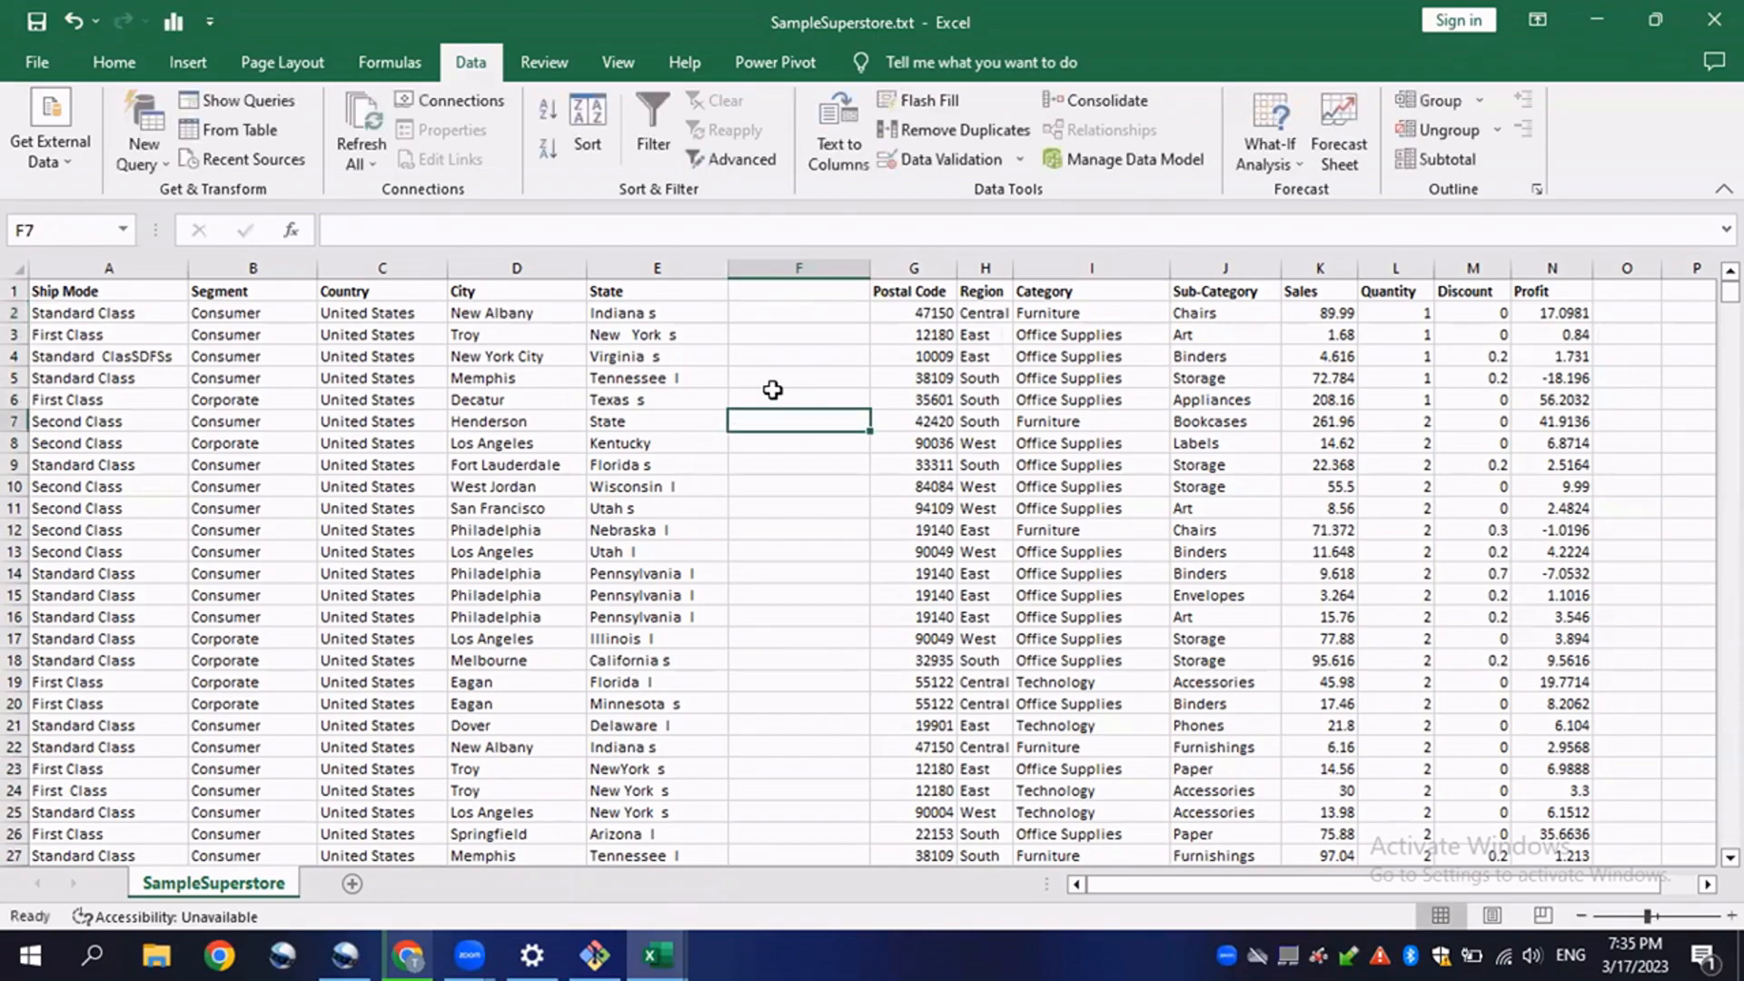
- Enlarge the sheet view and begin a formula in cell F2
ctrl+scroll(726, 381, up, 1)
ctrl+scroll(556, 413, up, 1)
drag(1571, 885, 1444, 885)
scroll(1040, 484, up, 1)
scroll(1043, 395, up, 1)
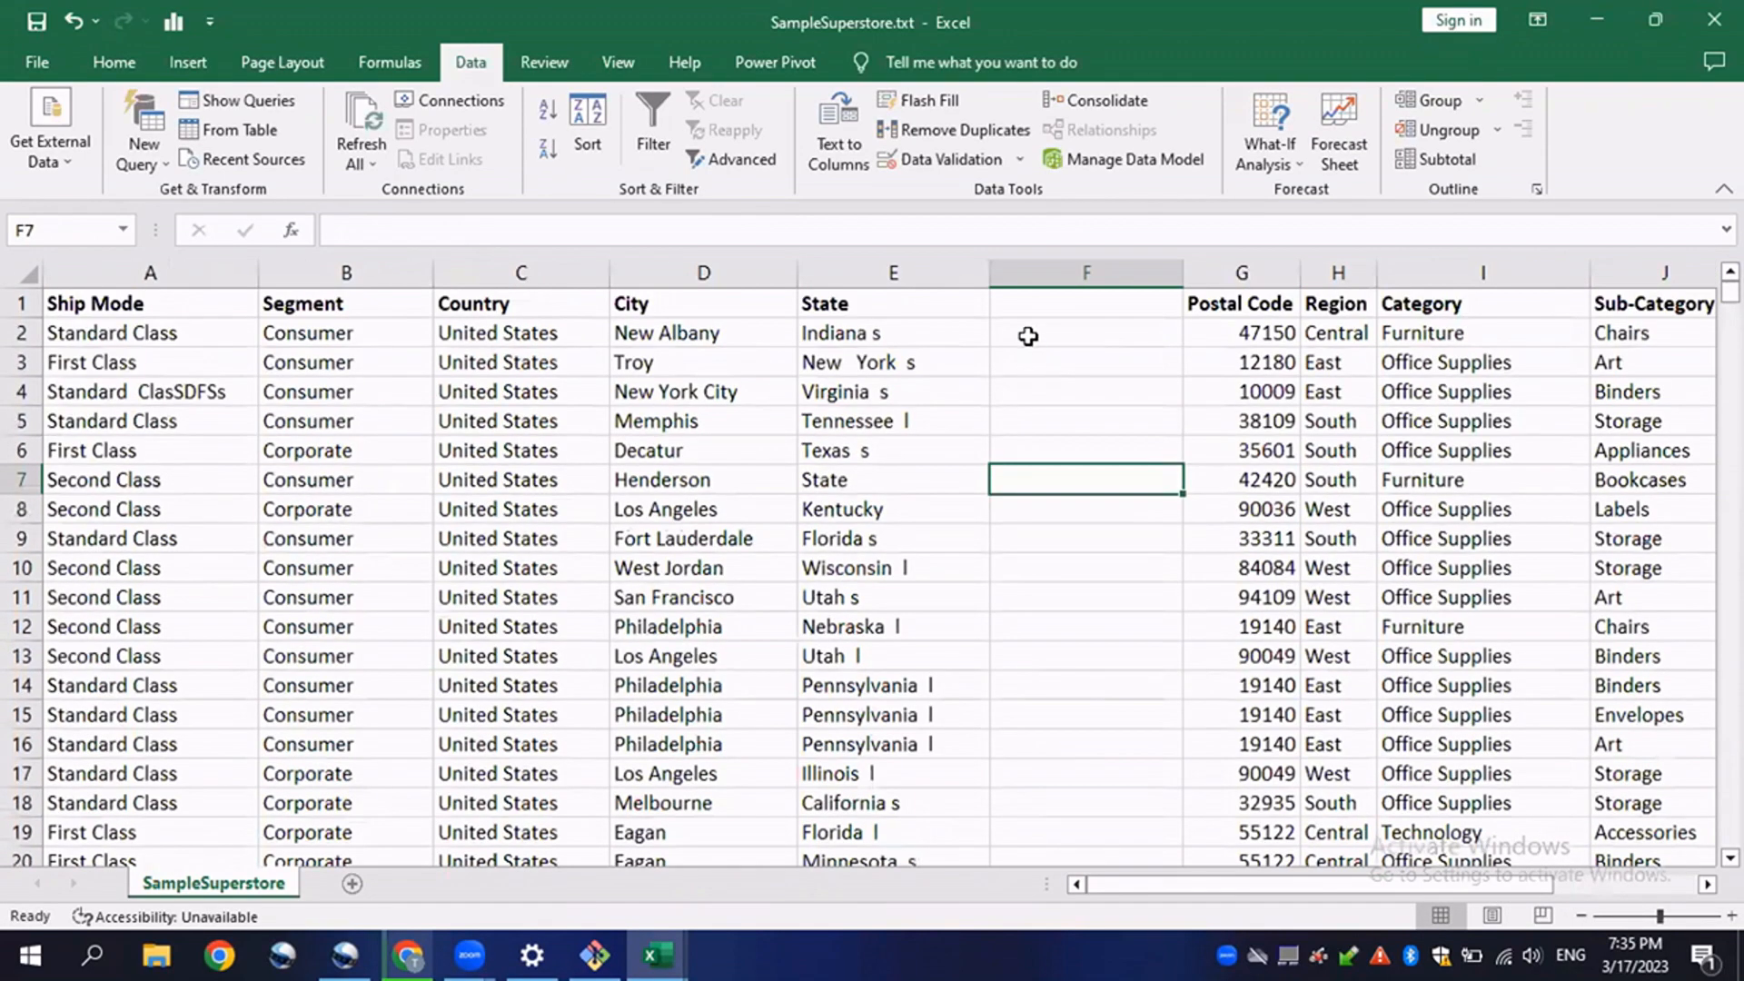
click(1046, 334)
text(=)
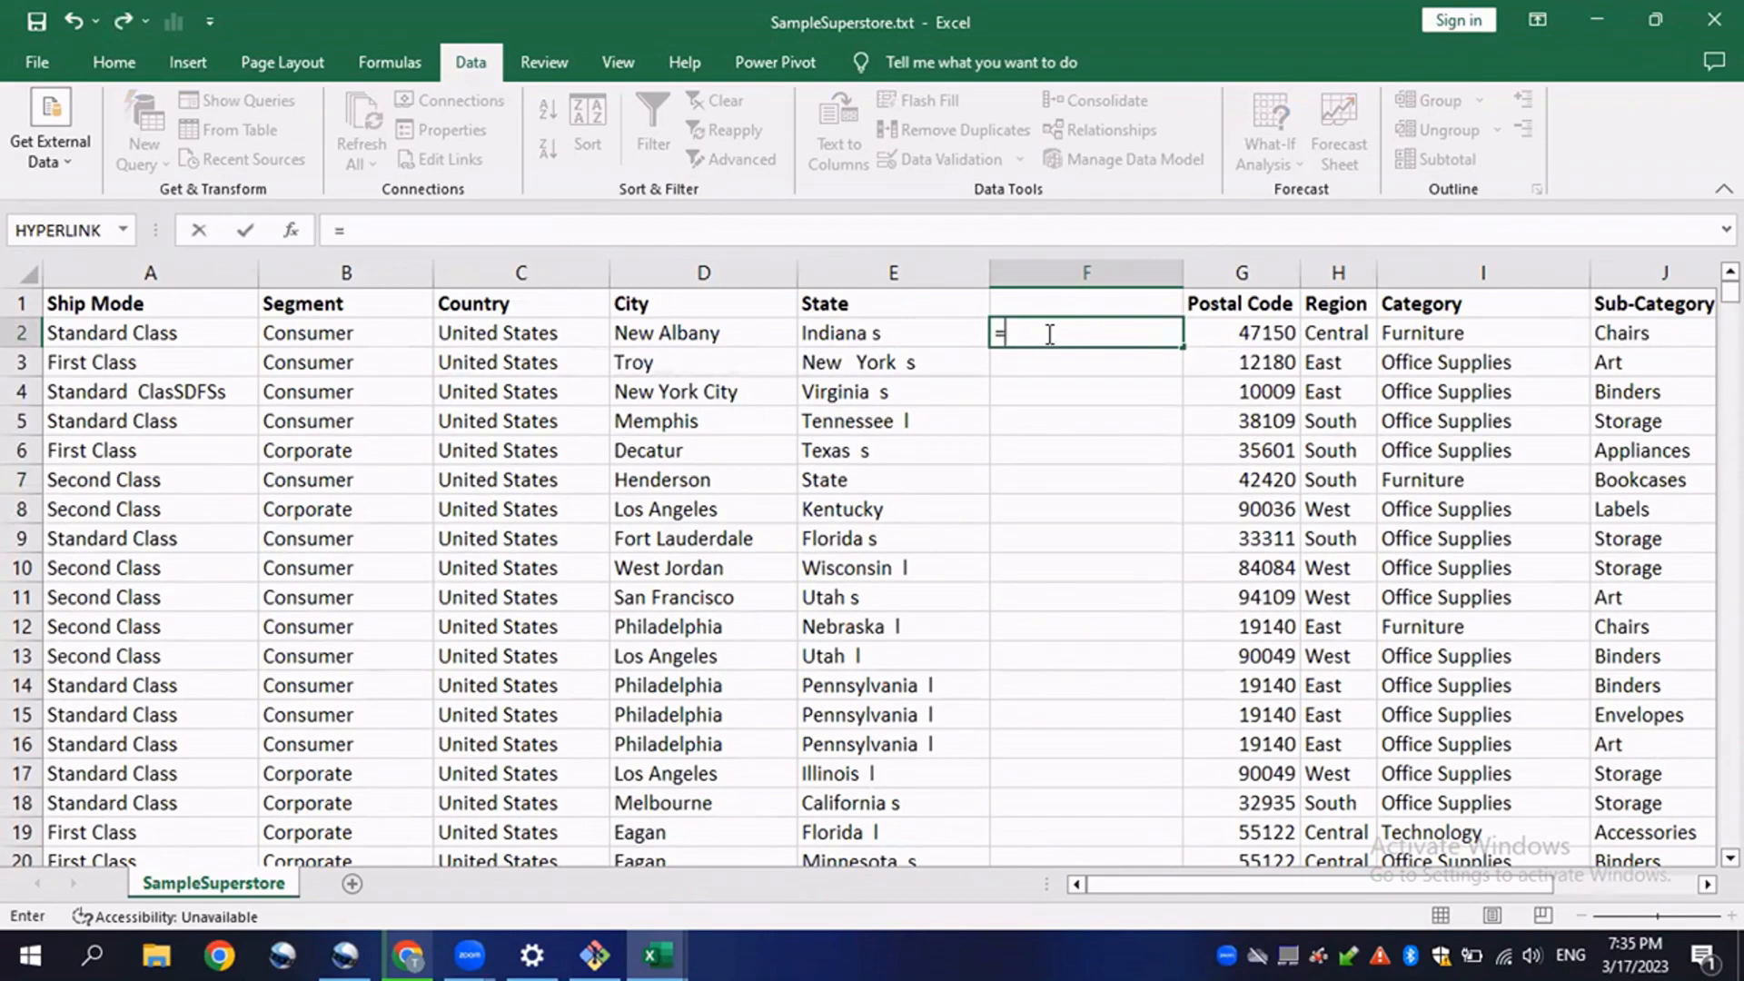
text(IF()
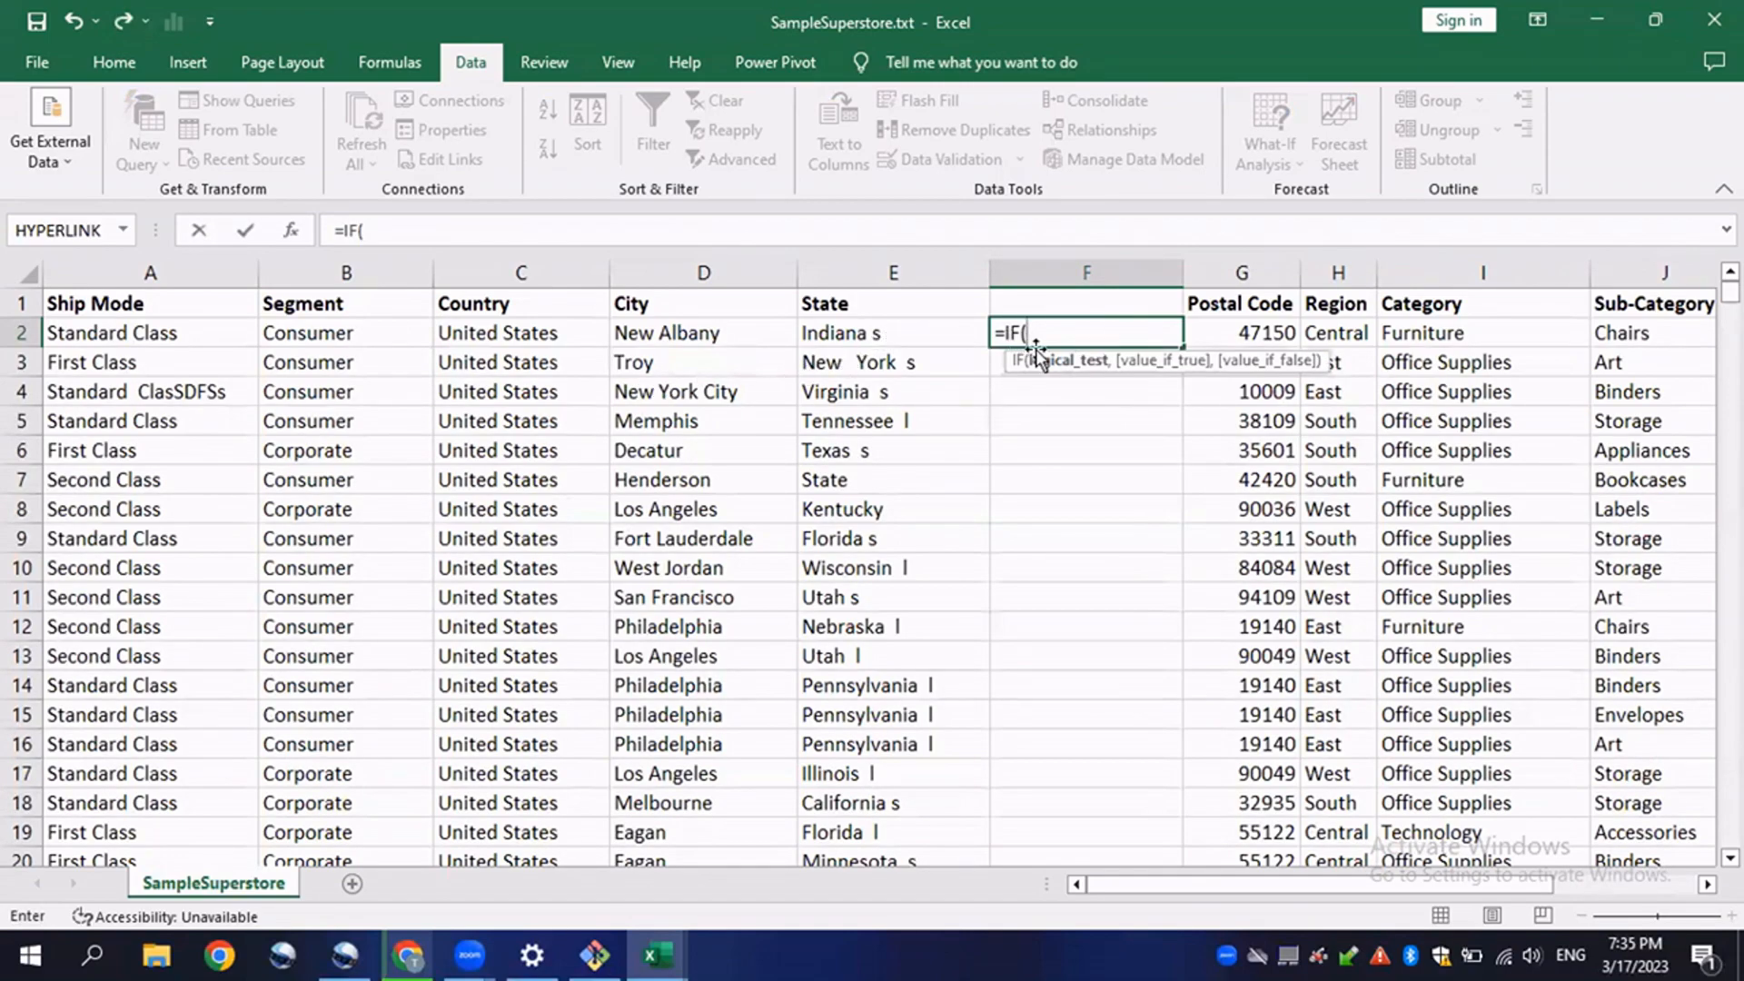
click(884, 335)
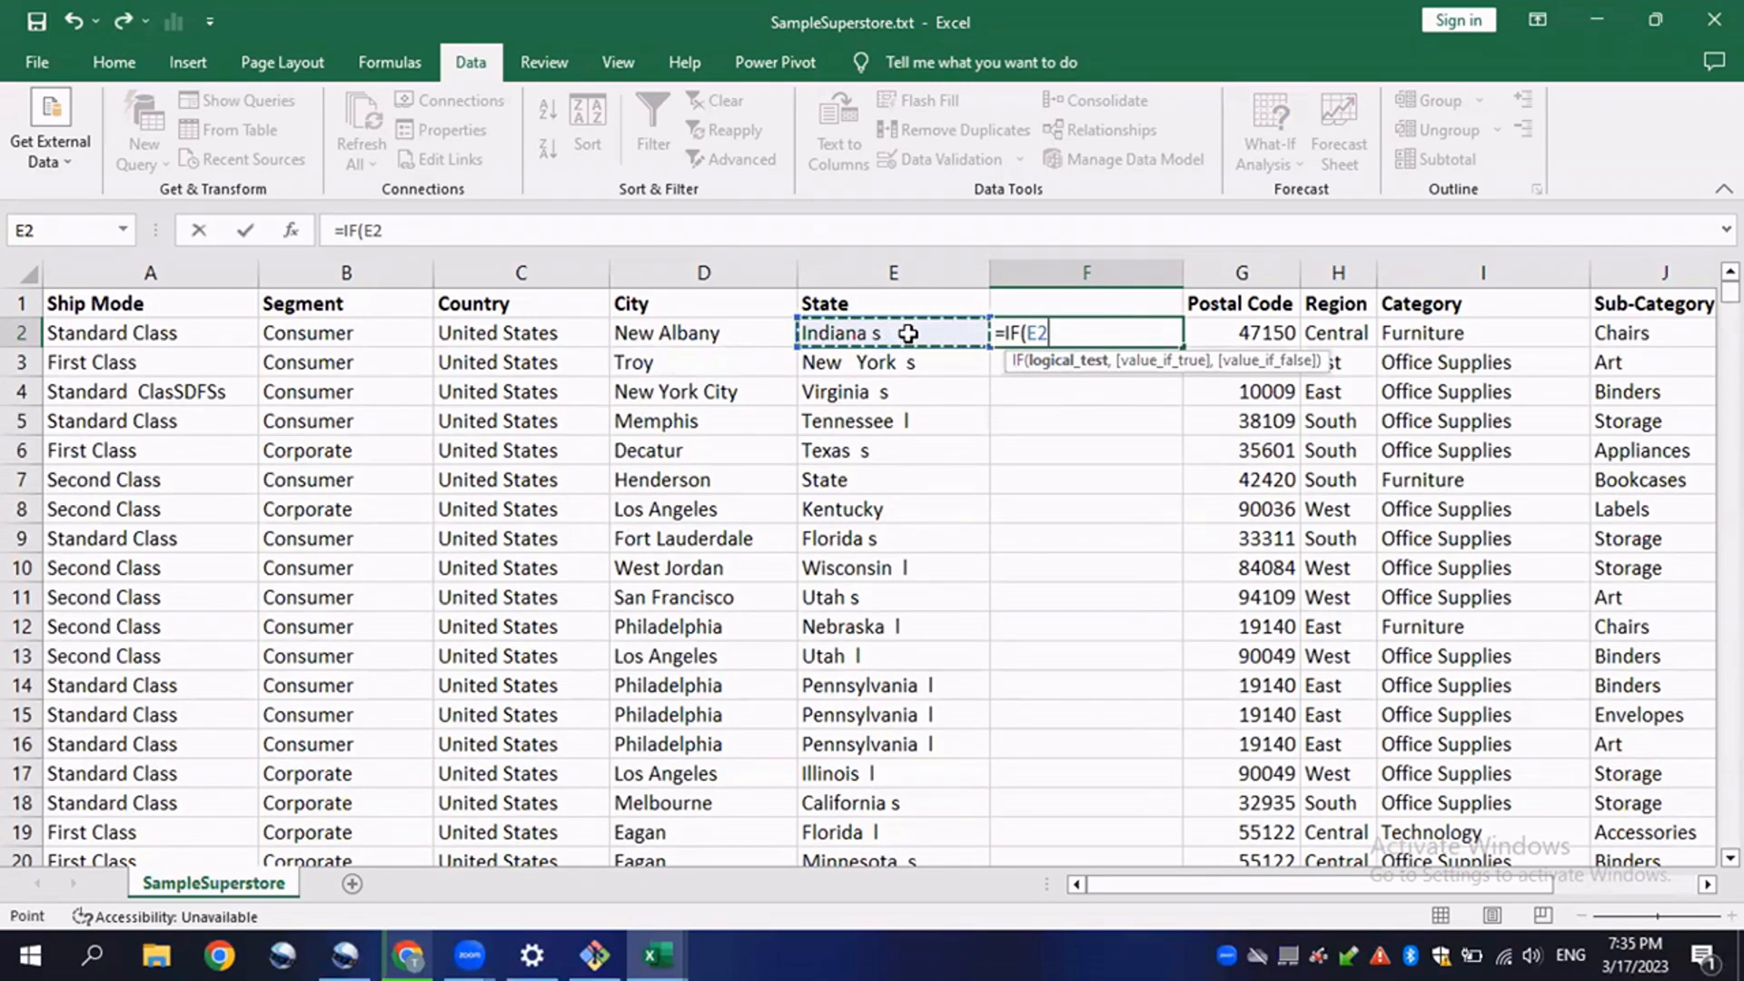
key(BackSpace)
key(BackSpace)
key(BackSpace)
key(BackSpace)
key(BackSpace)
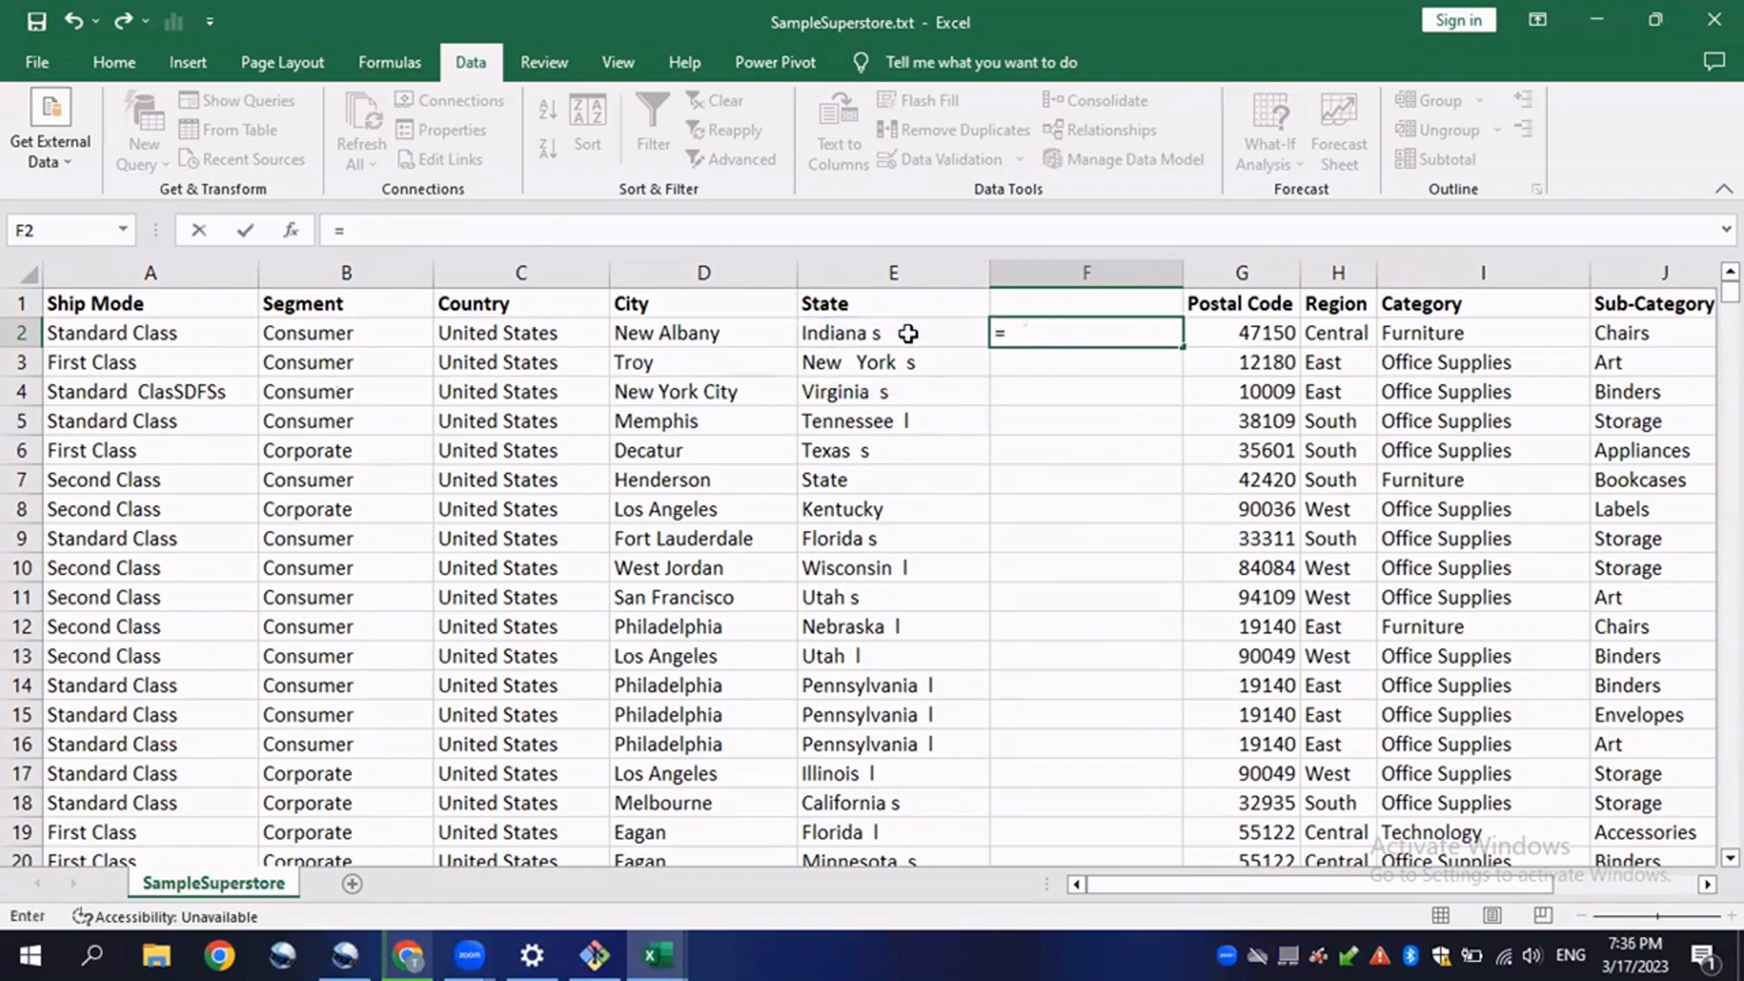
- Enter =LEFT(E2, FIND(" ", E2)) in F2 and fill it down to F11
text(LEFT)
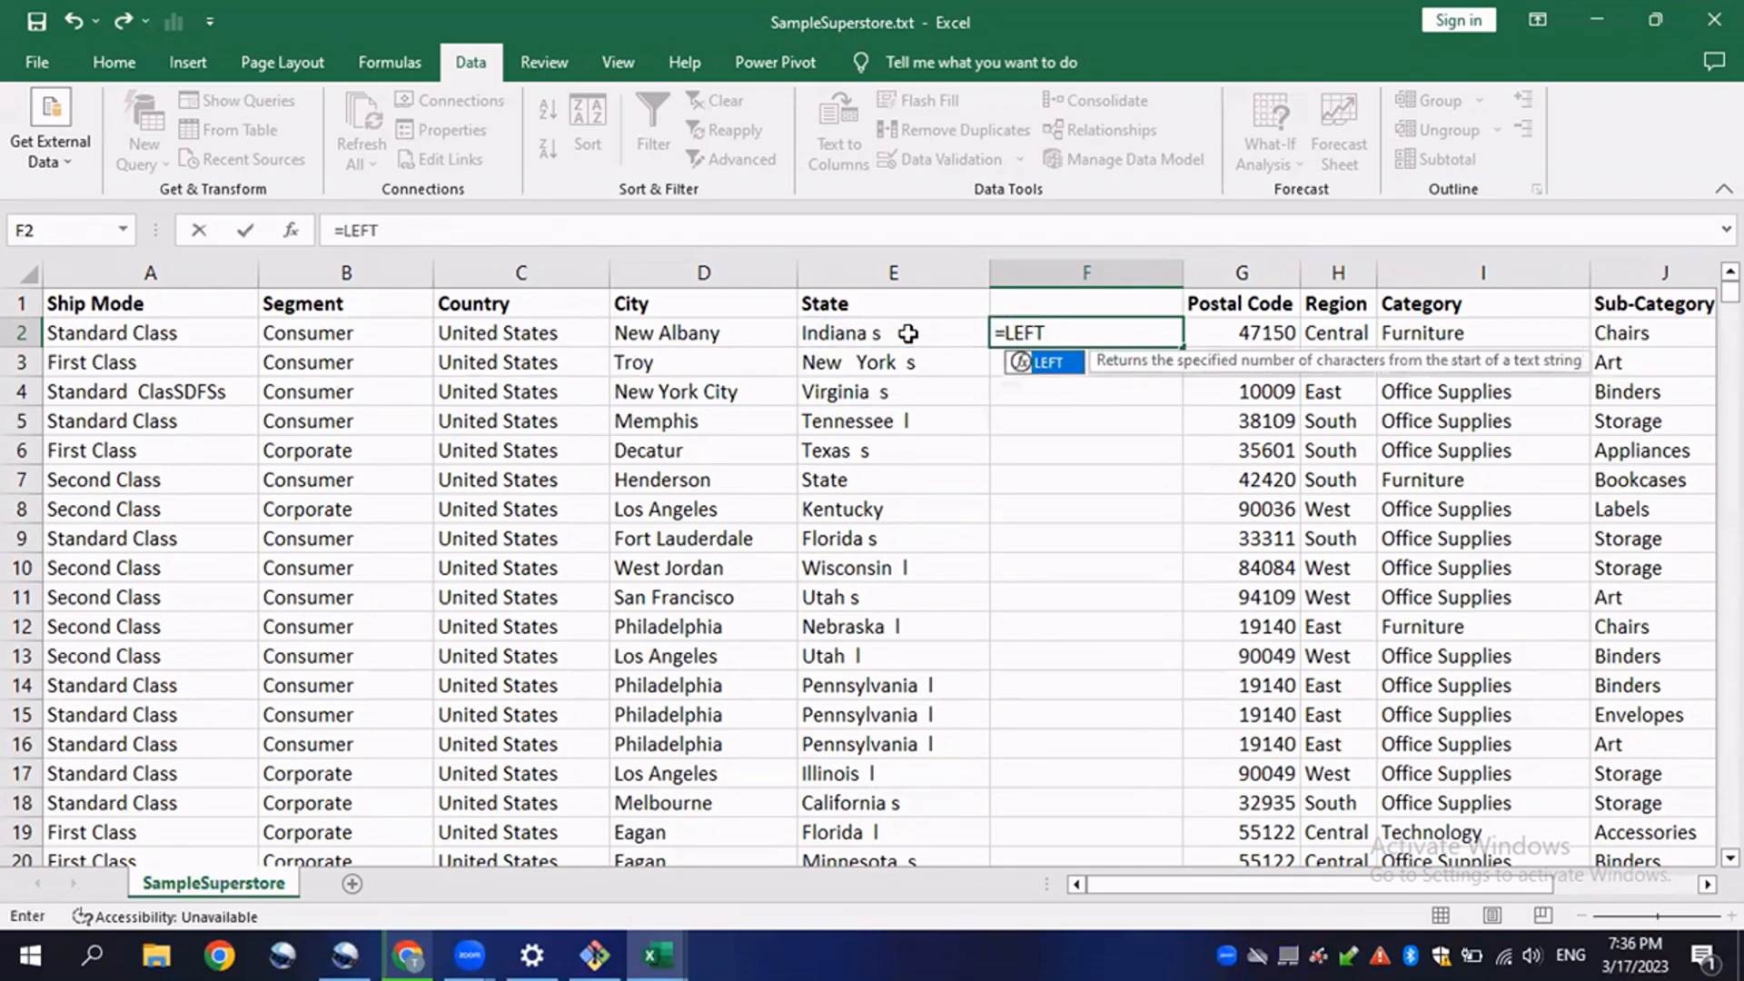
text(()
click(870, 333)
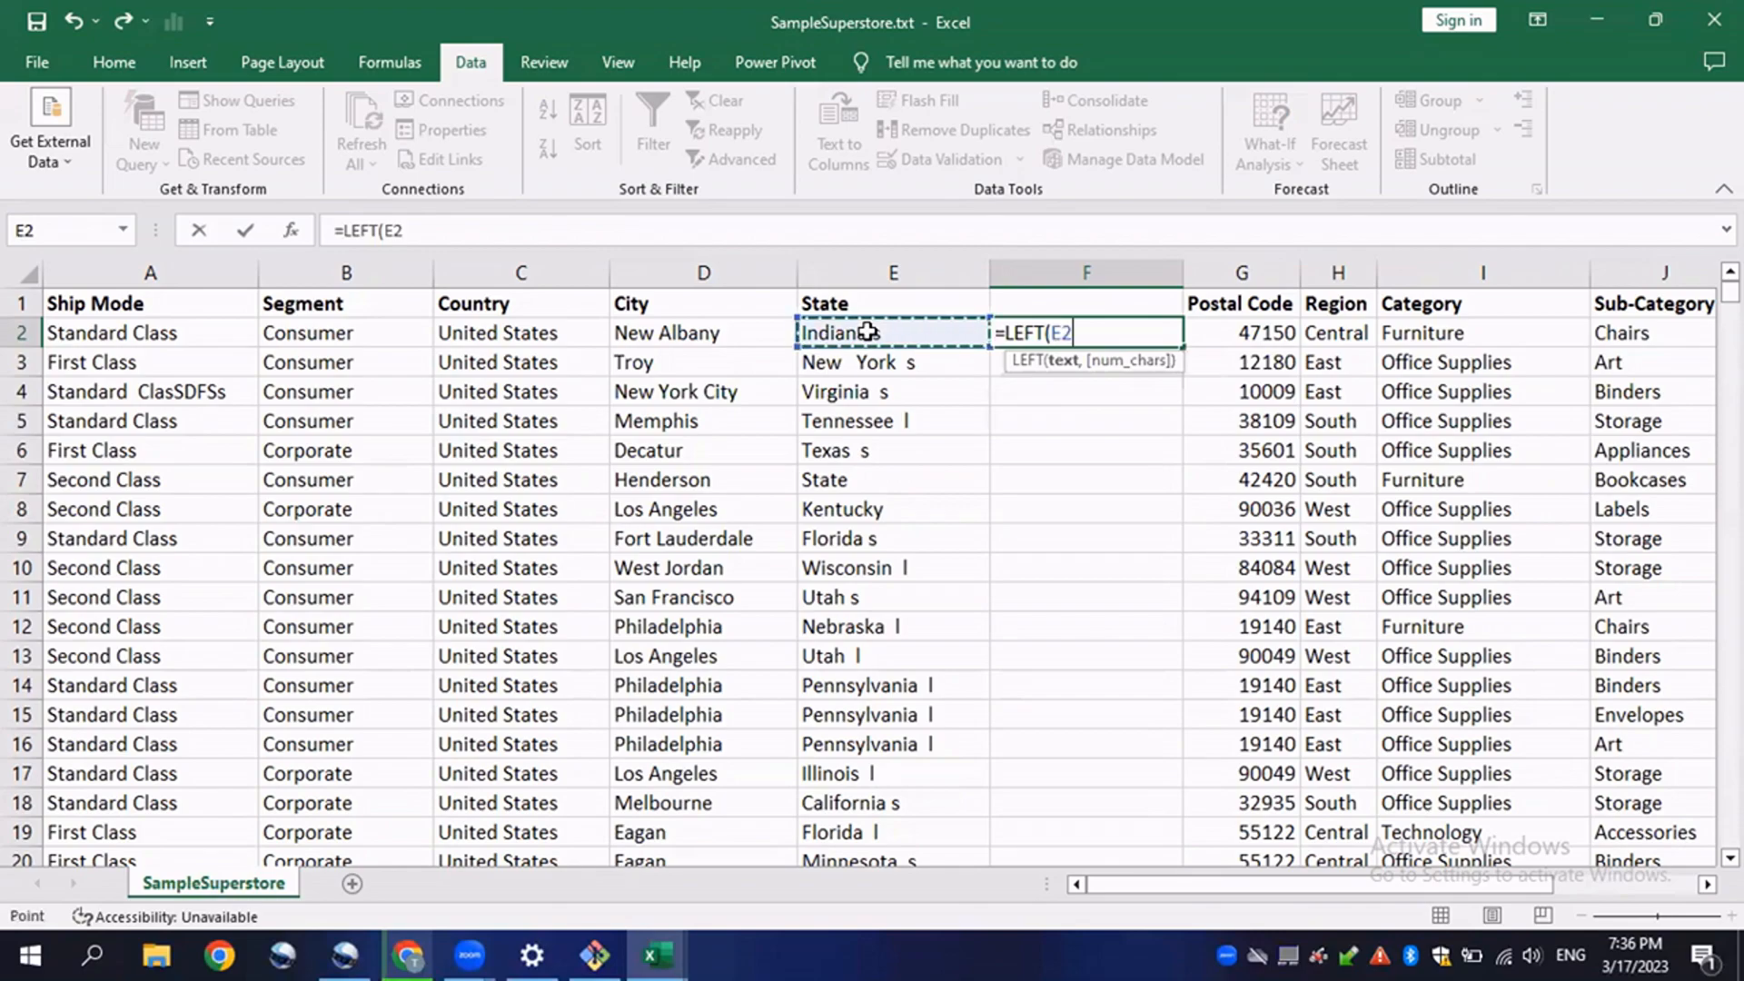
text(,)
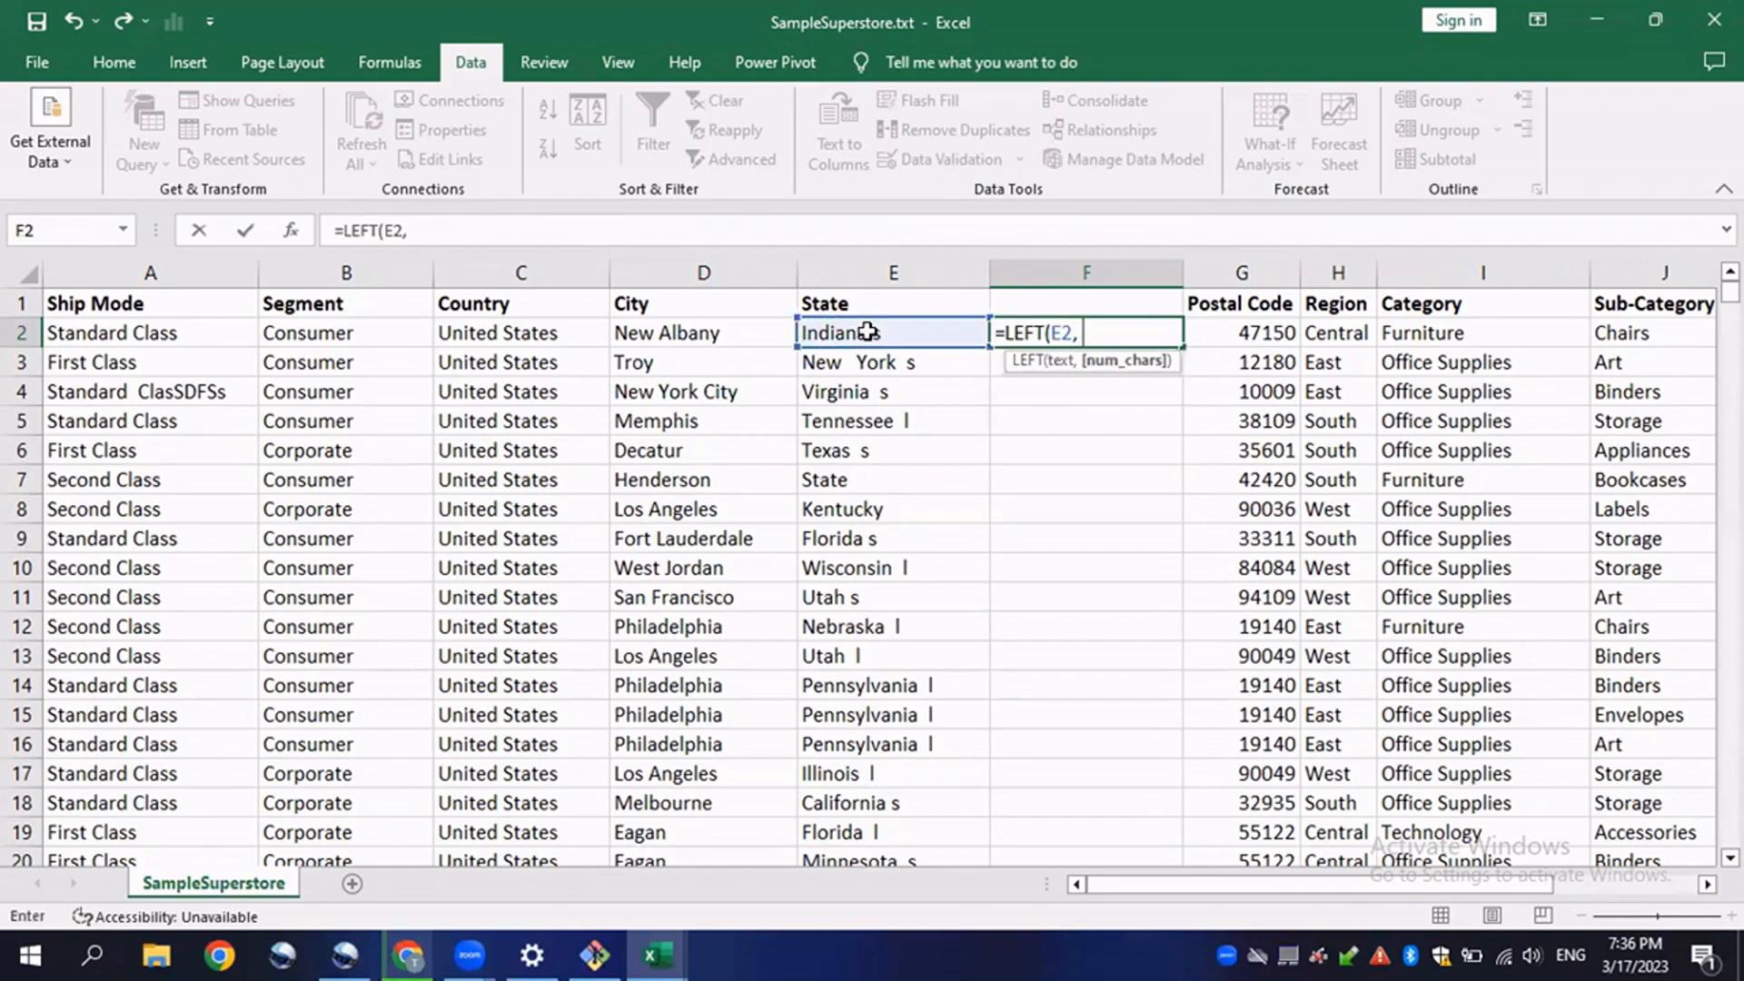
text( FIND()
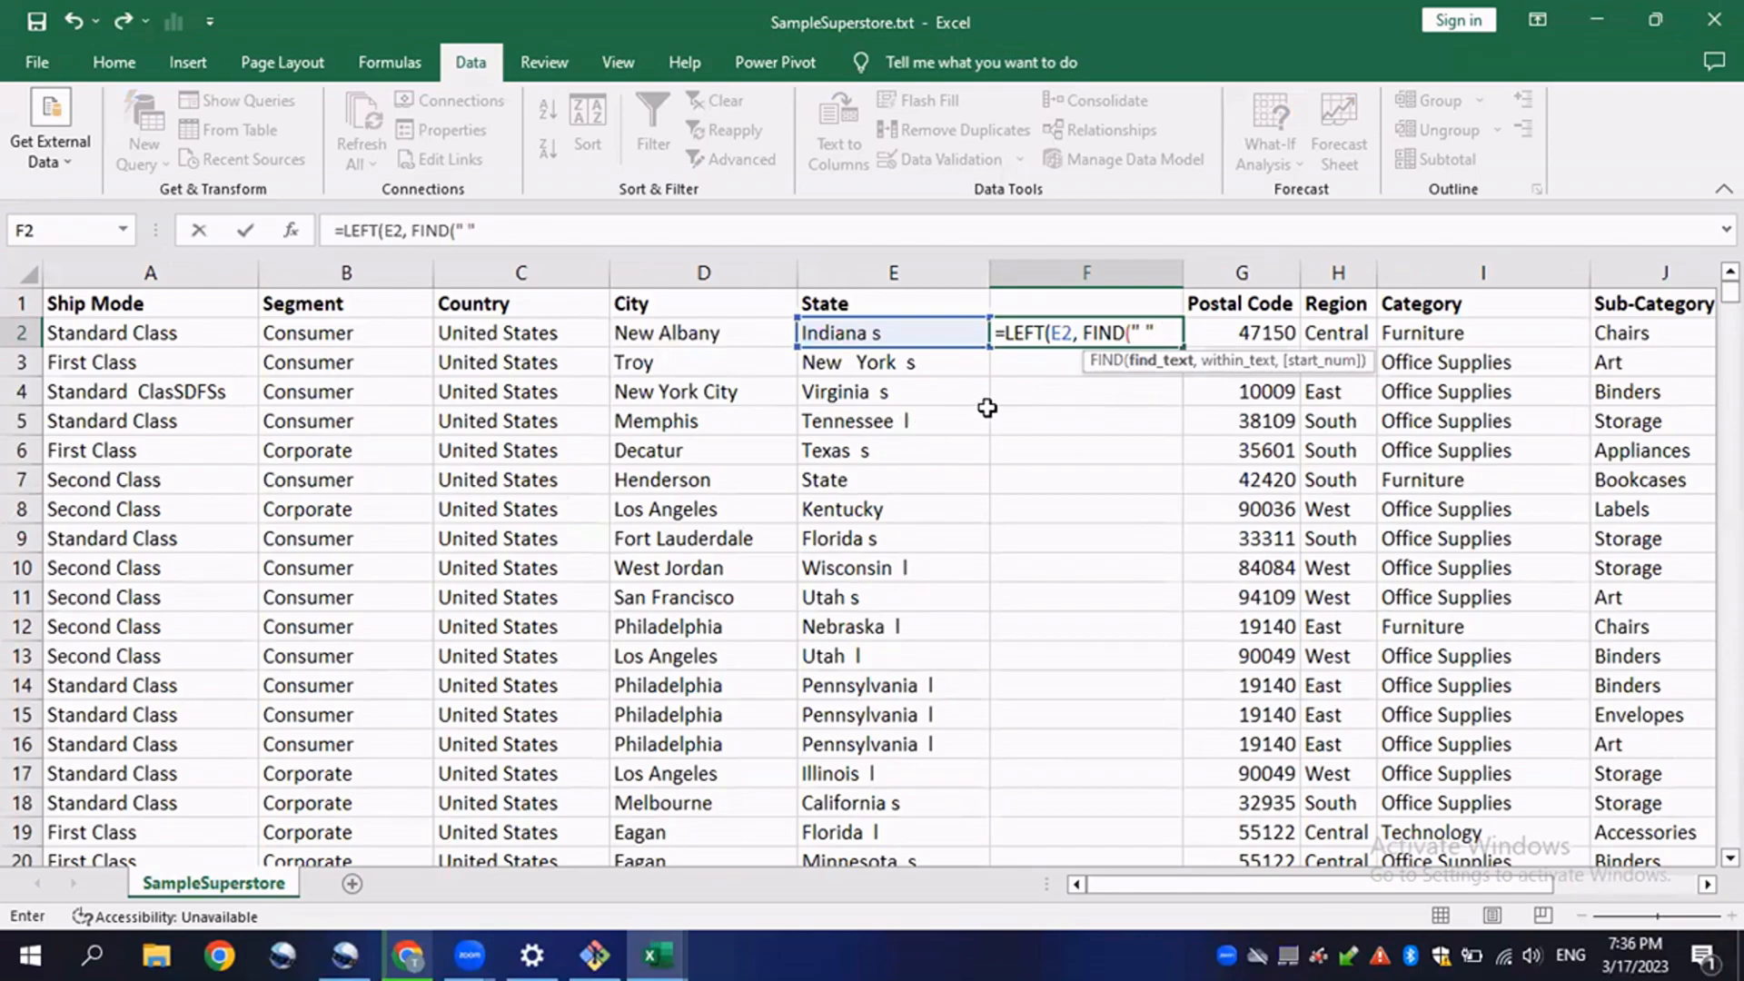
text())
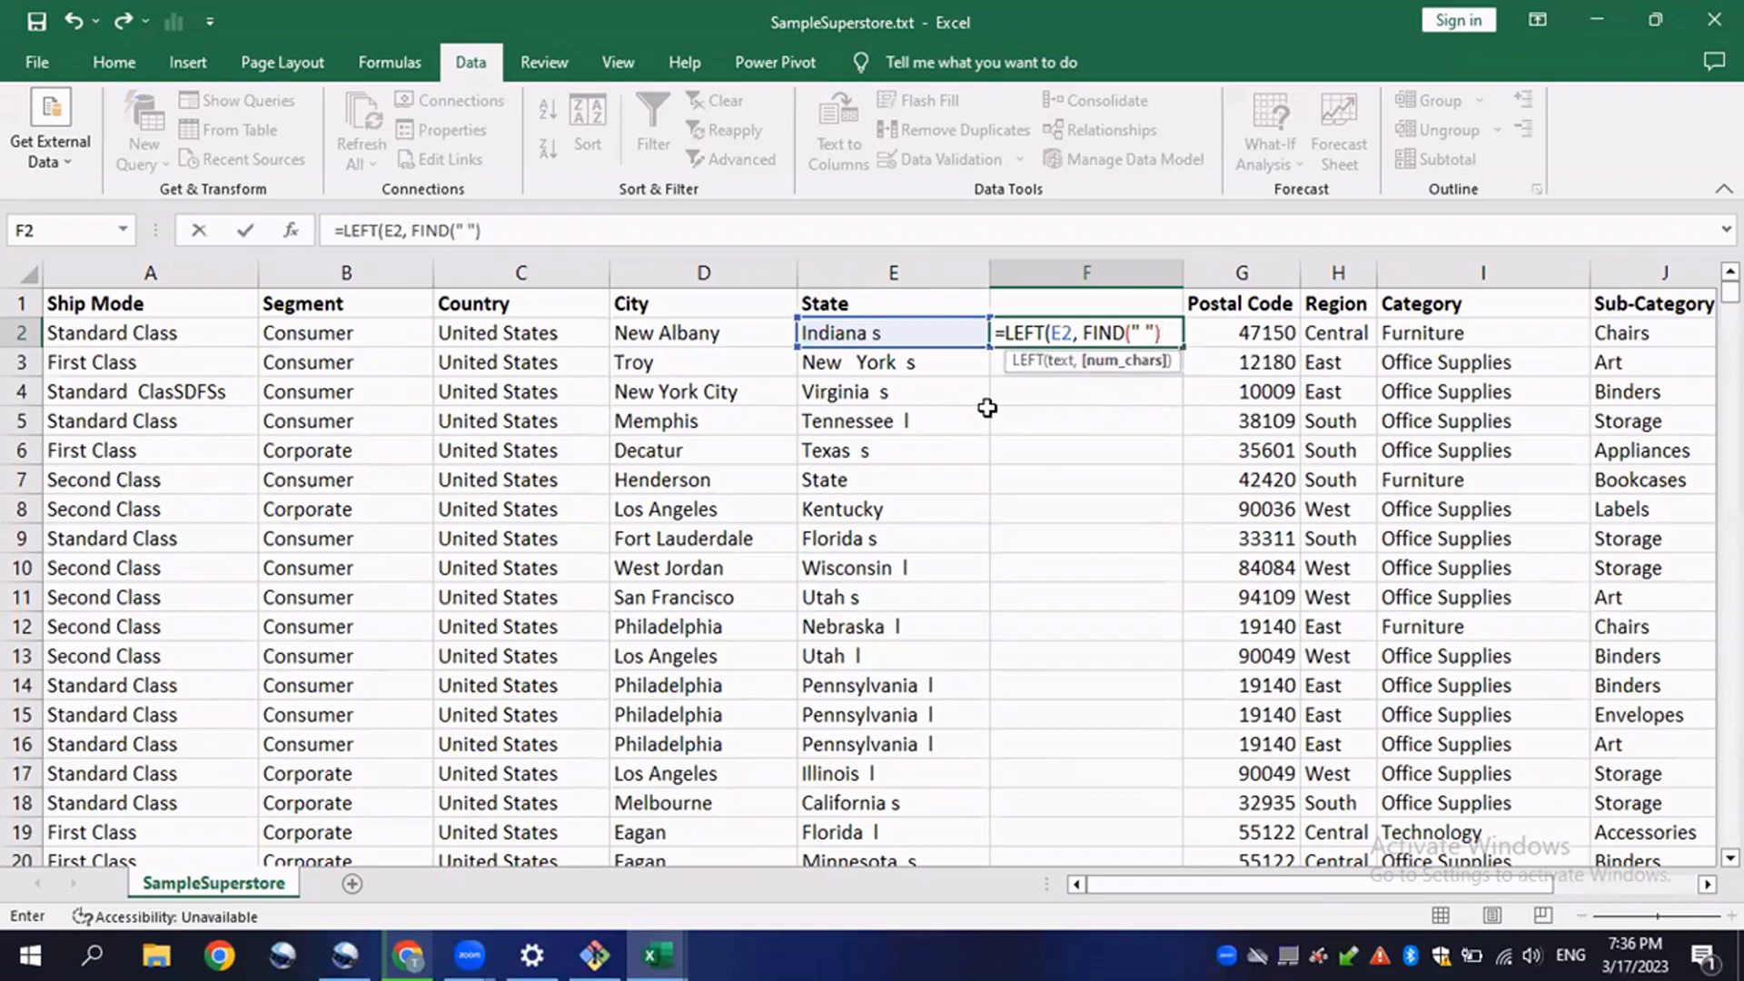
key(Return)
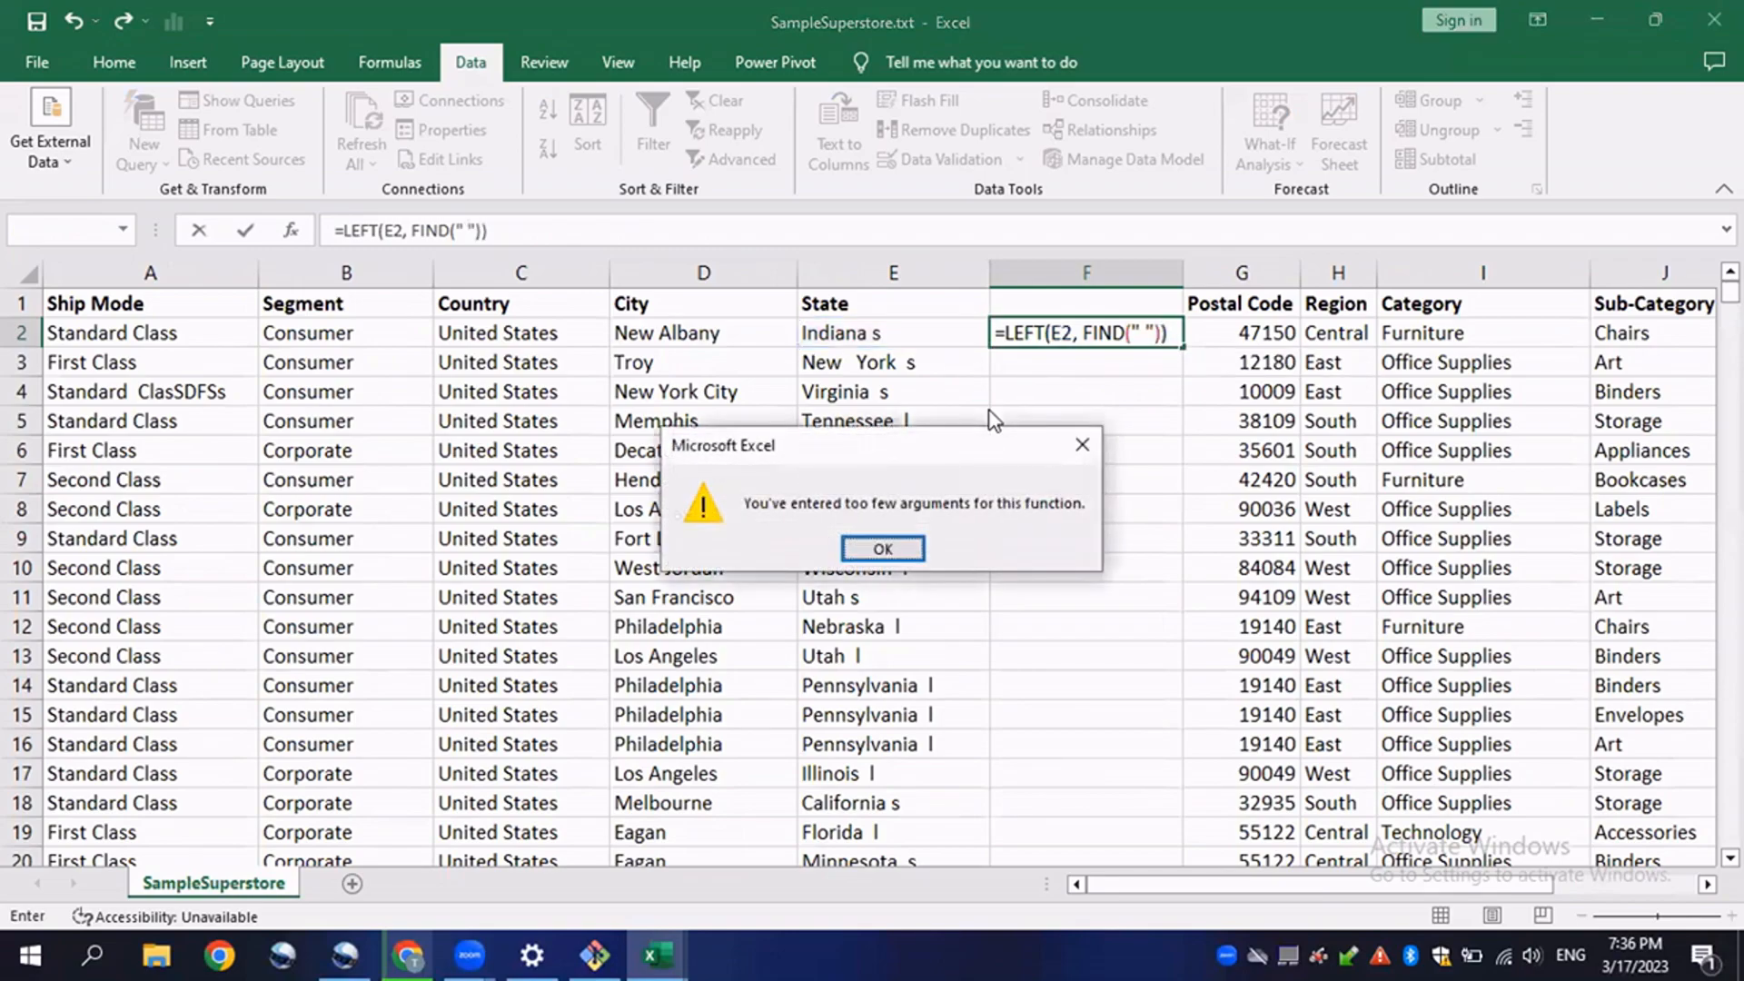
key(Return)
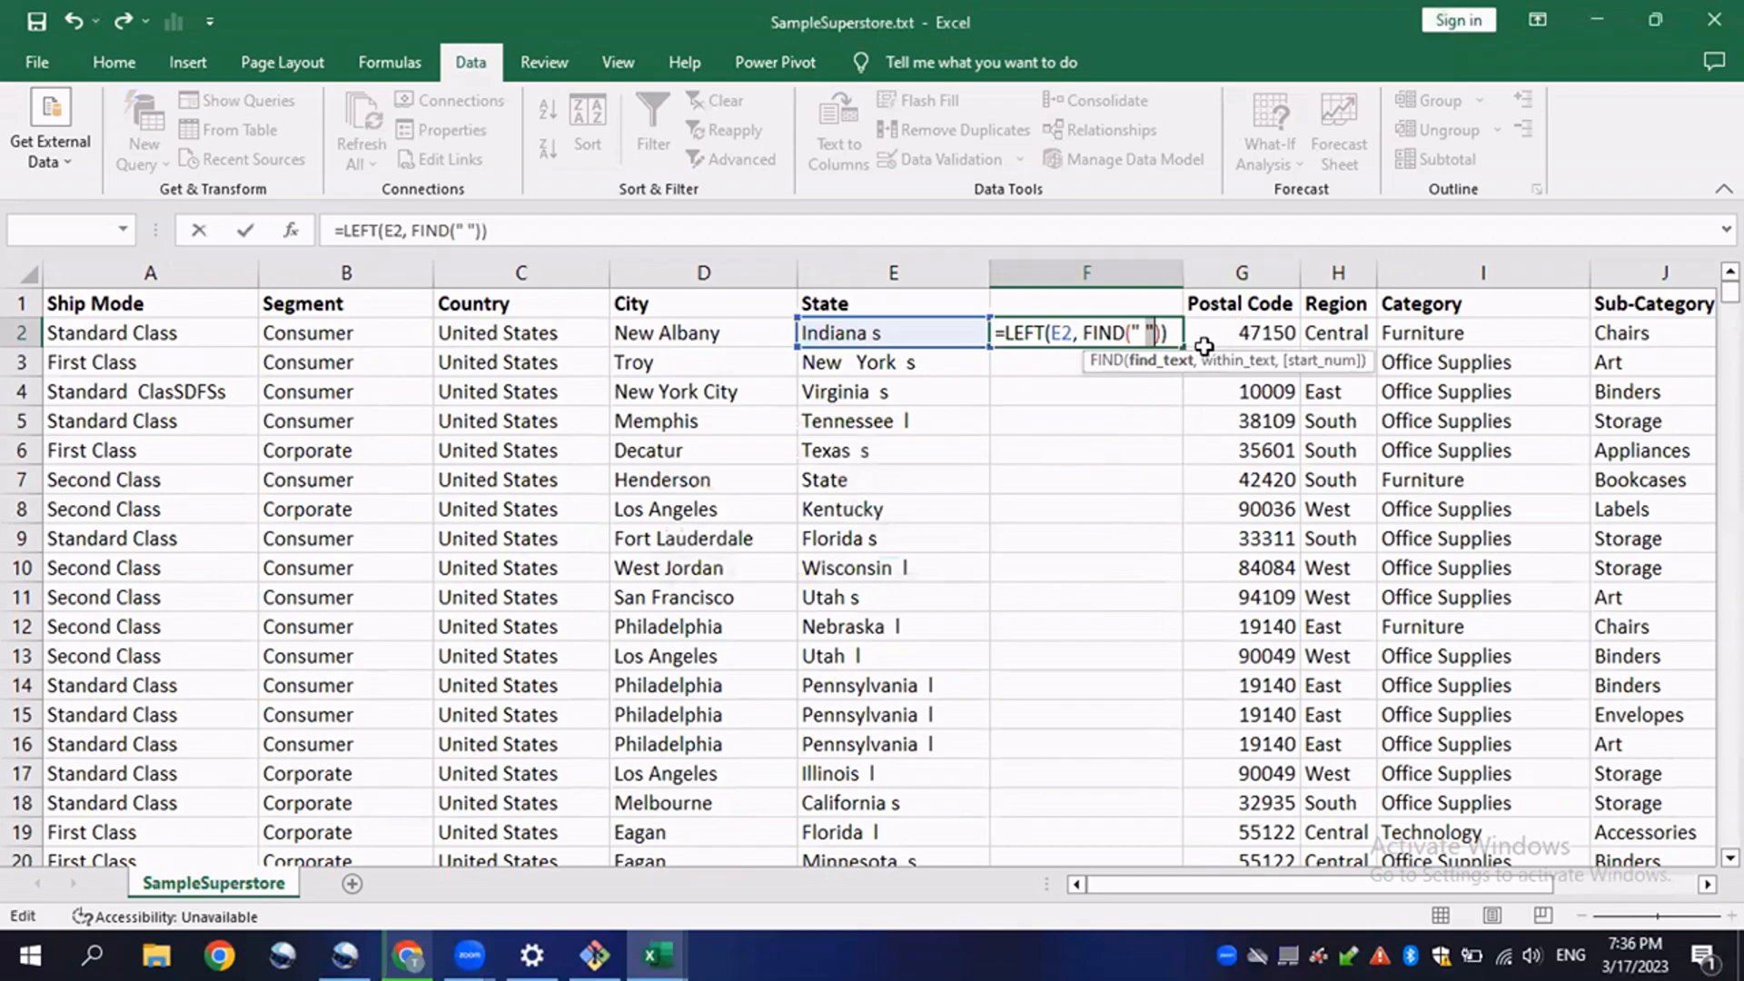
text(,)
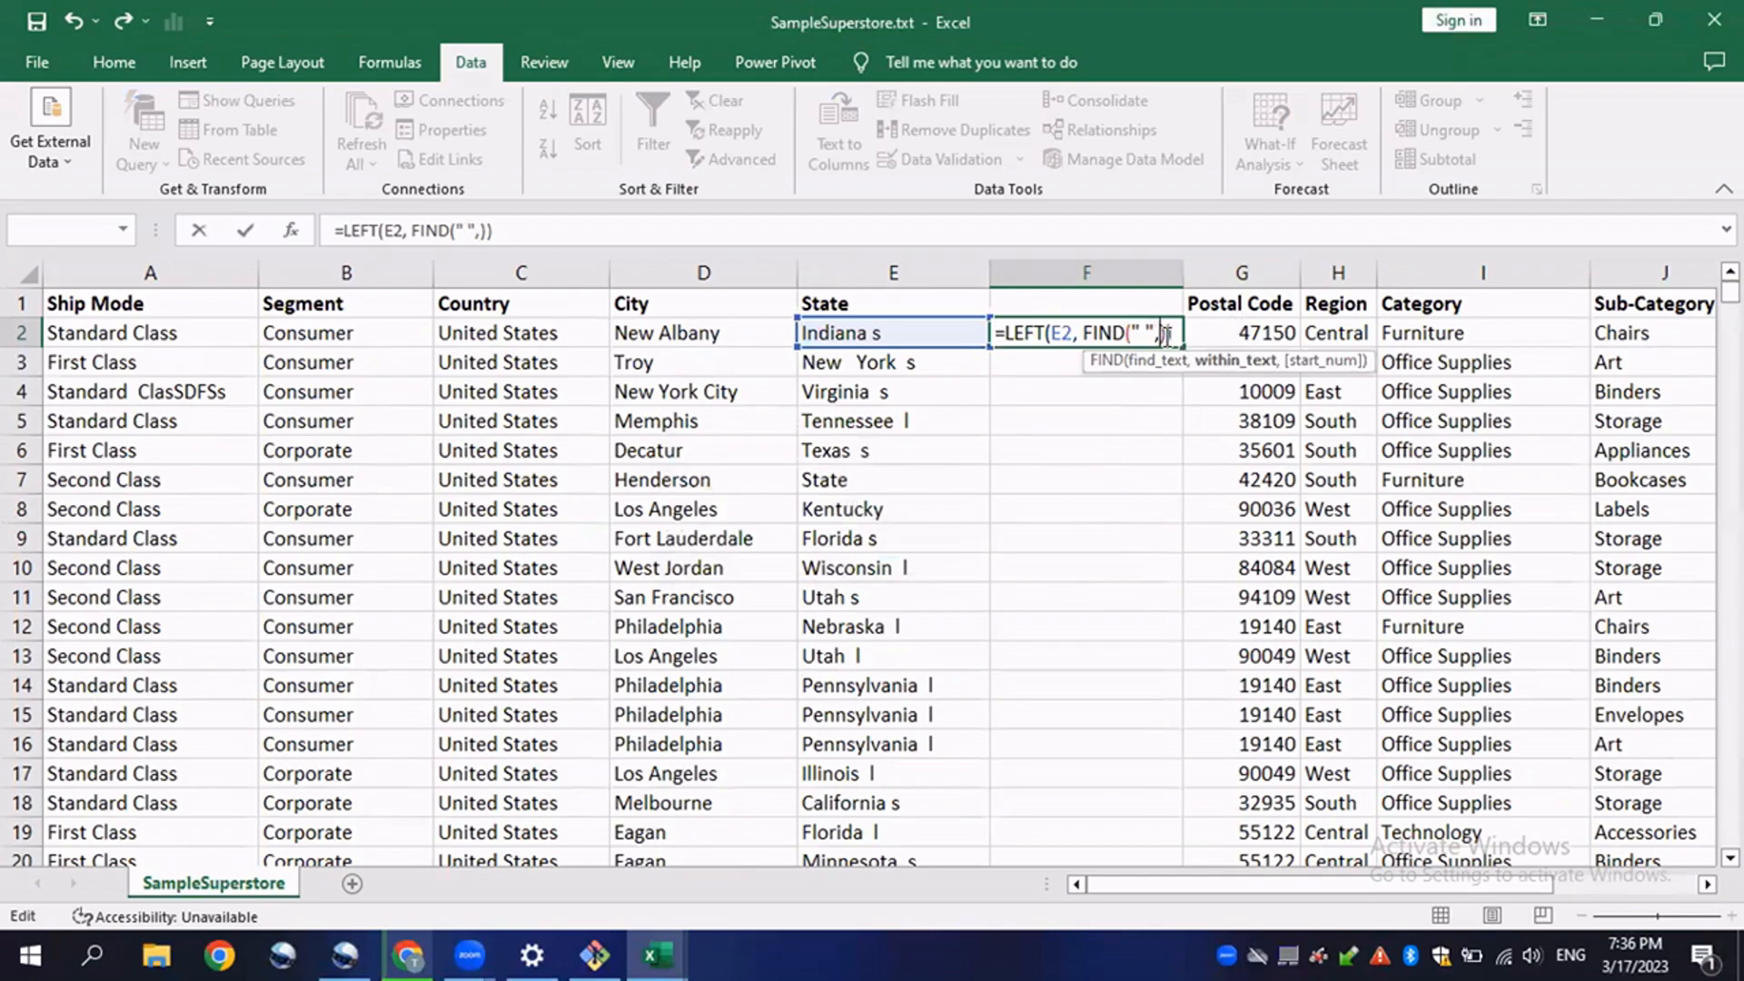
click(874, 333)
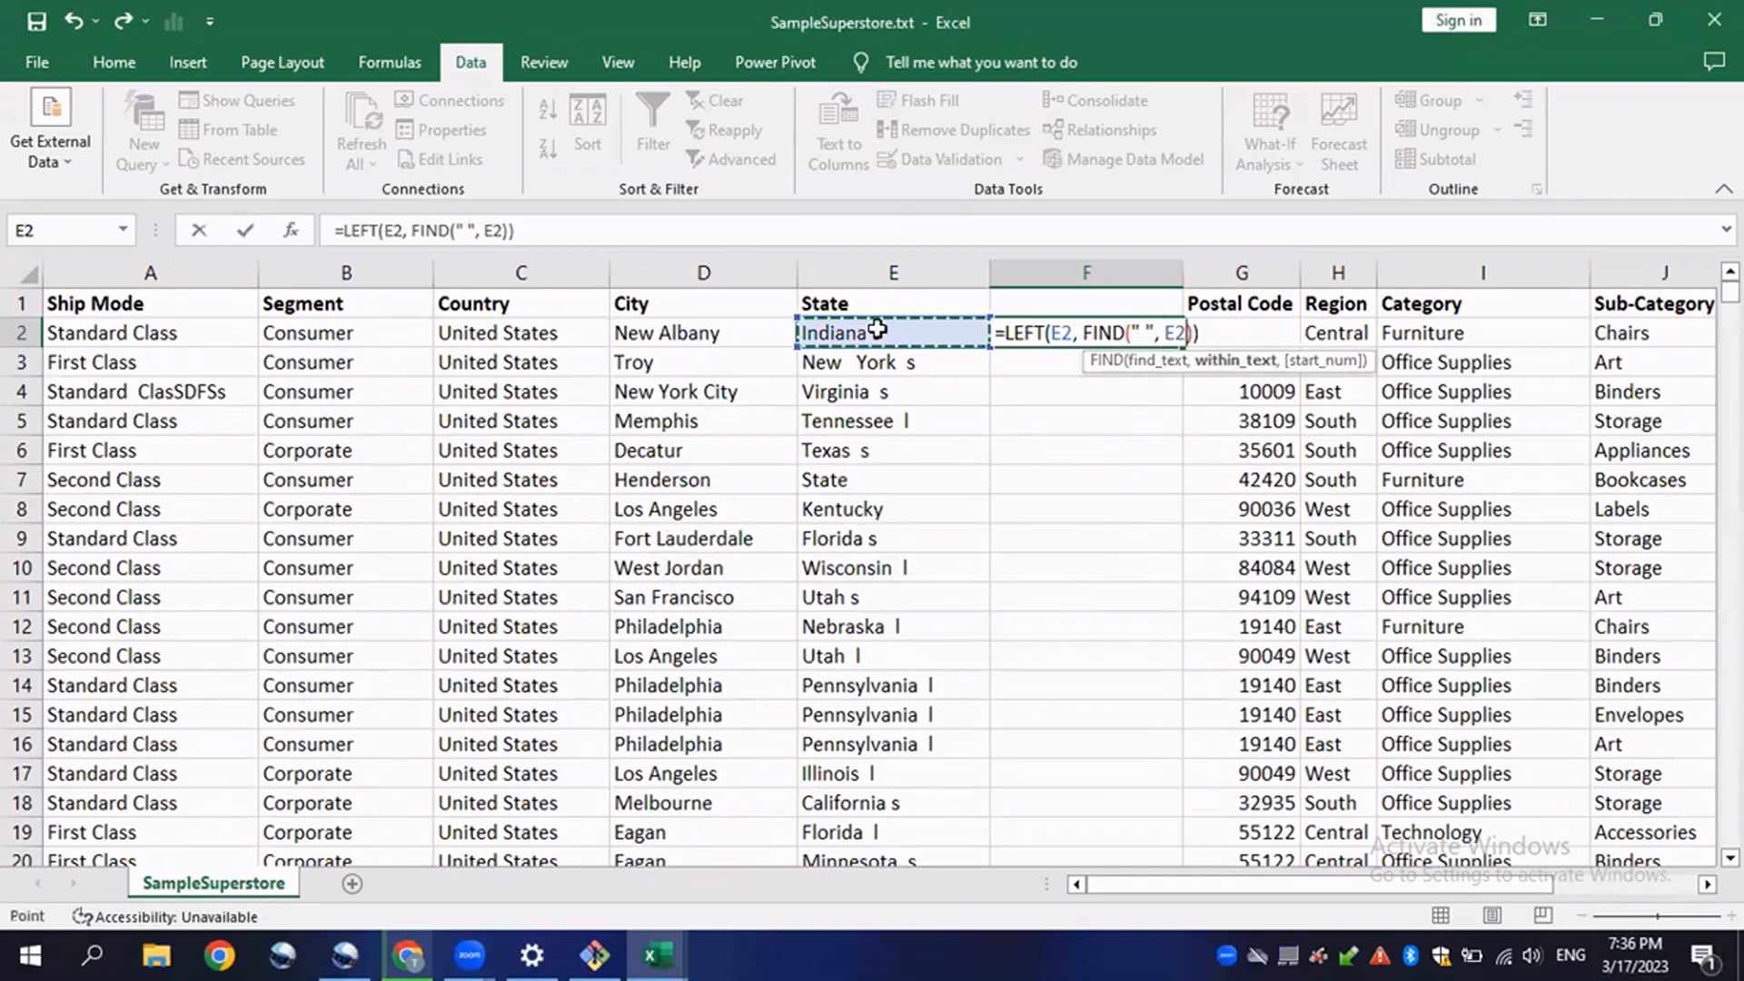
key(Return)
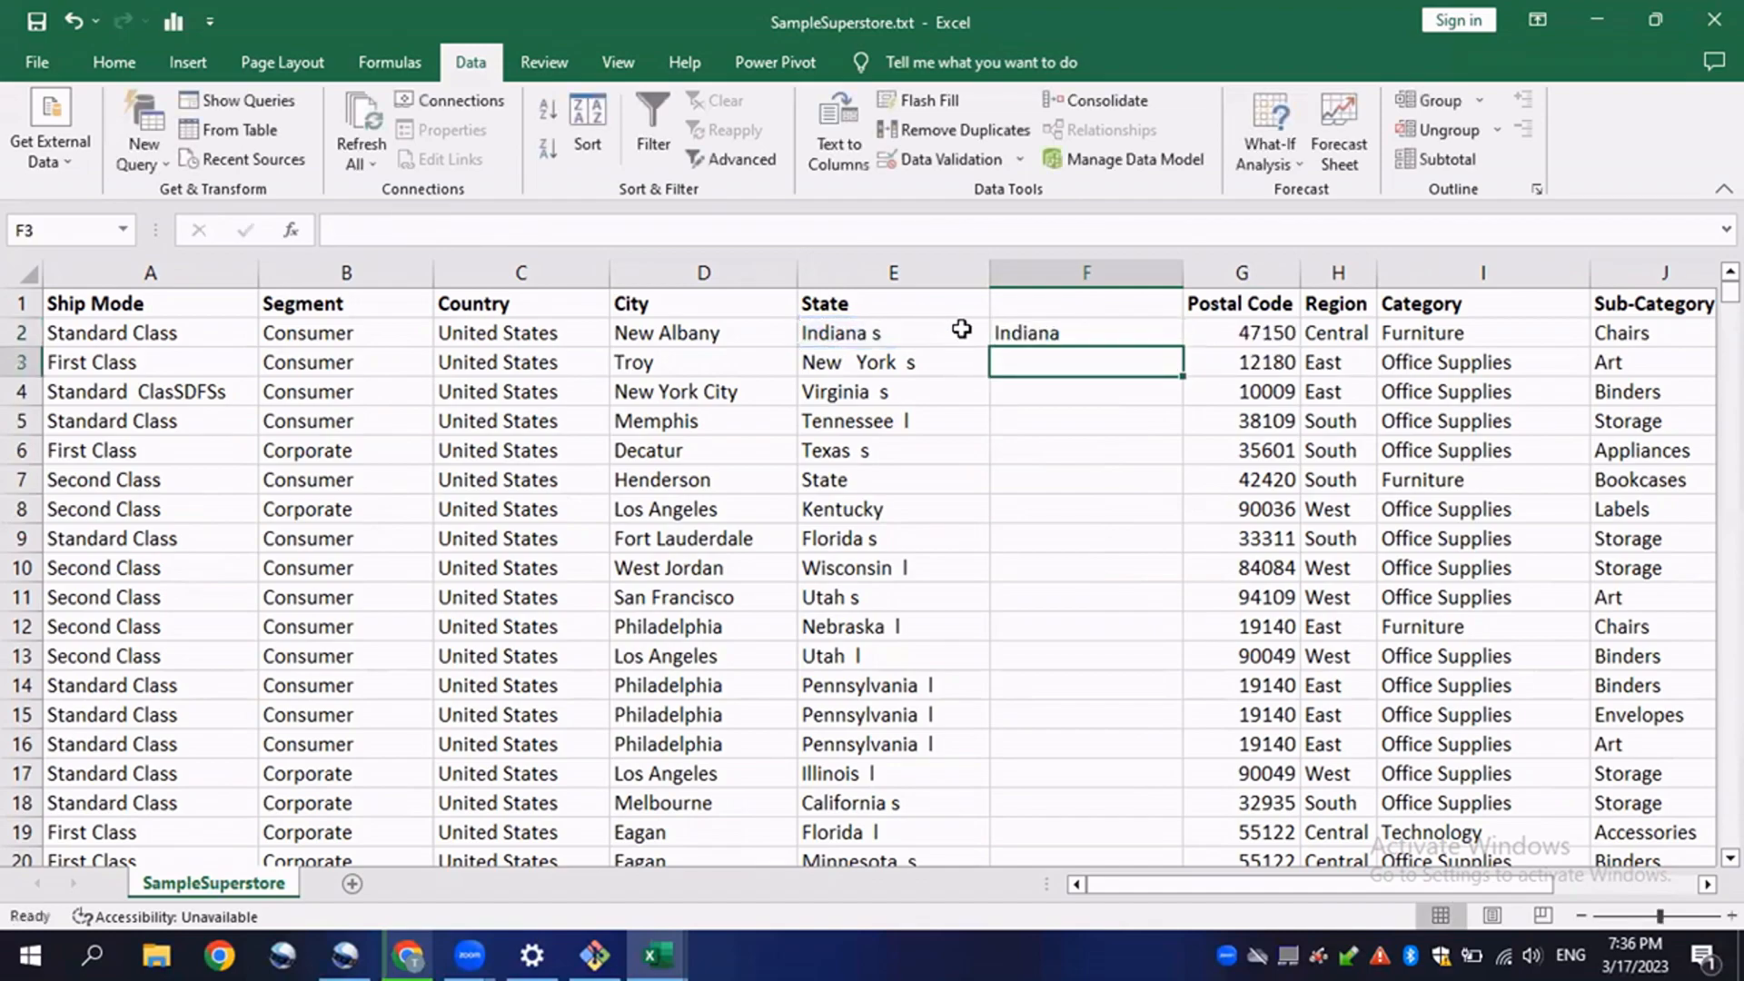
click(1032, 337)
drag(1187, 347, 1122, 604)
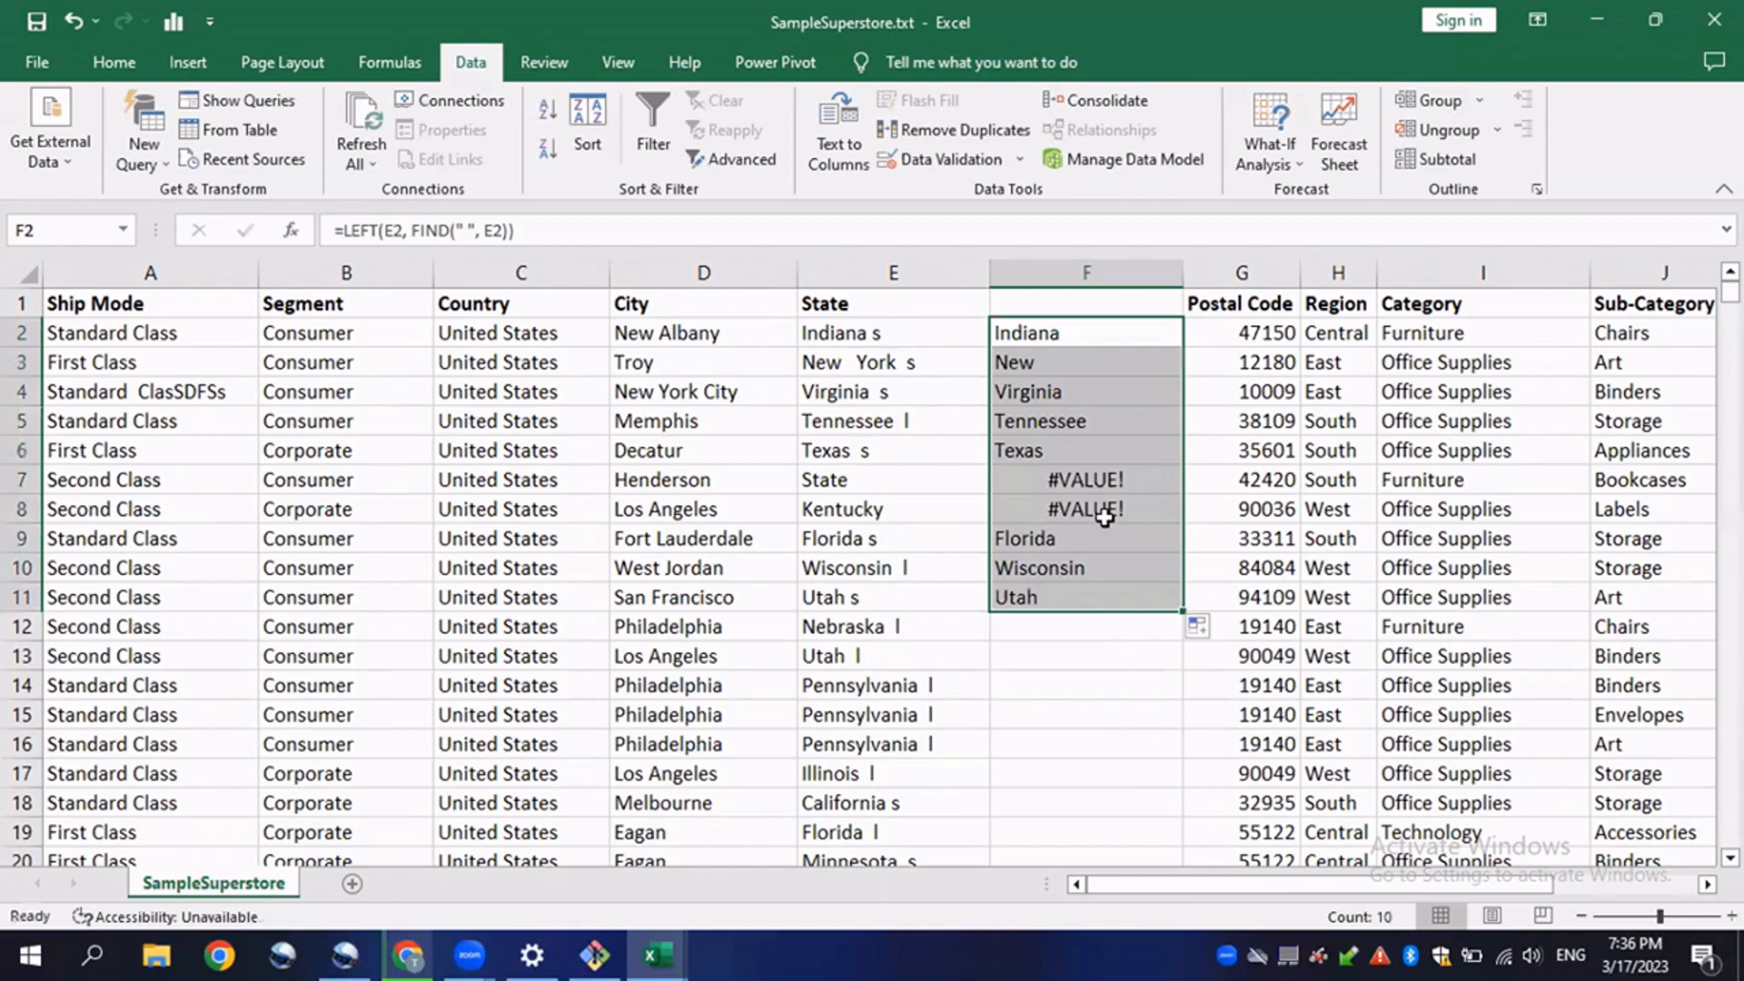
- Compare the formula results in column F with the original State entries, especially State and Kentucky in rows 7 and 8
click(869, 339)
click(1085, 418)
click(1076, 480)
click(898, 480)
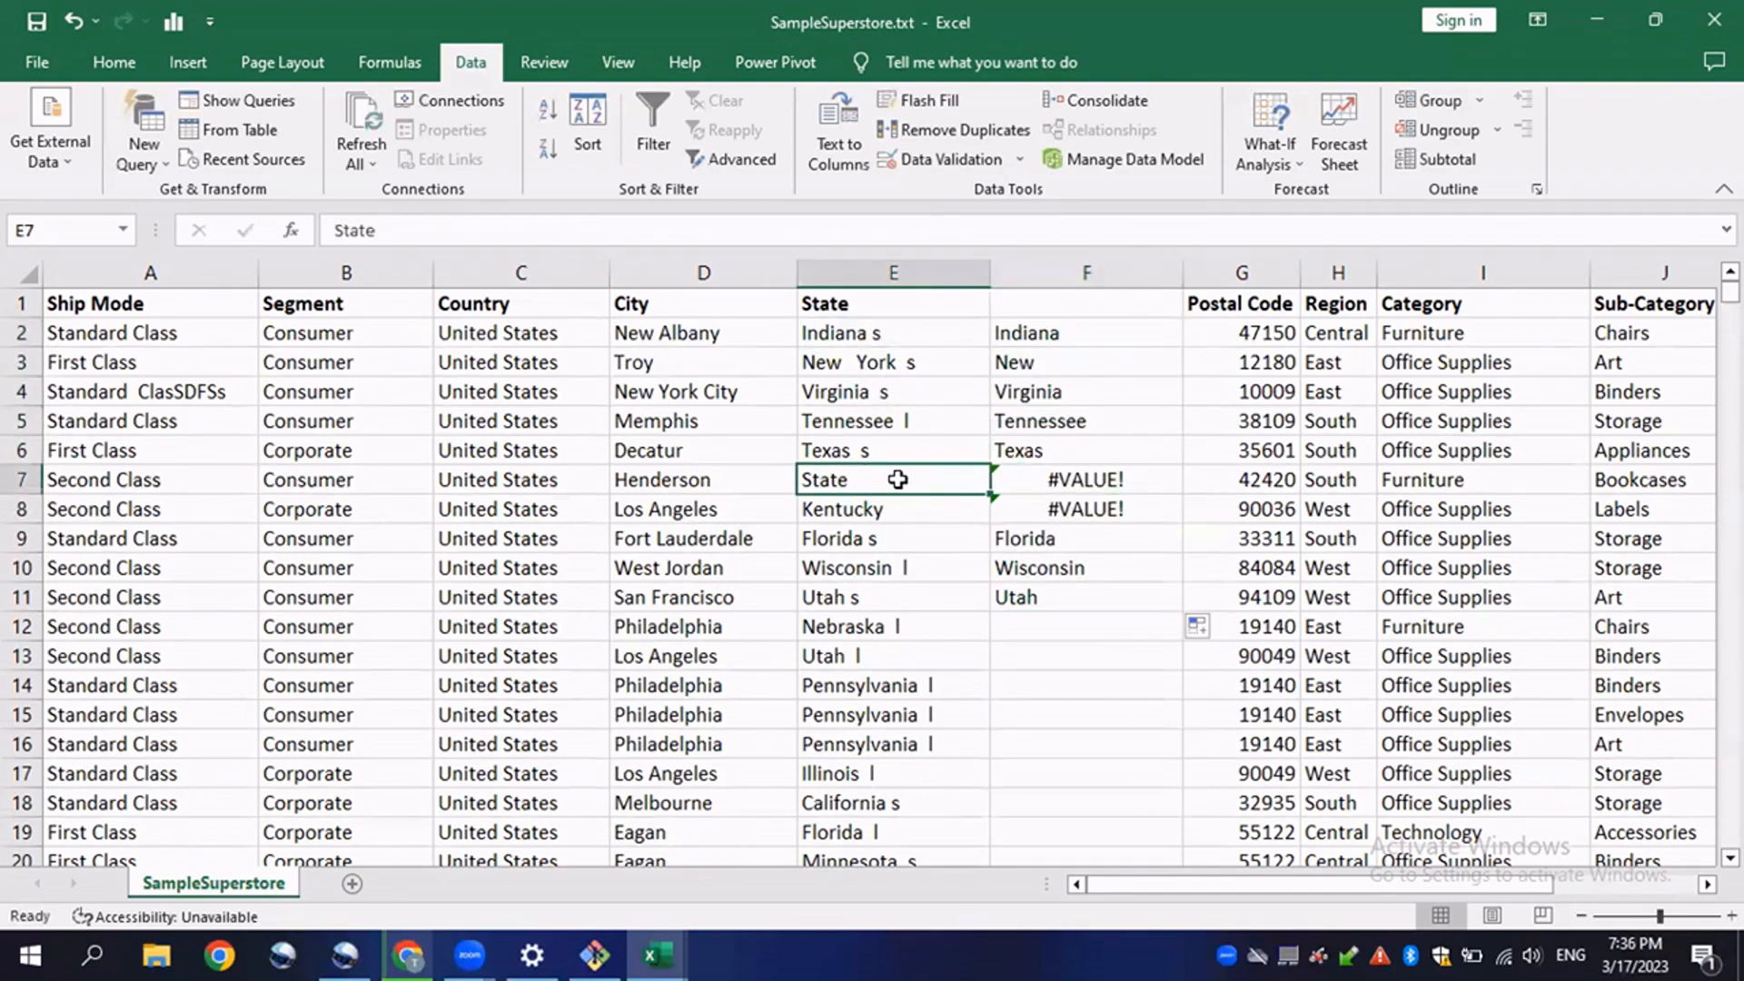
click(881, 514)
click(867, 480)
scroll(857, 387, down, 1)
click(883, 447)
click(856, 391)
click(908, 422)
scroll(1023, 456, up, 1)
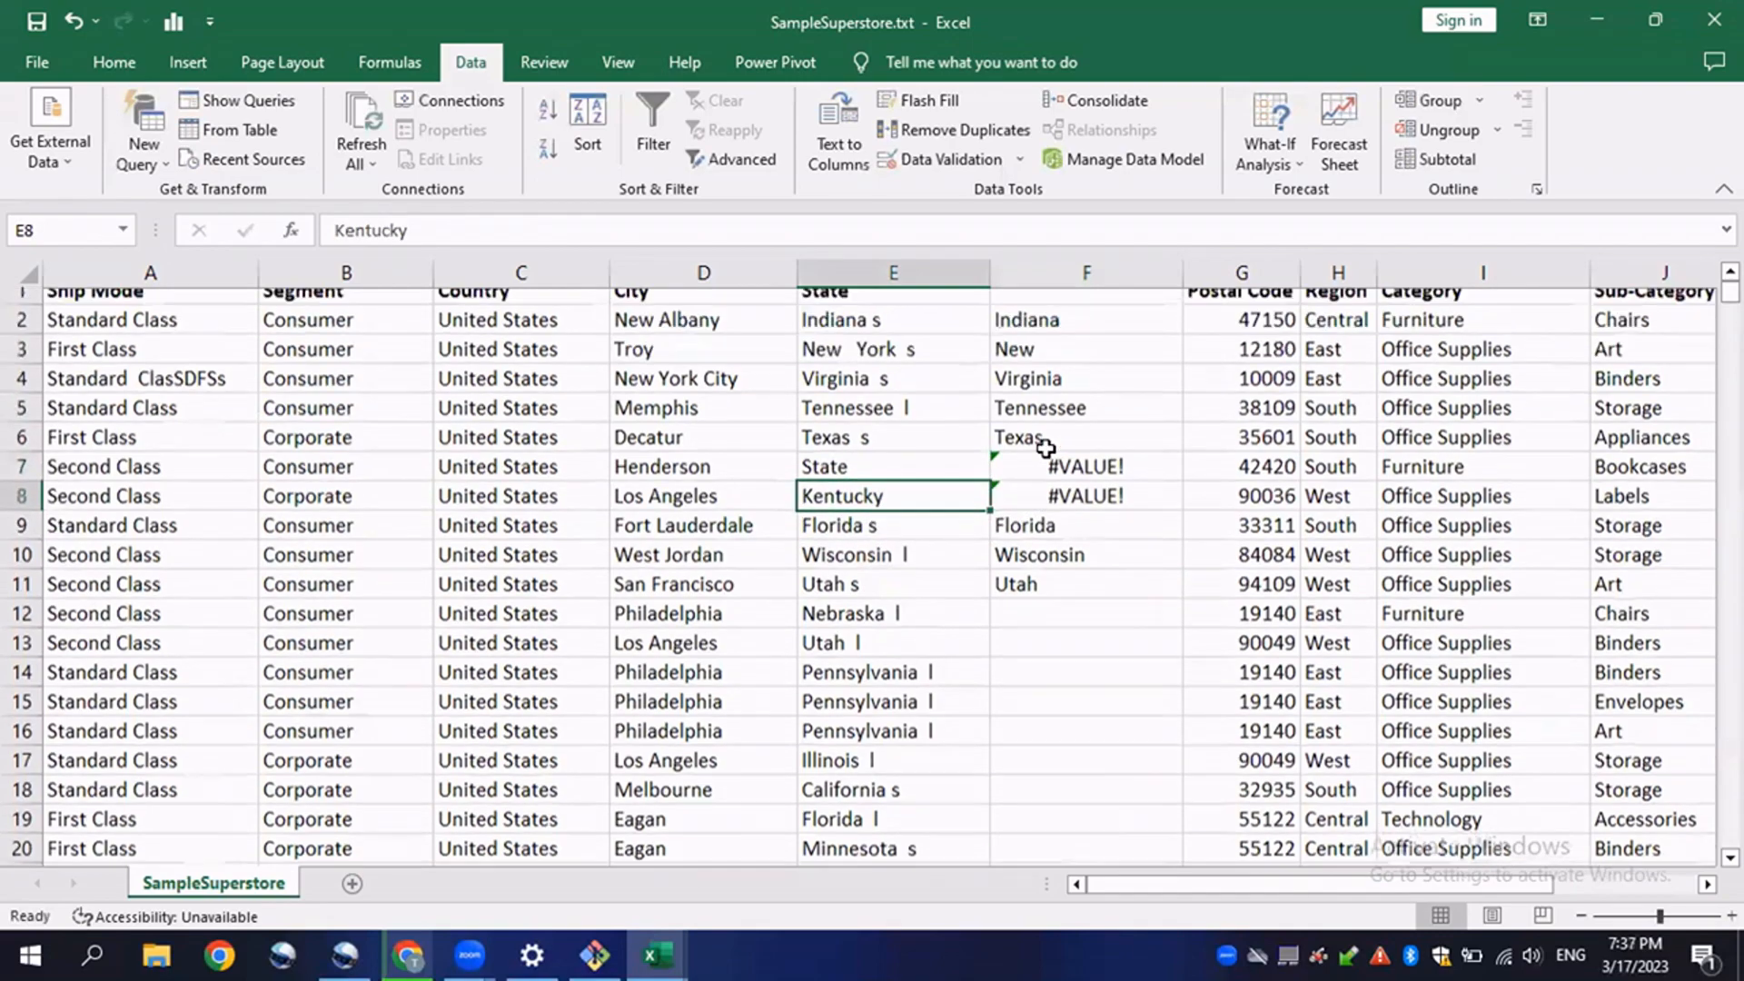
- Wrap the F2 formula in IFERROR with E2 as the fallback: =IFERROR(LEFT(E2, FIND(" ", E2)), E2)
double_click(1055, 332)
click(1007, 333)
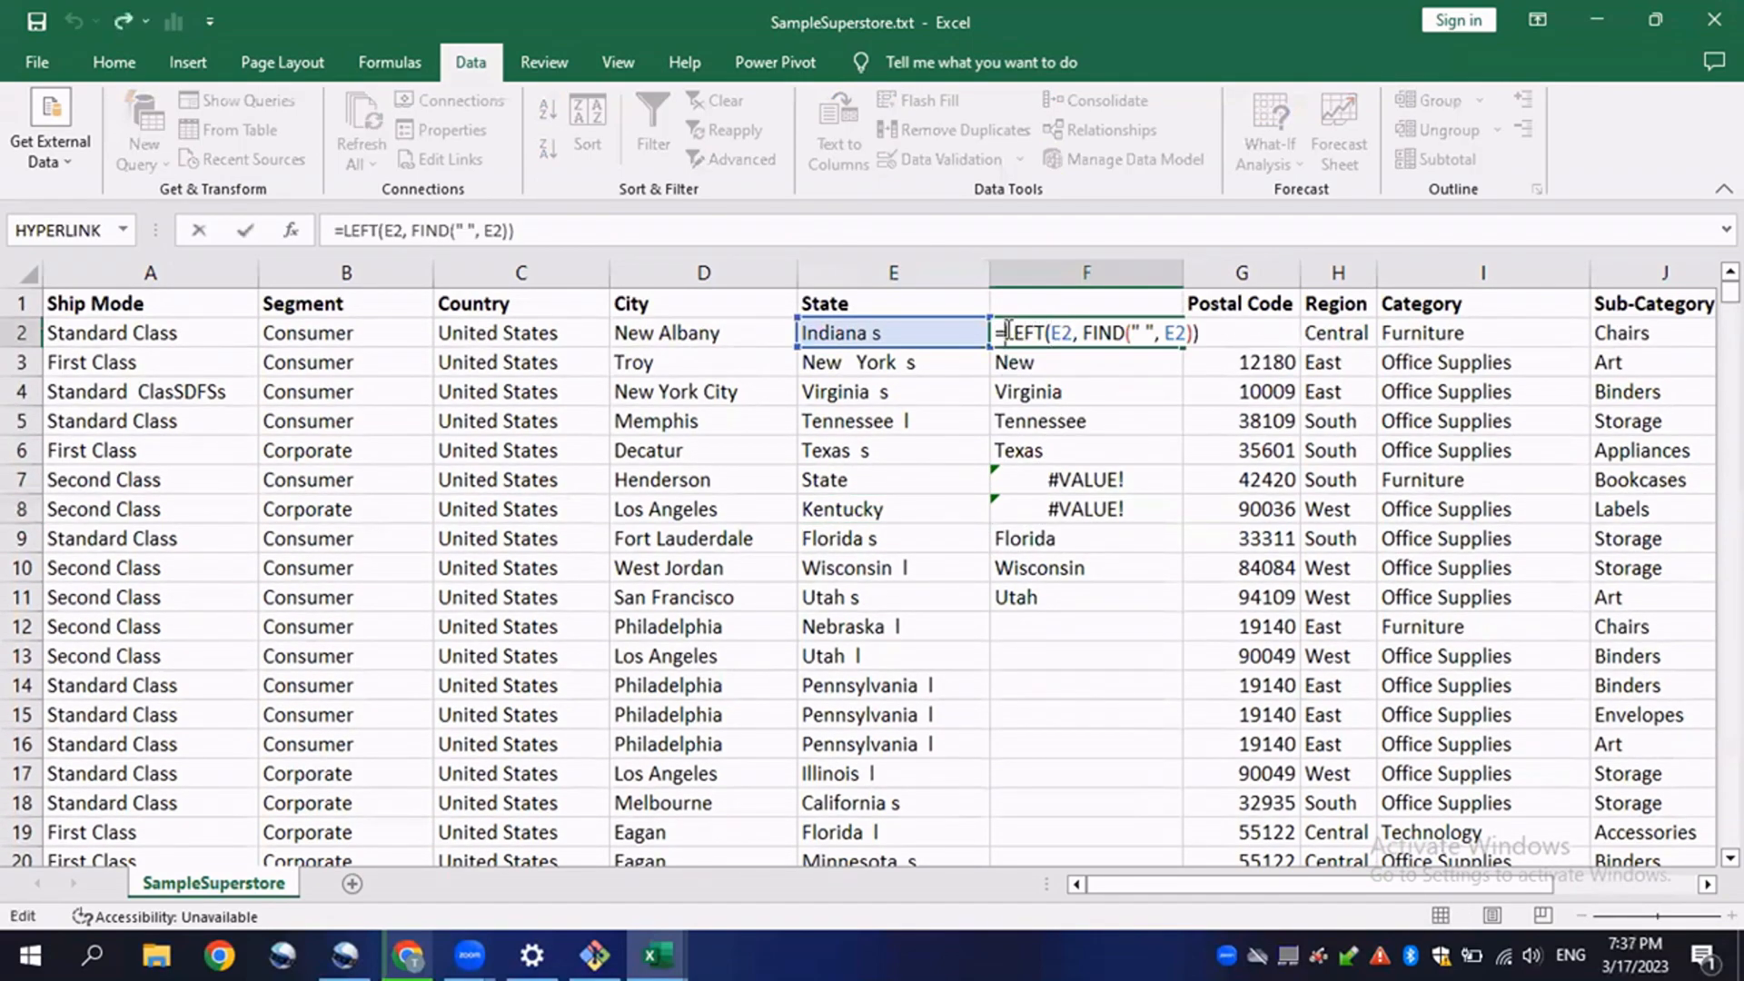
text(IF)
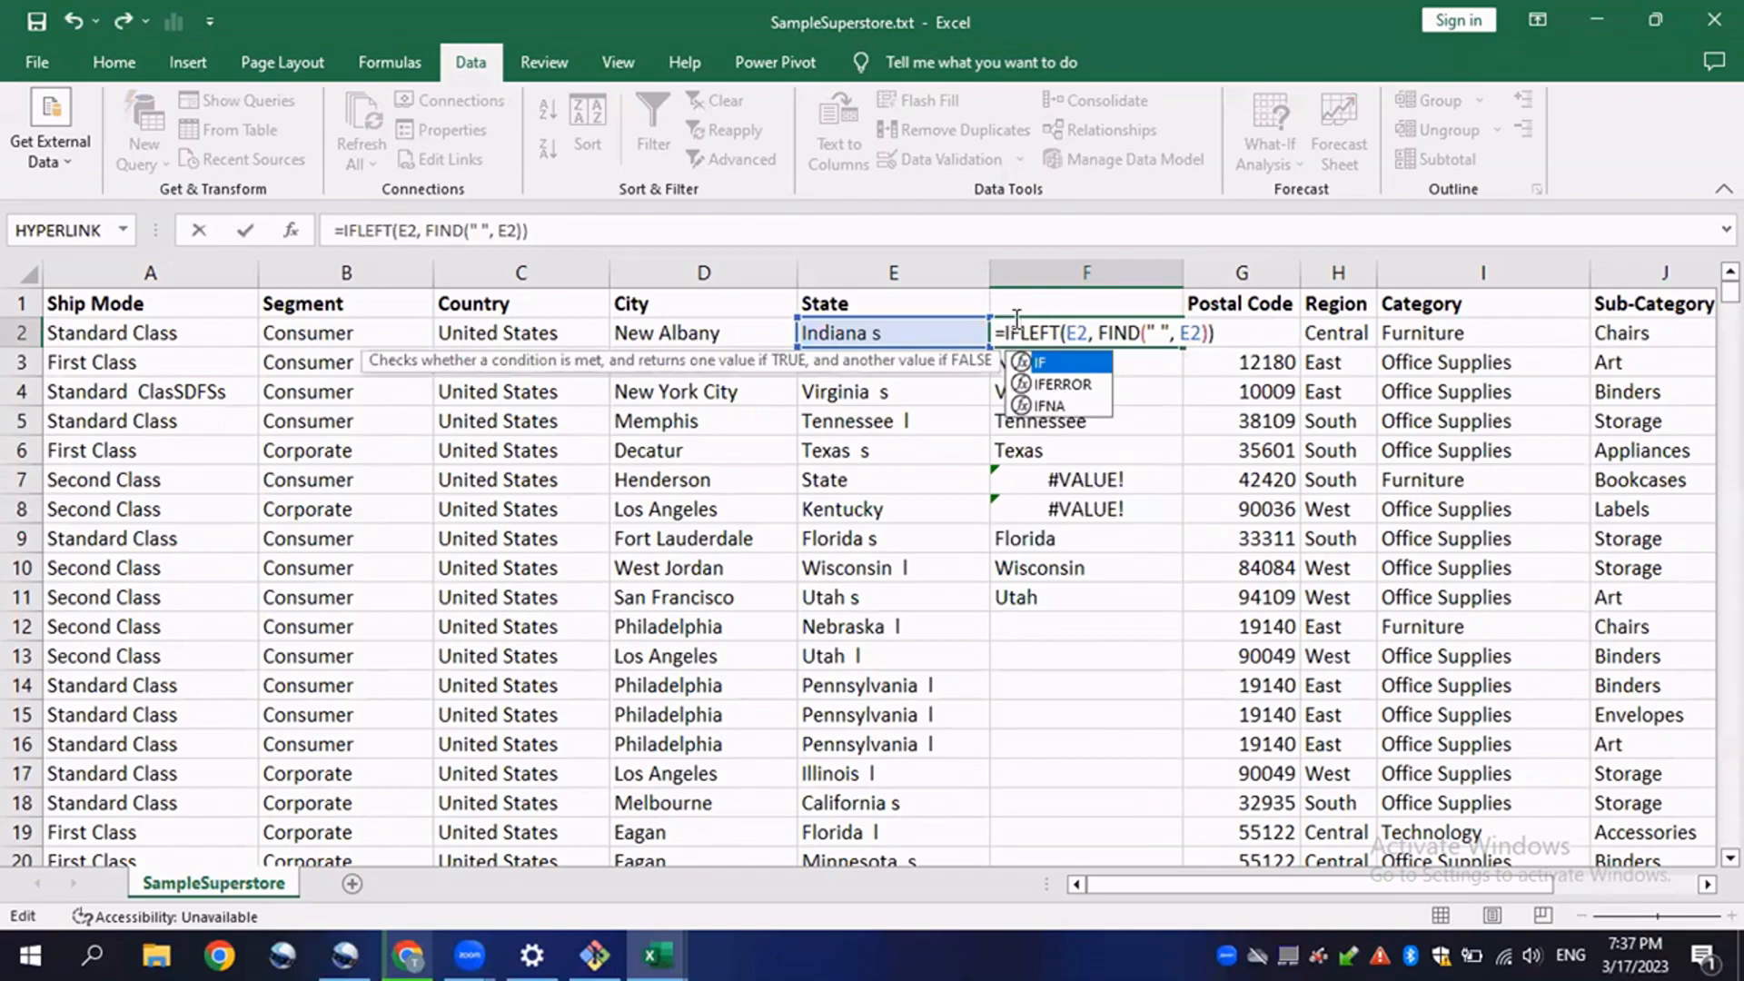
text(ERROR)
text((E2)
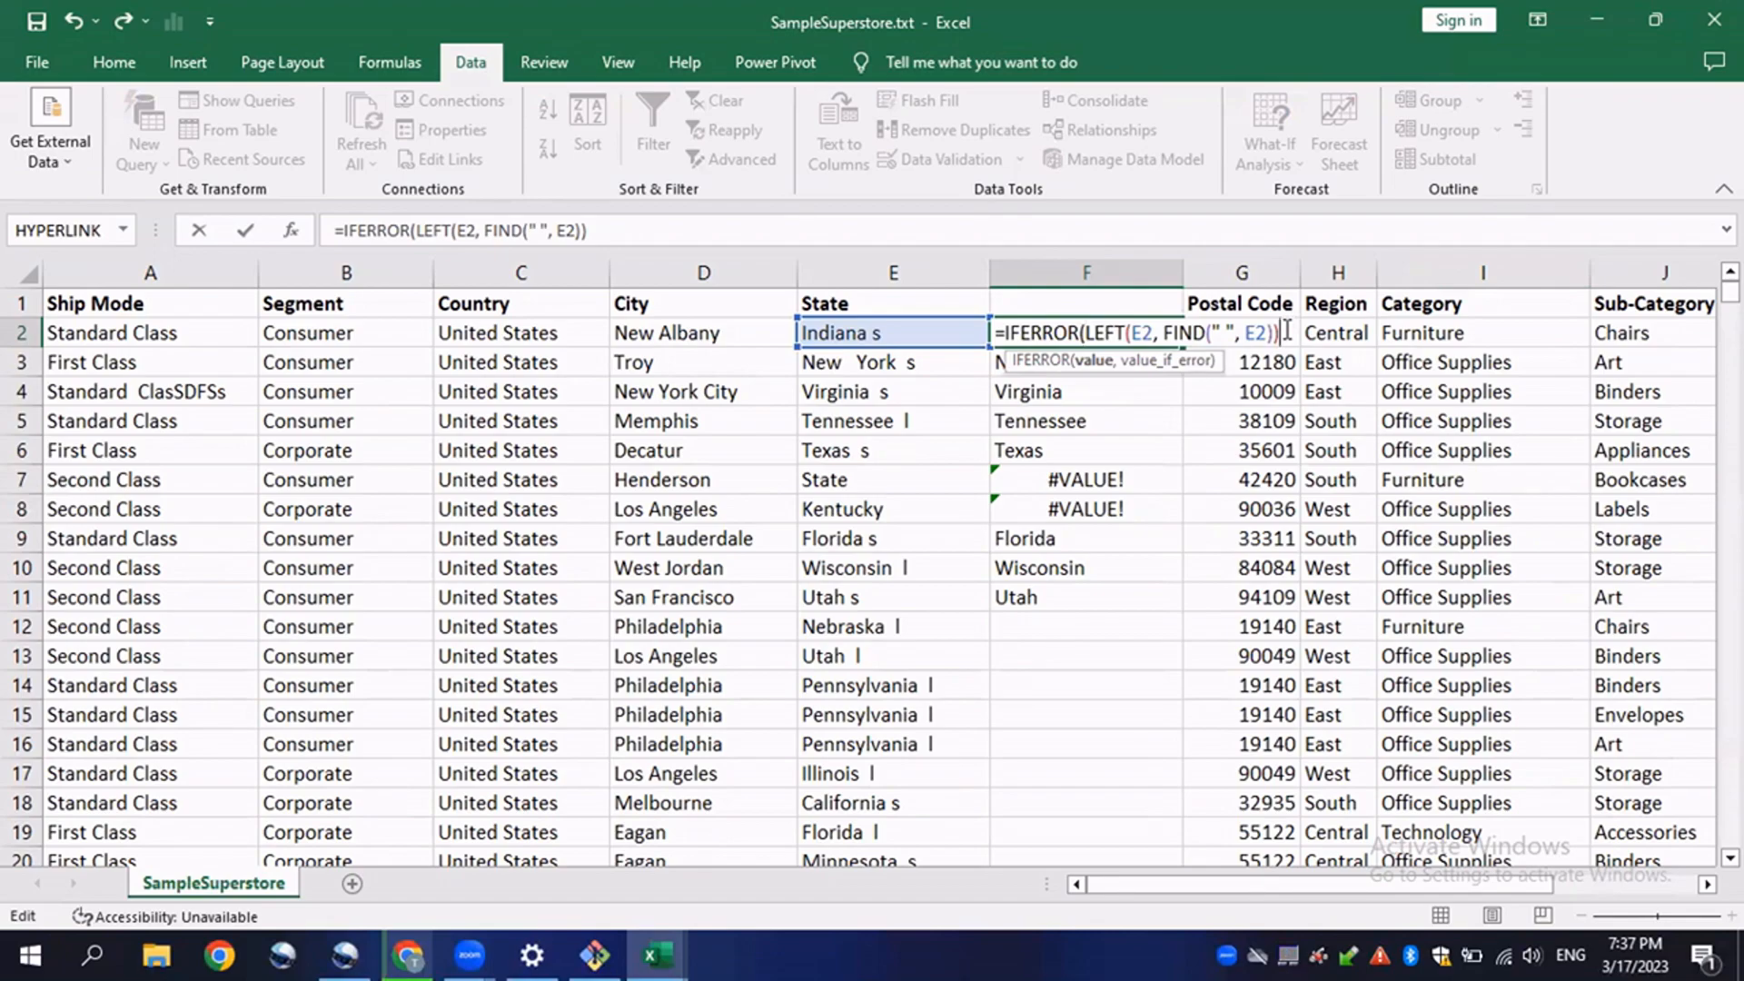
text(,)
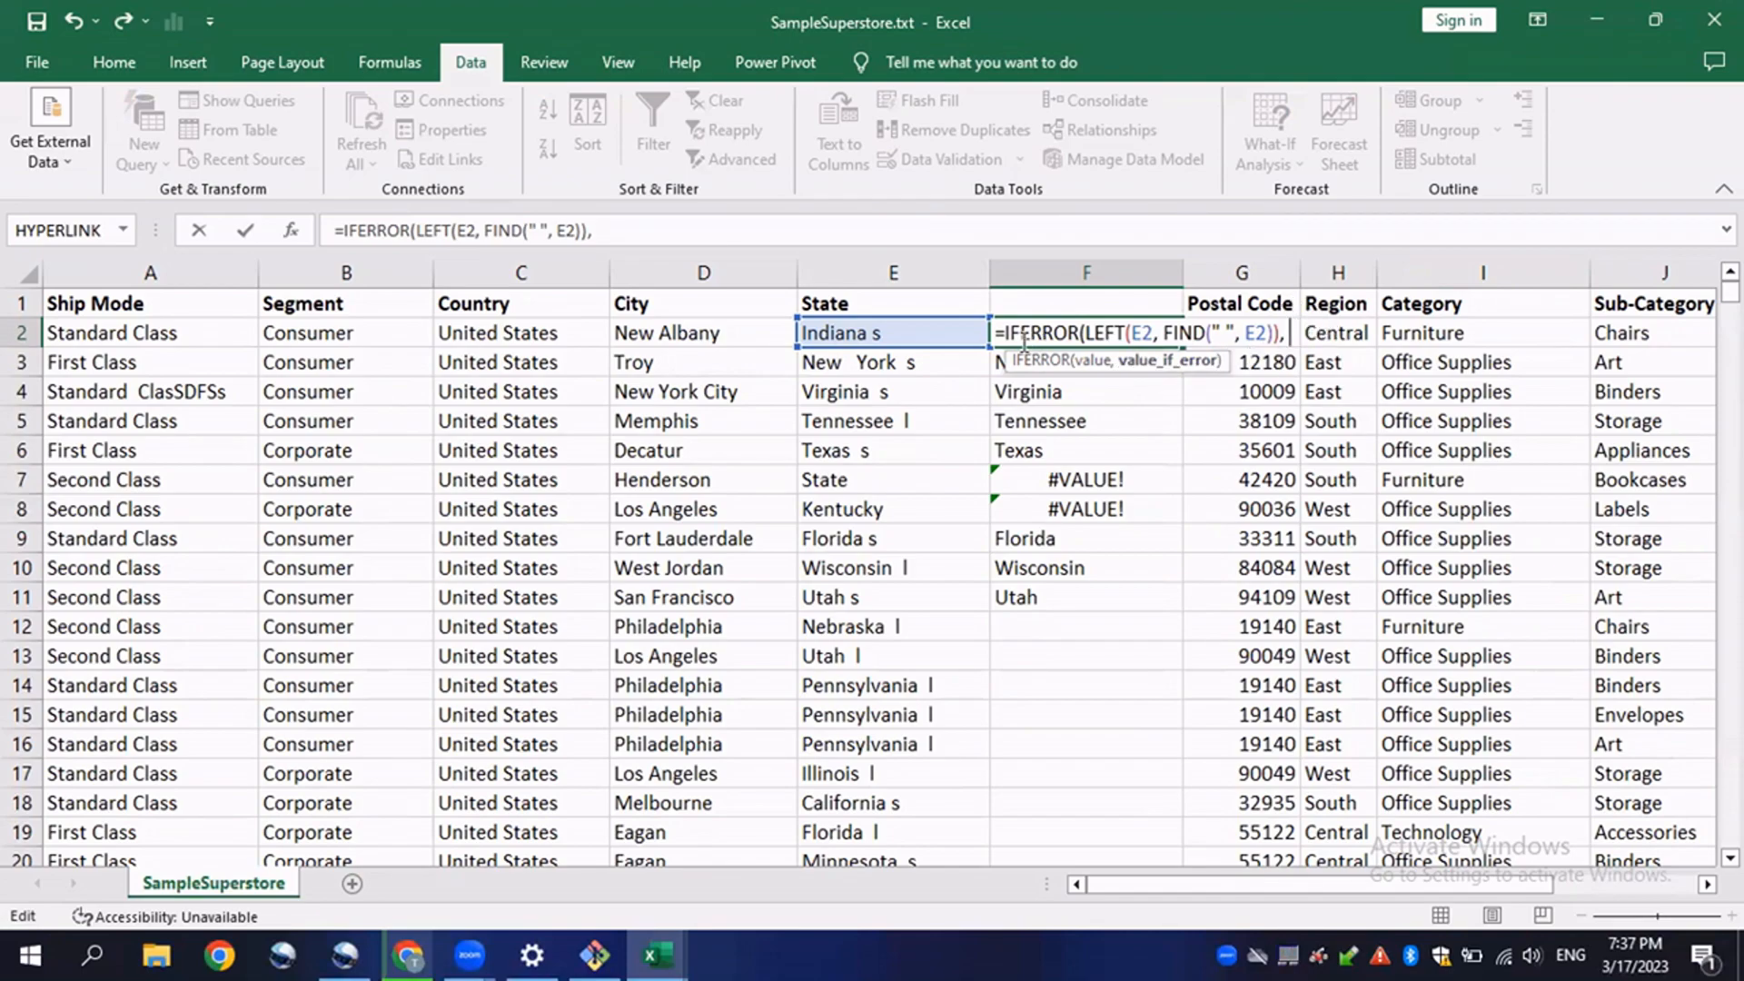
click(914, 330)
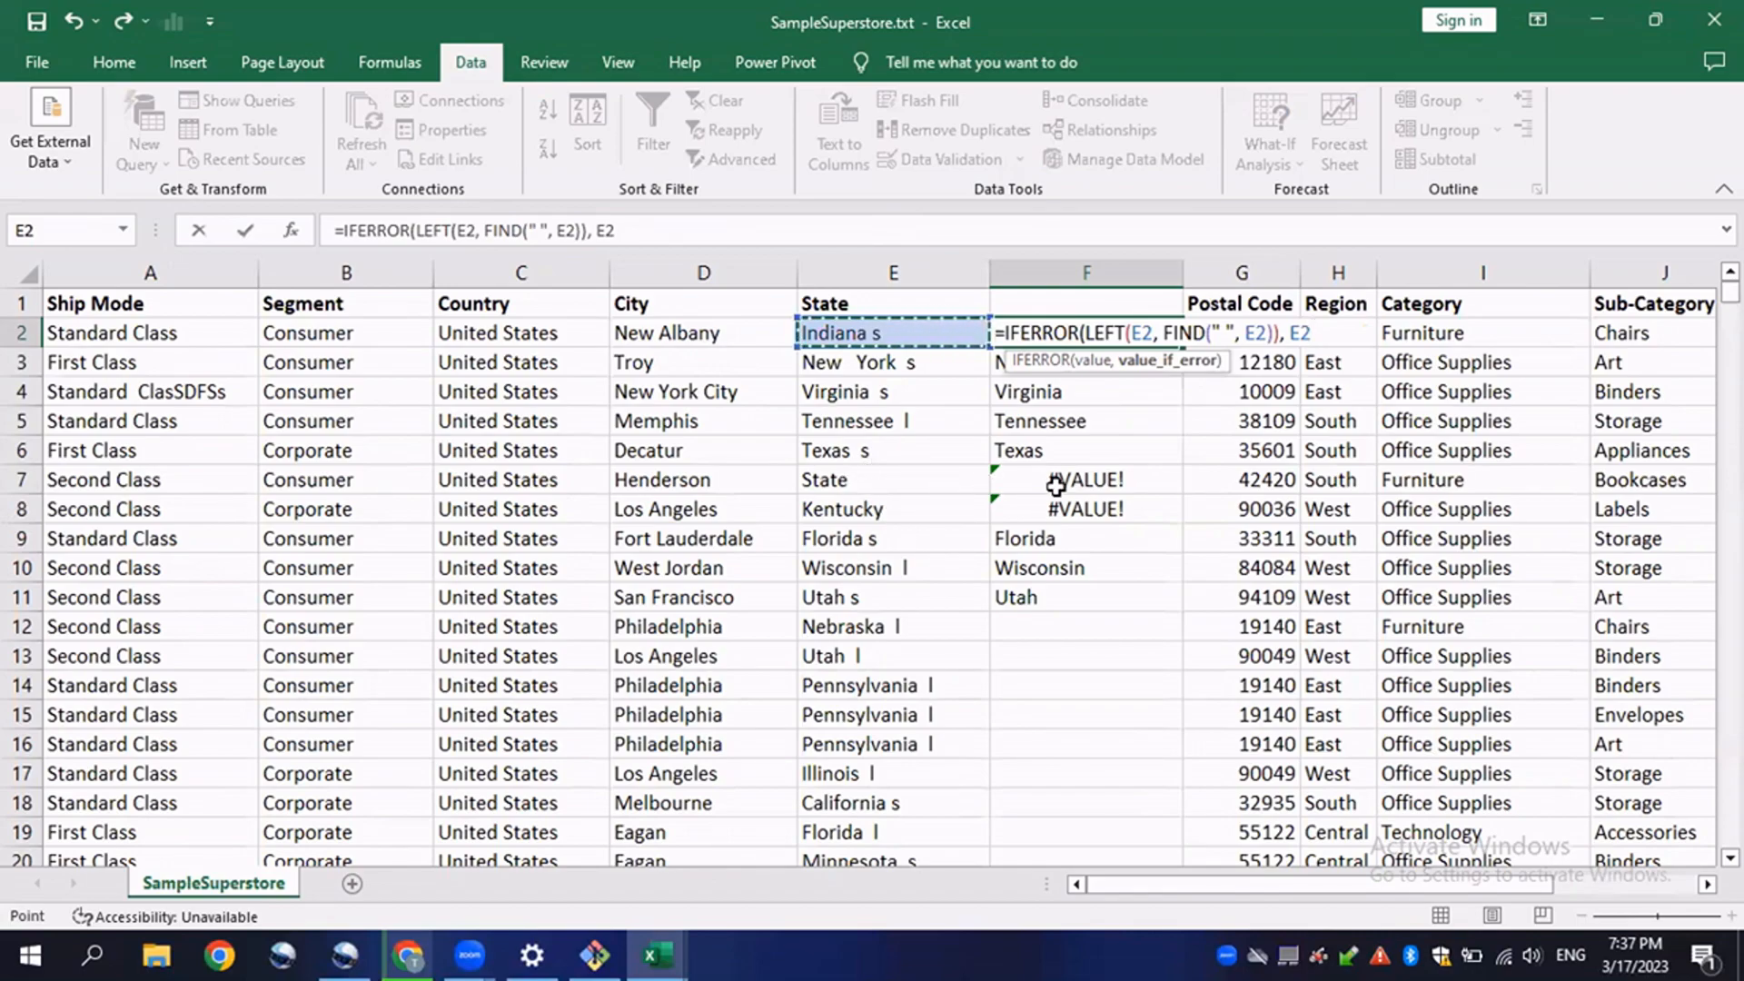
text())
key(Return)
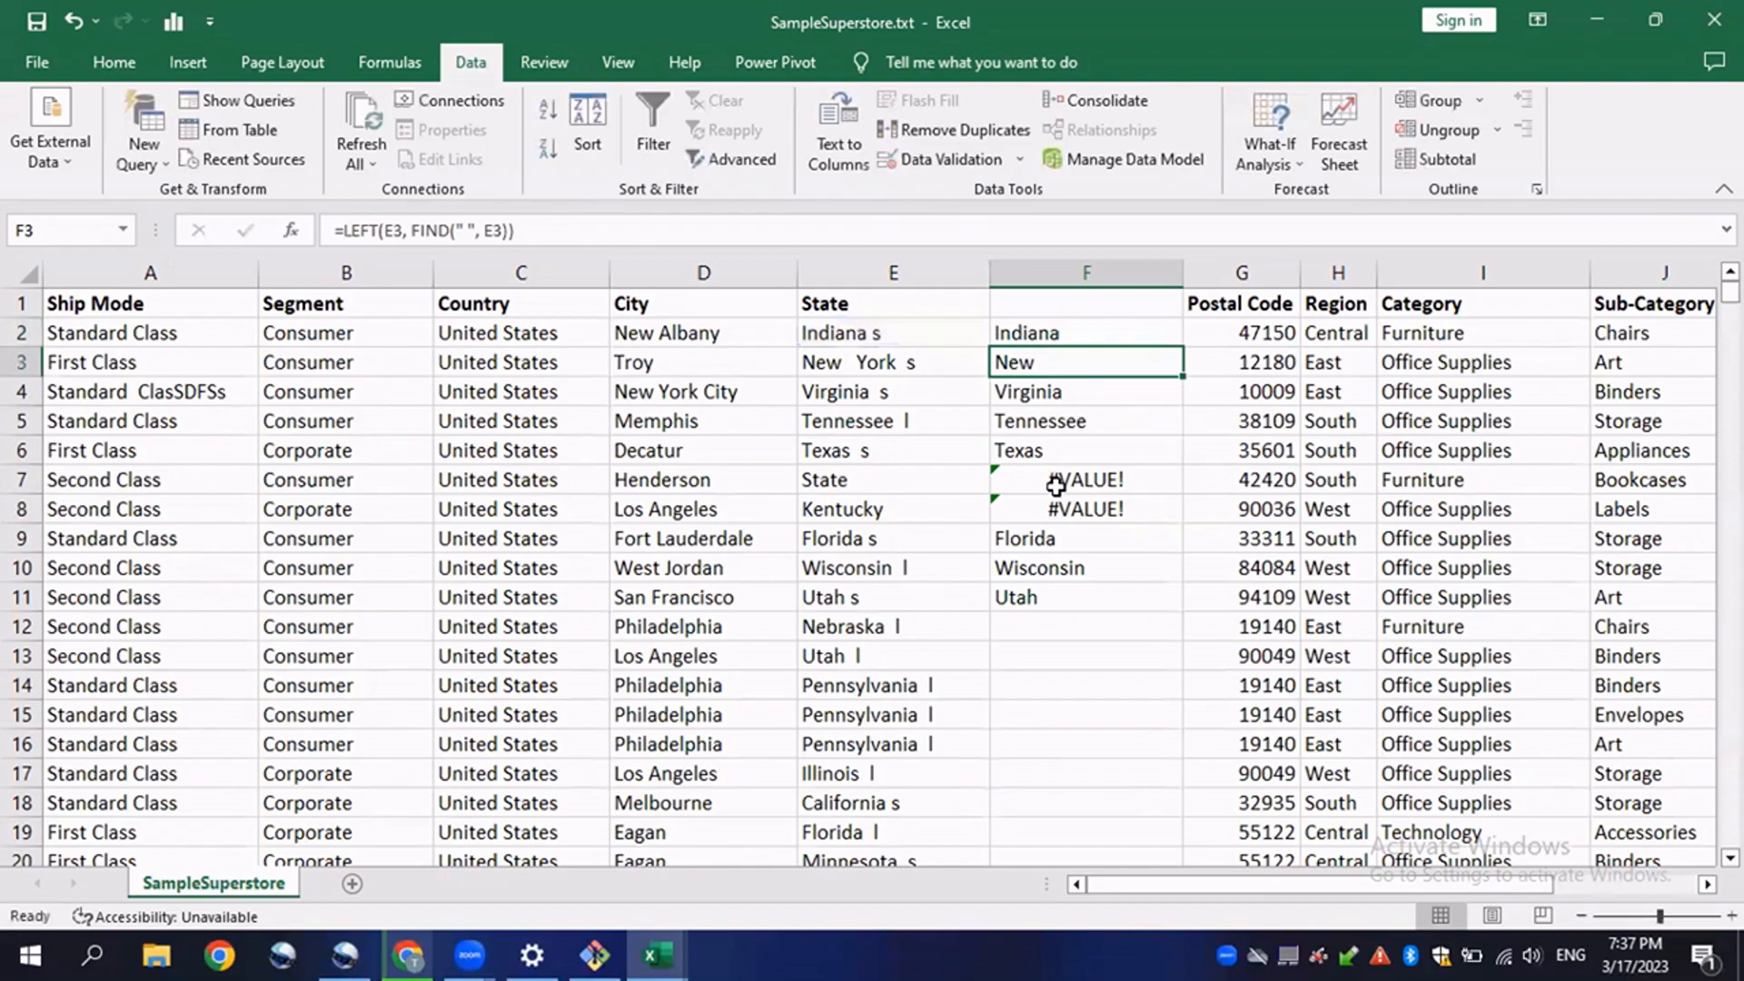
- Fill the IFERROR formula from F2 down column F to row 261
click(1060, 334)
drag(1185, 348, 1162, 650)
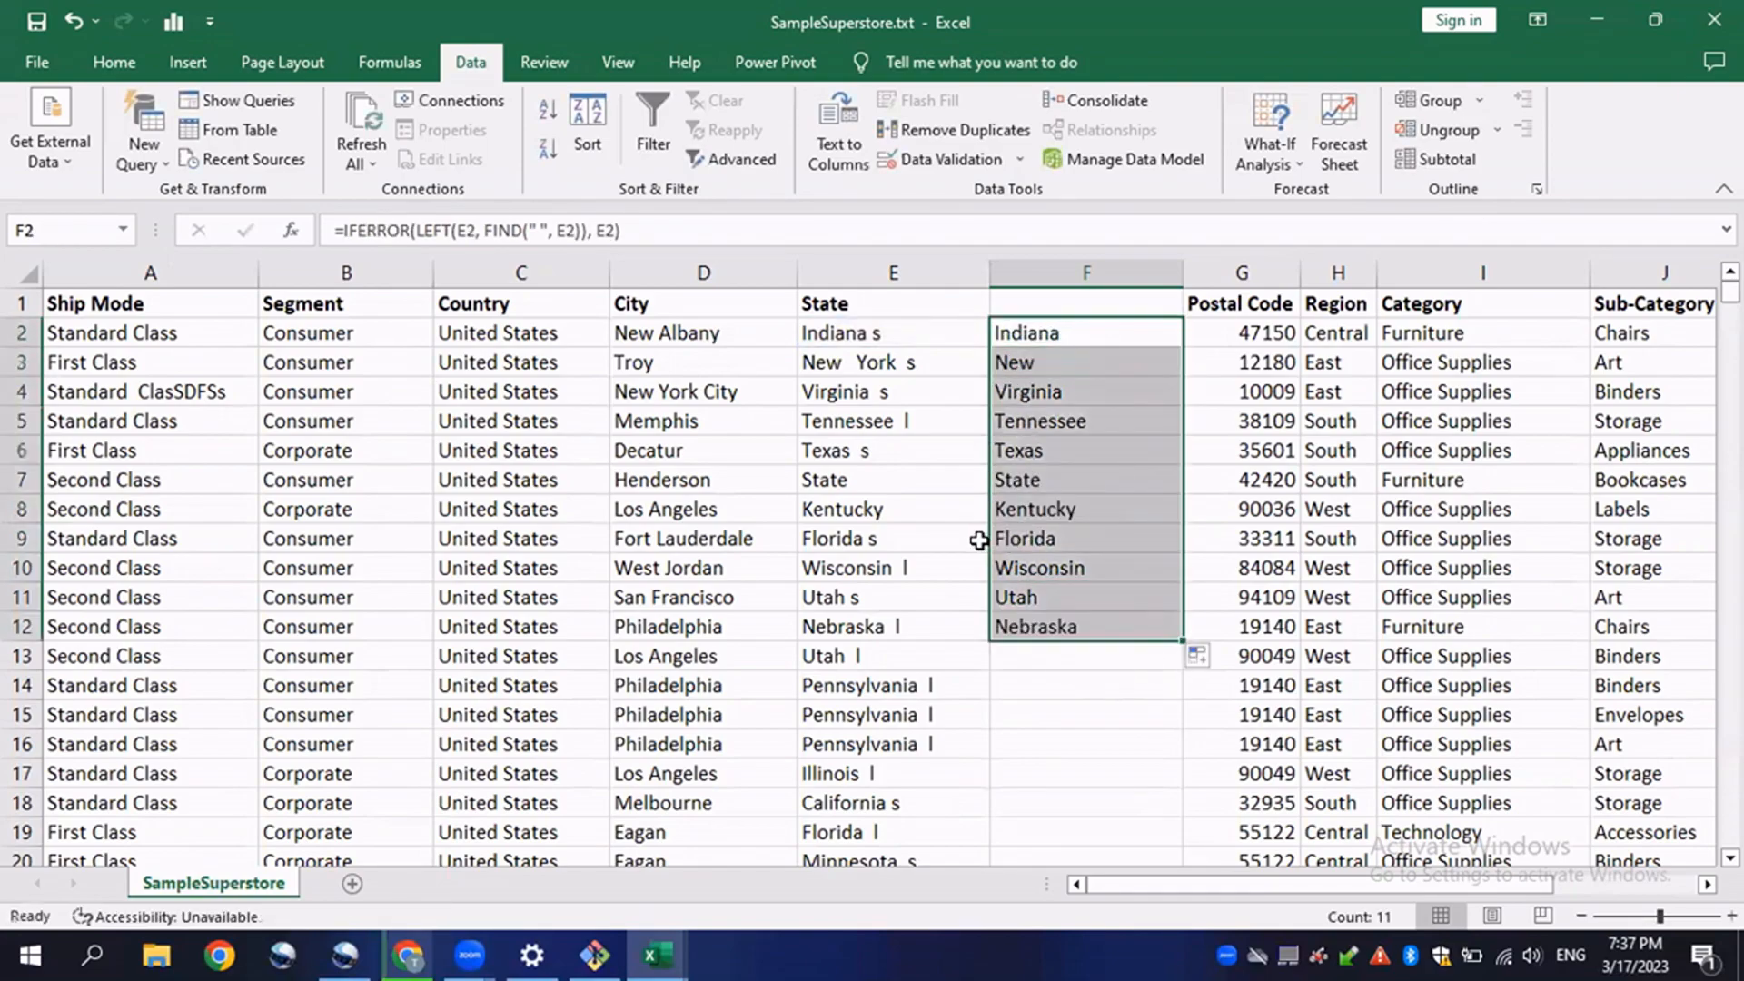
double_click(1180, 639)
- Copy the cleaned state names in F2:F261 of the helper column
scroll(1132, 681, down, 13)
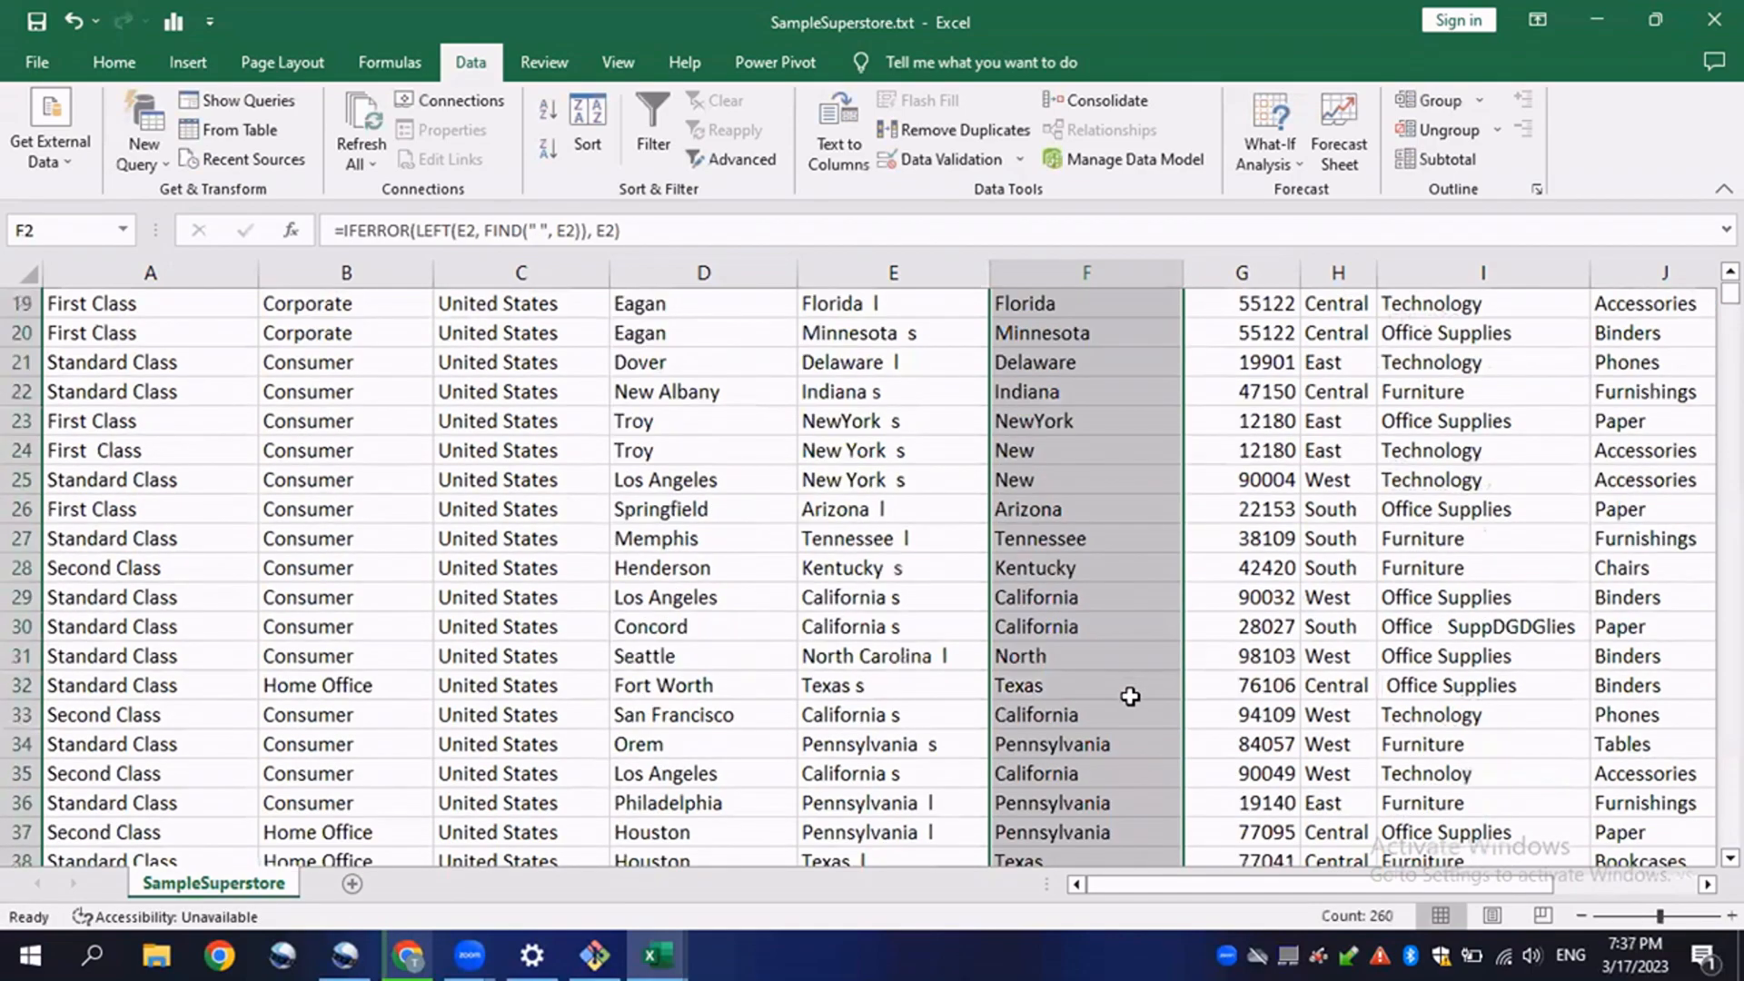
scroll(1139, 689, down, 20)
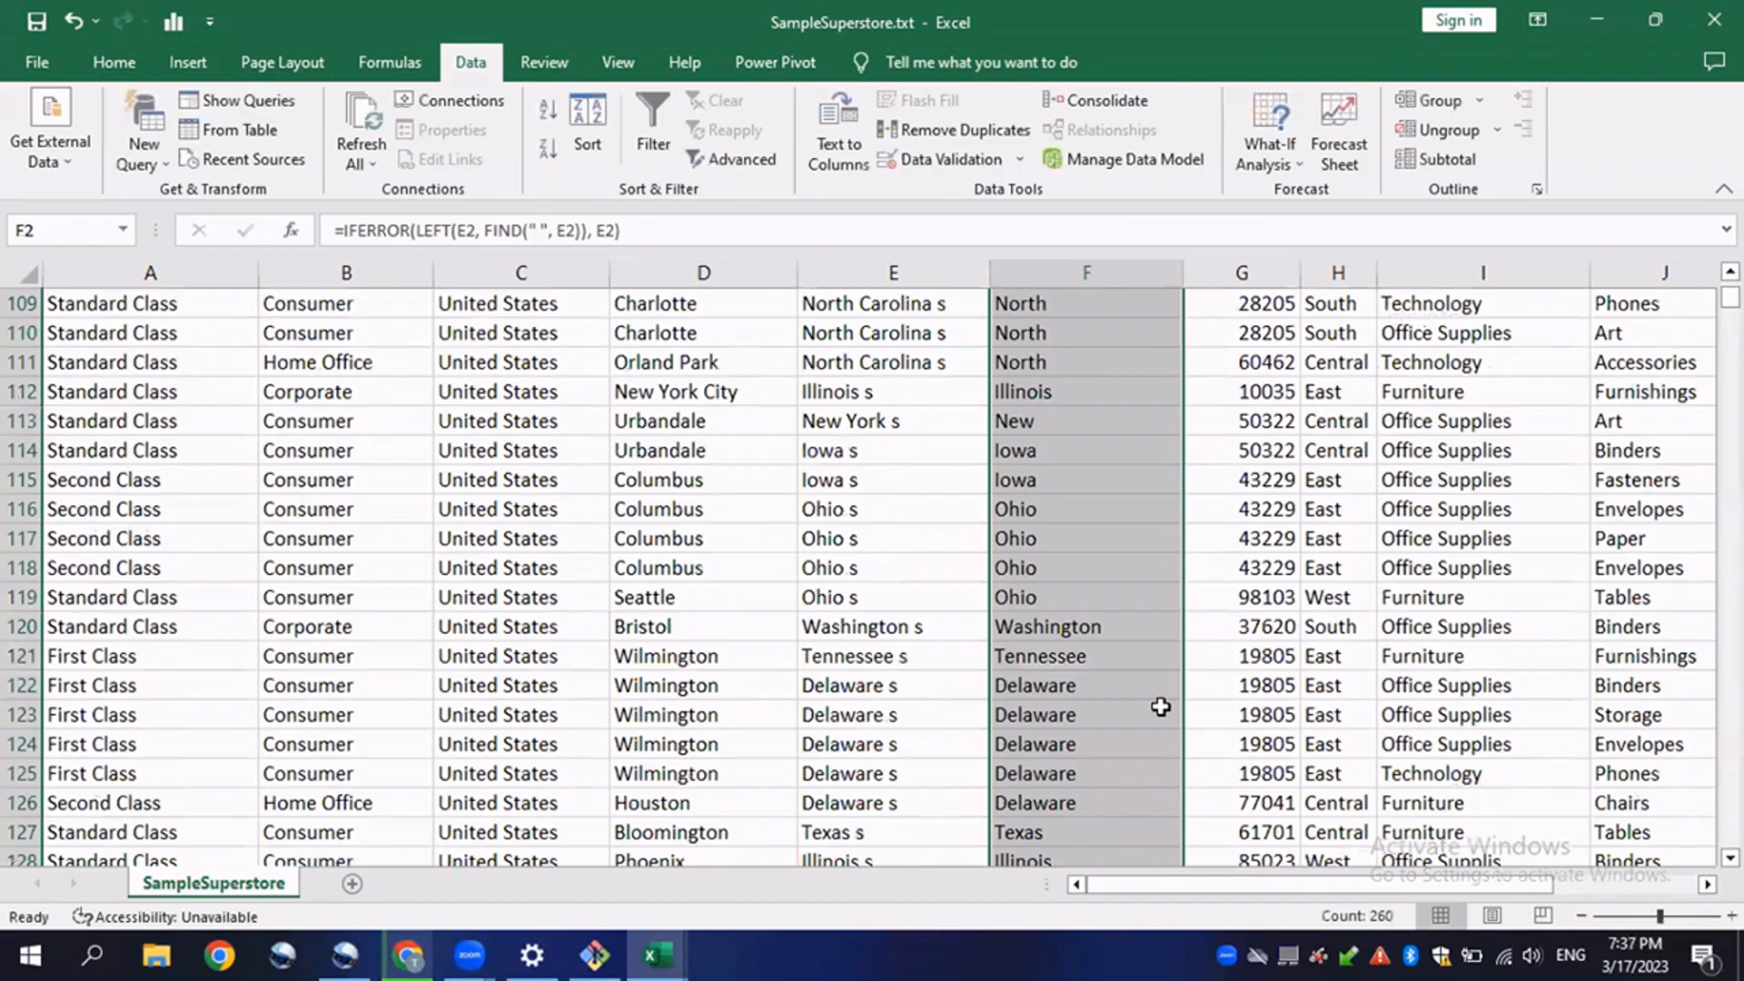
scroll(1159, 707, down, 20)
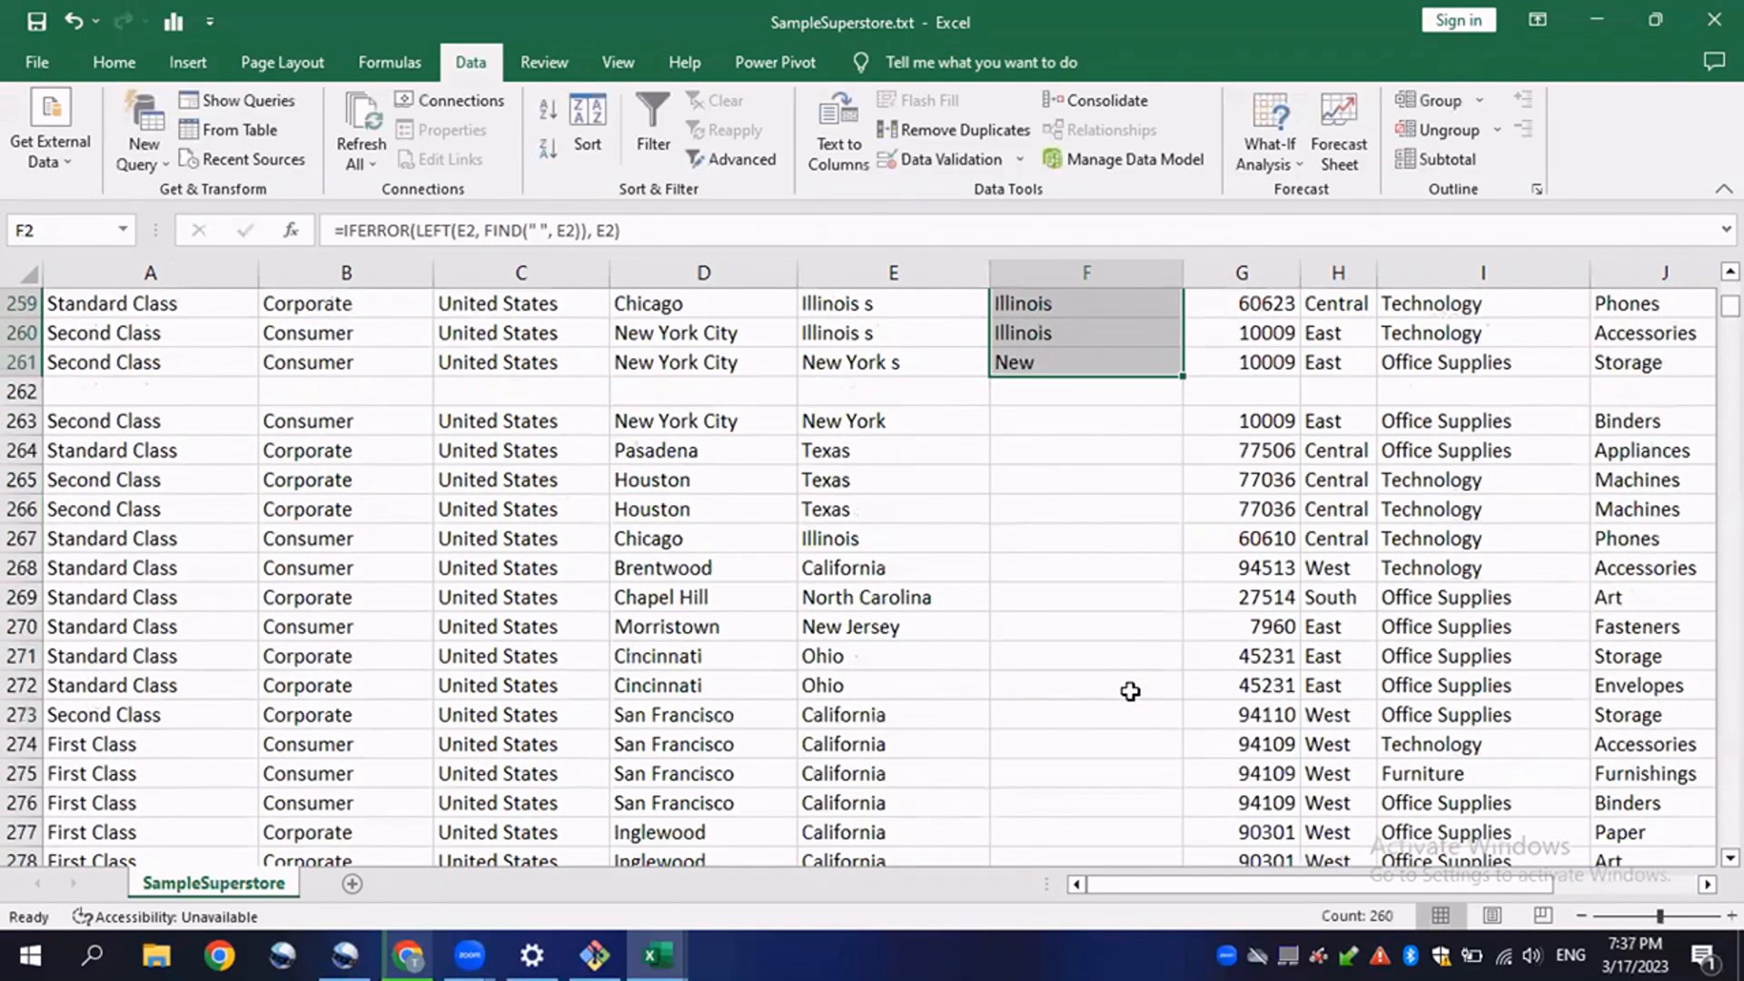
scroll(1108, 636, up, 2)
click(1089, 574)
click(1089, 536)
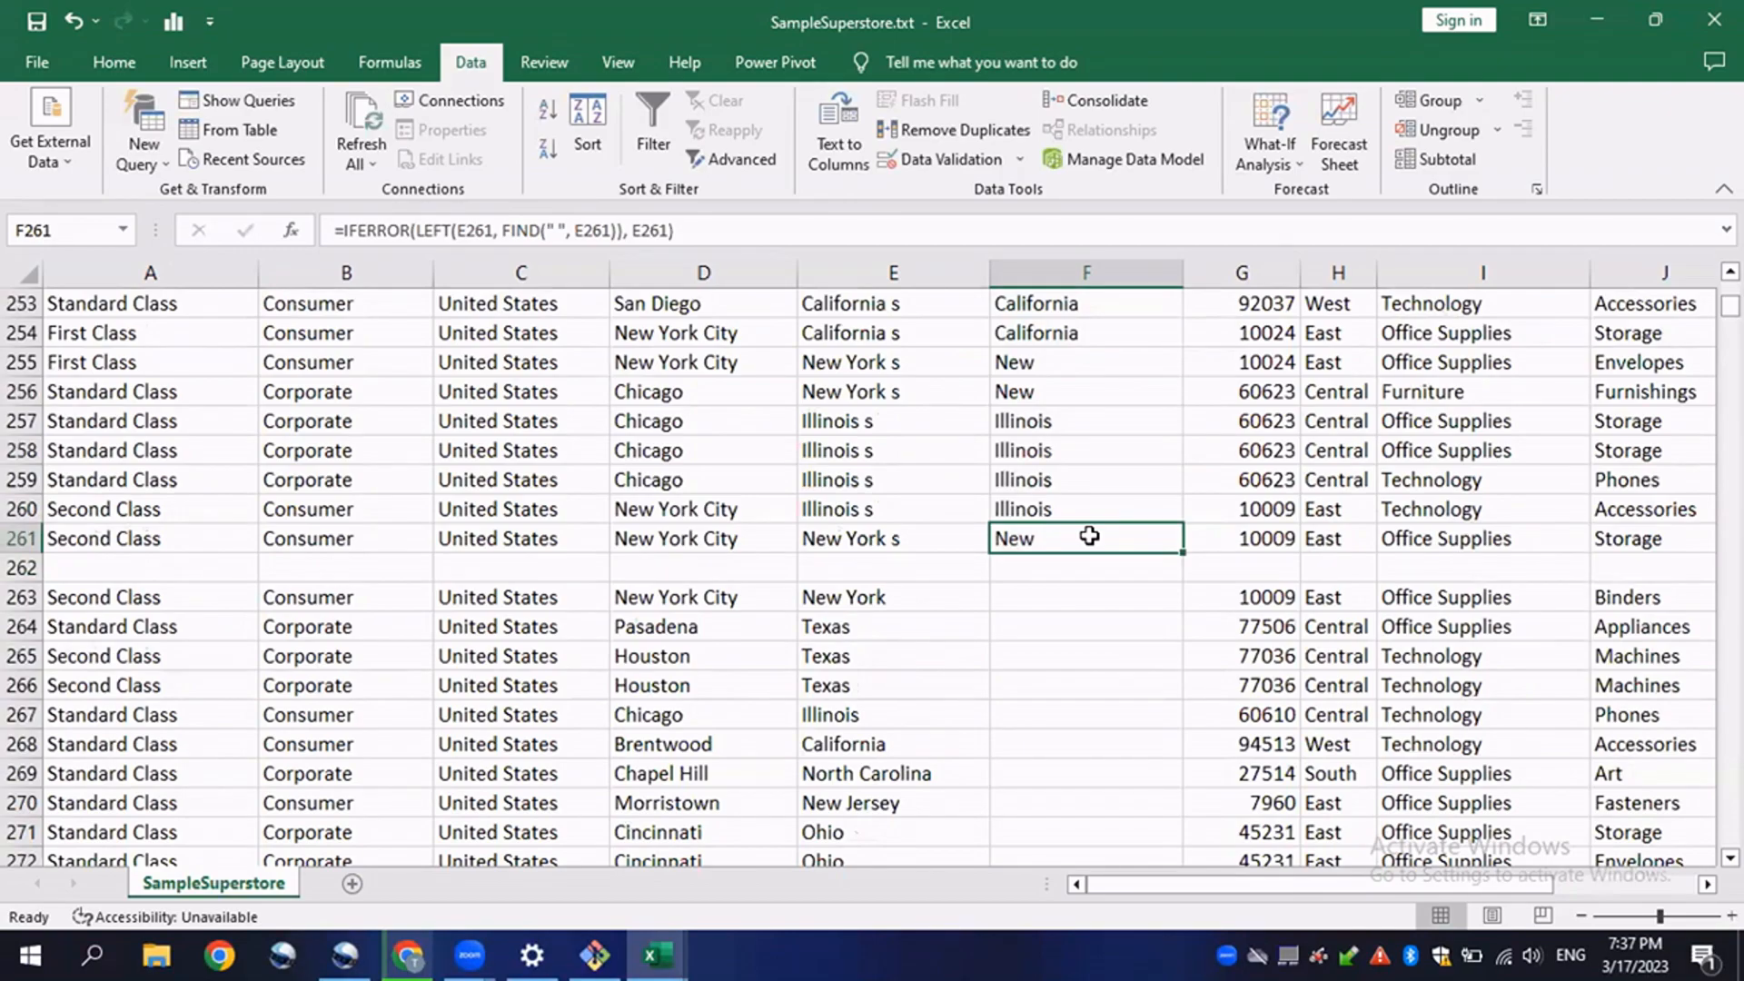
key(ctrl+shift+Up)
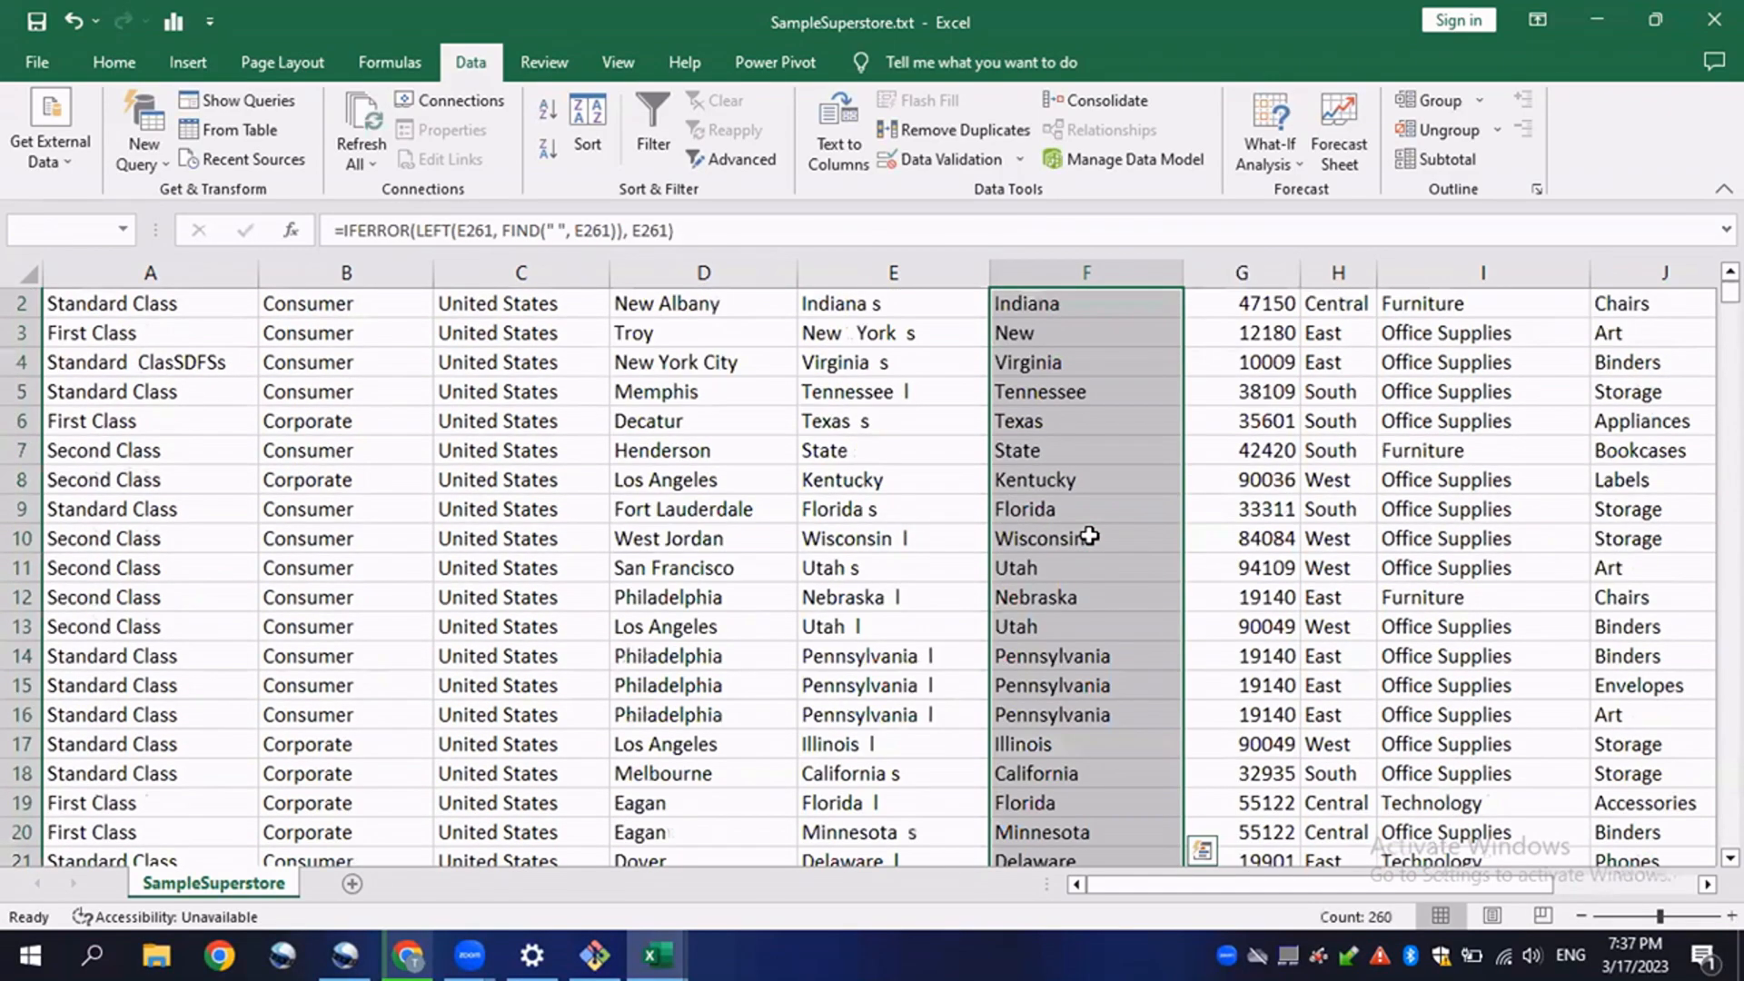
scroll(964, 536, up, 1)
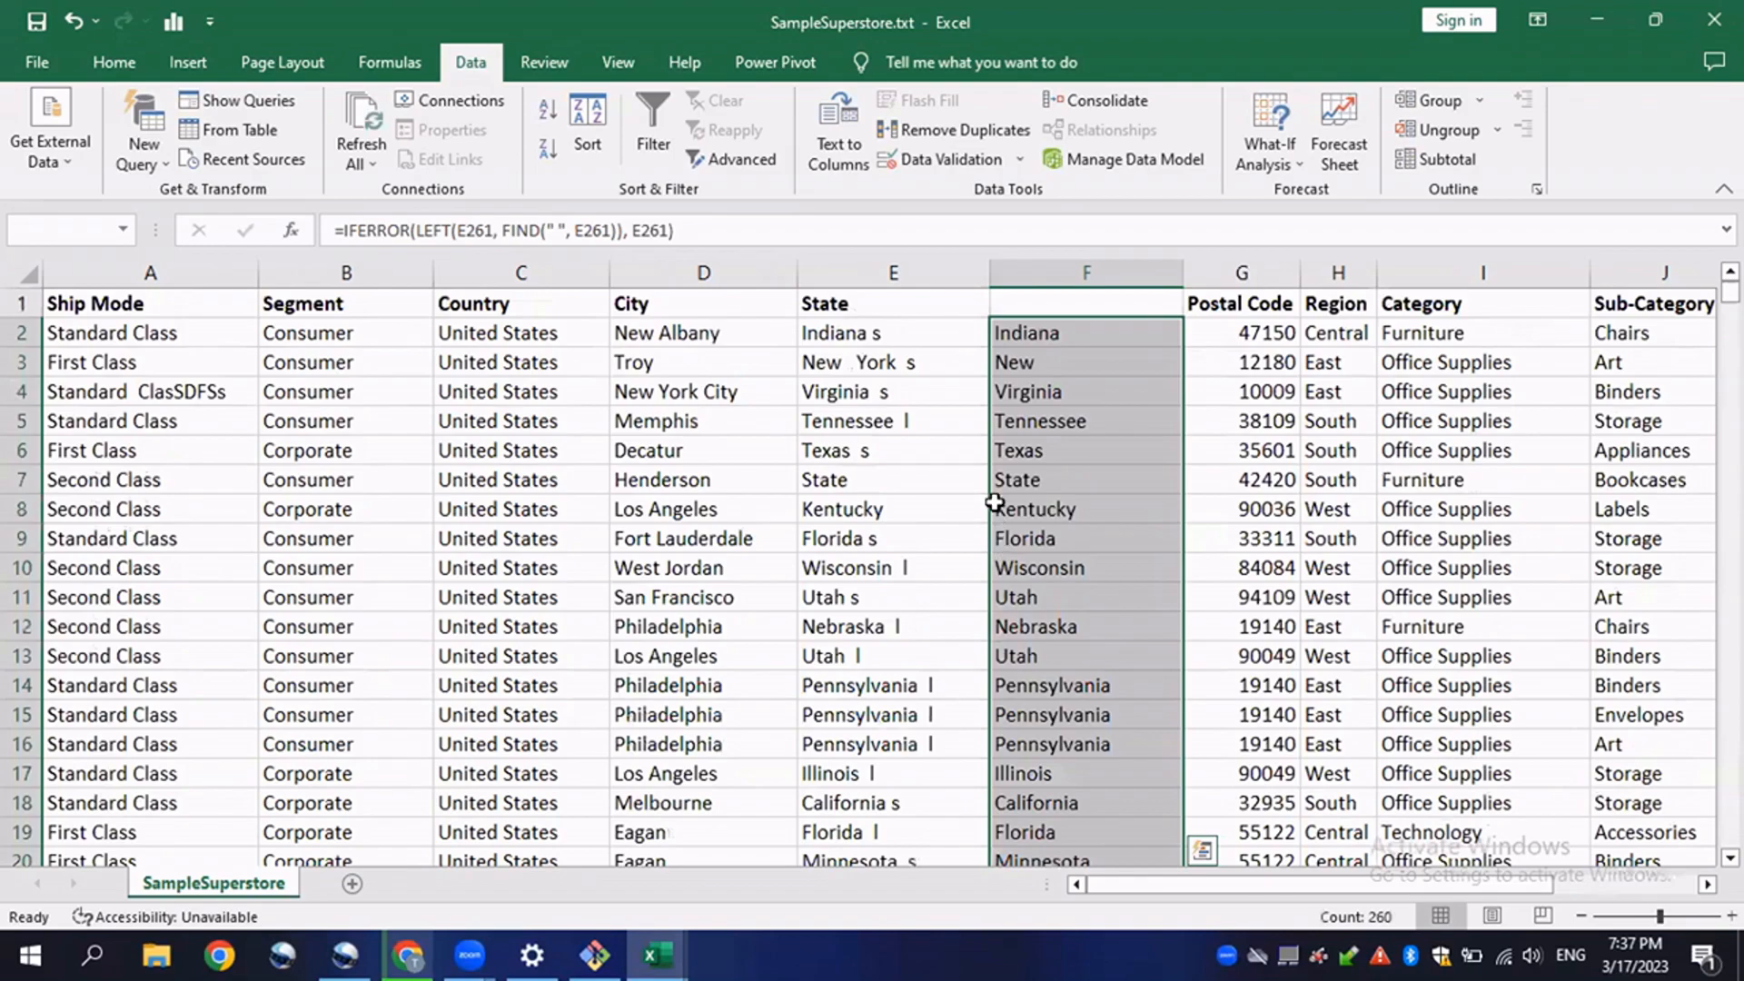
key(ctrl+c)
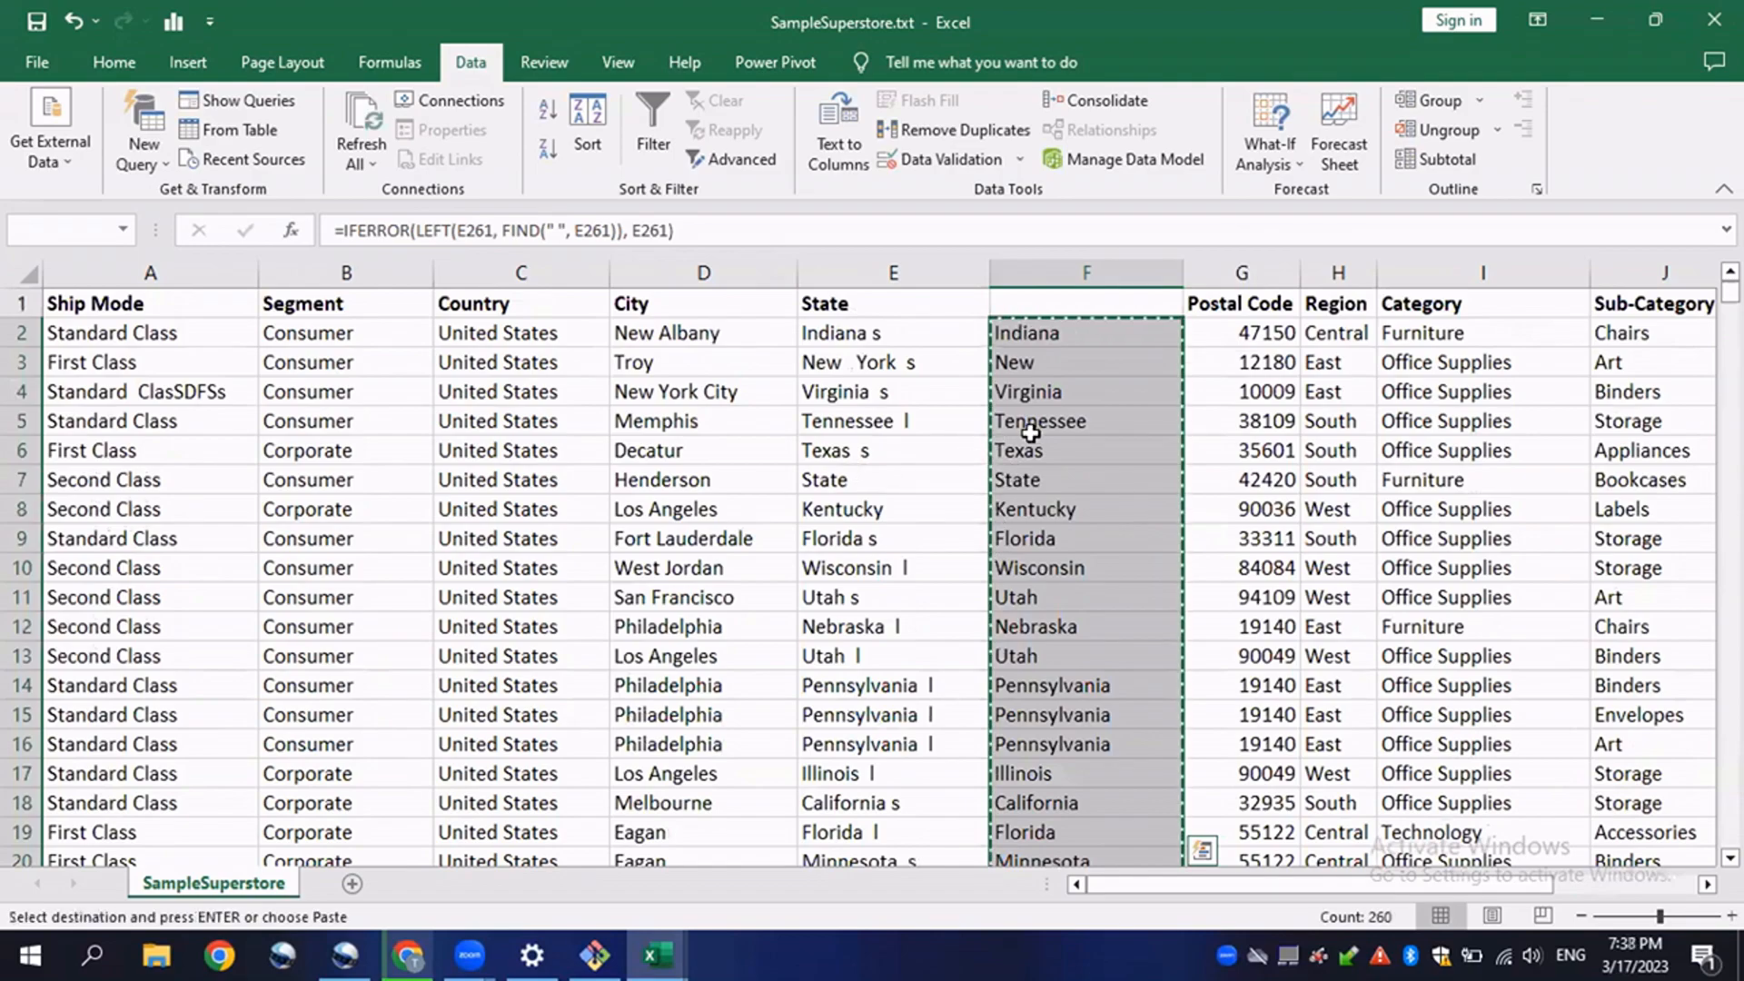
- Paste the copied results as values only over the State entries in E2:E261
drag(886, 334, 867, 770)
right_click(855, 382)
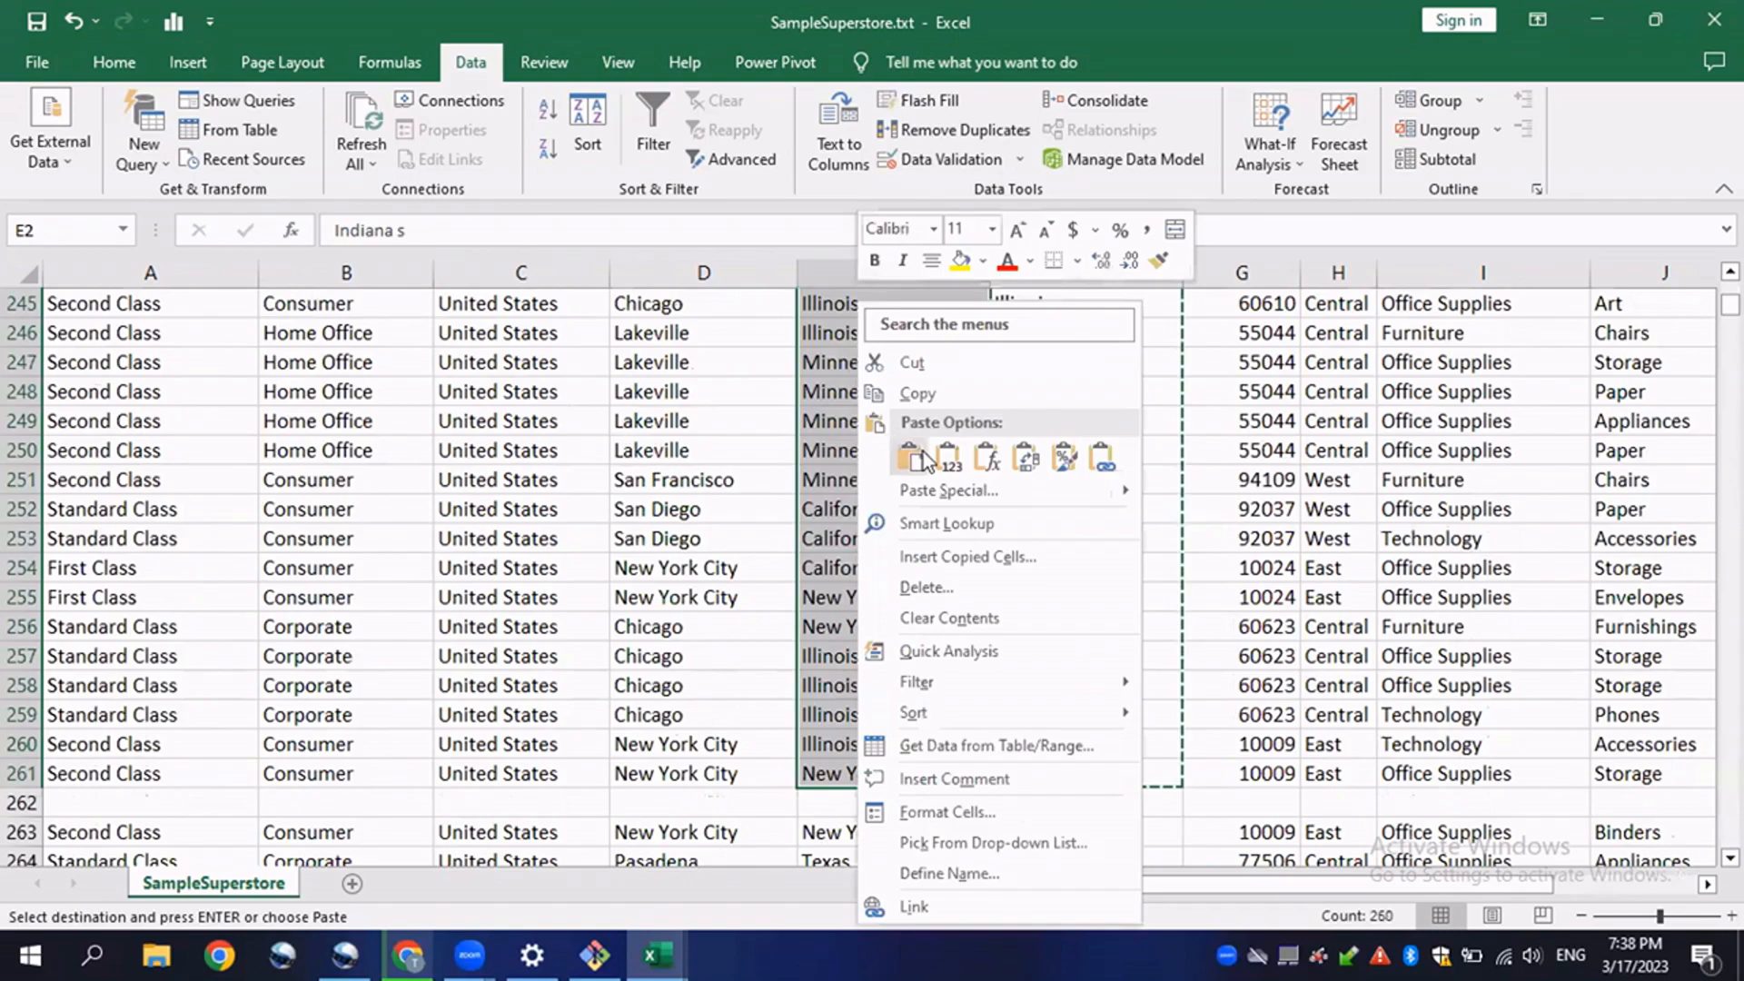
click(947, 457)
click(947, 456)
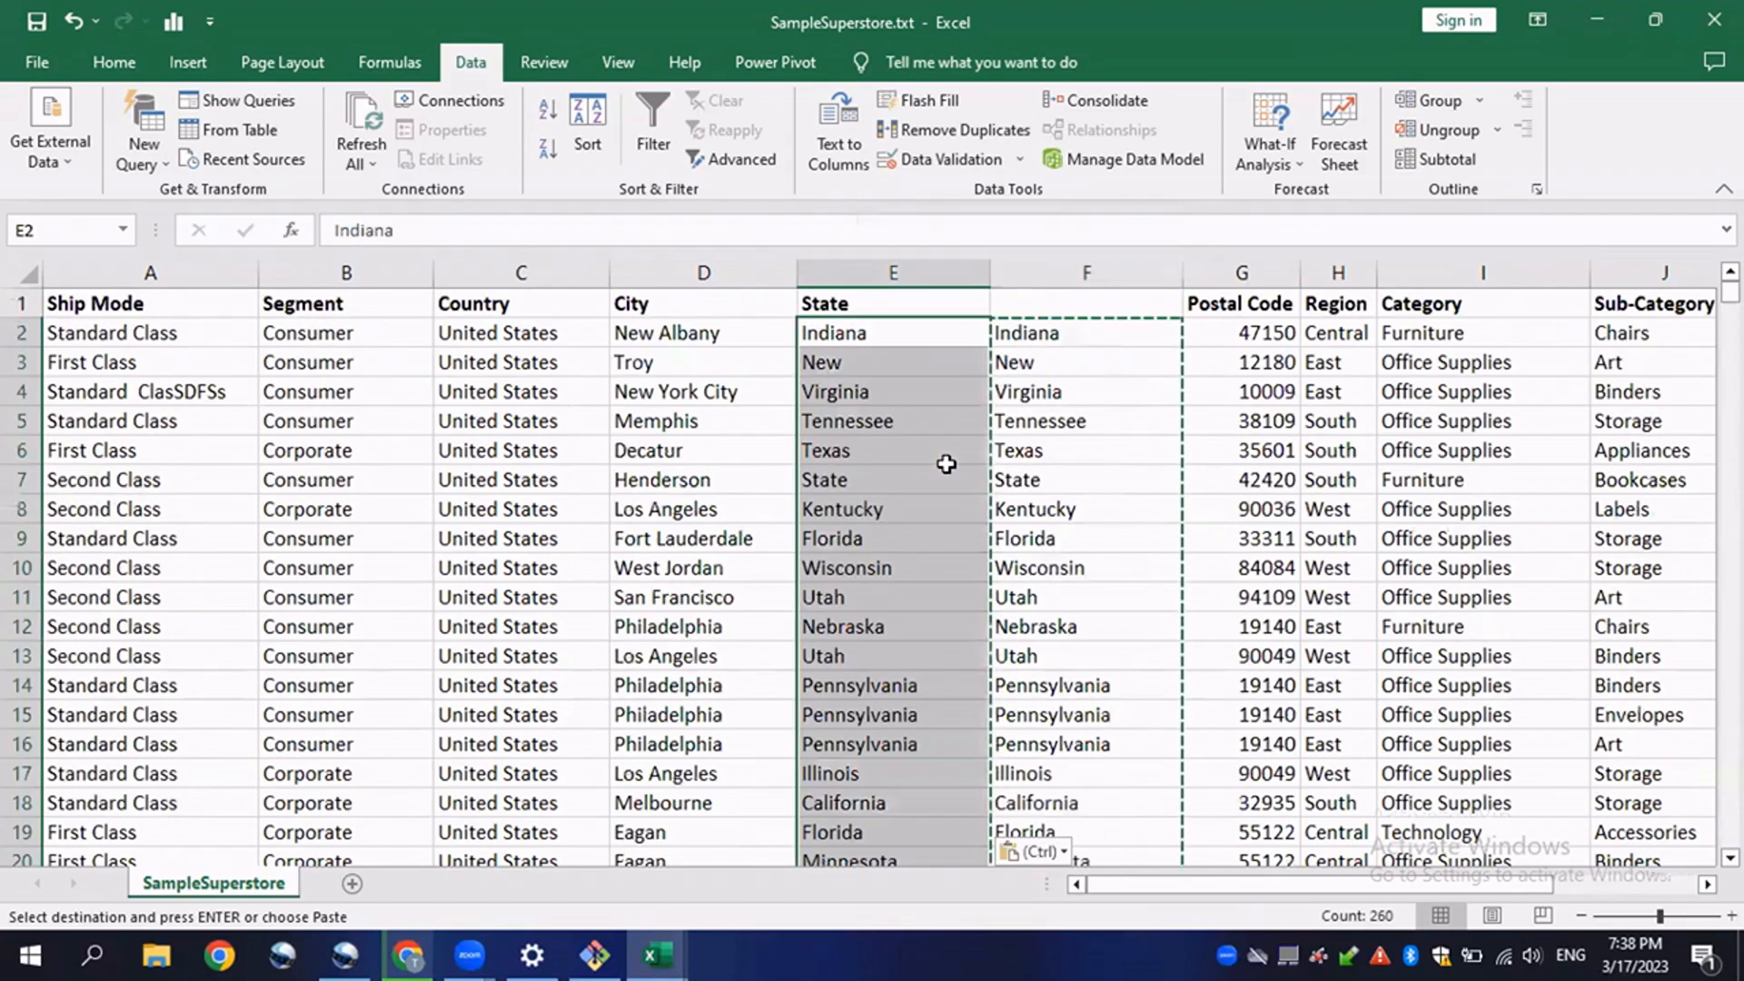
- Inspect the F2 formula in the helper column against the pasted value in E2
click(1025, 341)
click(1010, 277)
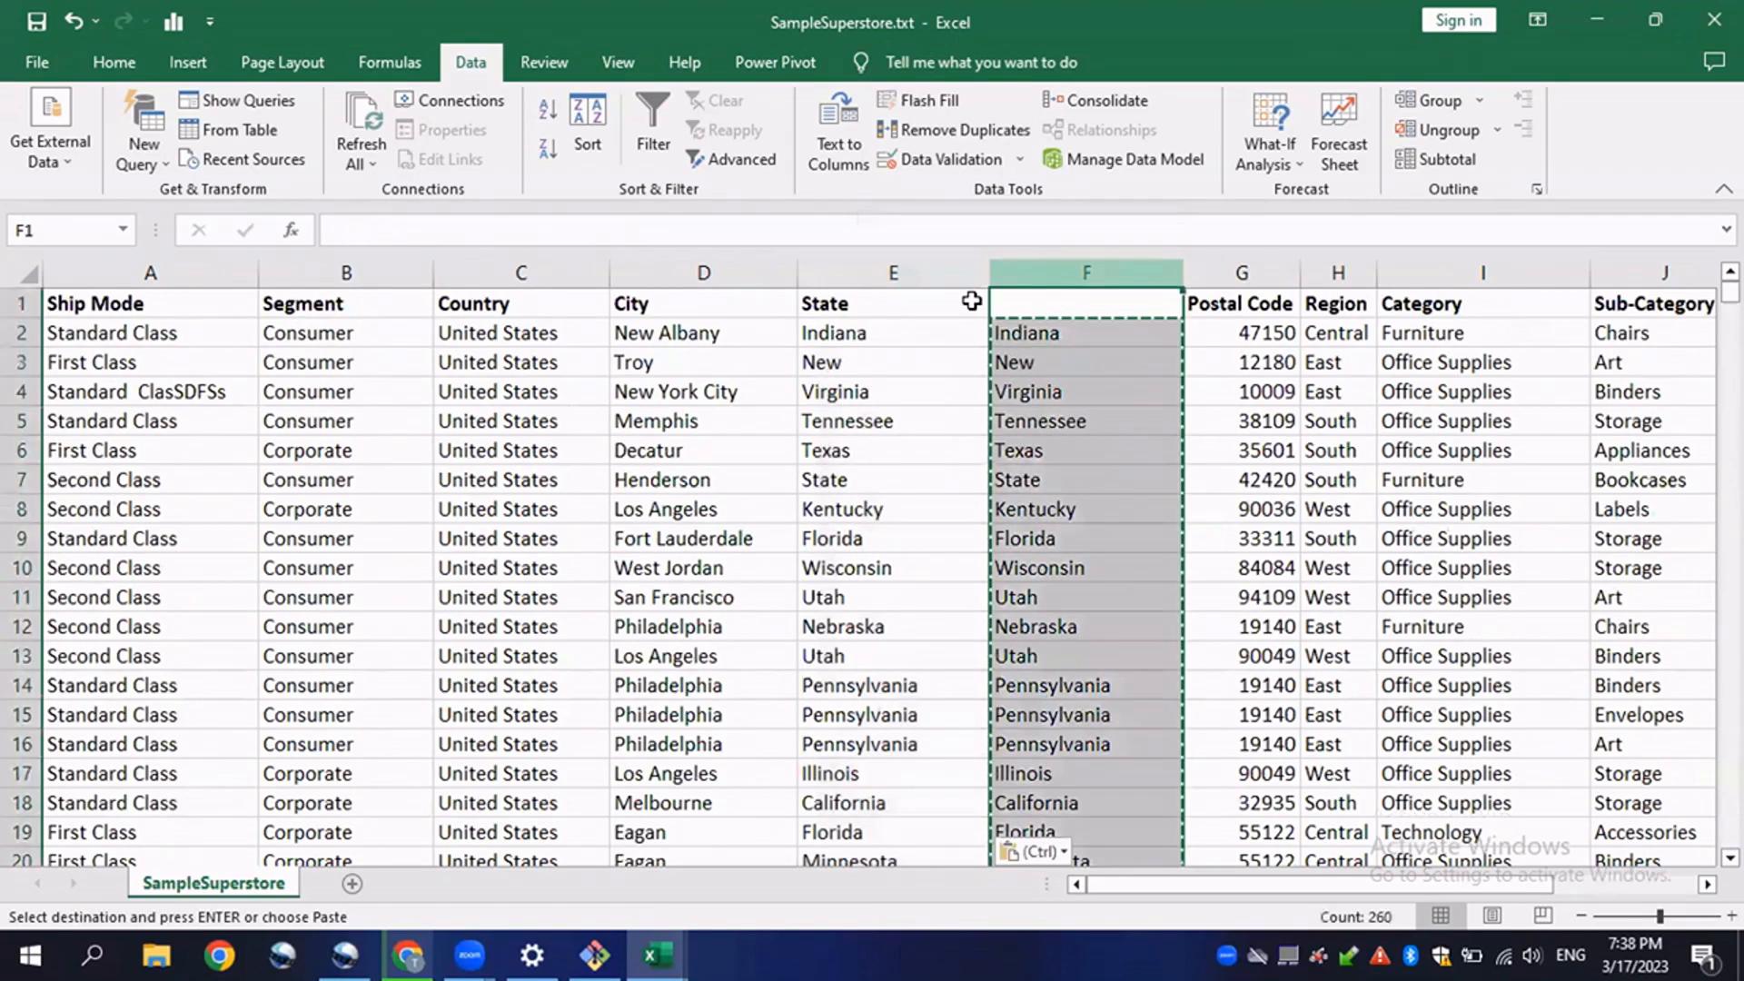
click(880, 338)
double_click(1043, 333)
key(Escape)
click(1093, 390)
click(1050, 334)
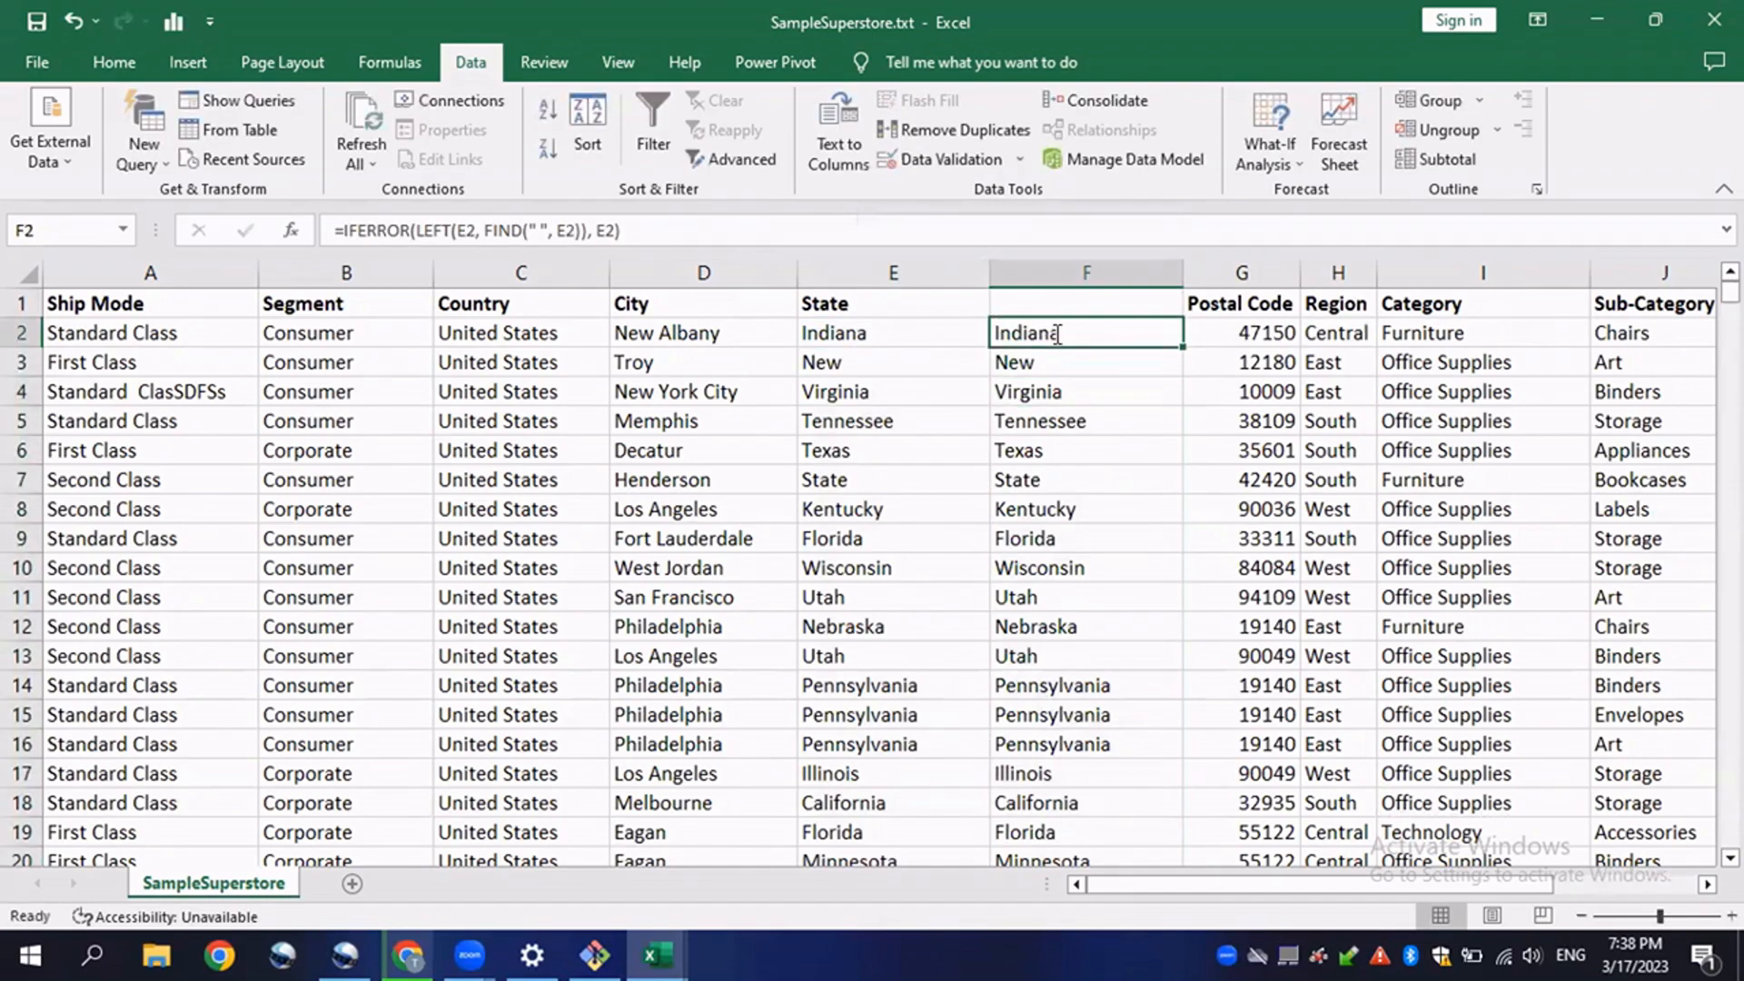
double_click(1058, 334)
key(Escape)
- Delete the whole helper column F between State and Postal Code
click(1080, 273)
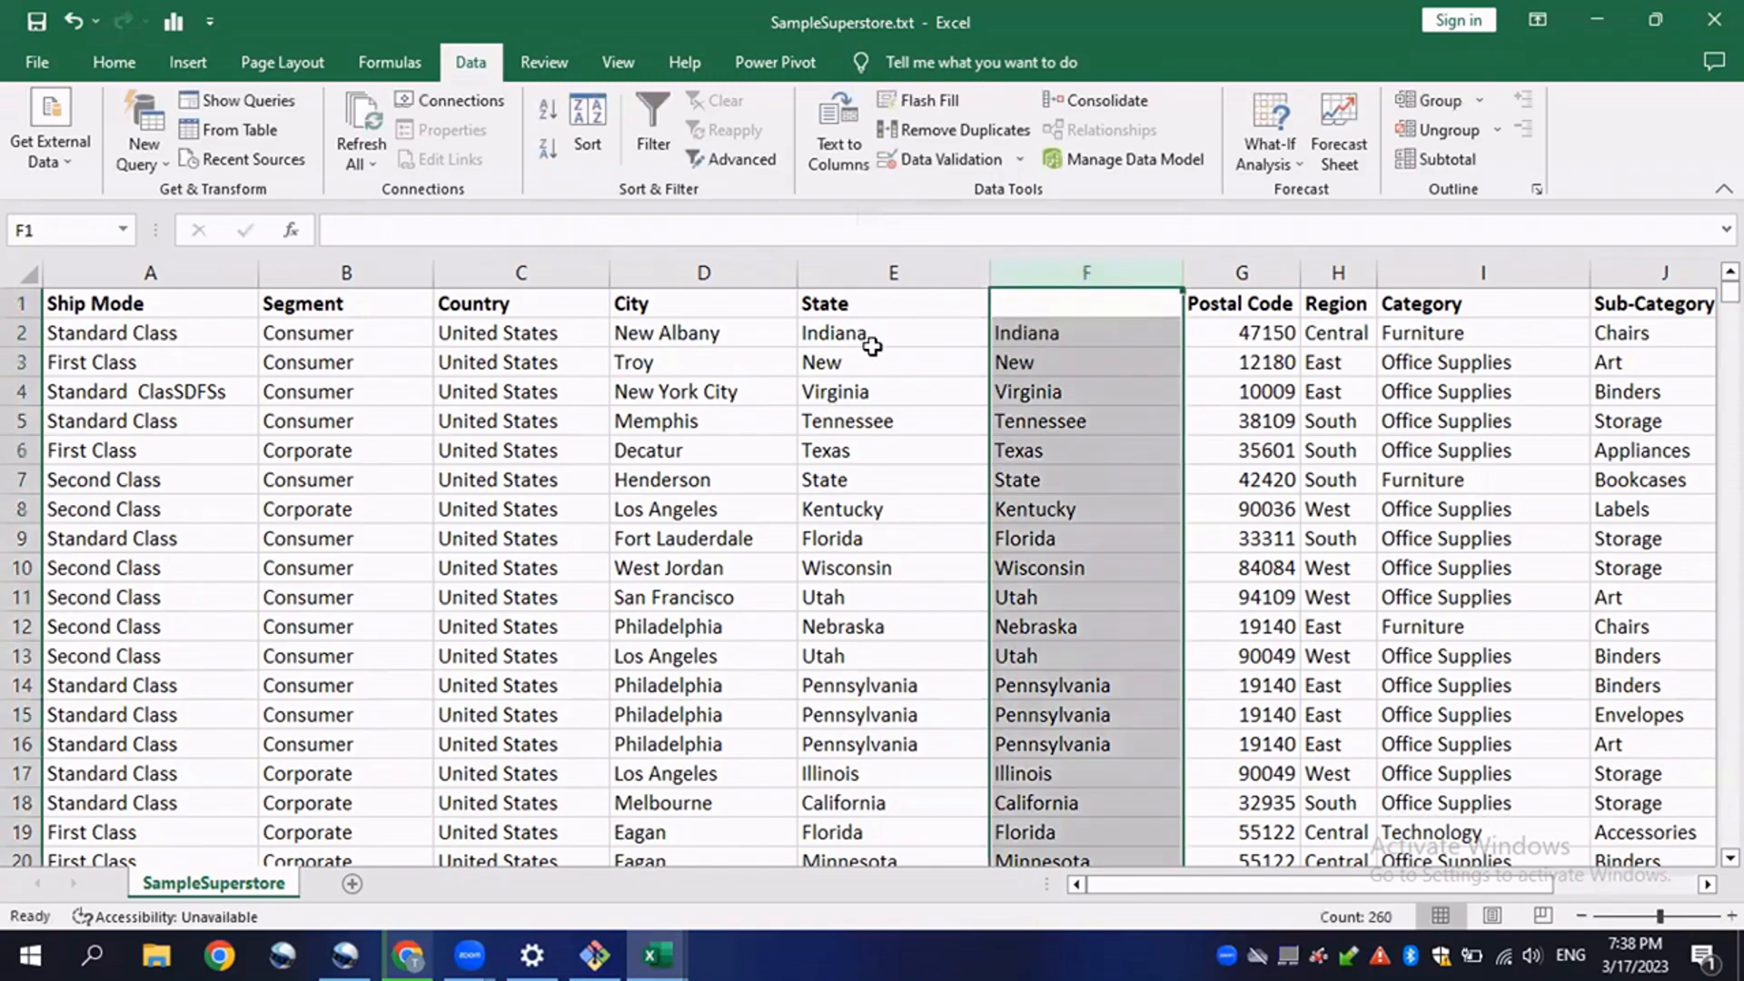
right_click(1065, 279)
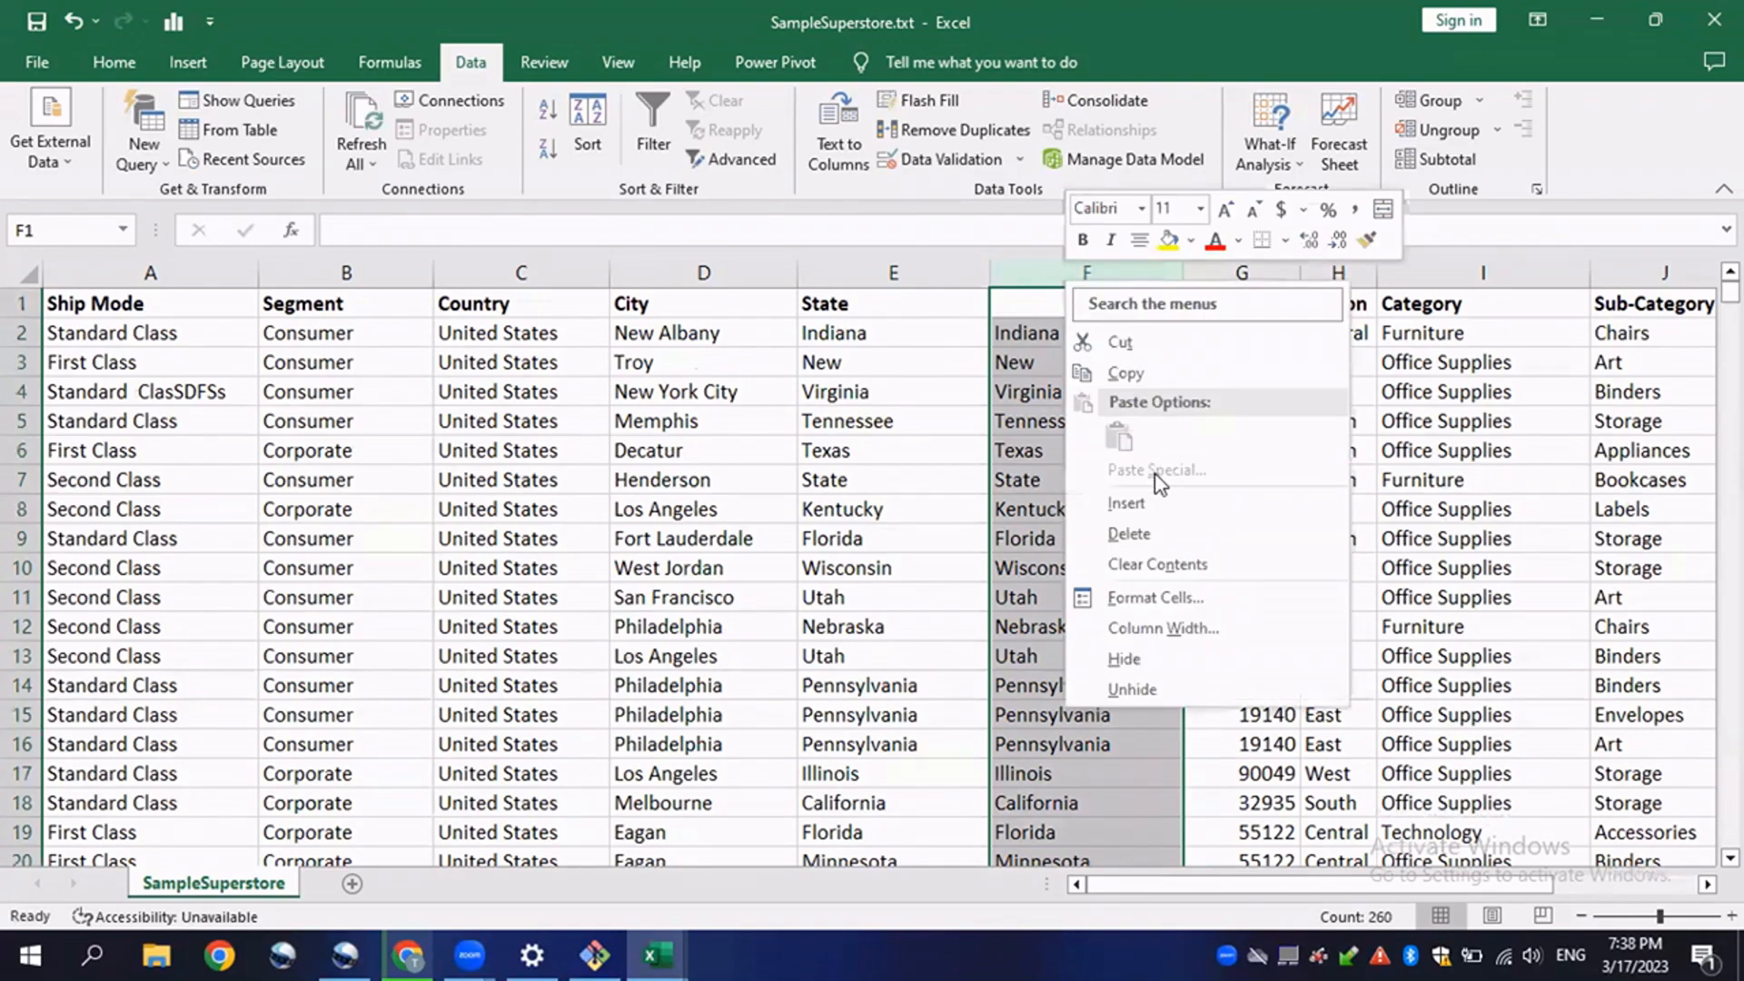
click(1128, 535)
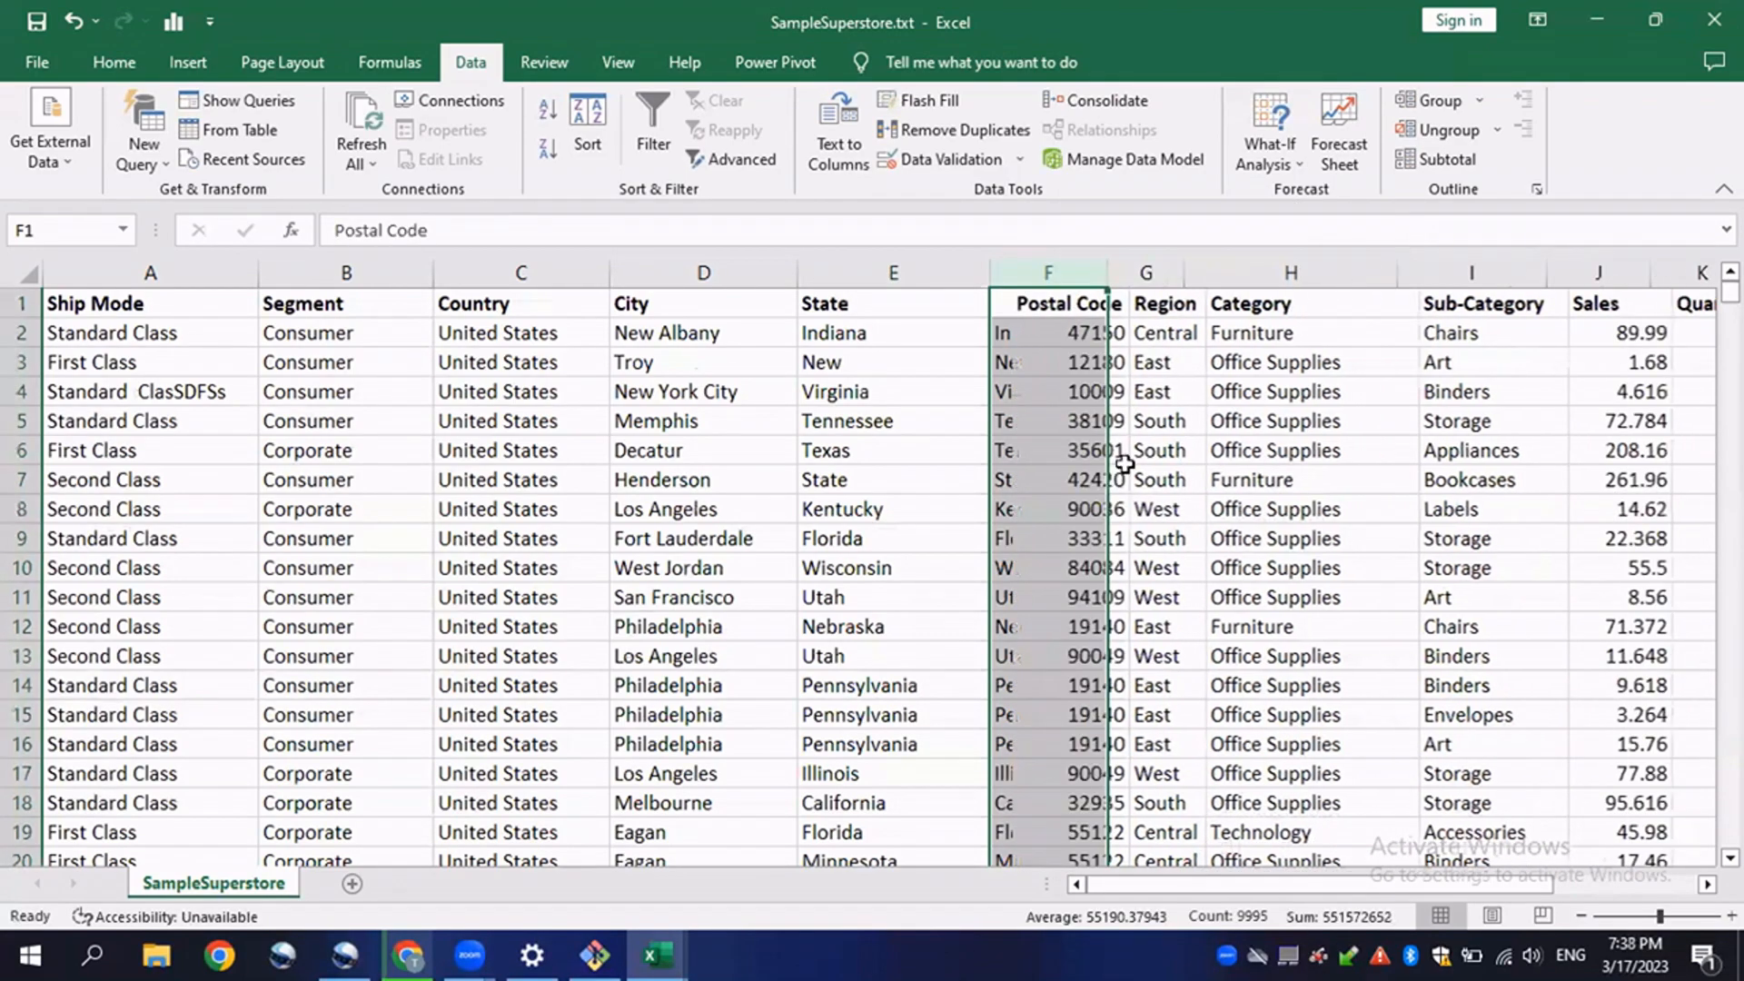
click(1153, 399)
- Format the Profit column as Number with one decimal place
scroll(465, 520, down, 1)
scroll(752, 545, down, 1)
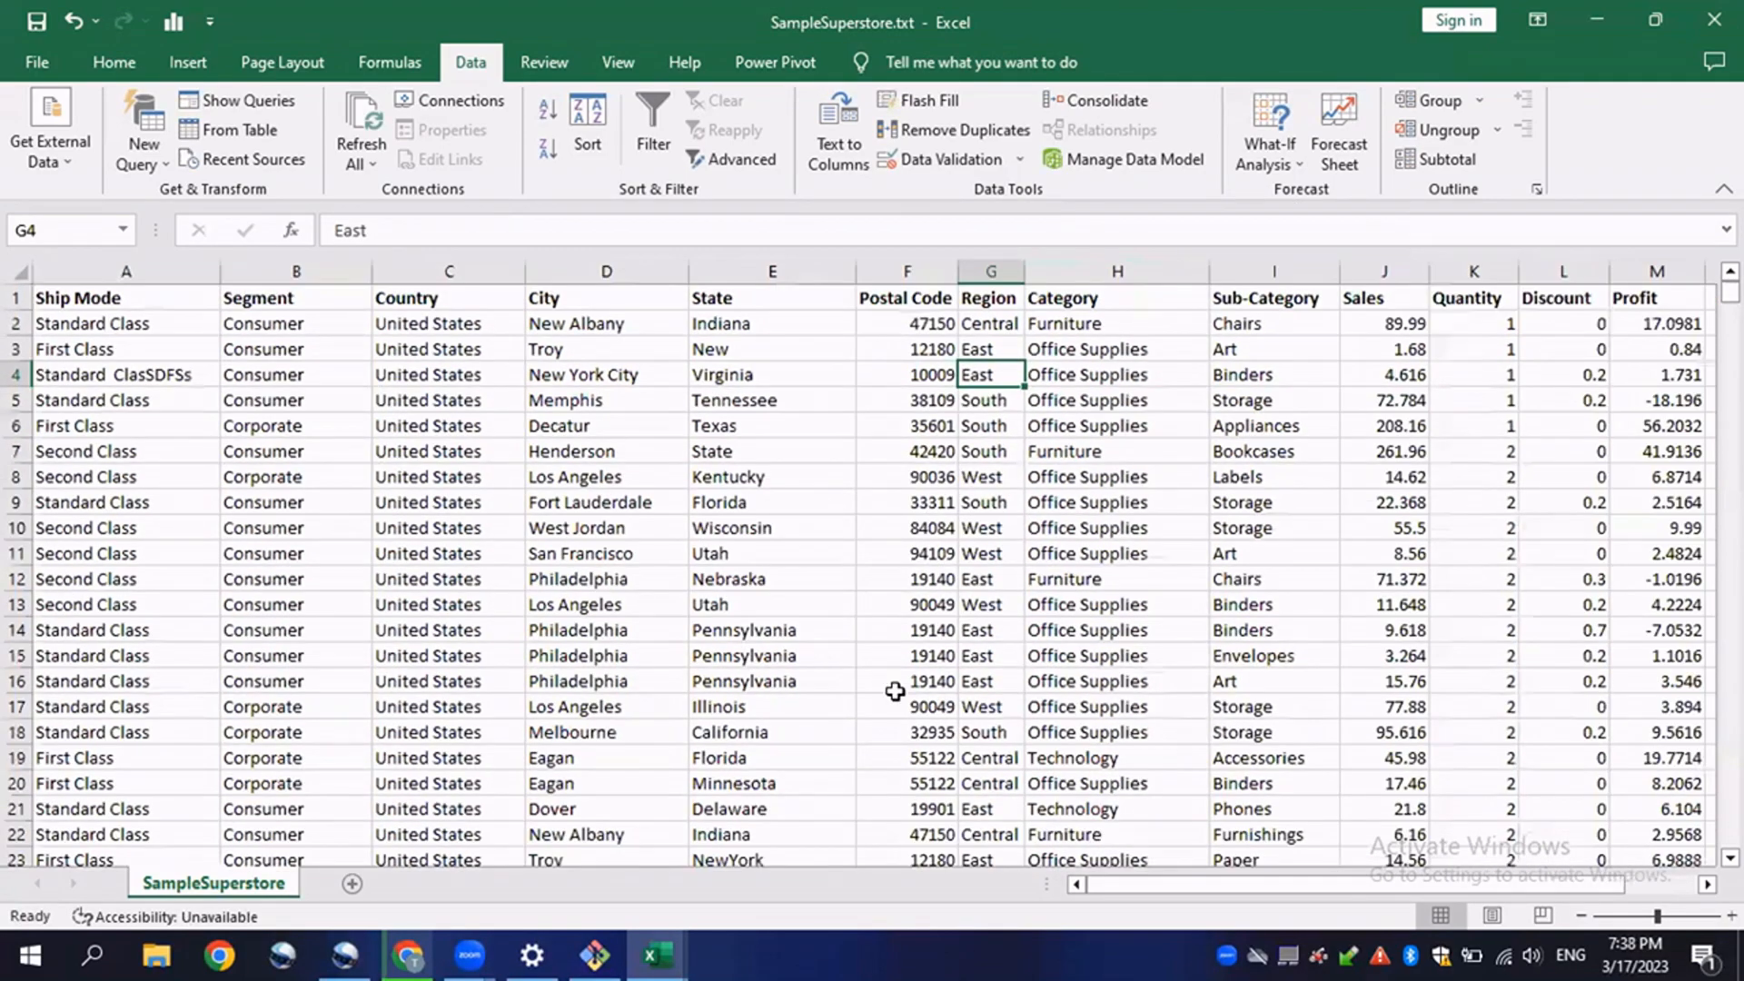
scroll(568, 609, down, 5)
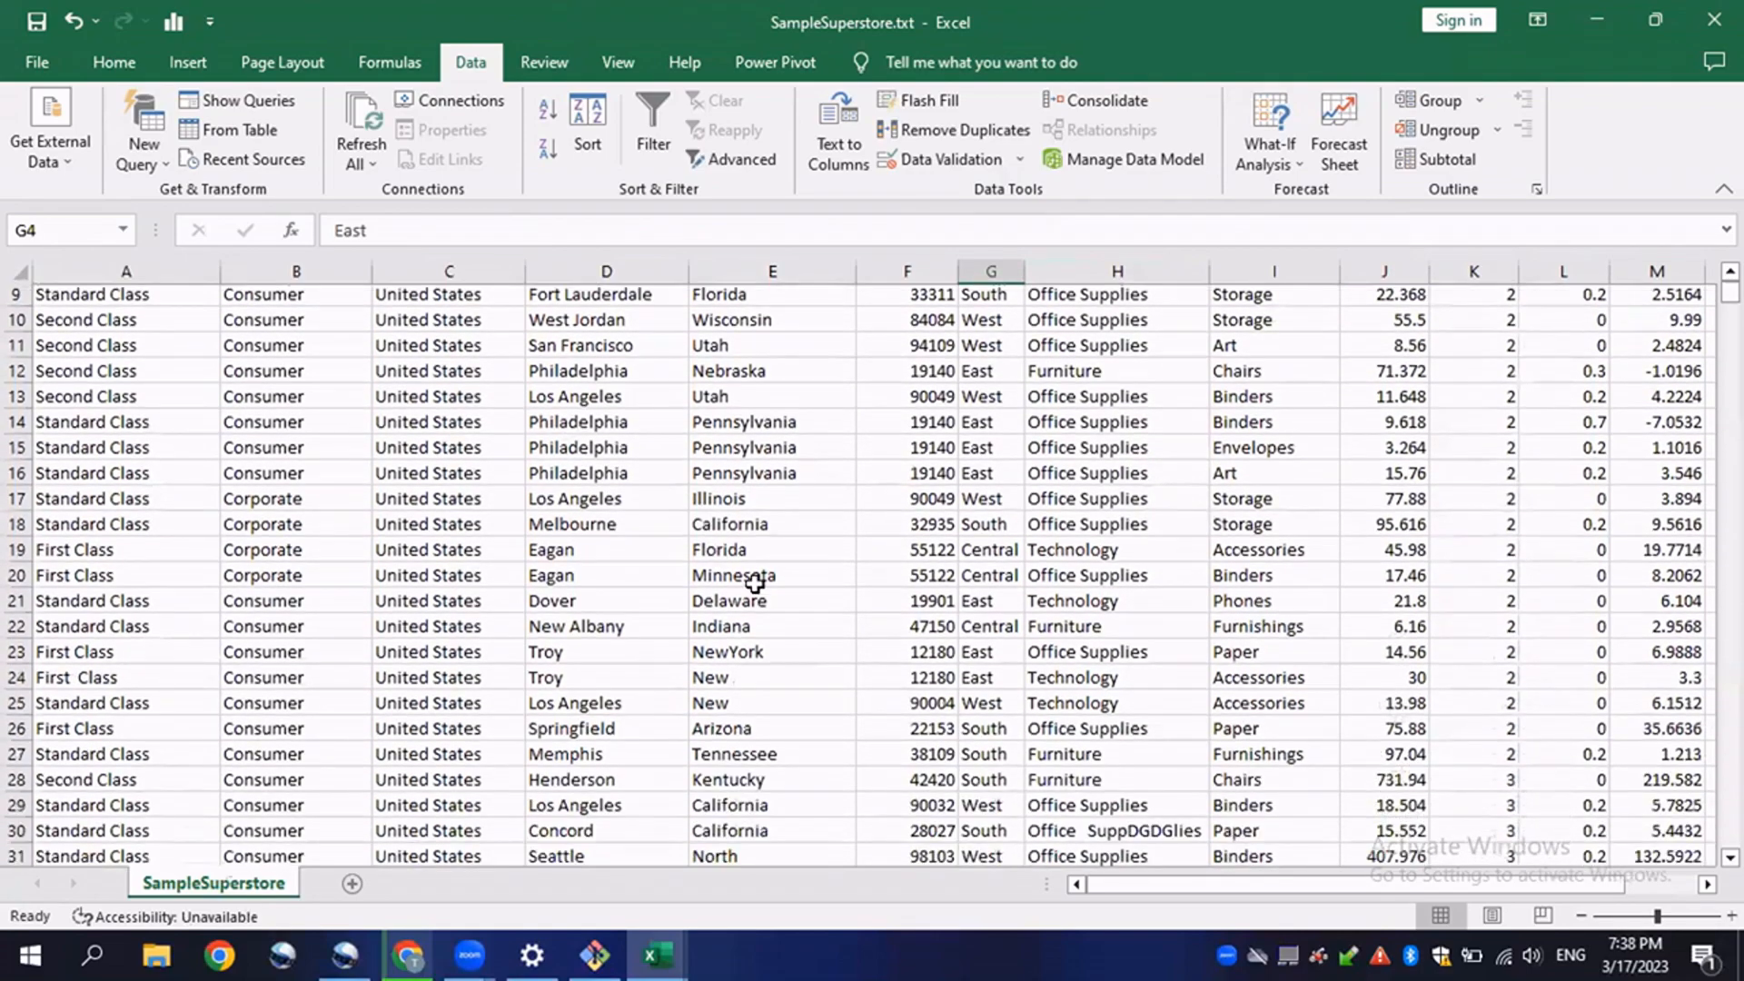
scroll(1090, 545, up, 5)
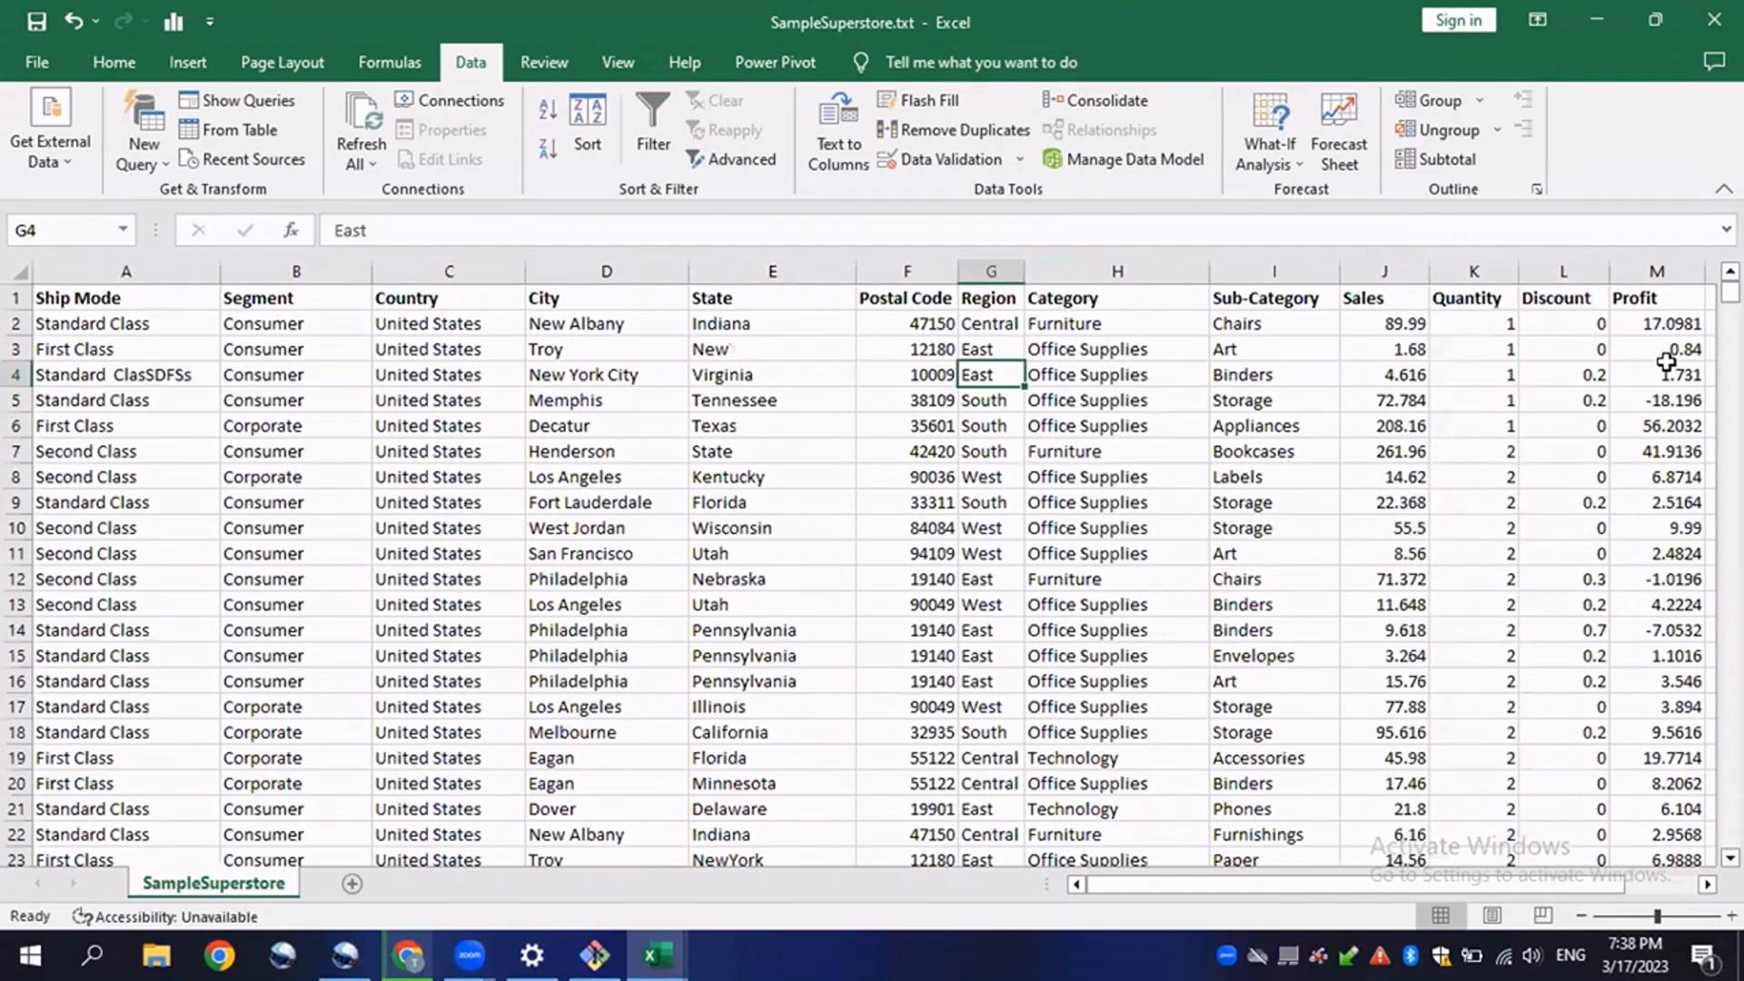
click(1643, 272)
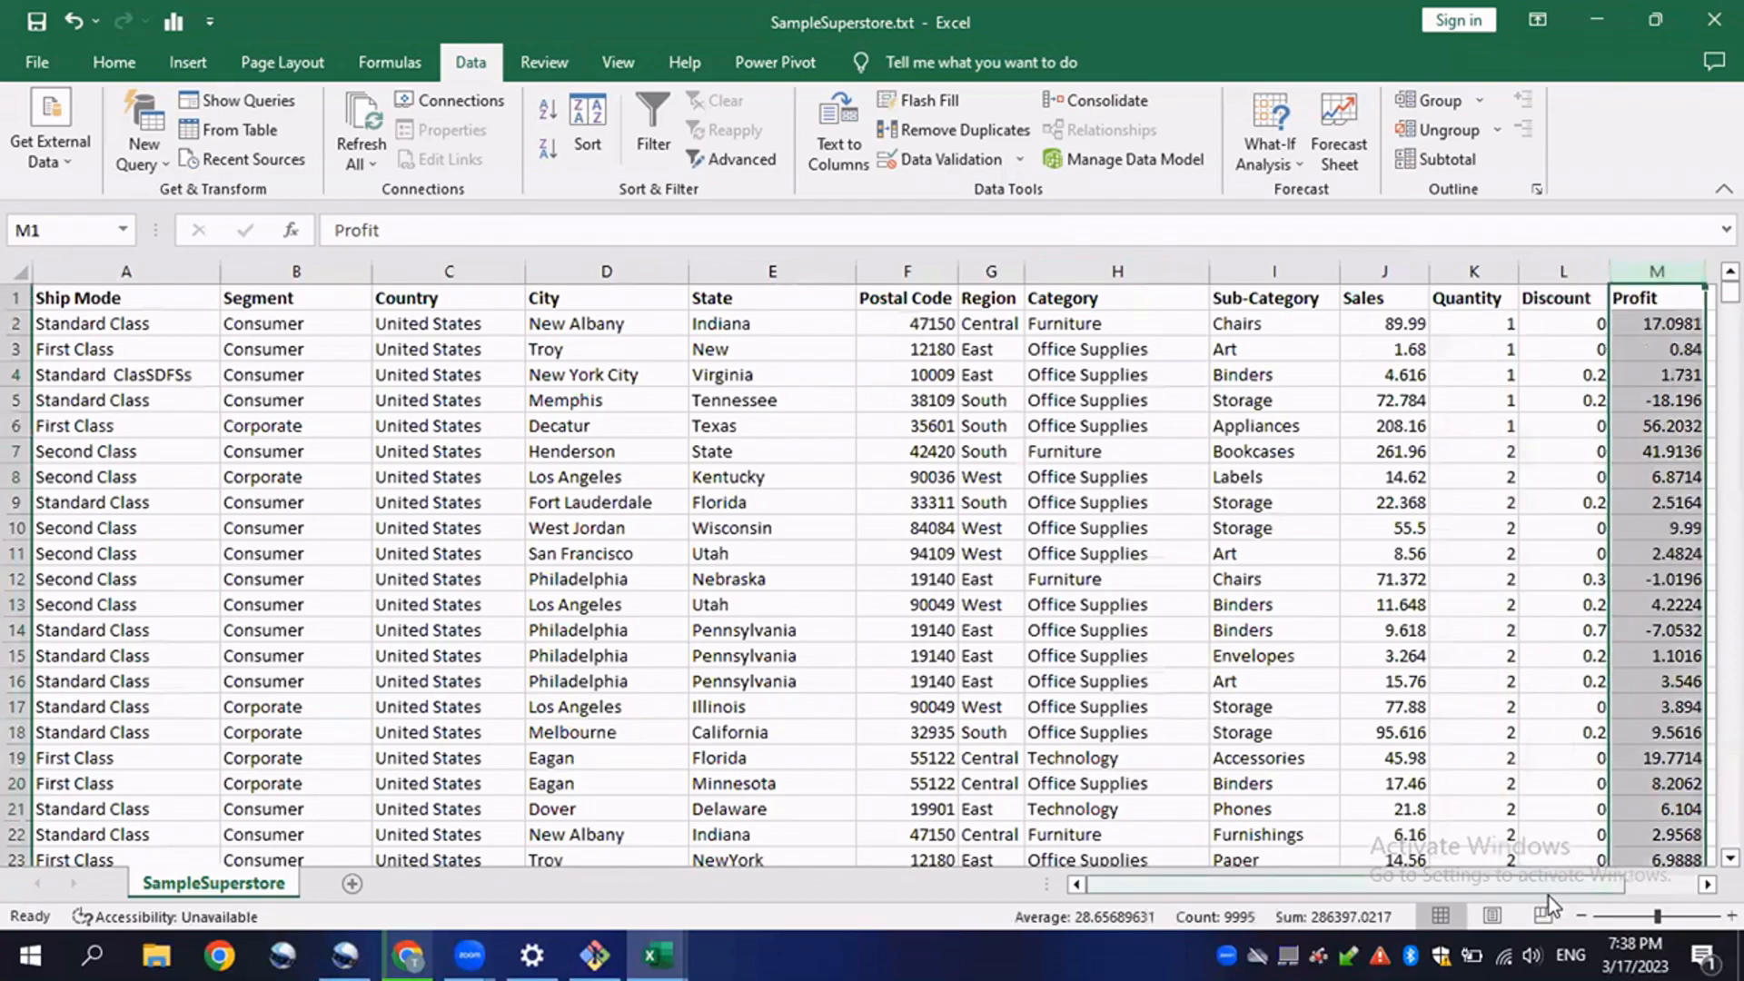
drag(1527, 888, 1564, 886)
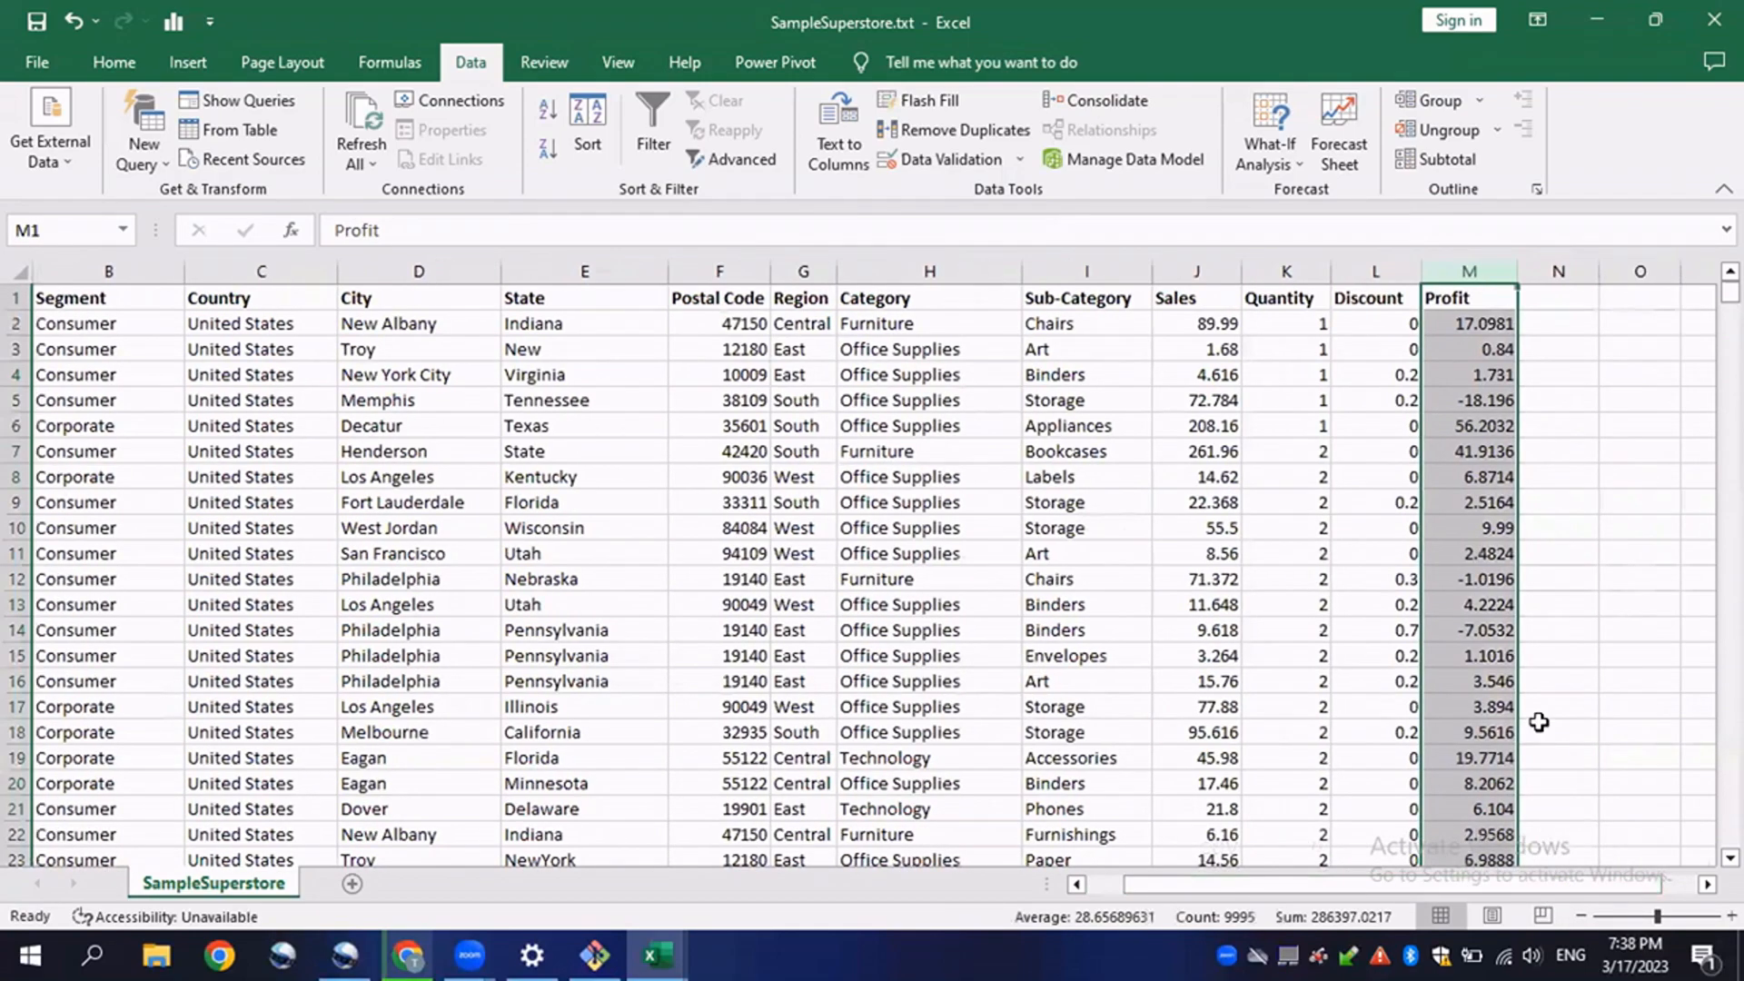
click(114, 64)
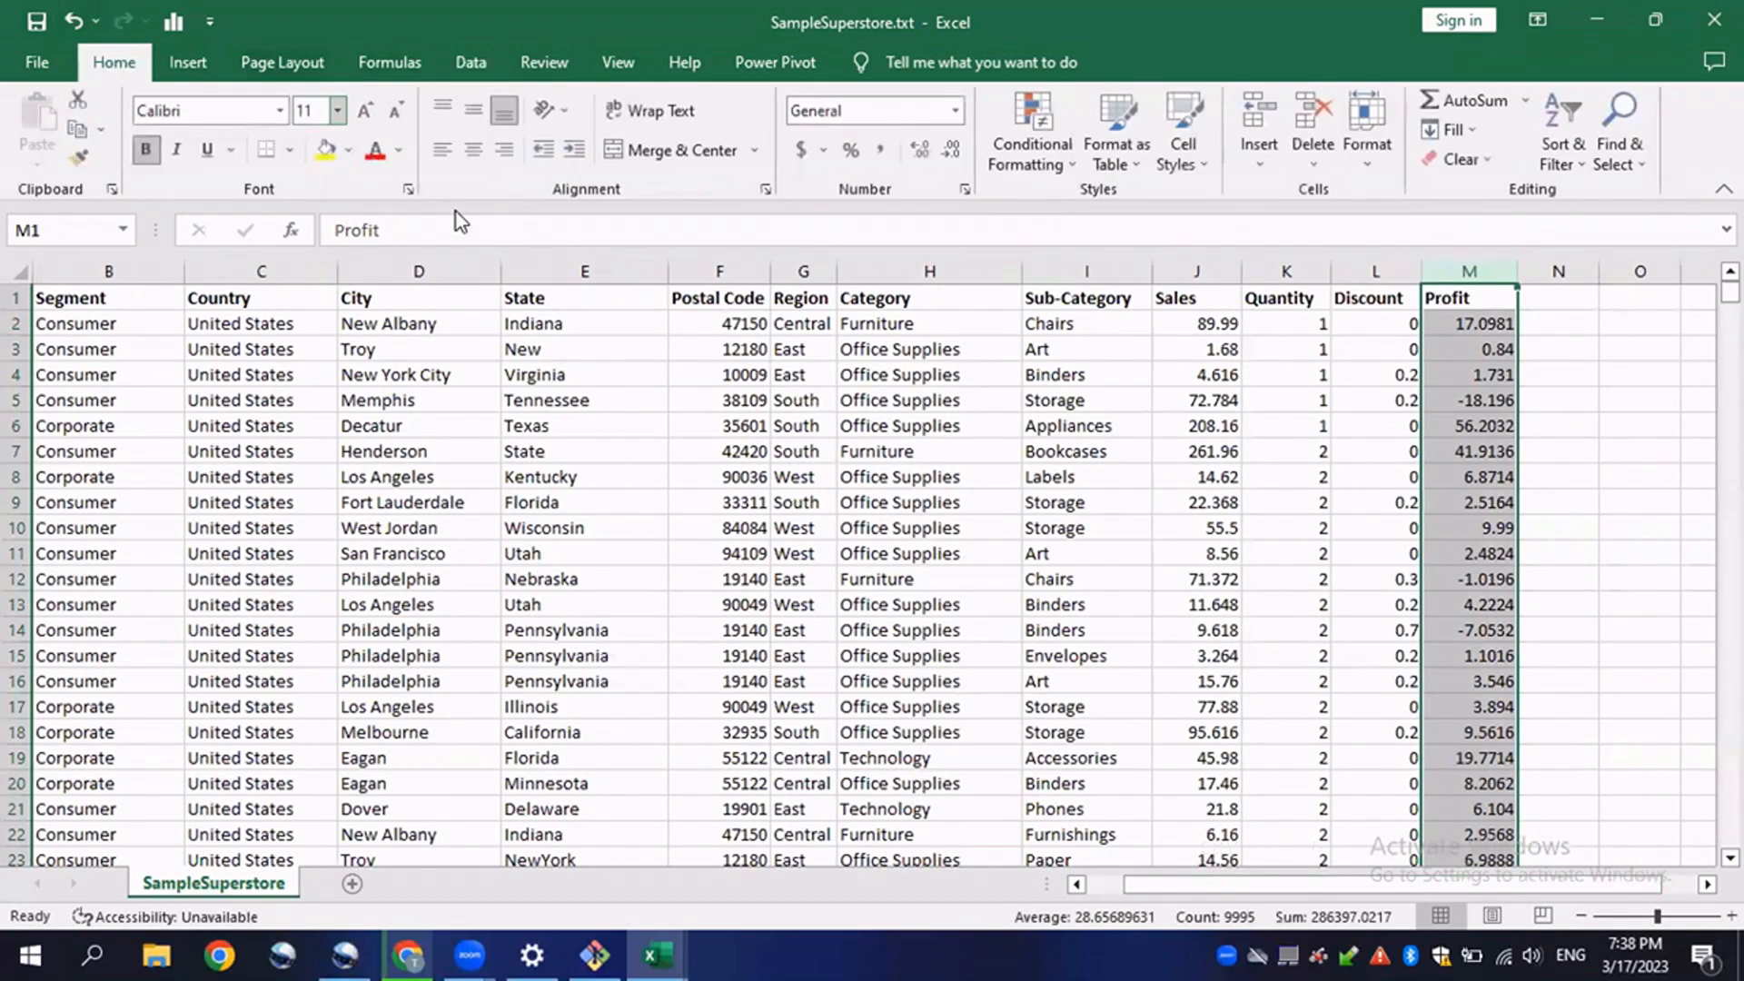
click(954, 110)
click(896, 210)
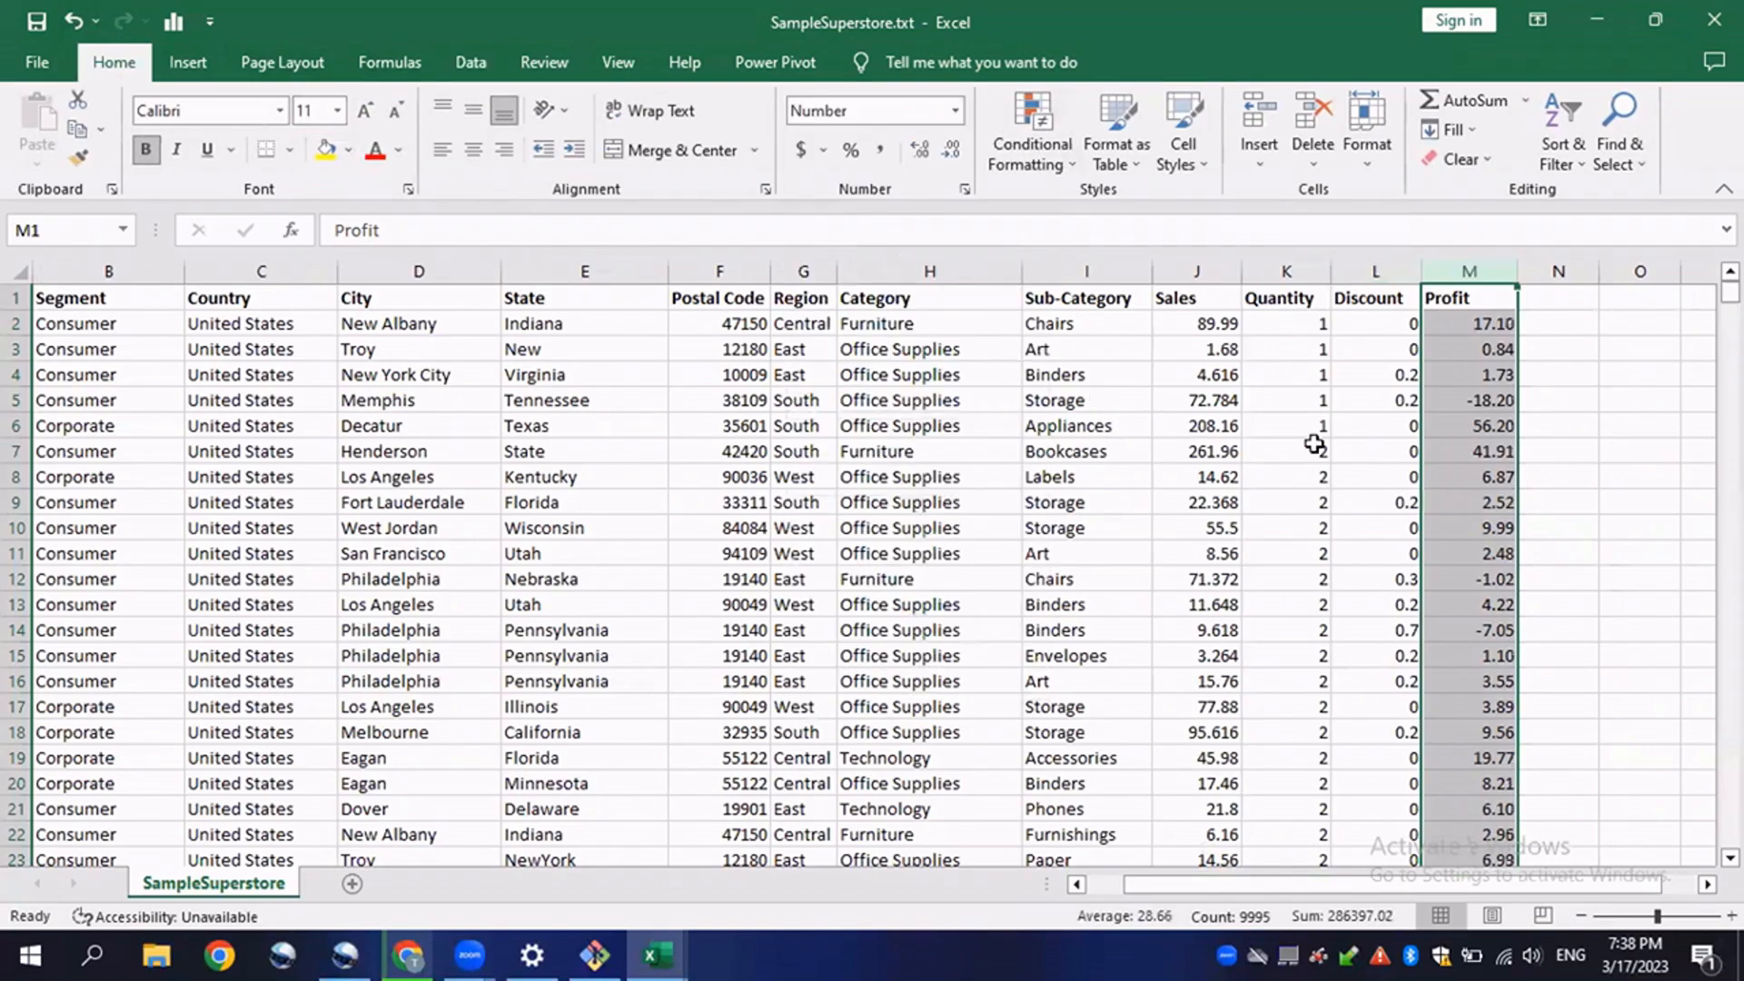
click(951, 152)
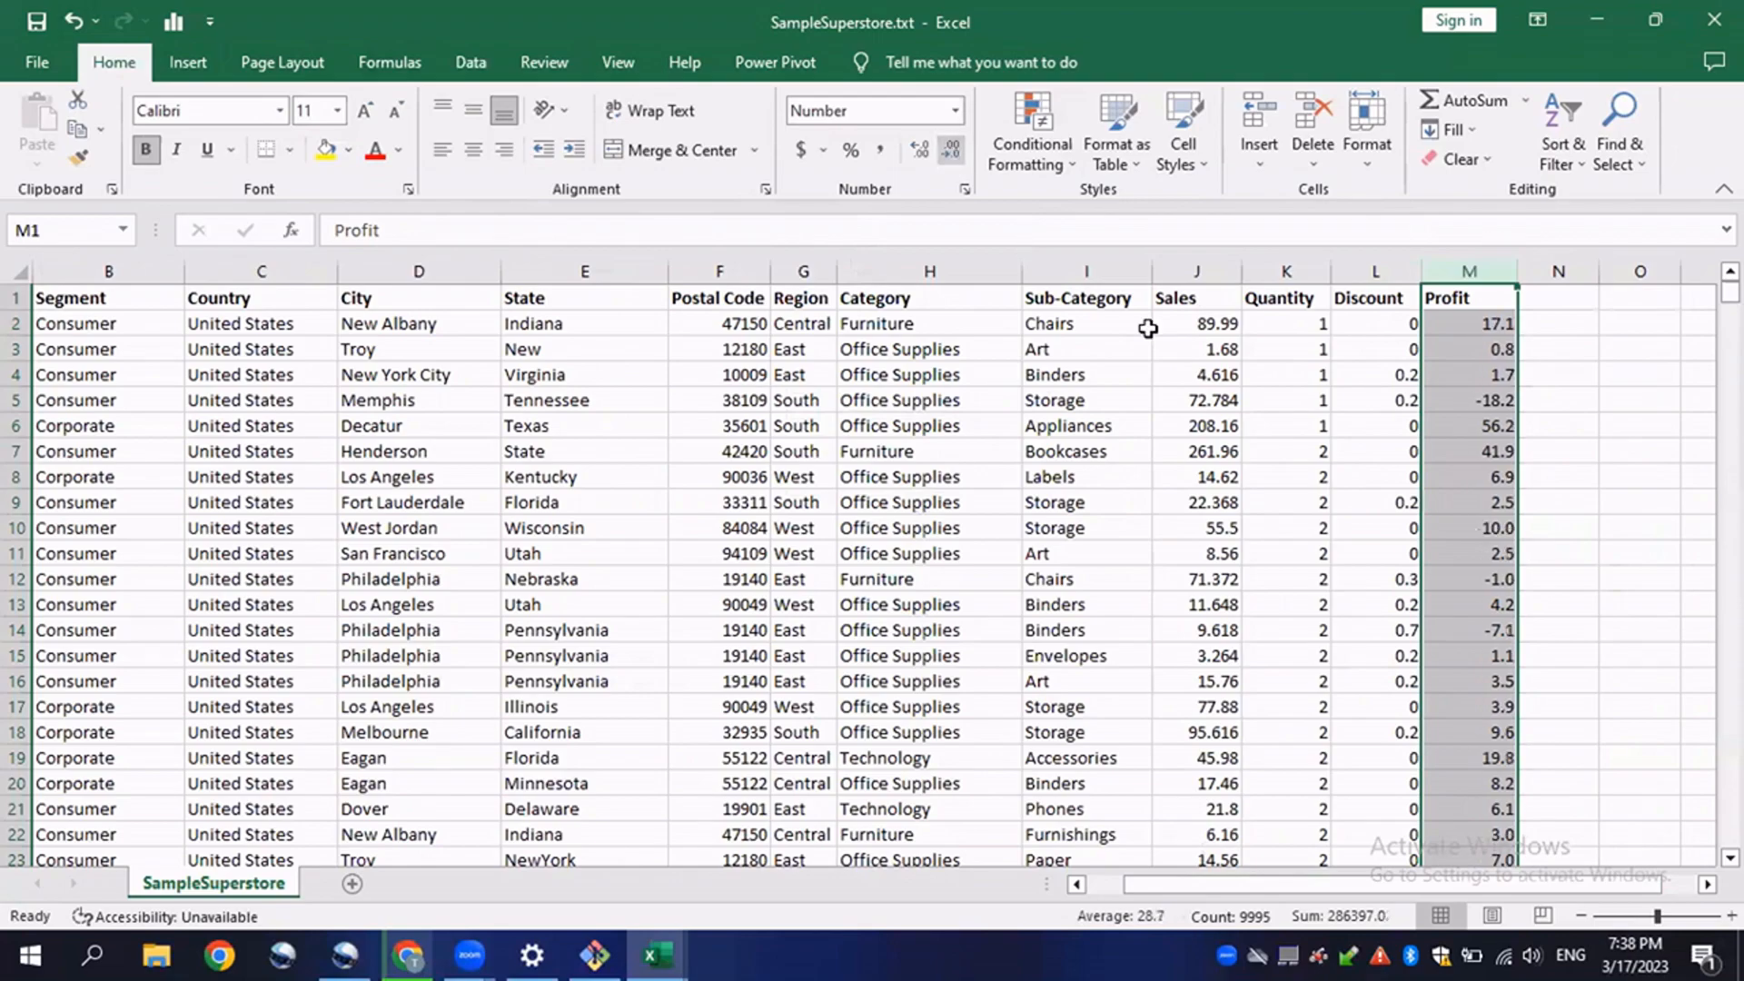
click(1479, 380)
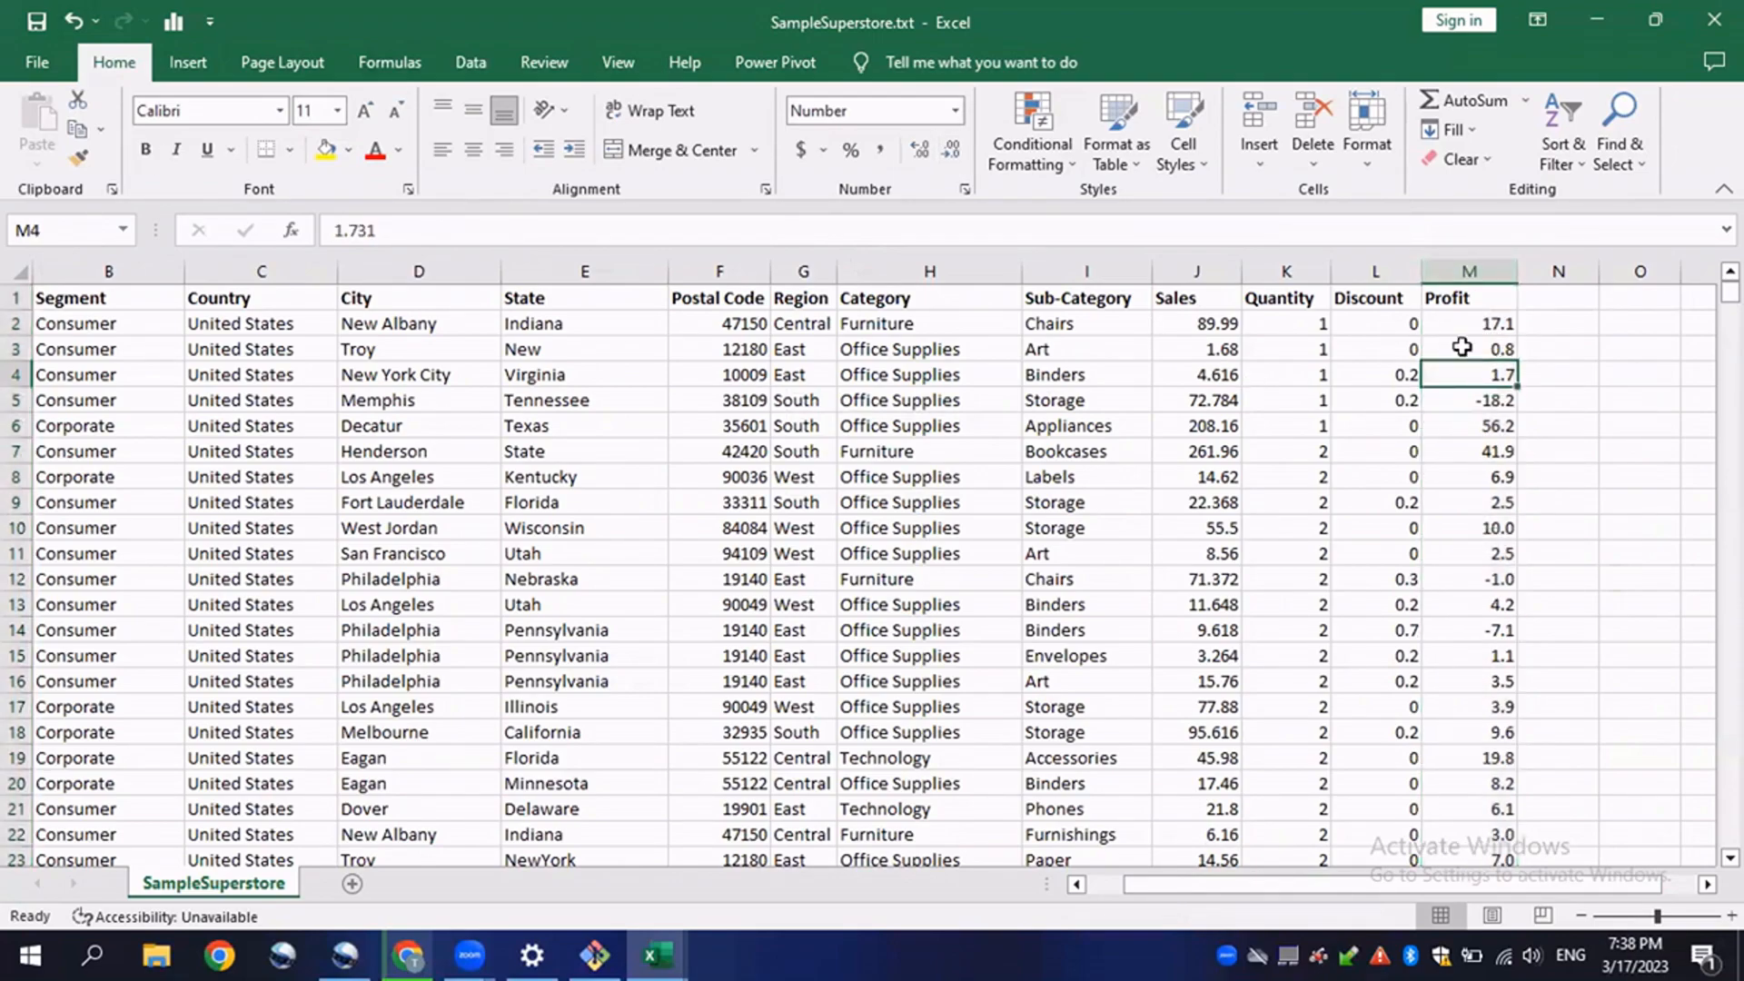
- Apply blue gradient-fill data bars to the Discount column with conditional formatting
click(1026, 120)
click(1384, 388)
click(1375, 271)
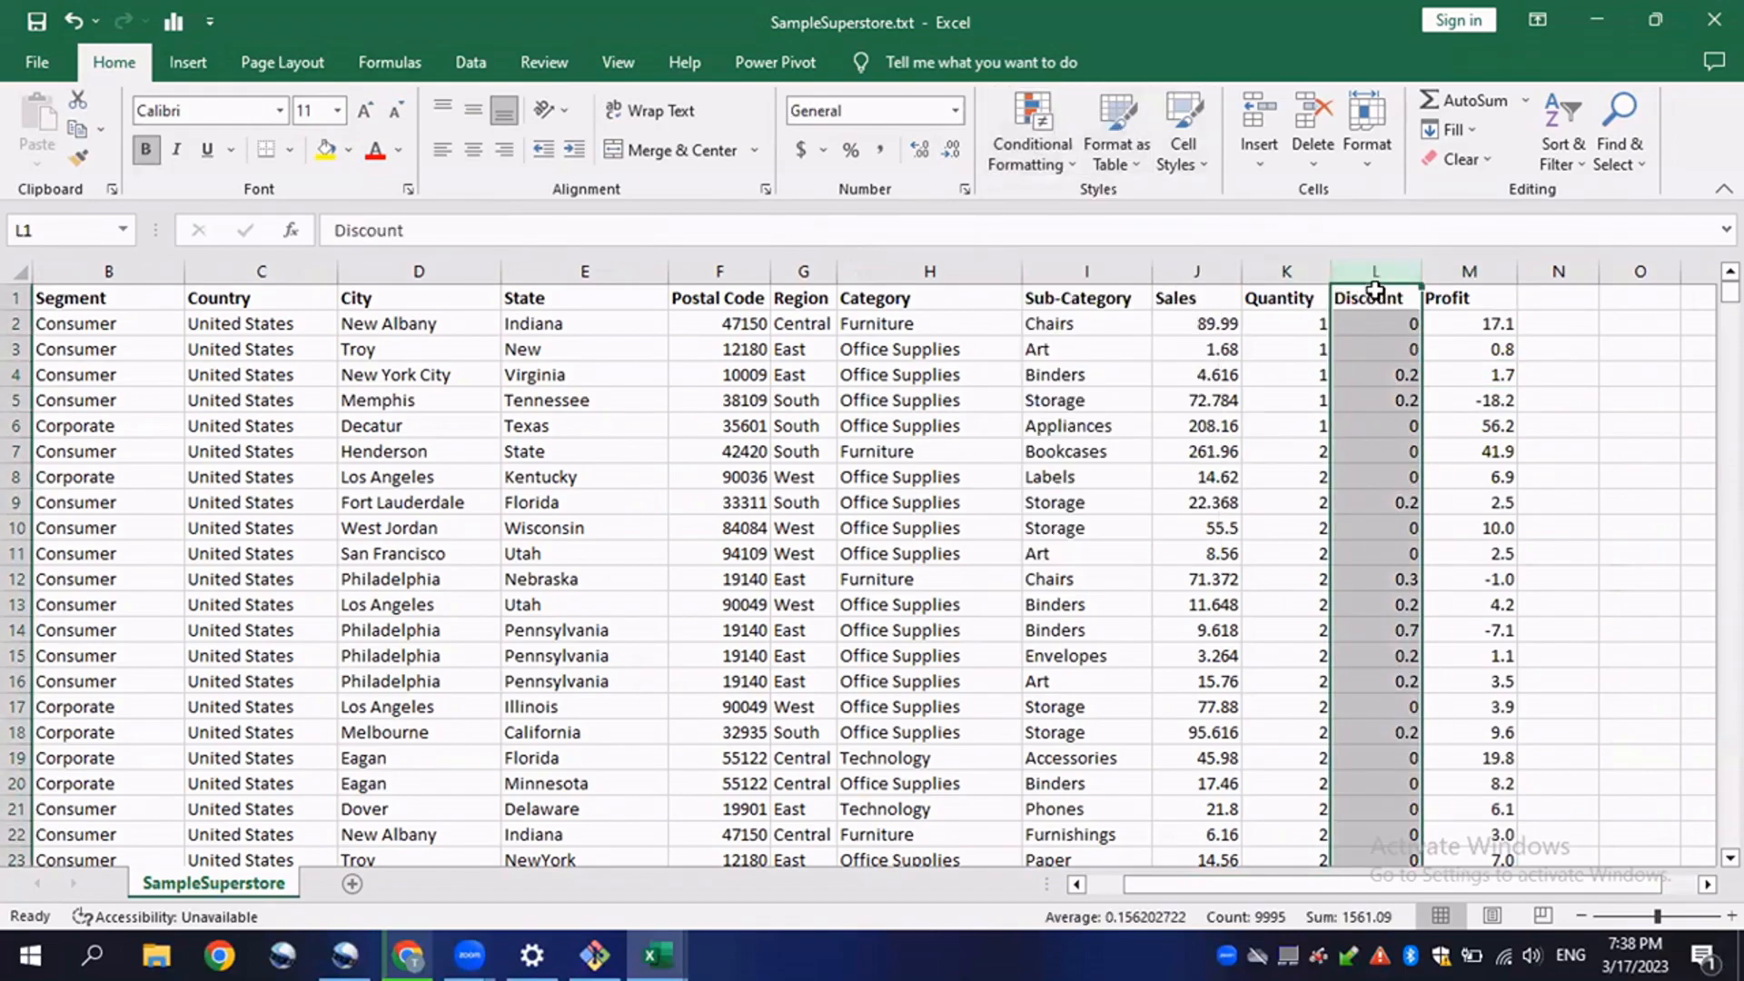
click(1026, 144)
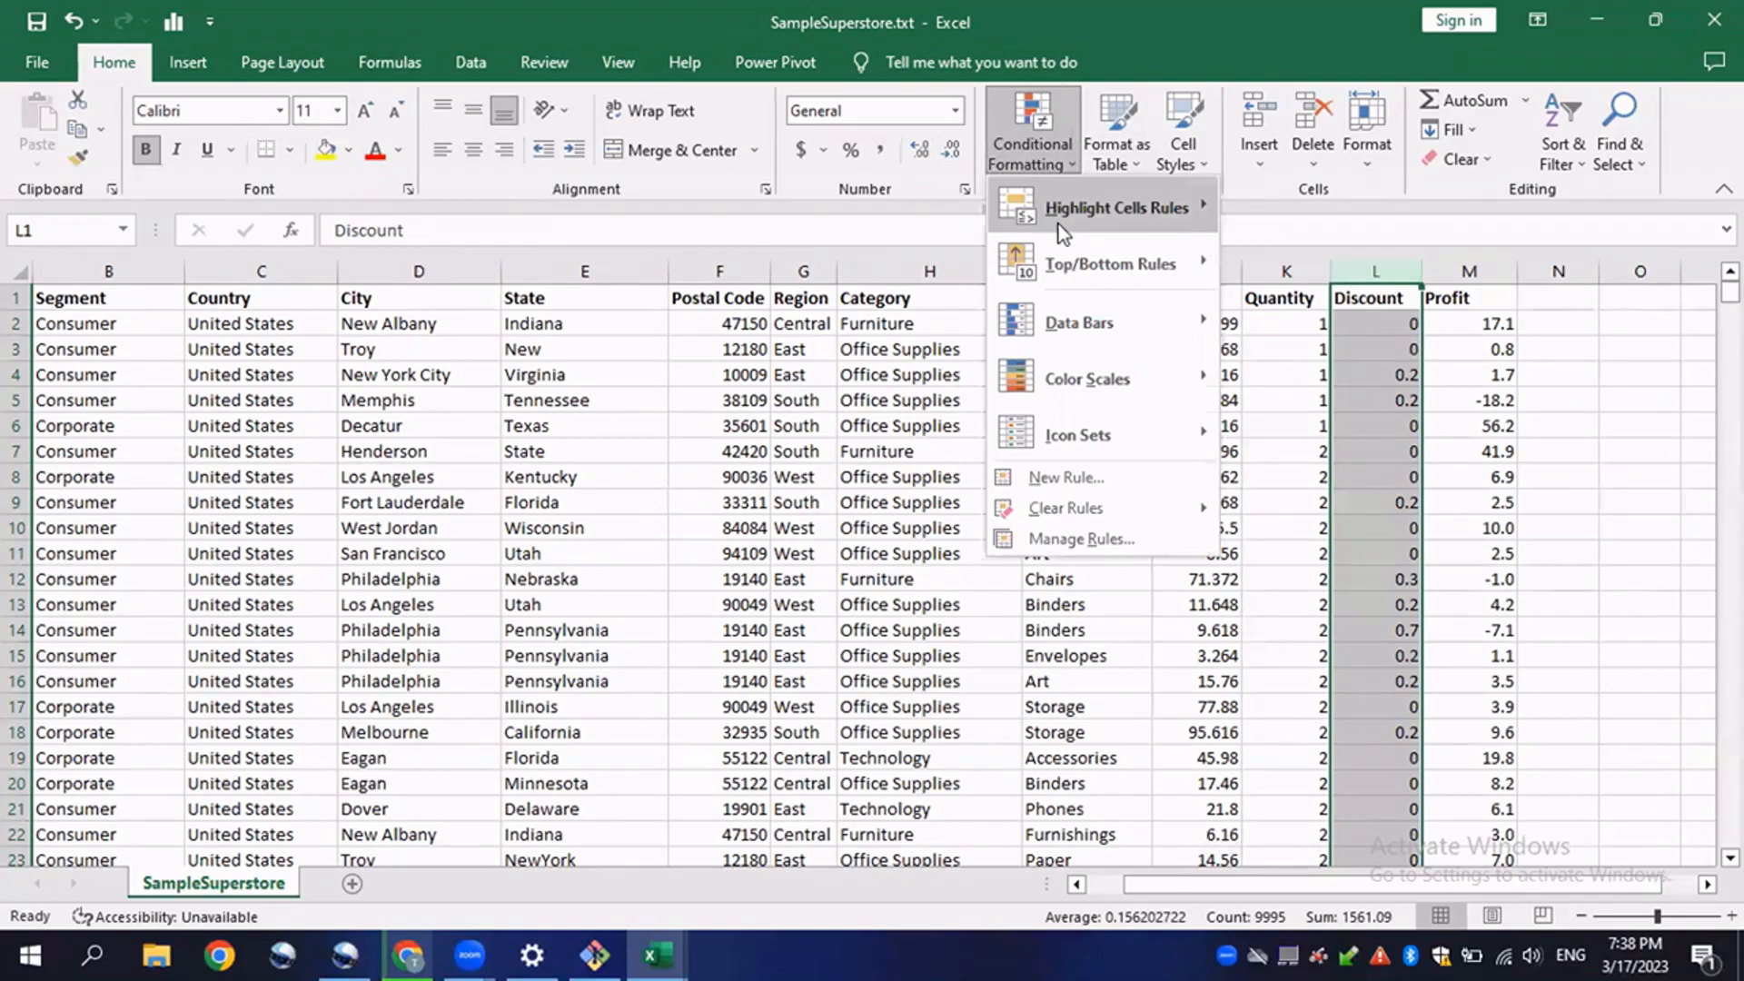
mouse_move(1087, 211)
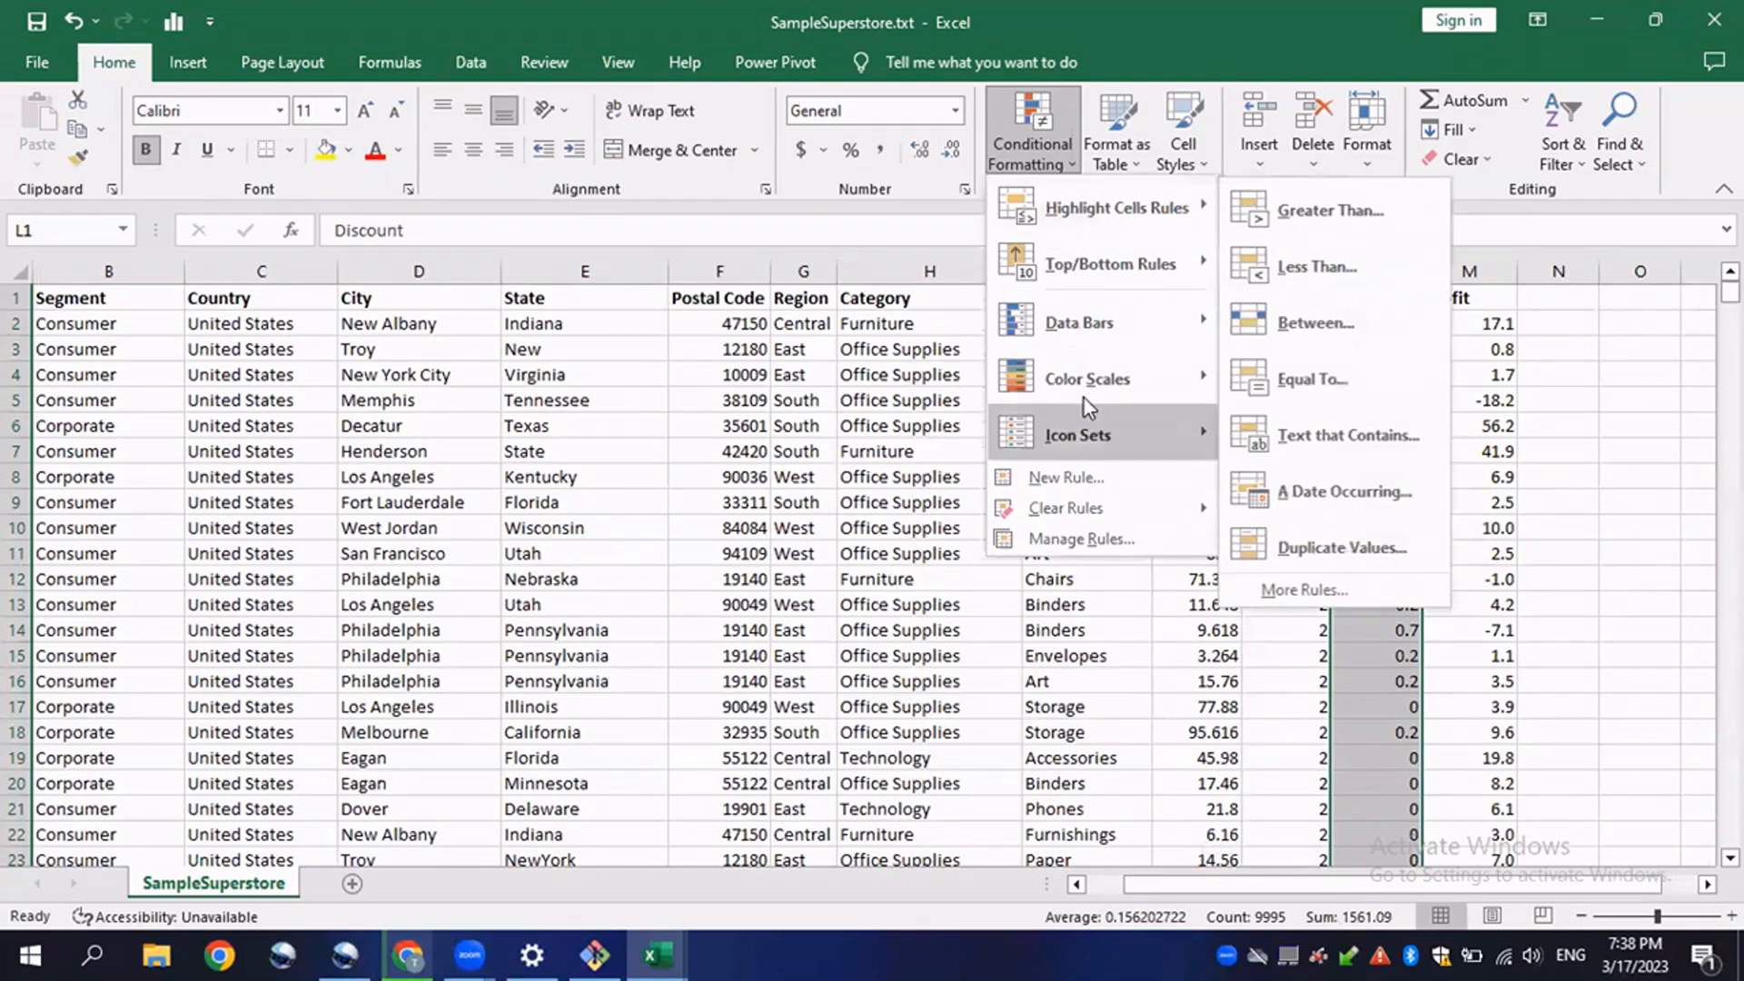
mouse_move(1108, 323)
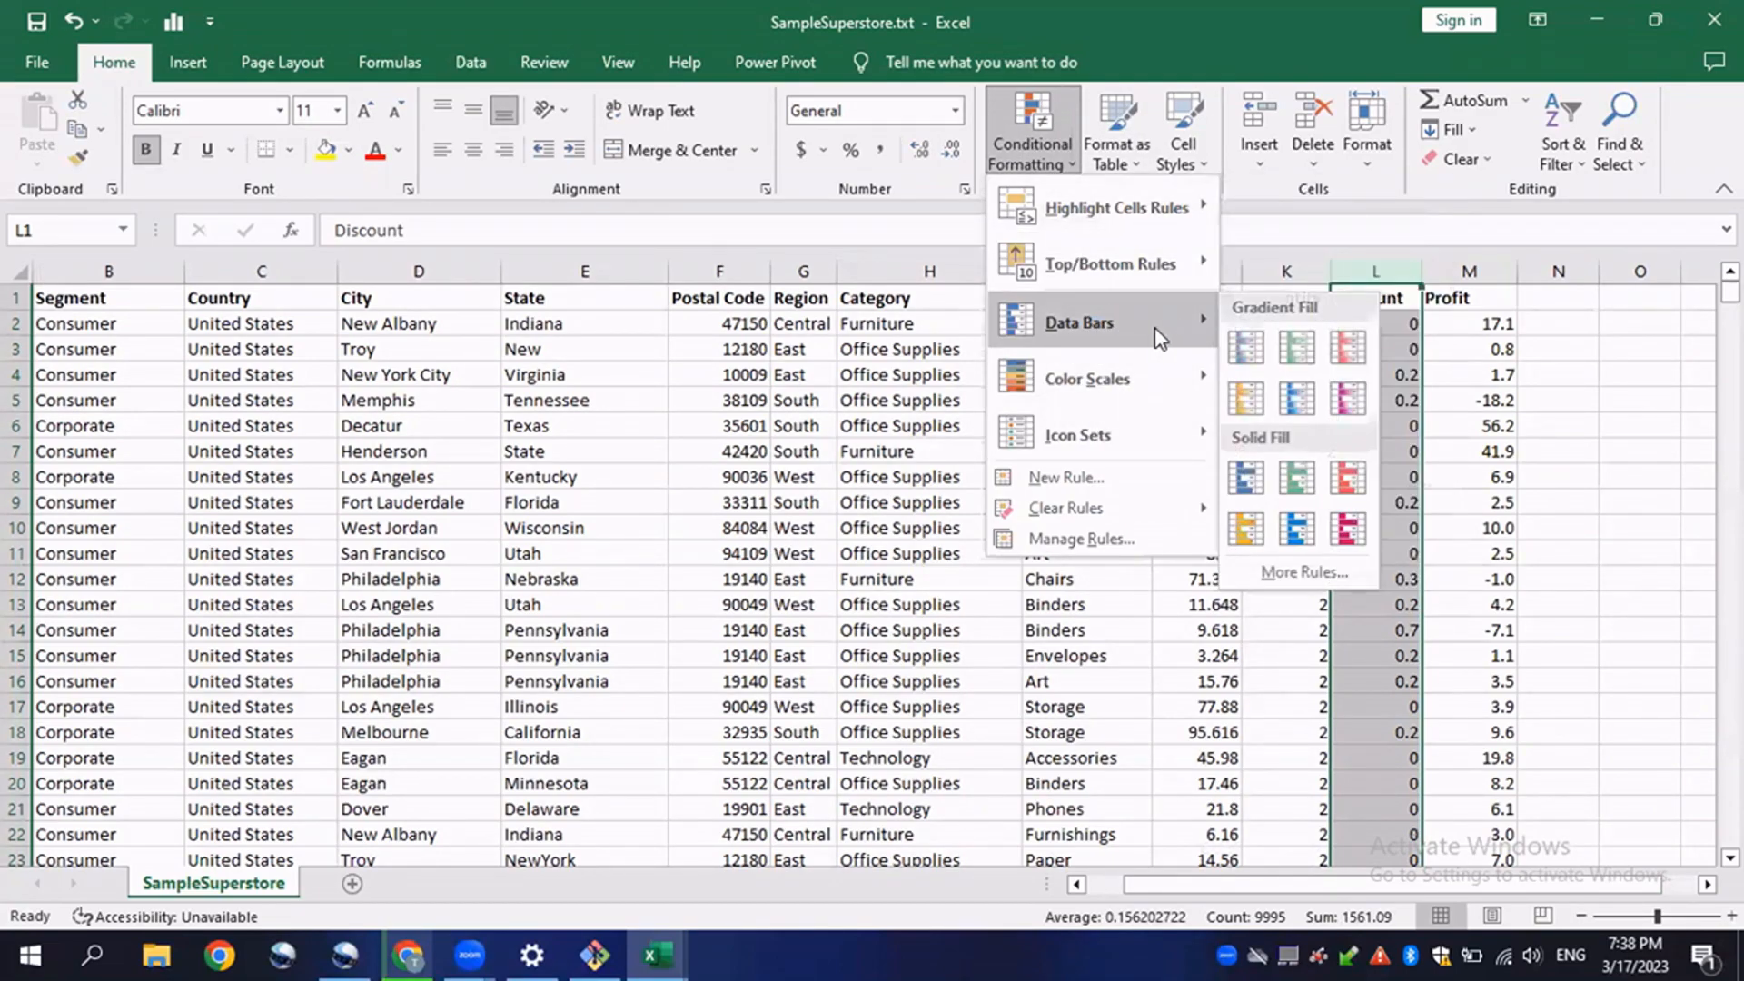
click(1245, 346)
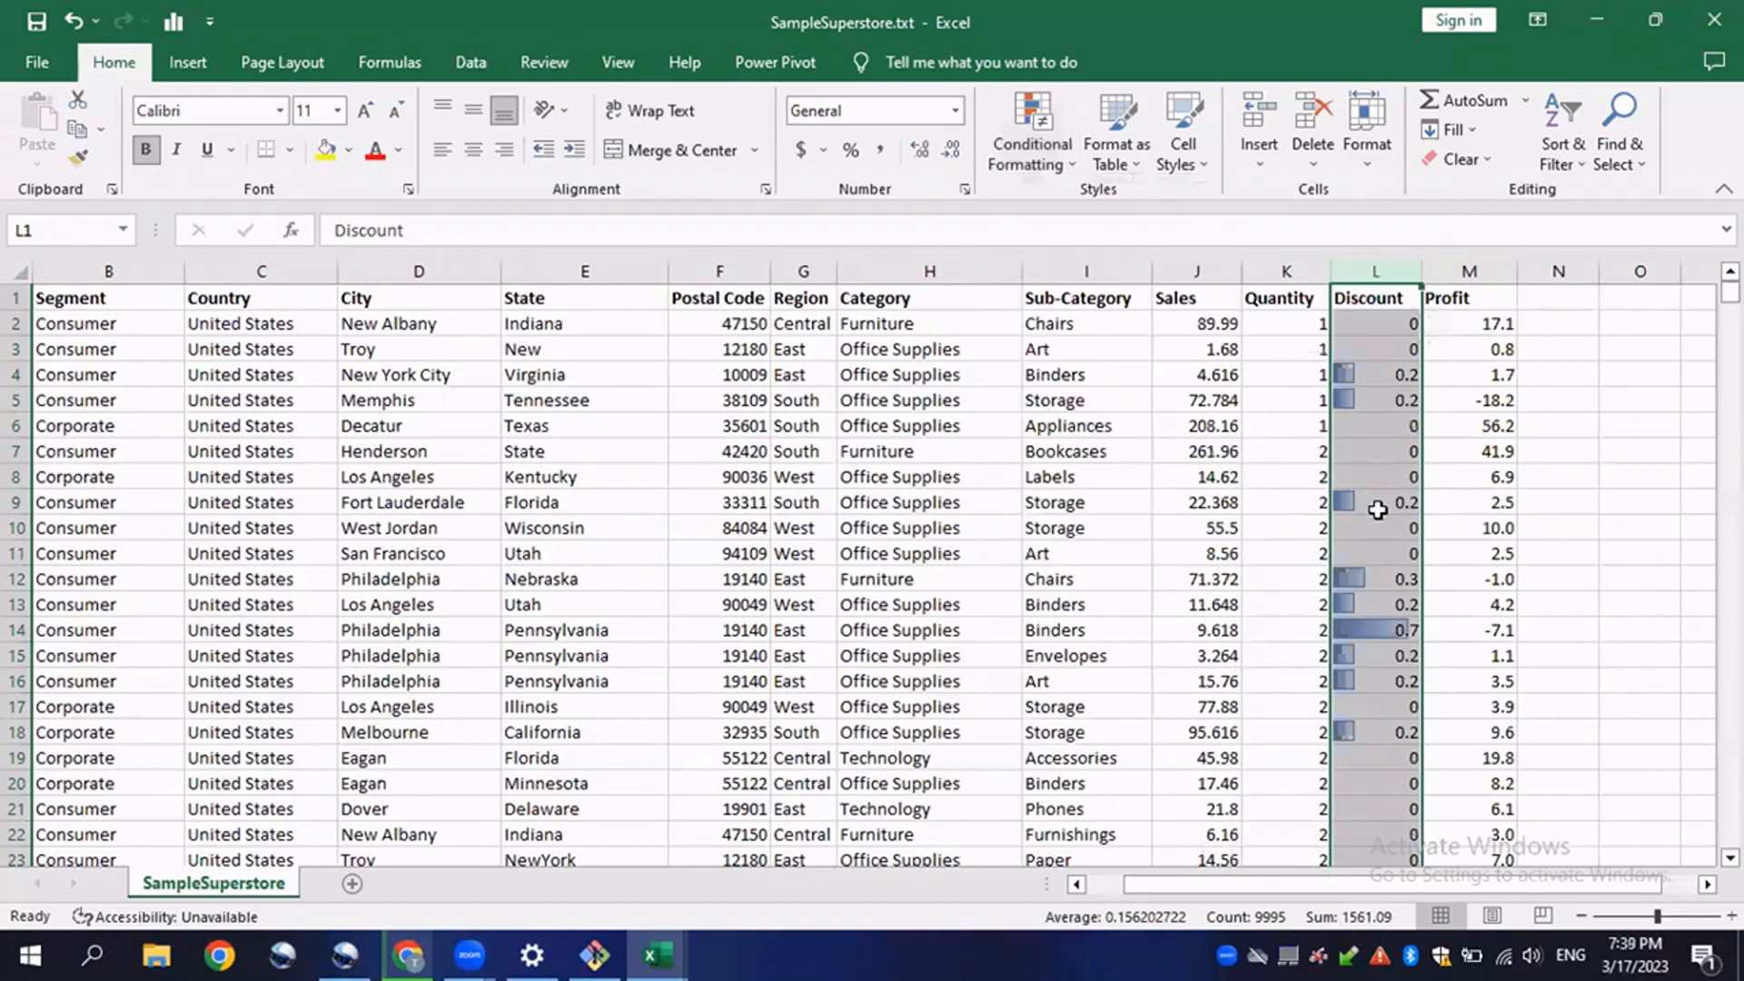
- Examine the data bars down the Discount column, comparing the bar lengths of high and low discounts
click(1403, 630)
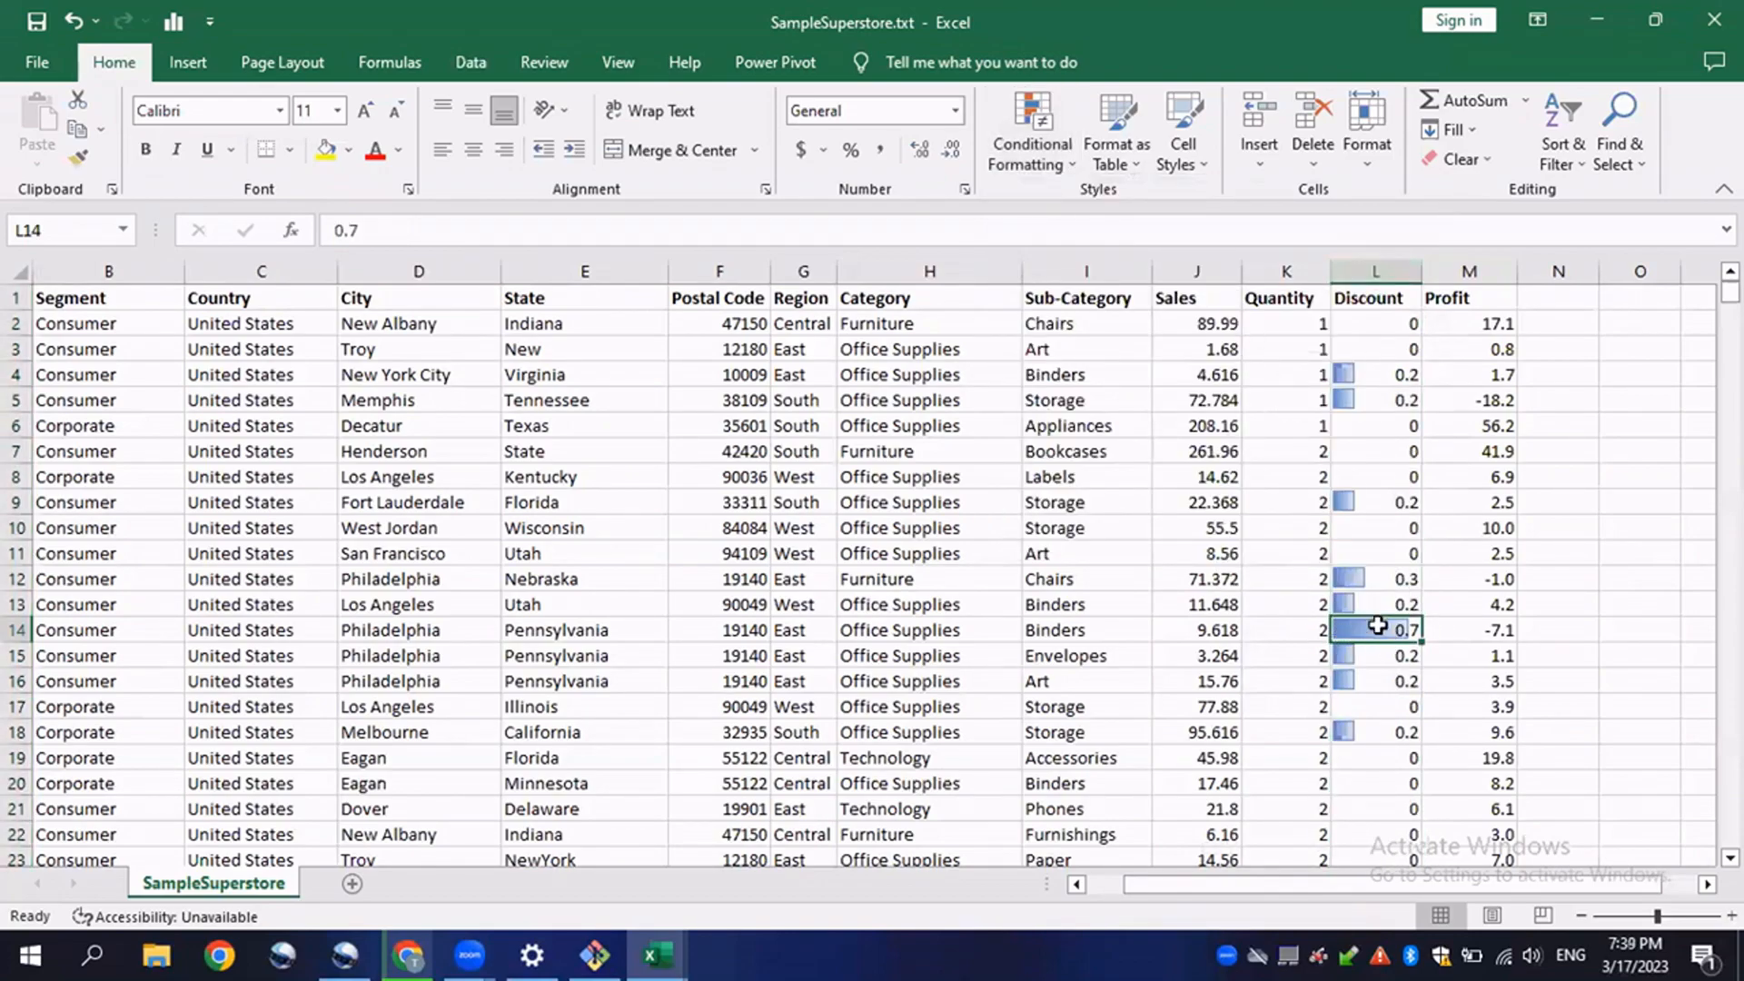
scroll(1390, 634, down, 3)
scroll(1395, 638, up, 2)
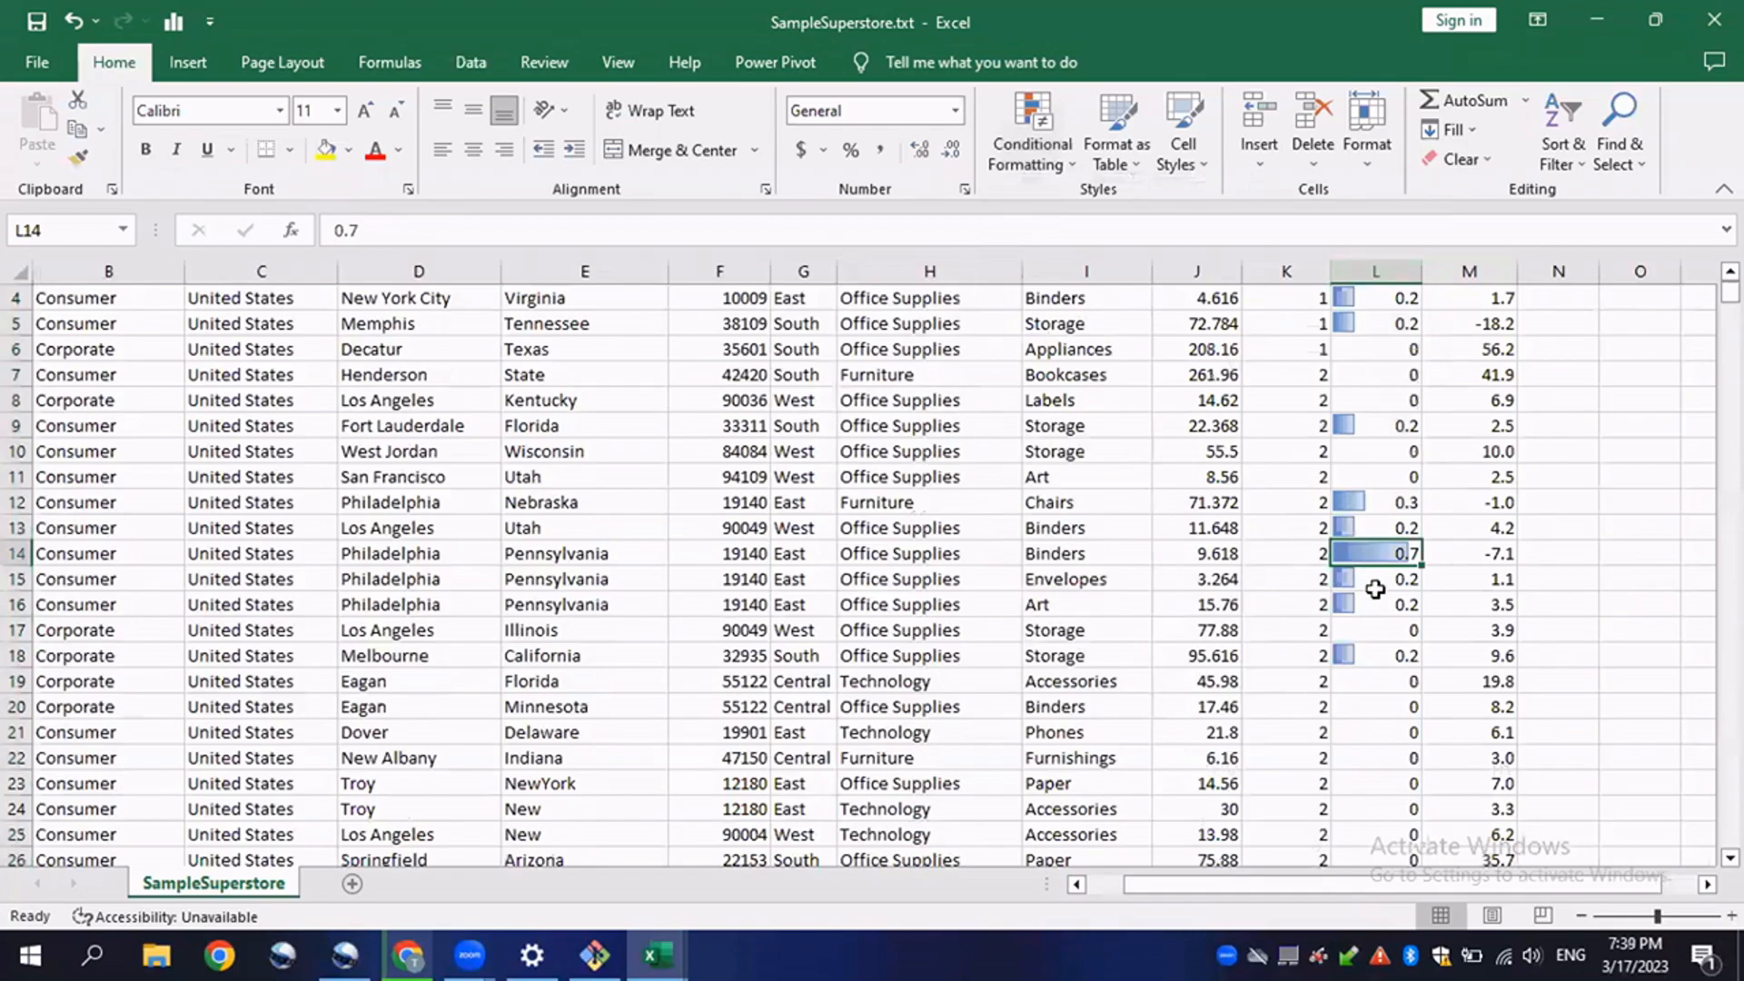
scroll(1375, 588, down, 5)
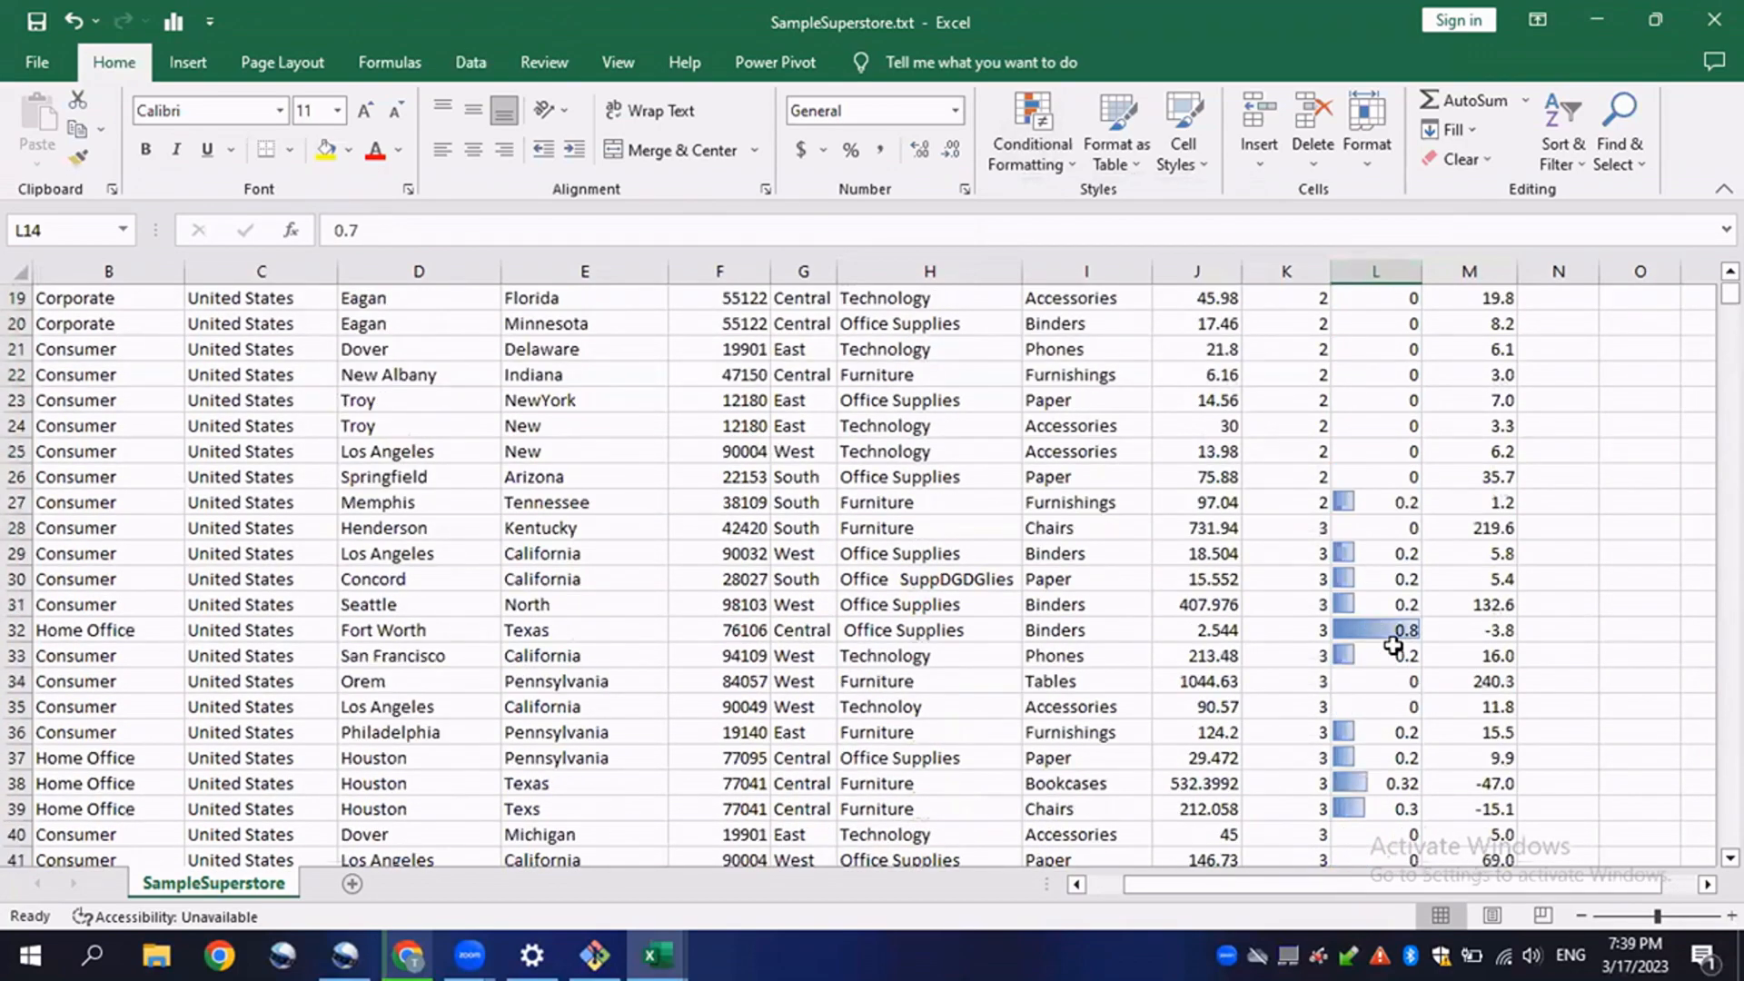
scroll(1392, 646, down, 6)
scroll(1374, 615, up, 2)
click(1389, 604)
scroll(1392, 607, down, 3)
scroll(1394, 609, up, 1)
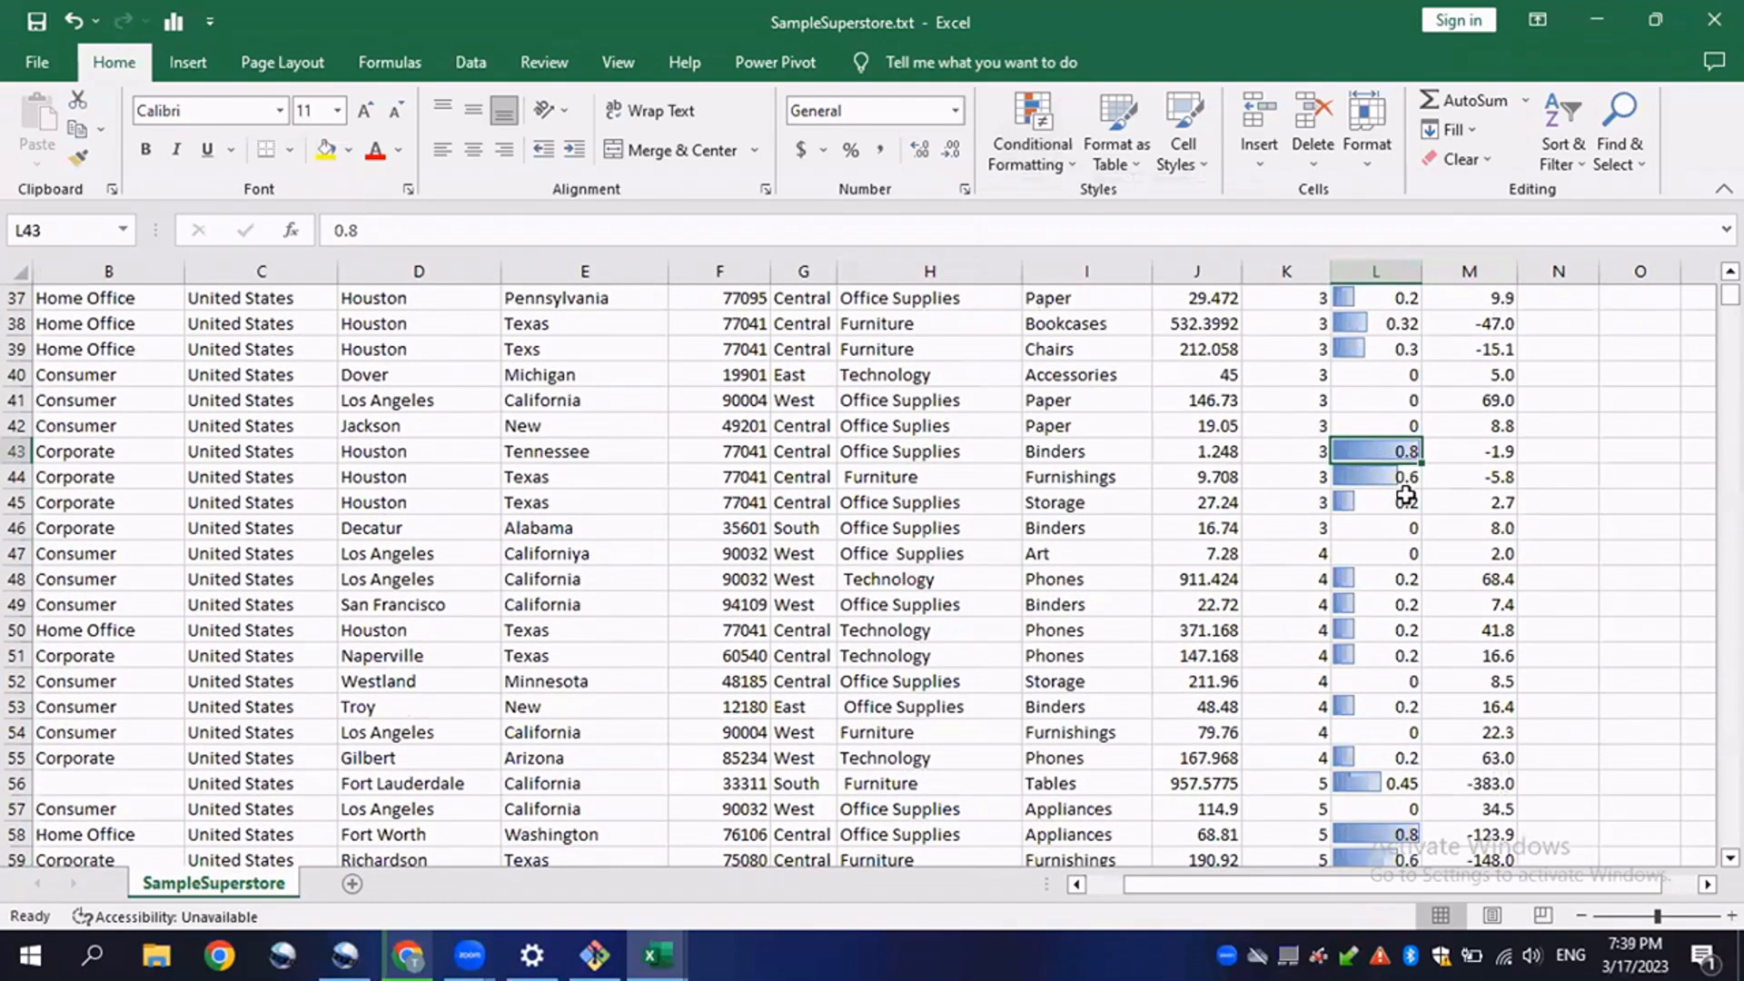
scroll(1399, 526, down, 8)
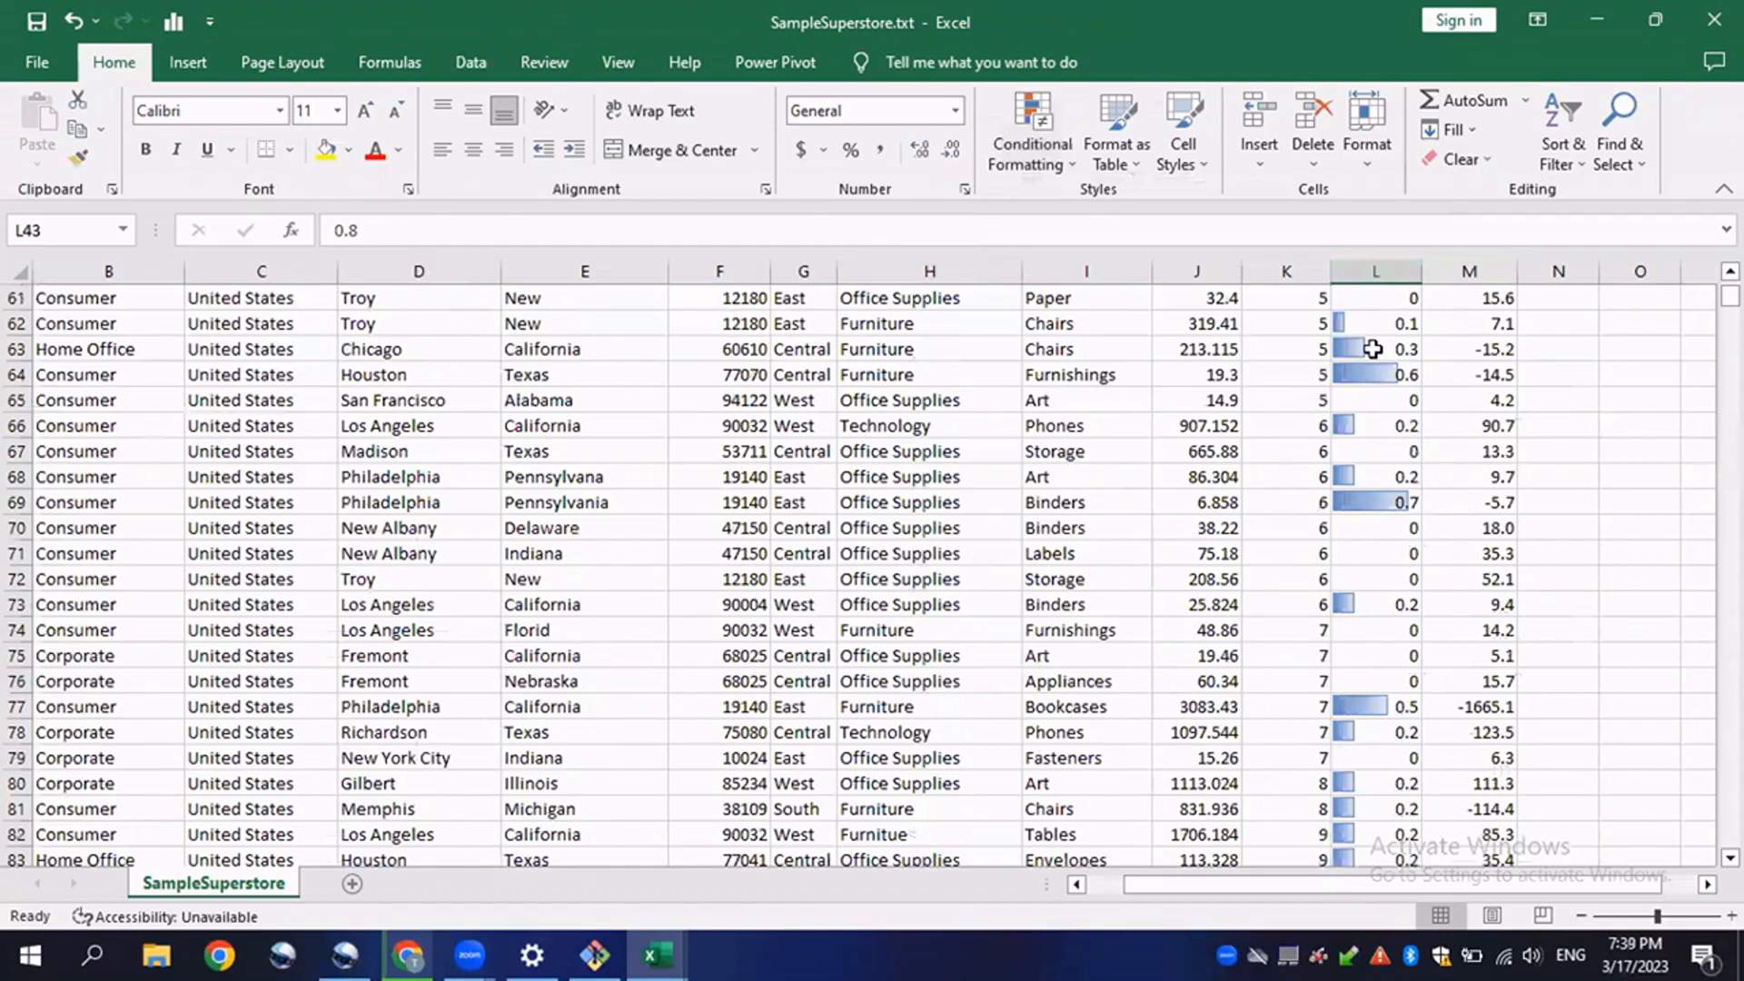
scroll(1397, 502, up, 12)
scroll(1399, 506, up, 8)
click(1374, 376)
click(1368, 402)
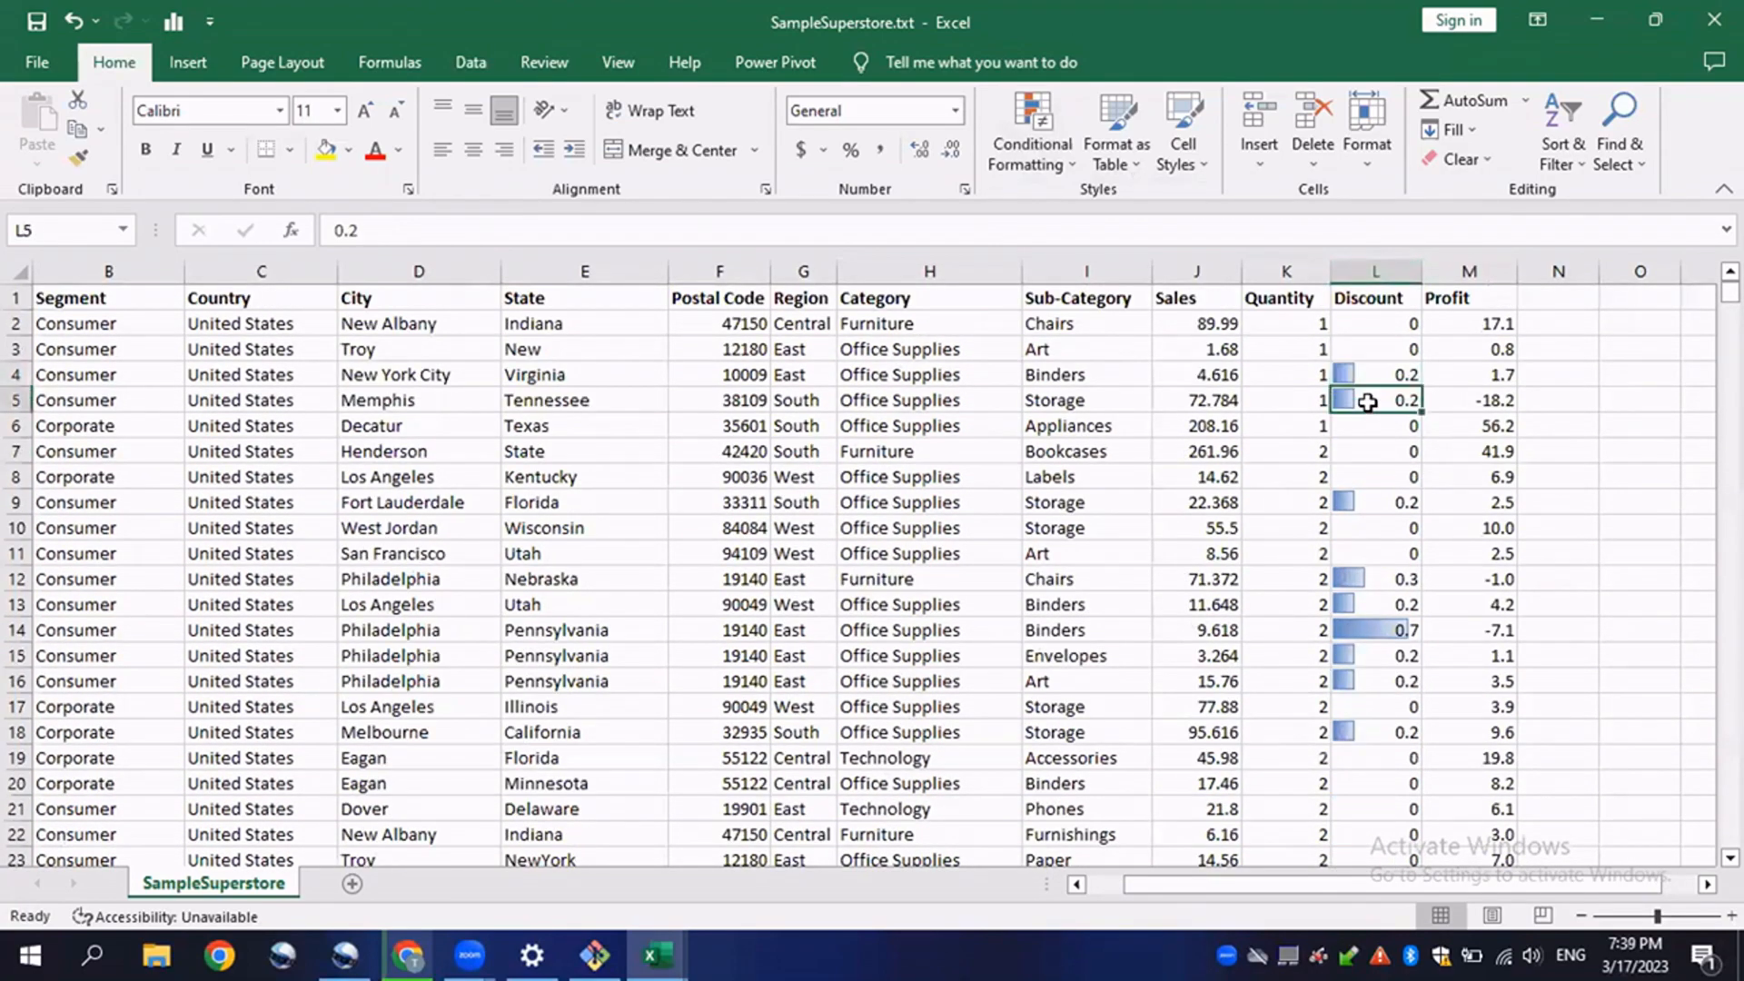
click(1375, 271)
drag(1097, 376, 1097, 399)
click(1097, 376)
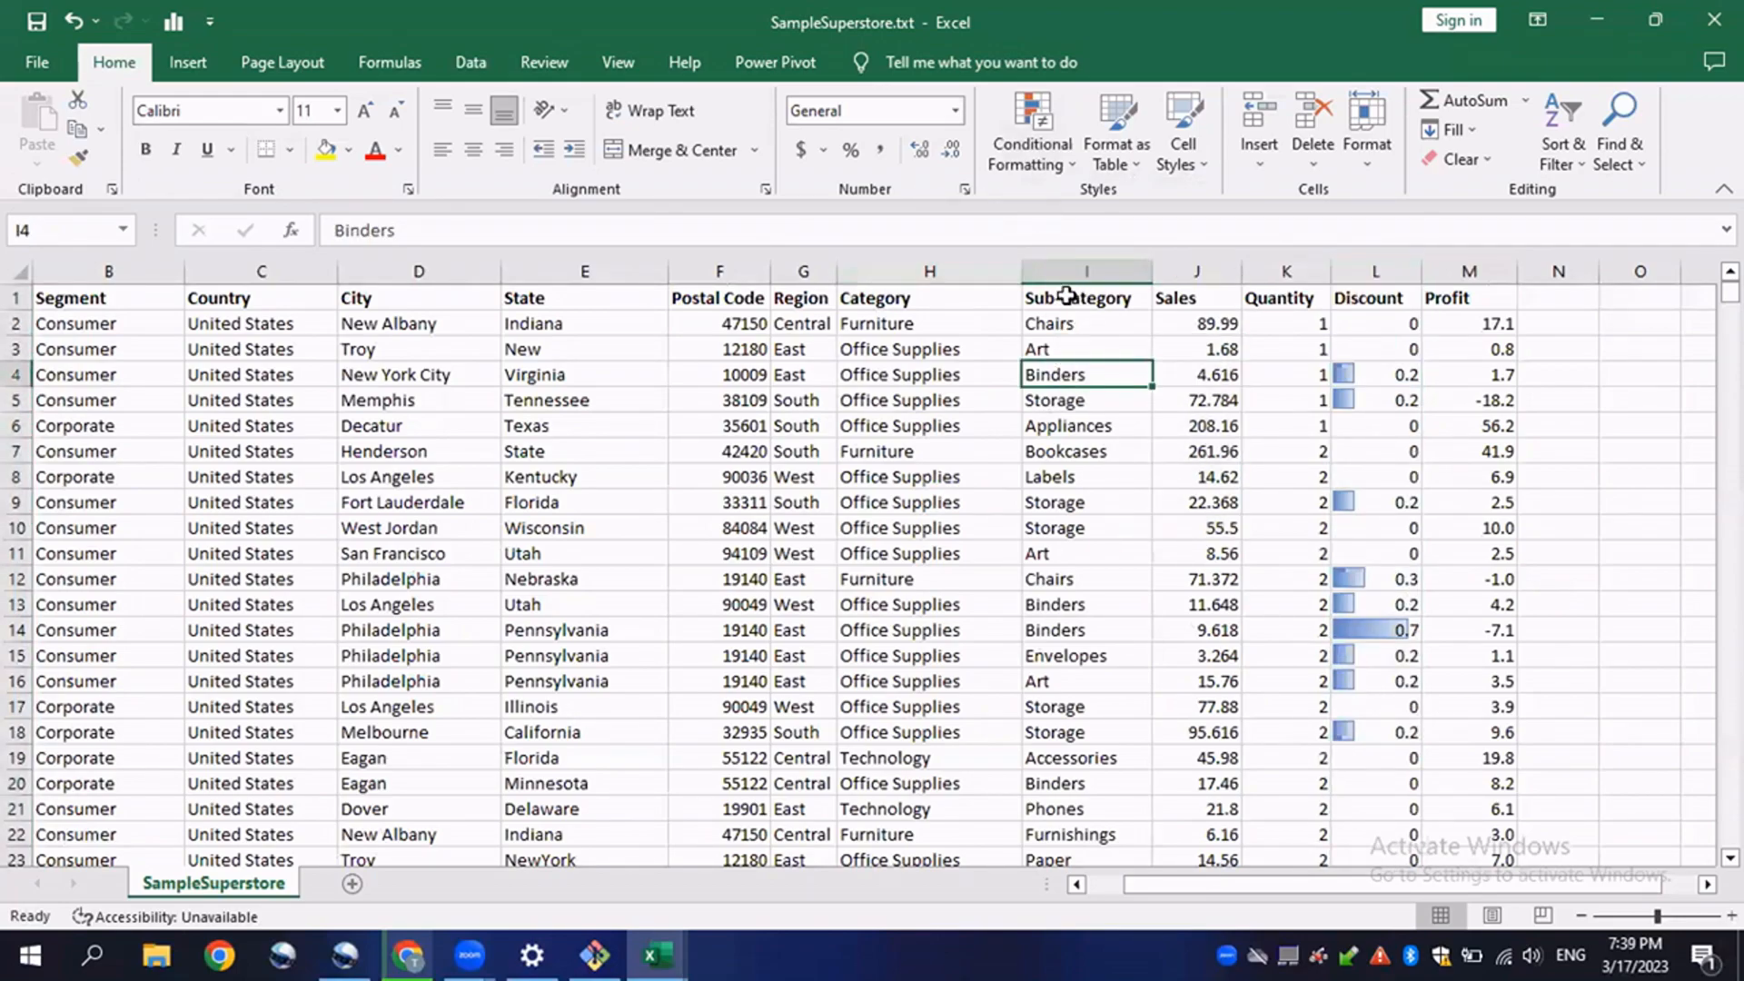
- Start a new conditional formatting rule on the Sub-Category column for cells with specific text containing Art
click(1076, 297)
click(1080, 271)
click(1053, 170)
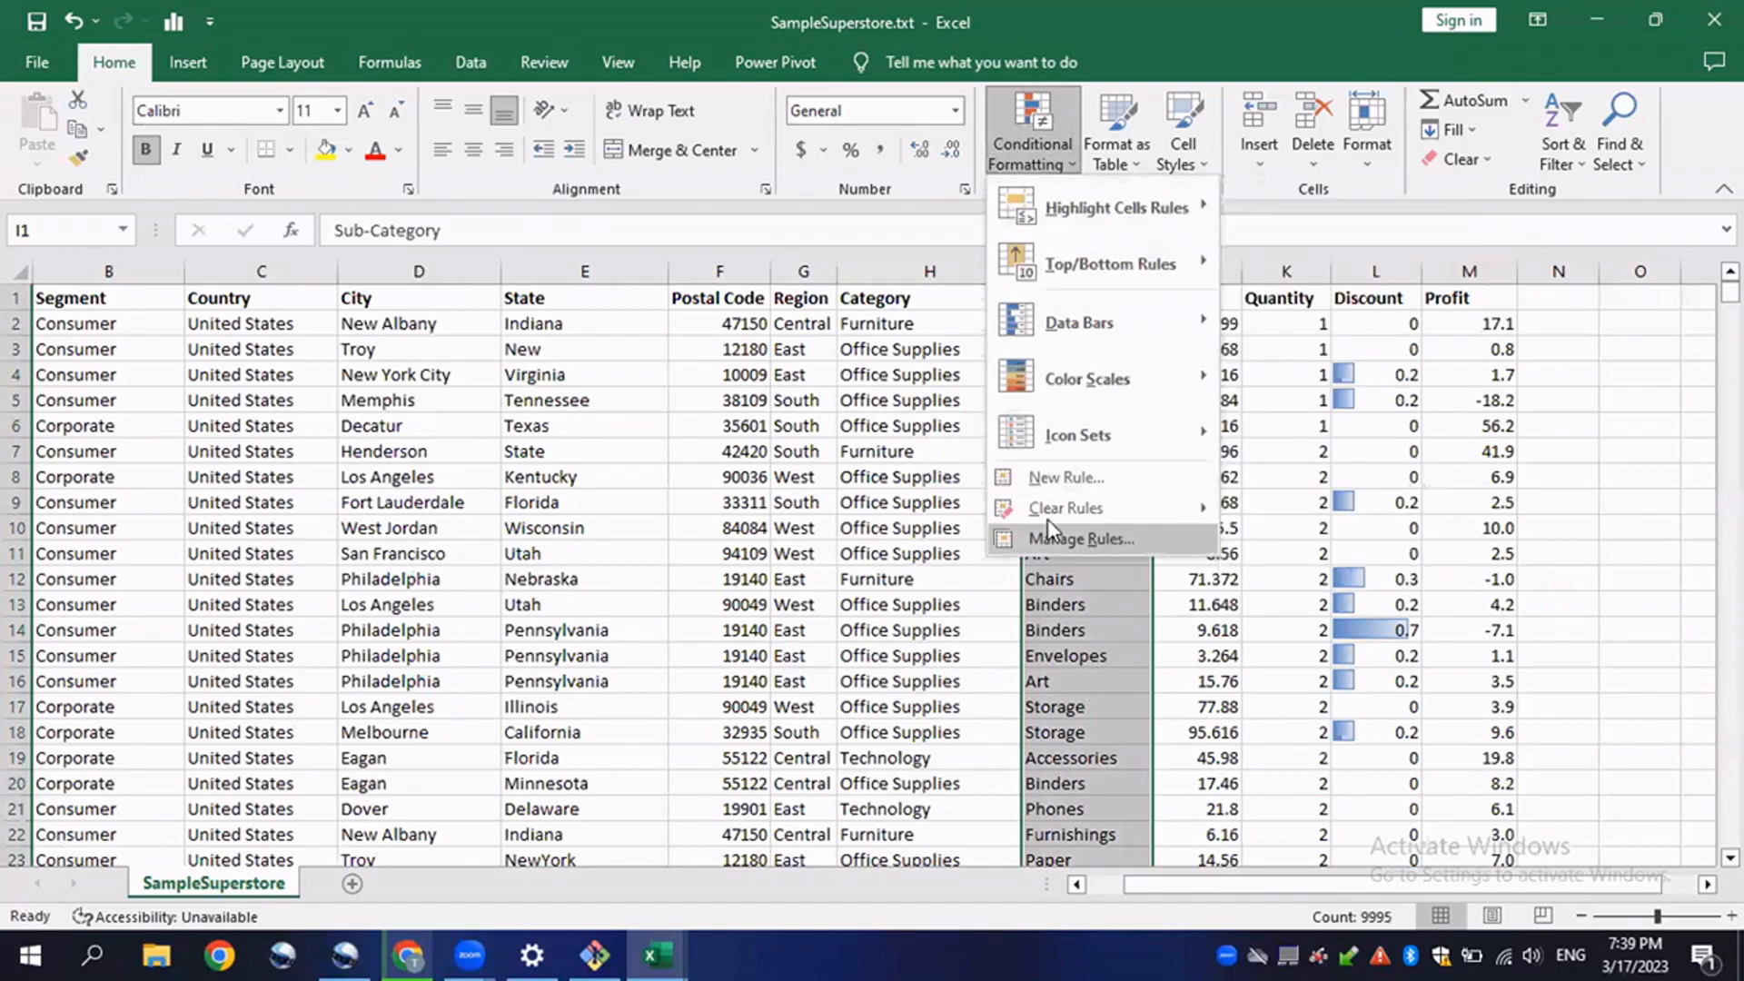
click(1064, 477)
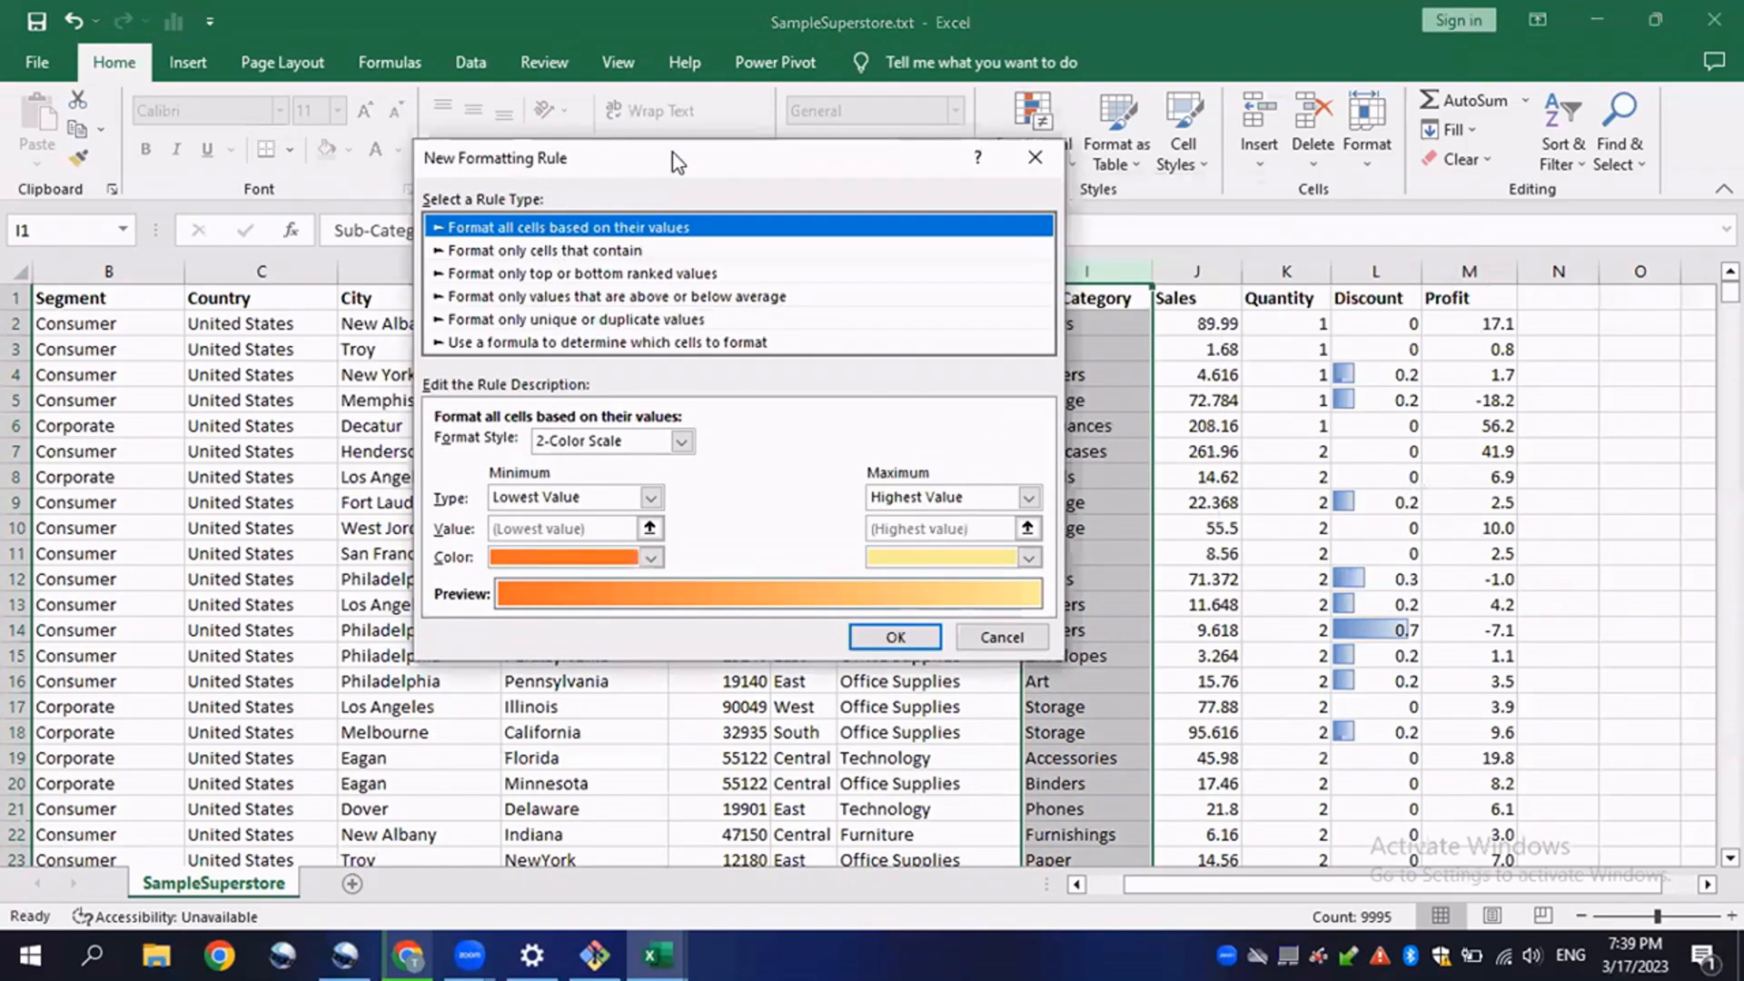
drag(701, 158, 624, 143)
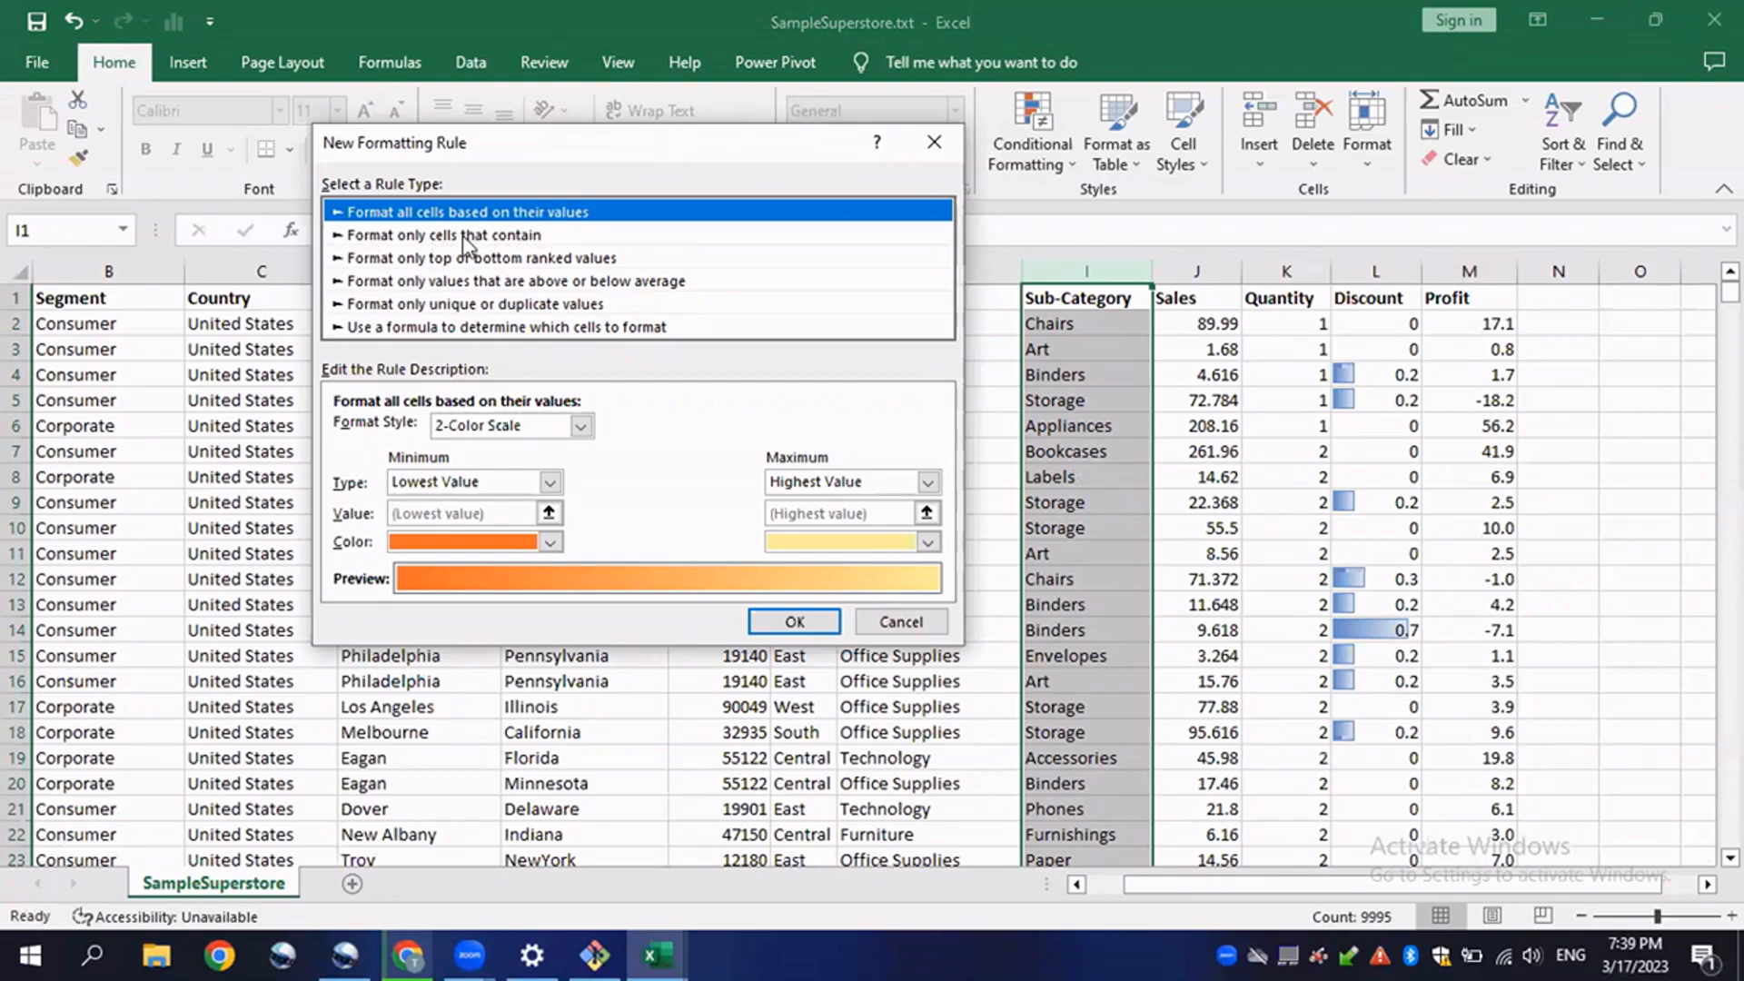
click(490, 238)
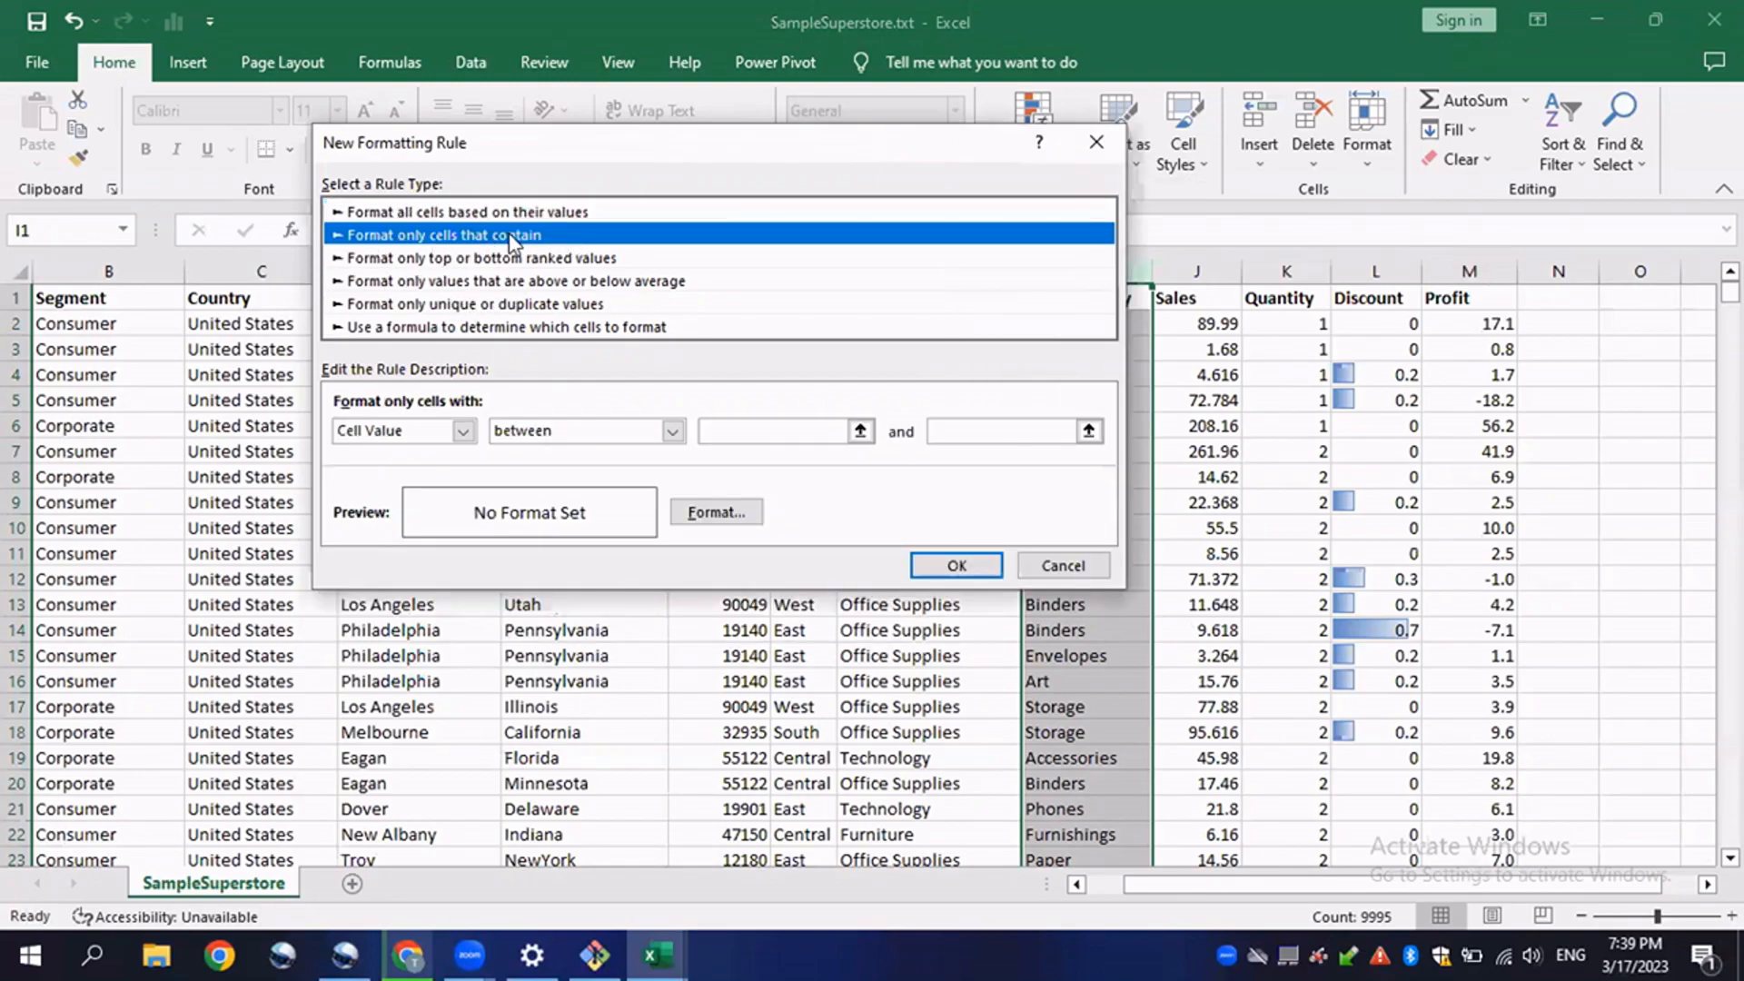
click(460, 432)
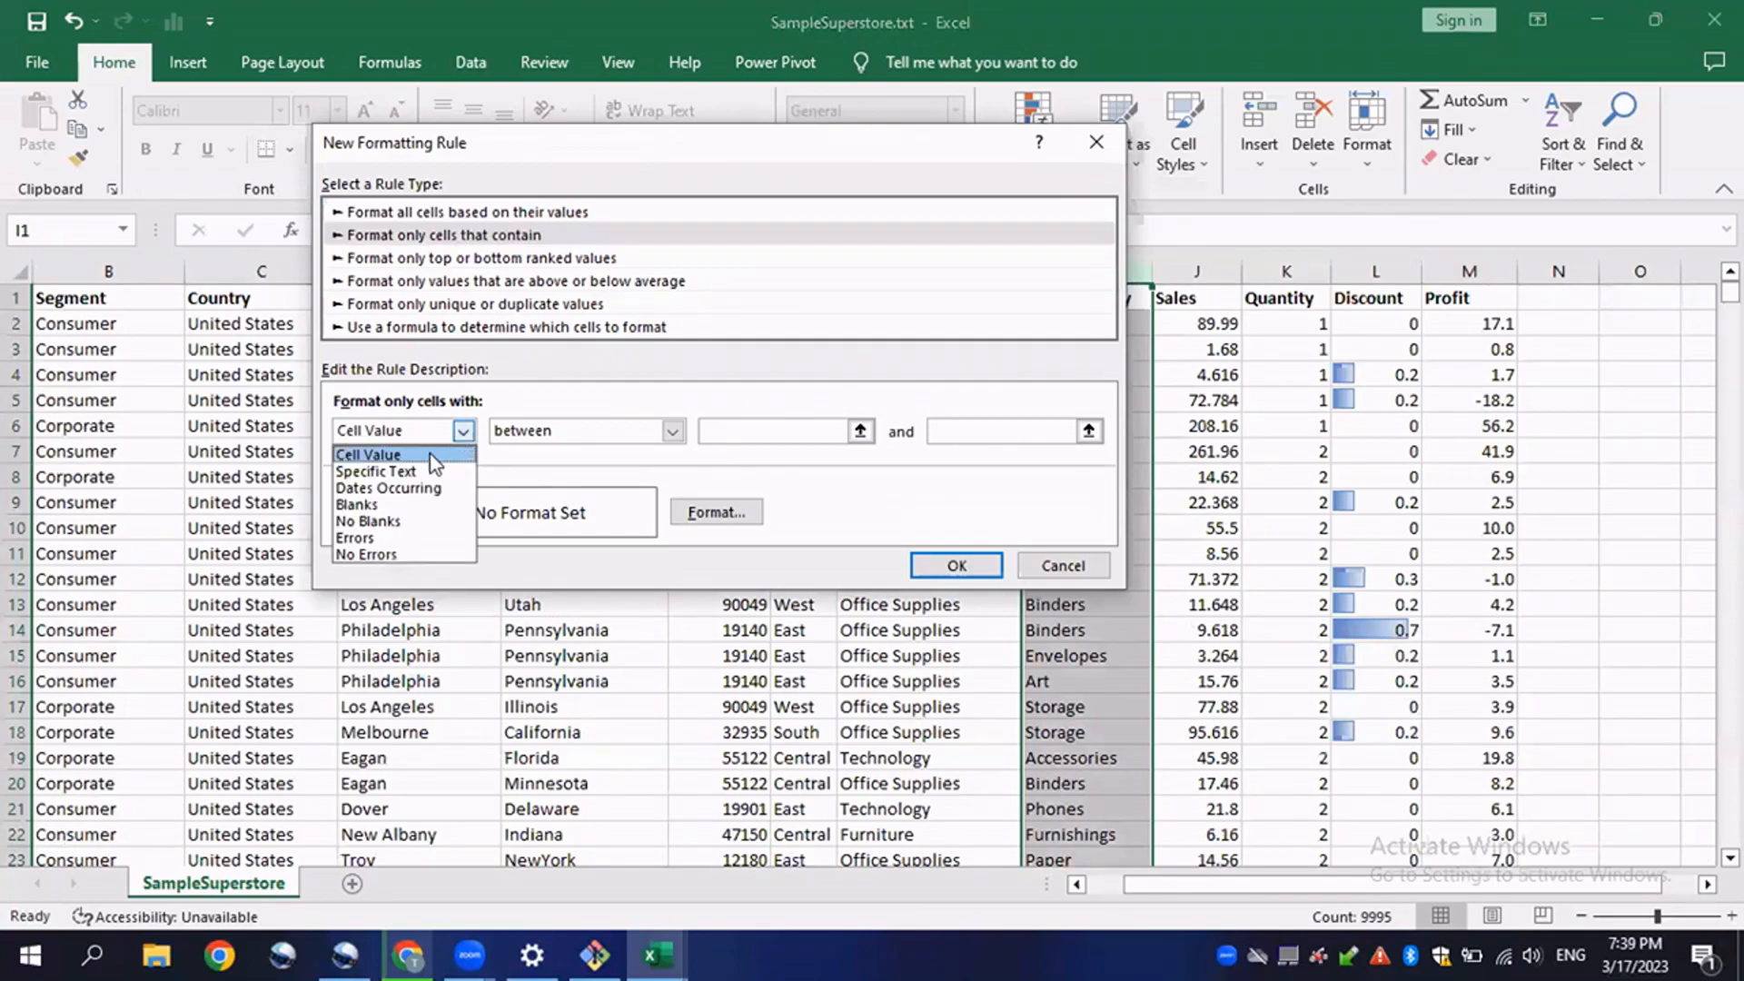
click(400, 472)
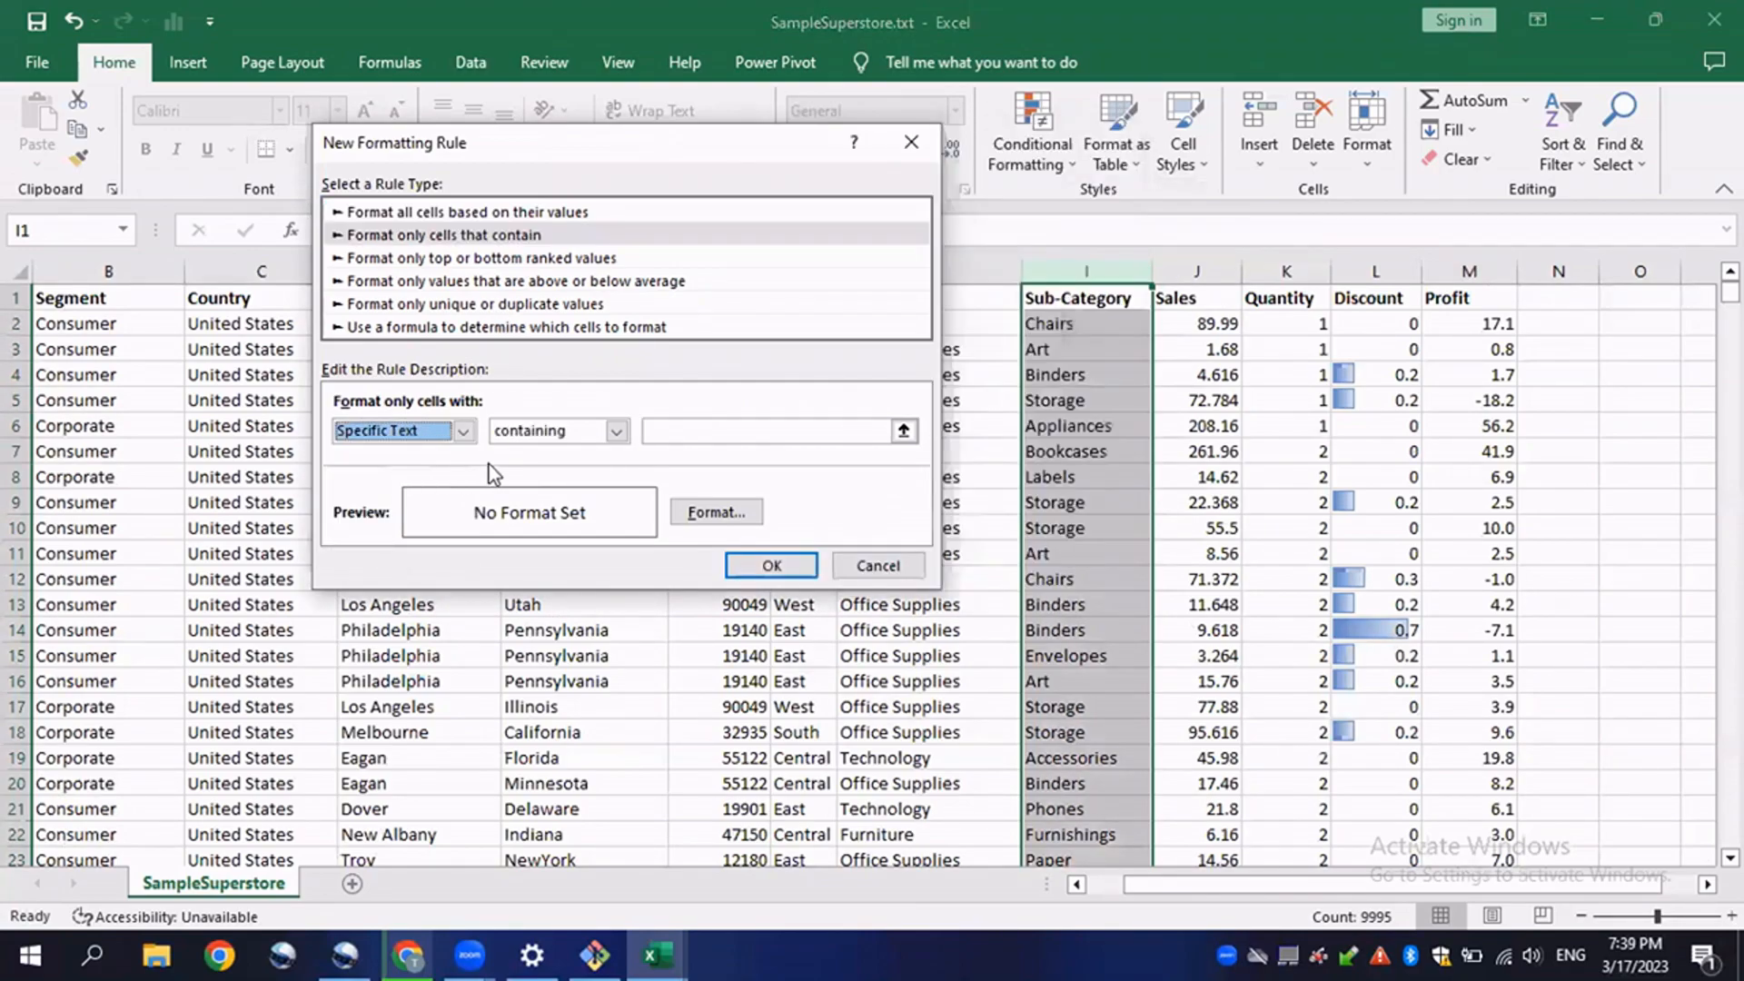
click(723, 431)
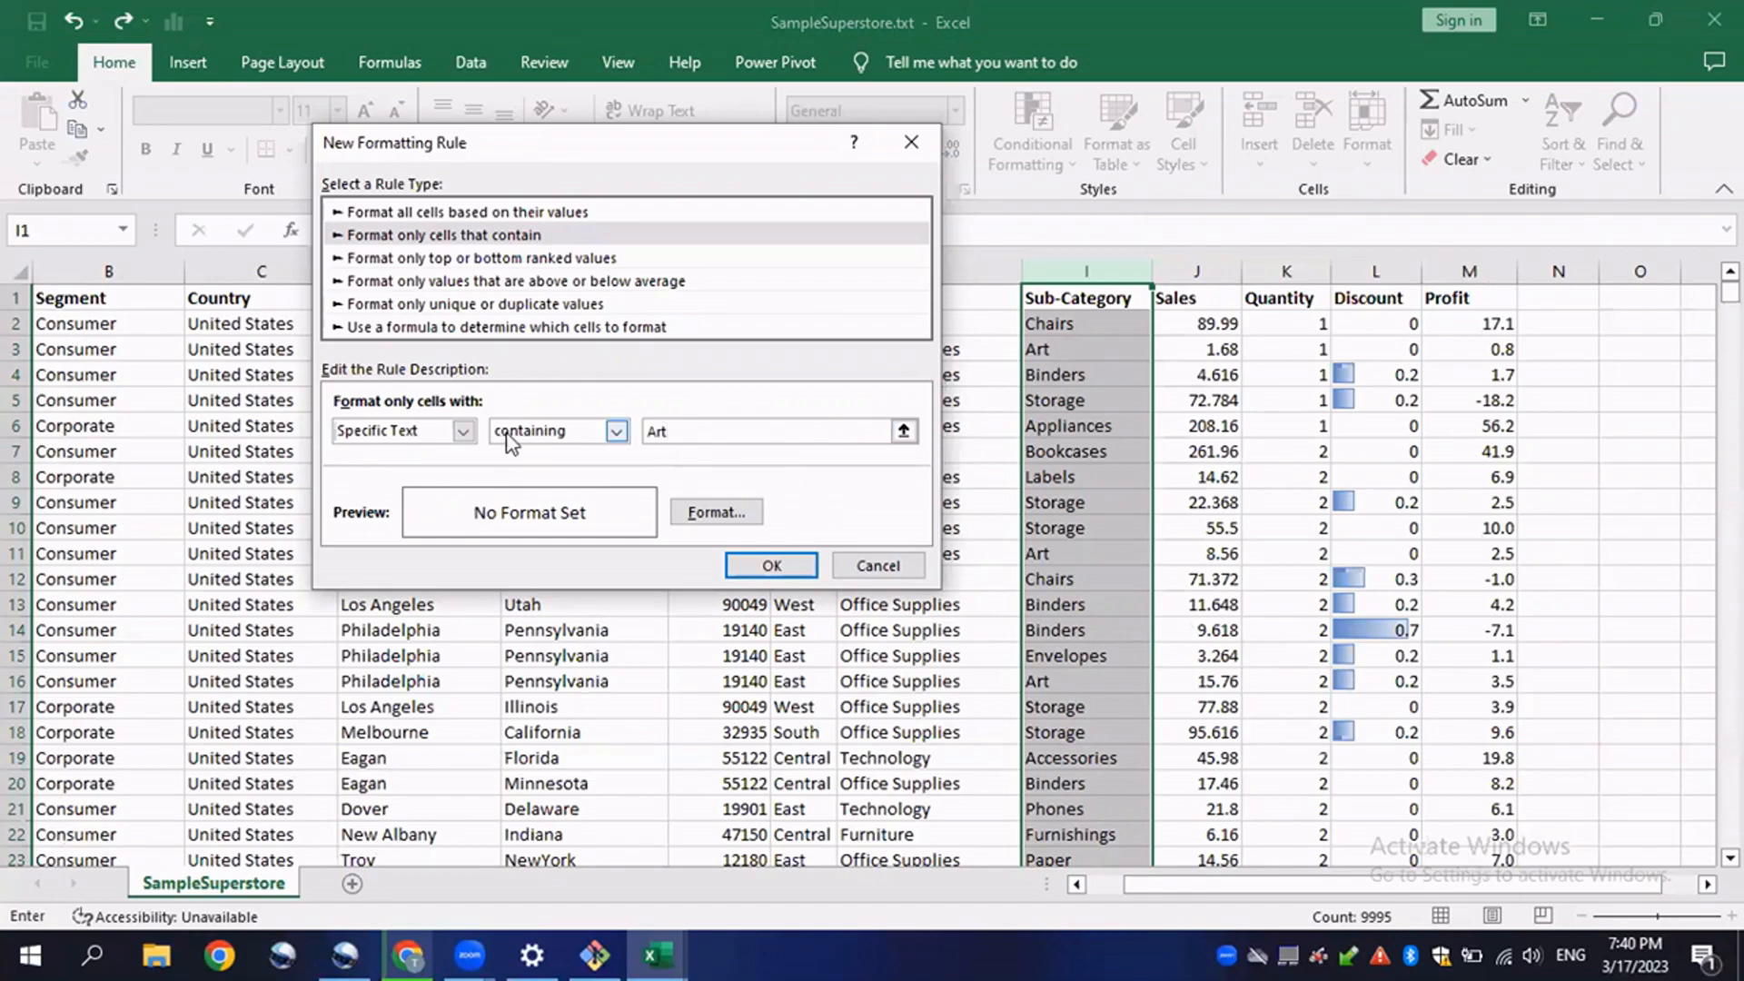
- Give the rule's format a dark font colour and a red fill, and apply the rule to the Sub-Category column
click(719, 508)
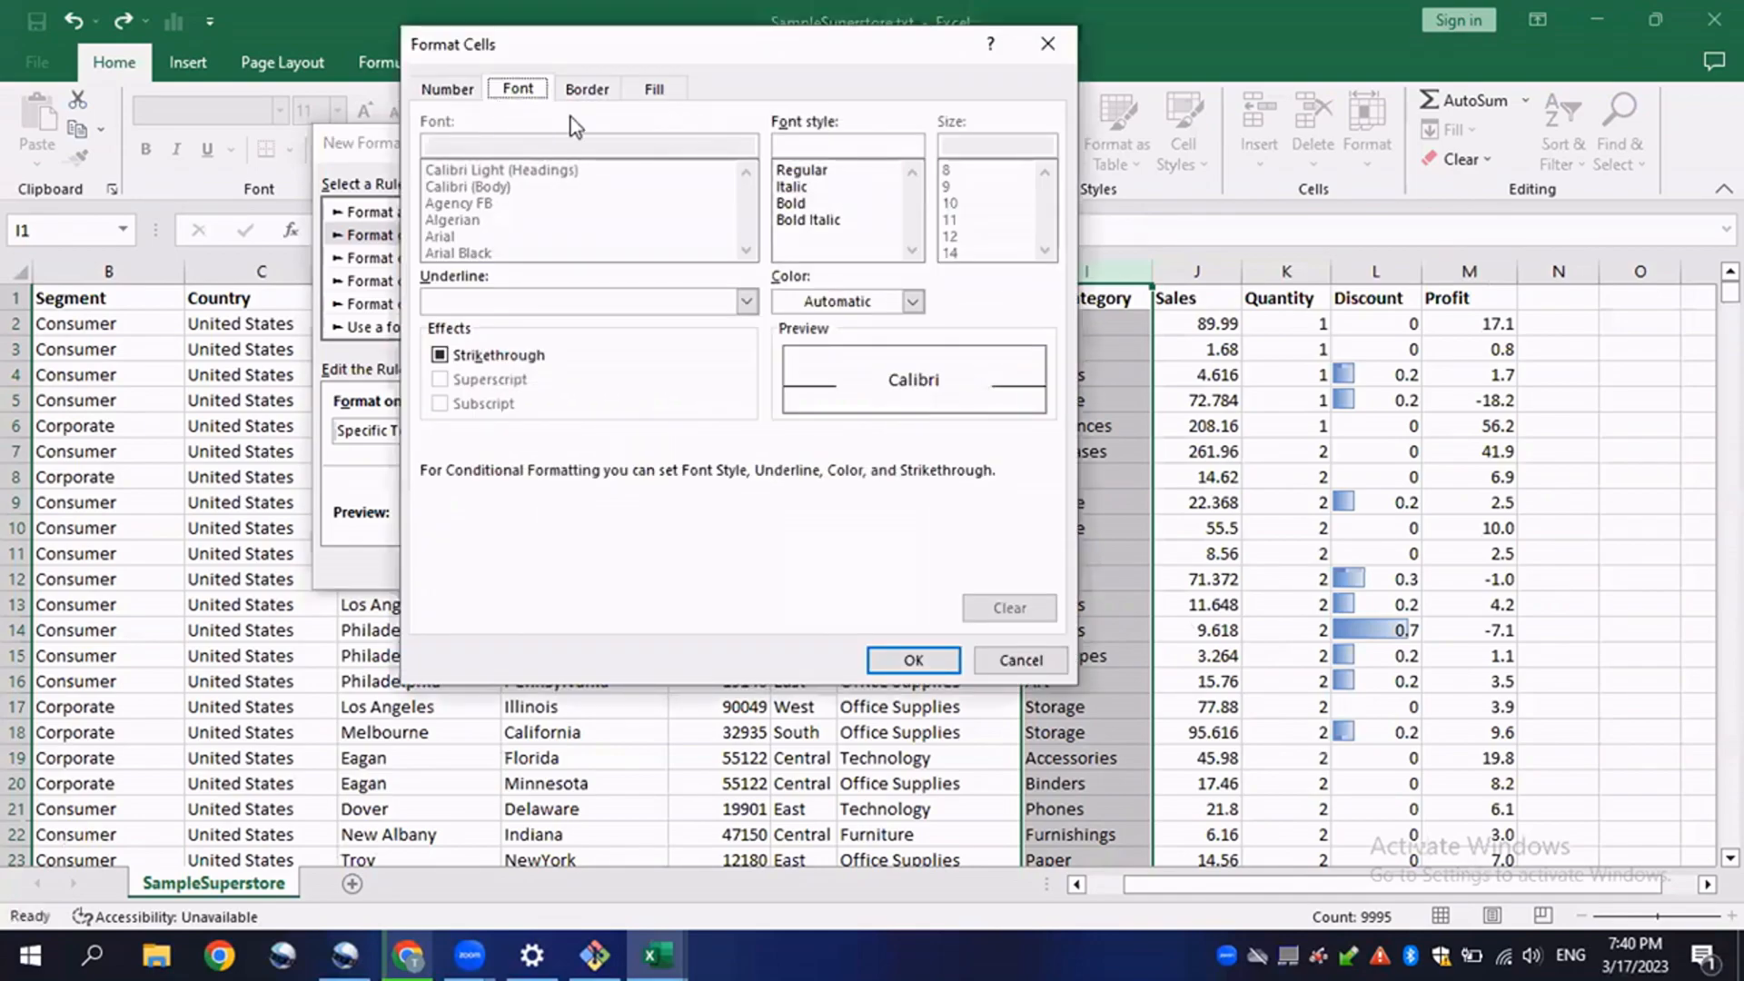
click(912, 302)
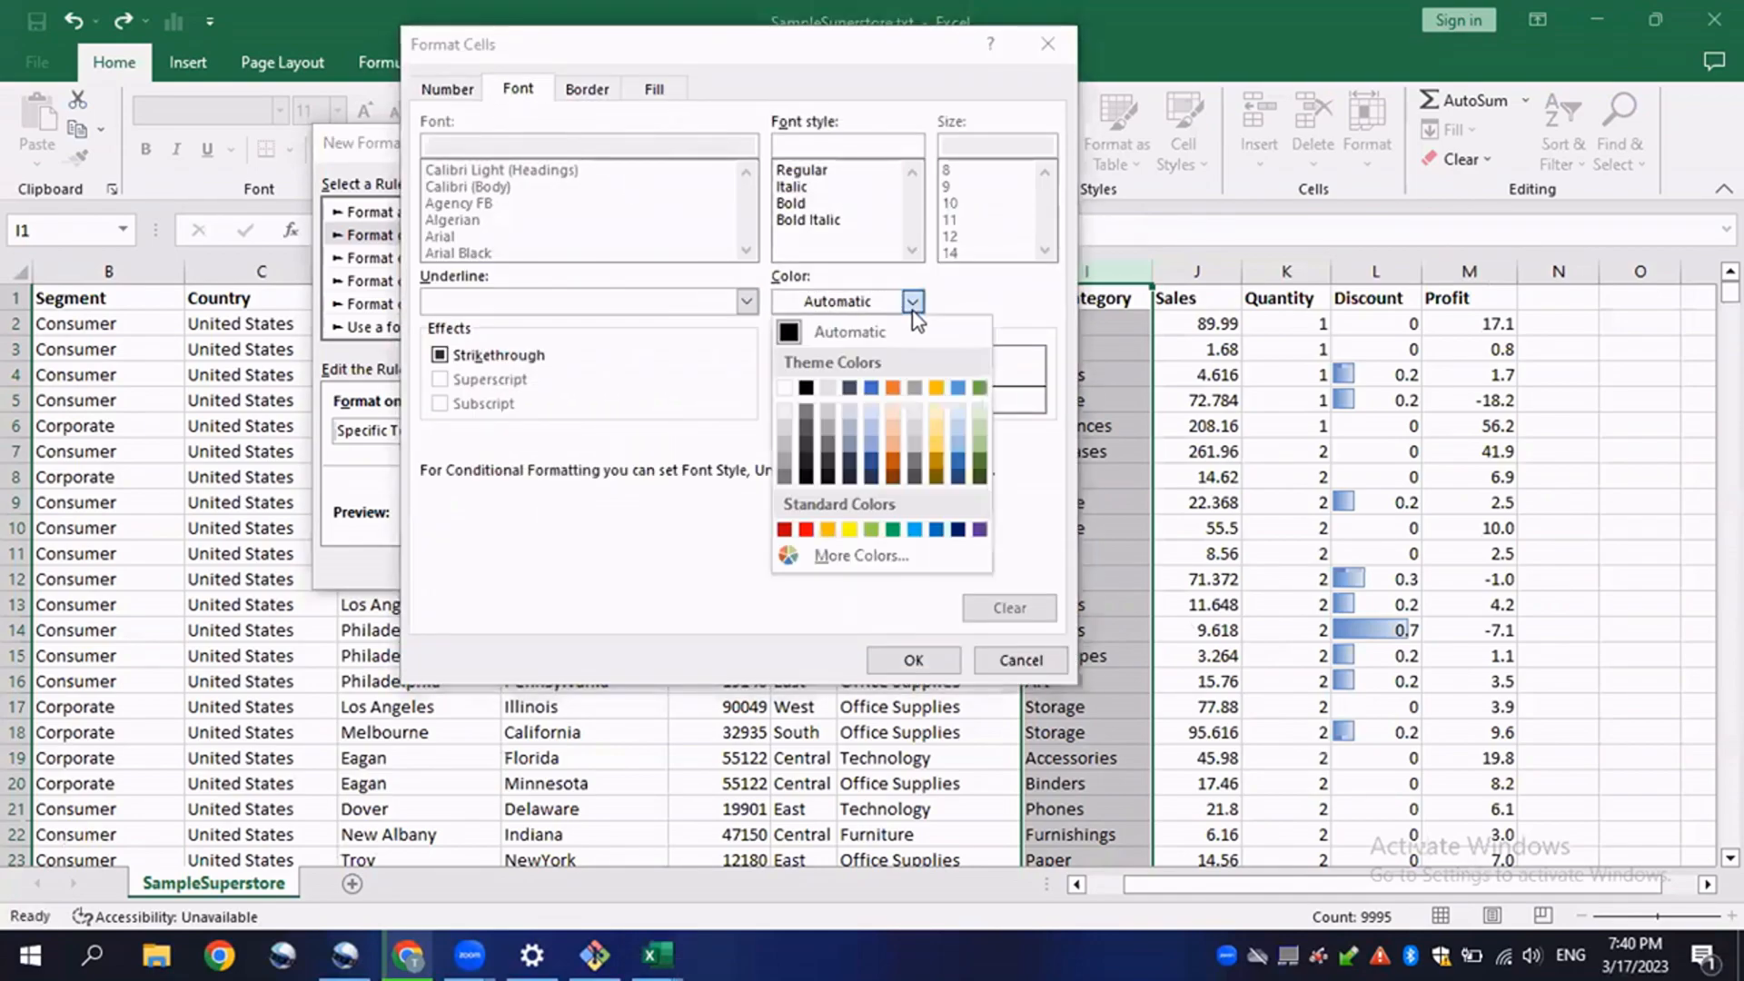
click(808, 477)
click(655, 91)
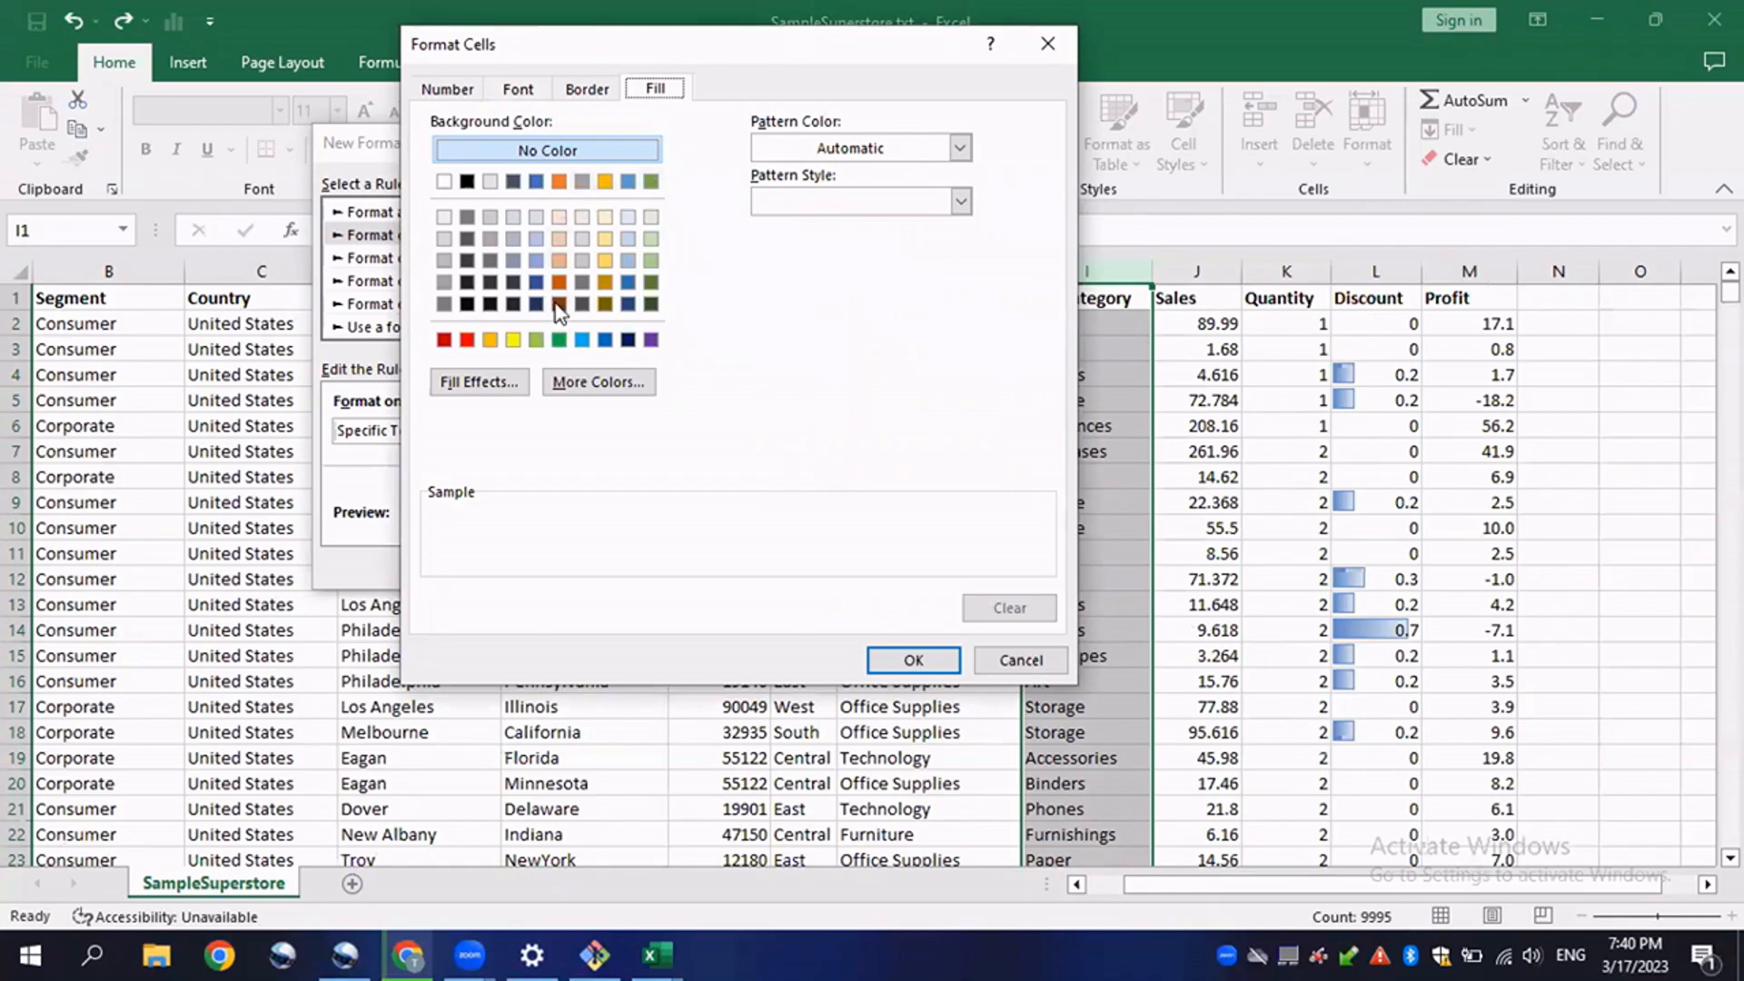
click(466, 340)
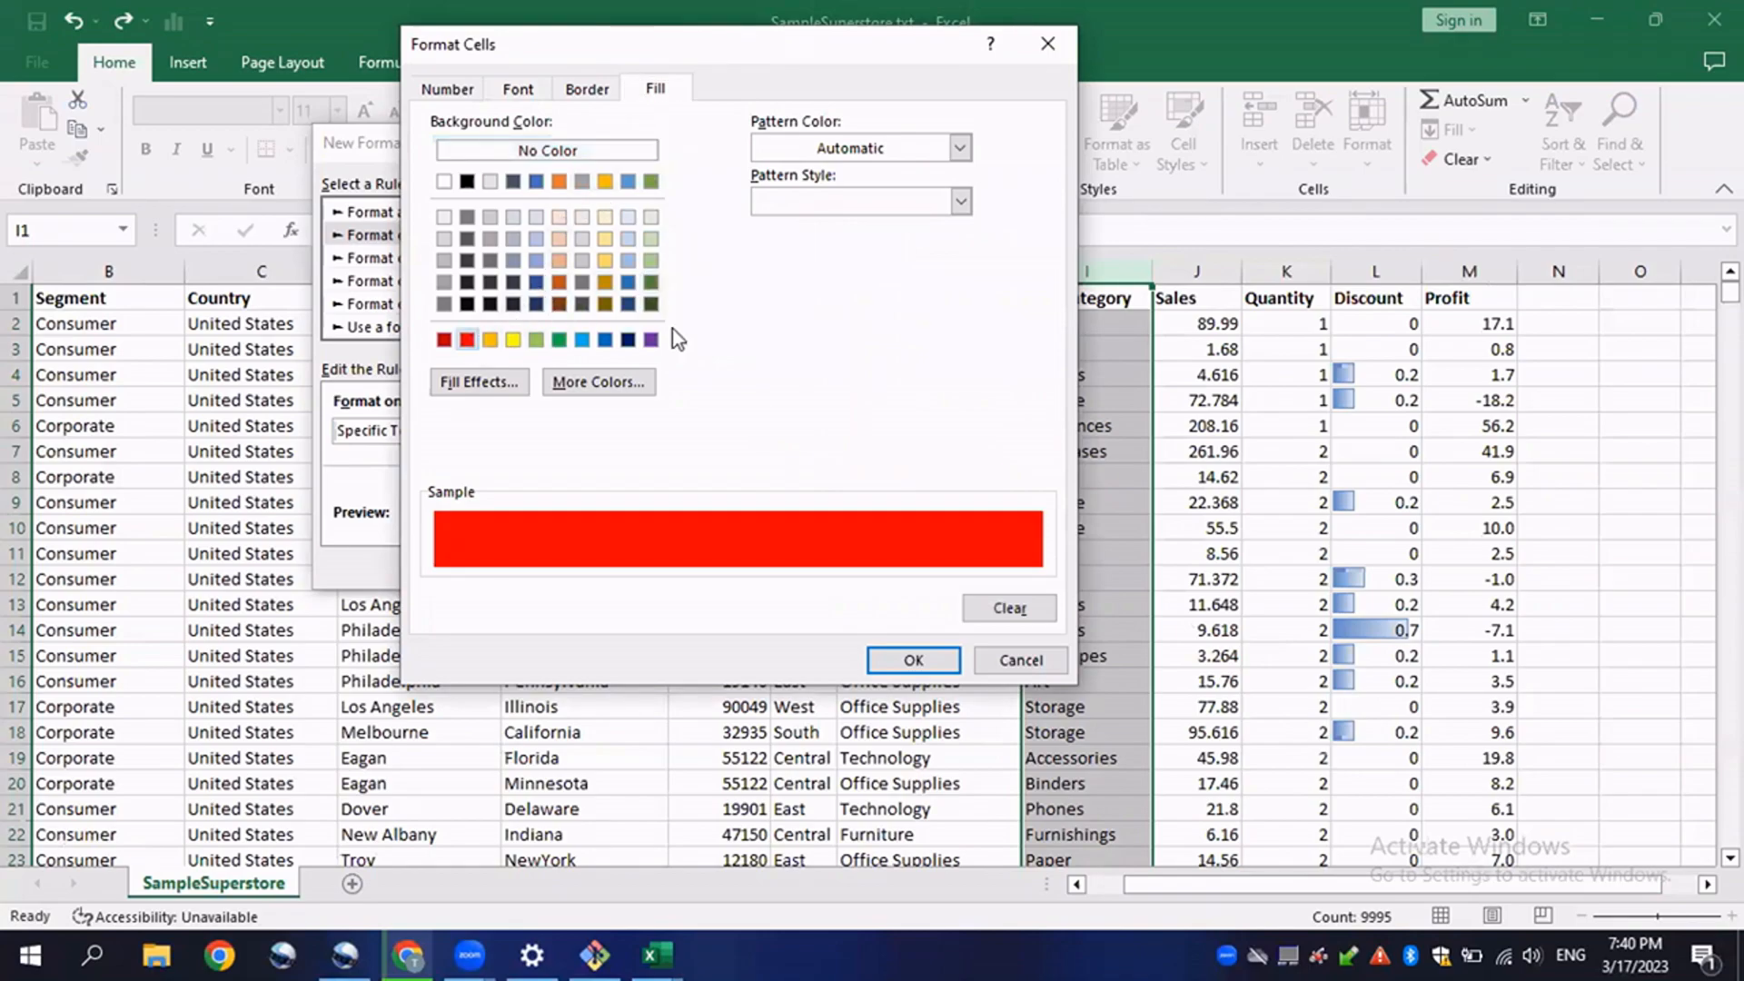
click(939, 659)
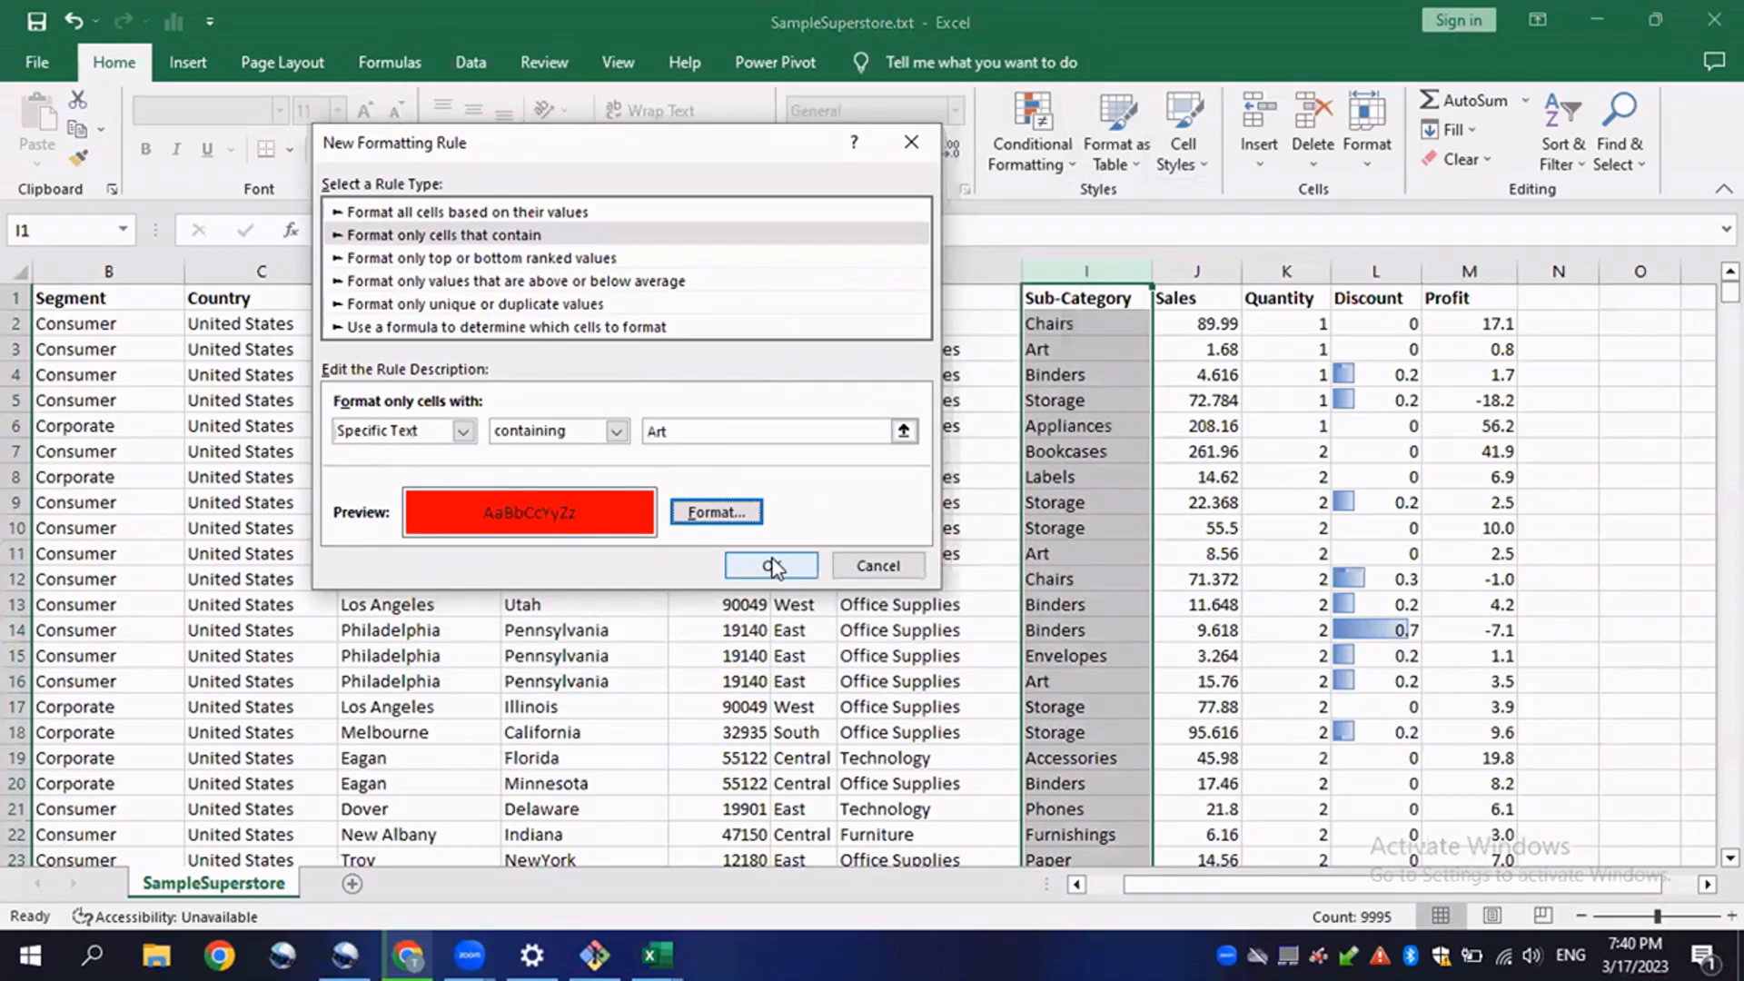
click(770, 566)
- Examine which Sub-Category cells the new Art rule highlights, comparing them with the neighbouring entries
click(1084, 348)
scroll(1063, 576, down, 3)
scroll(1062, 577, up, 3)
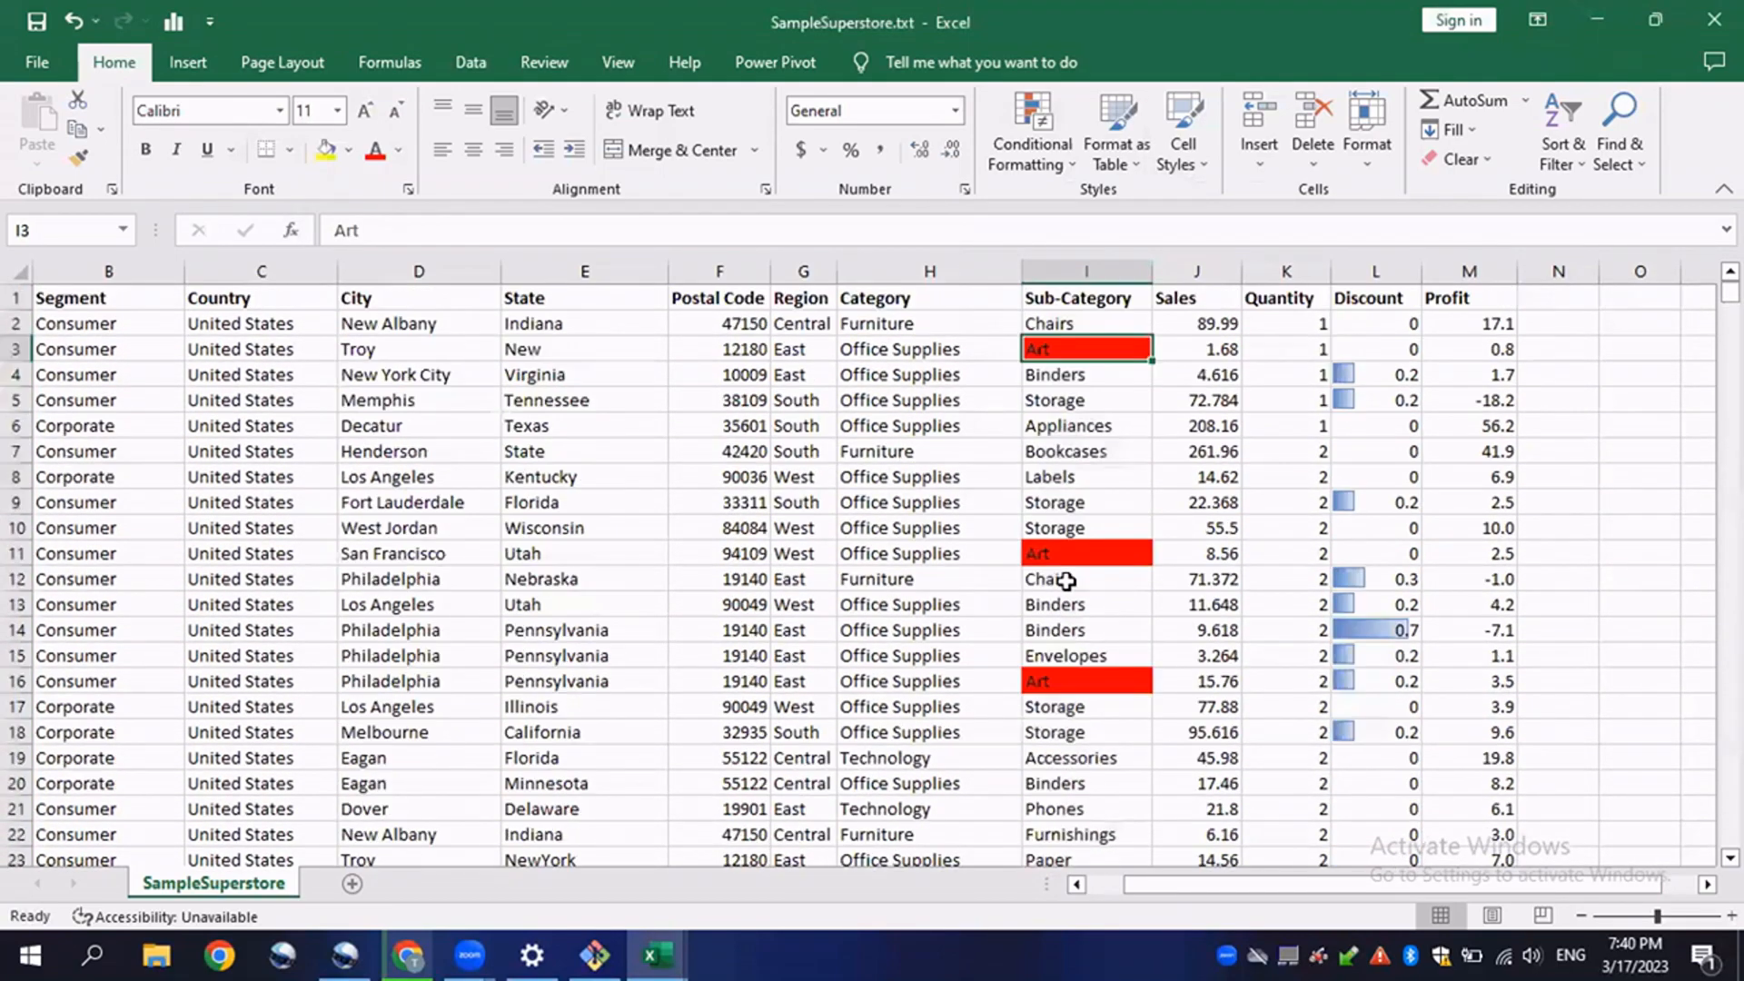
click(1066, 386)
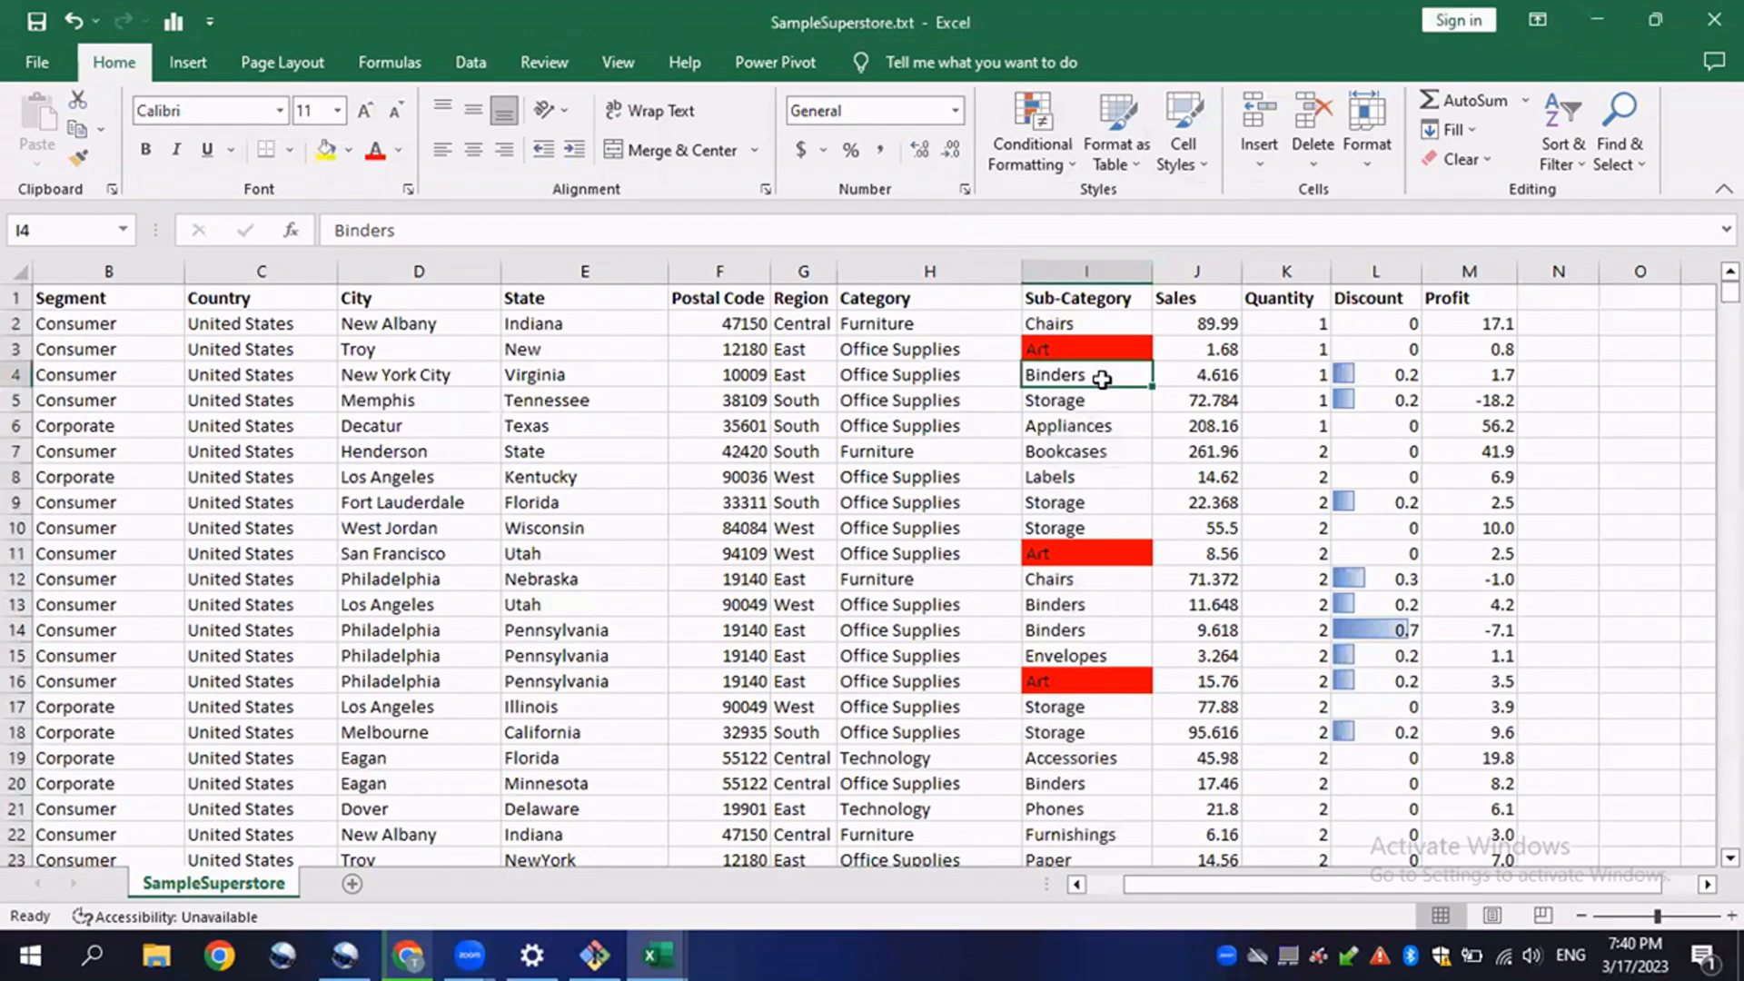
click(1107, 325)
click(1095, 347)
scroll(1109, 467, down, 1)
scroll(1102, 475, up, 1)
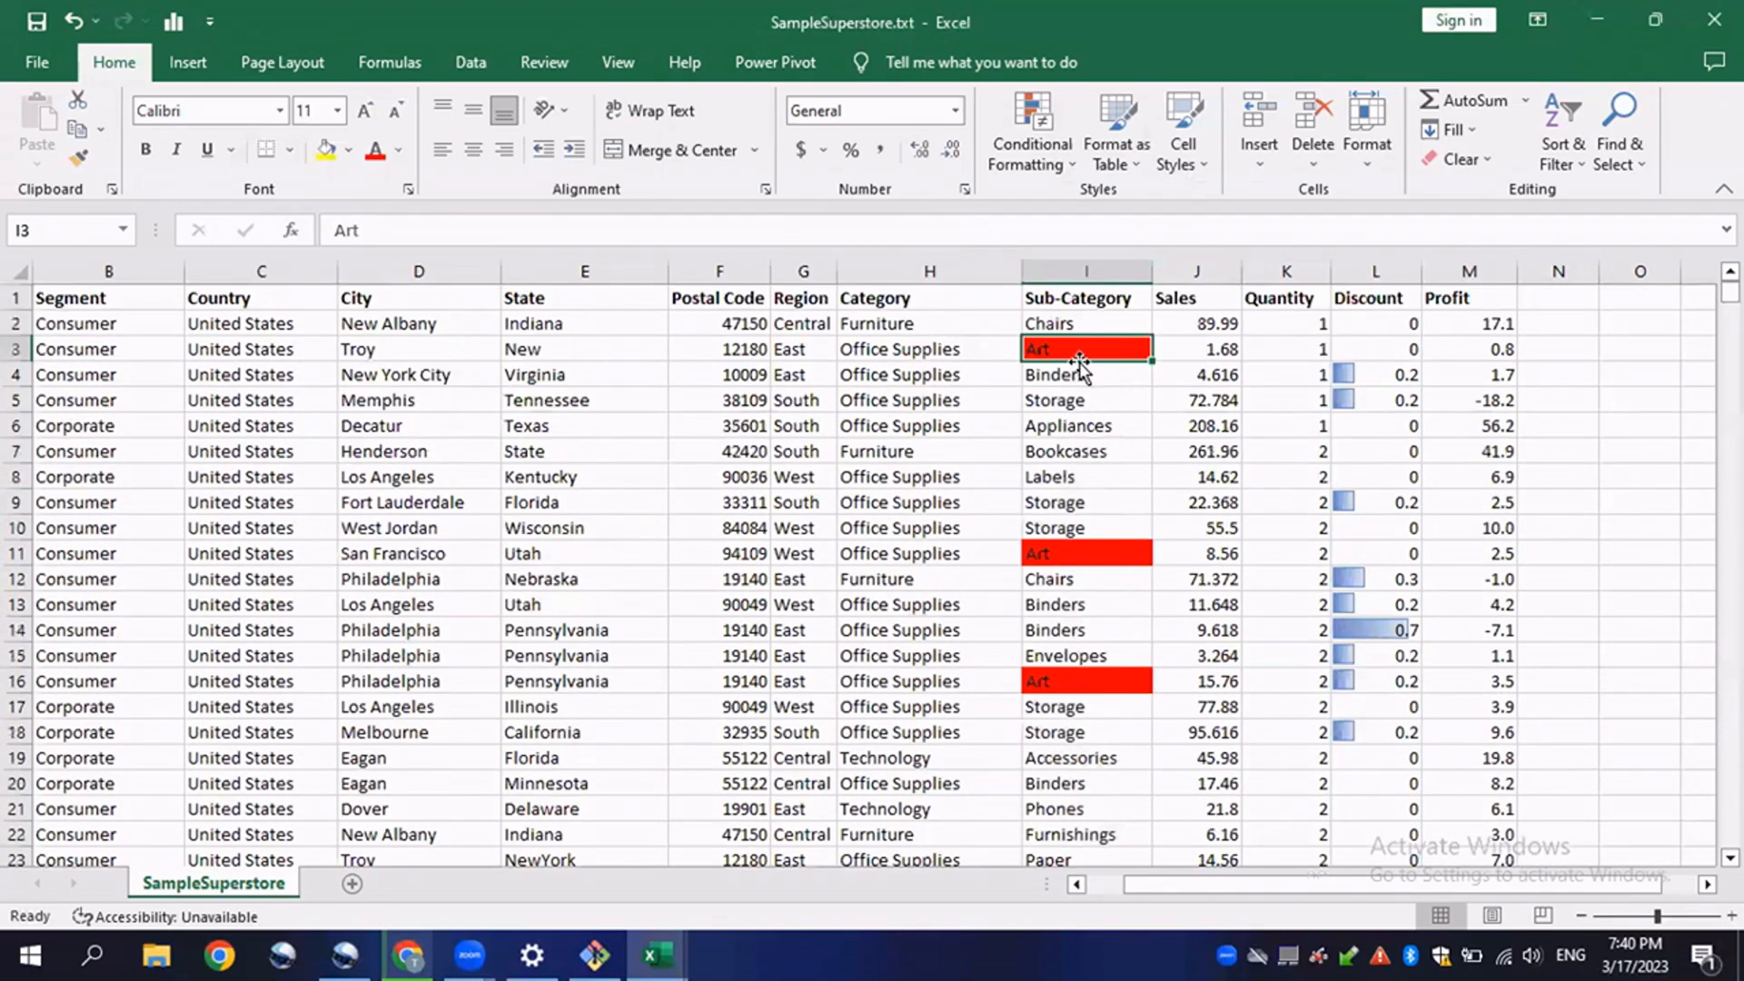
click(1086, 271)
click(1046, 454)
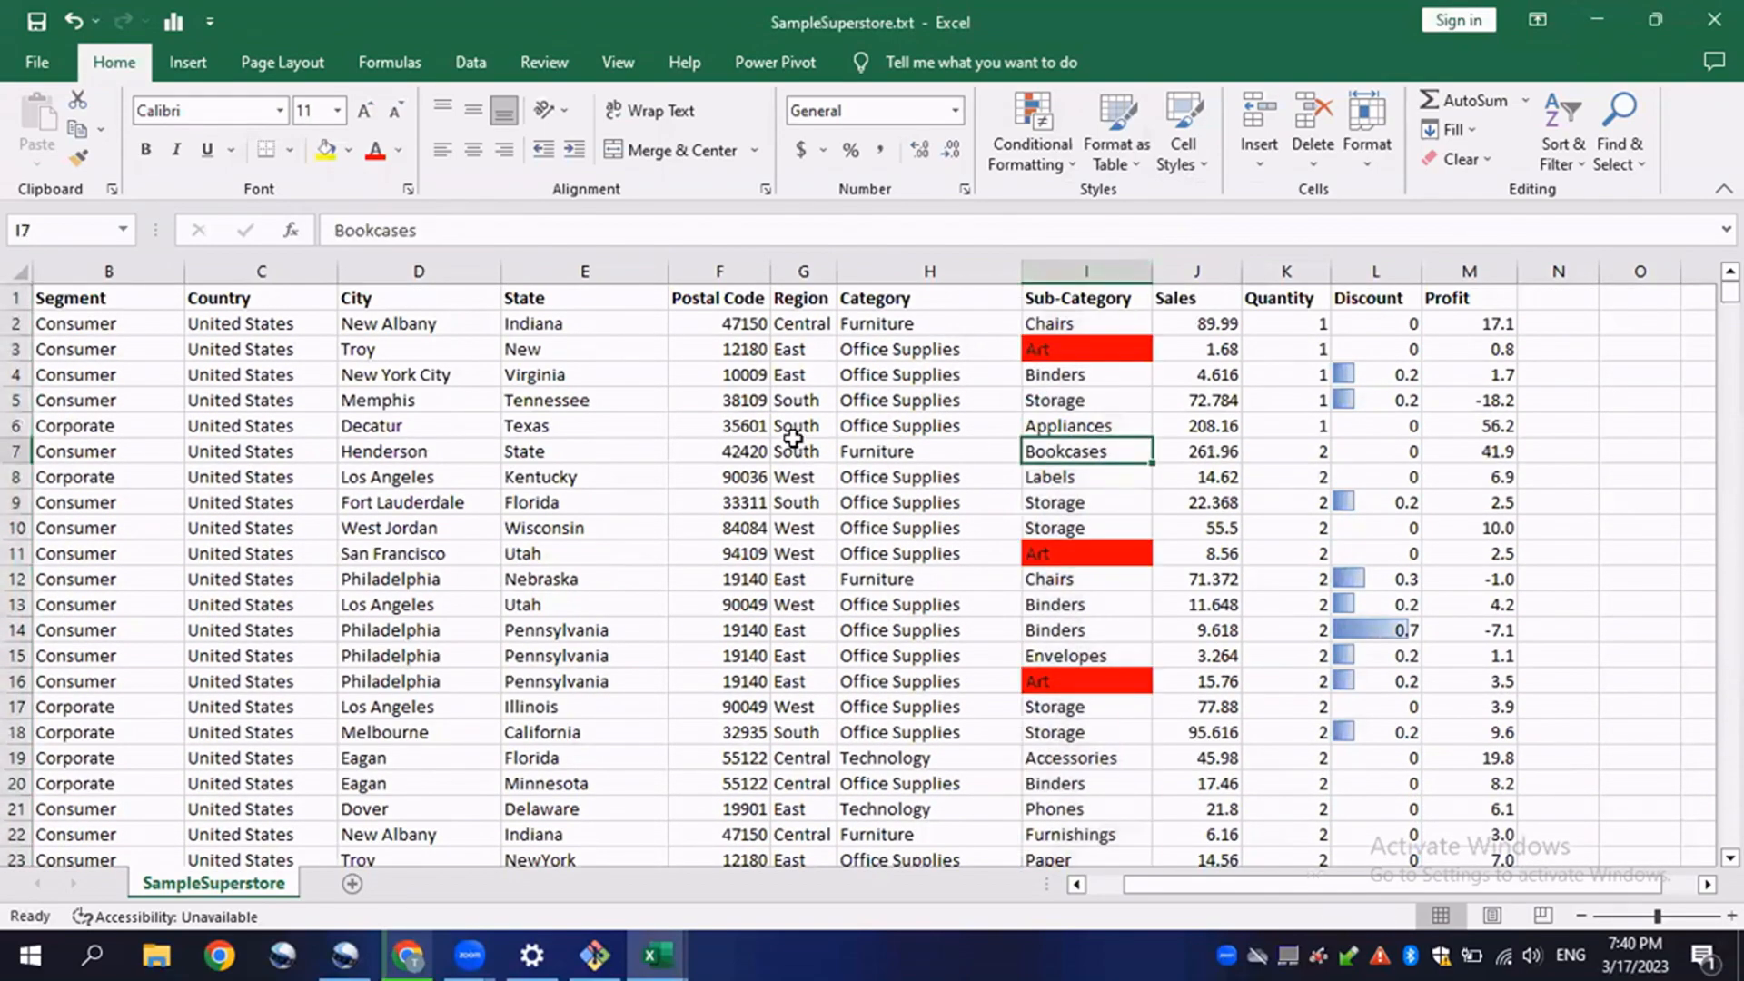
click(801, 451)
scroll(821, 481, down, 1)
scroll(840, 487, up, 1)
click(944, 376)
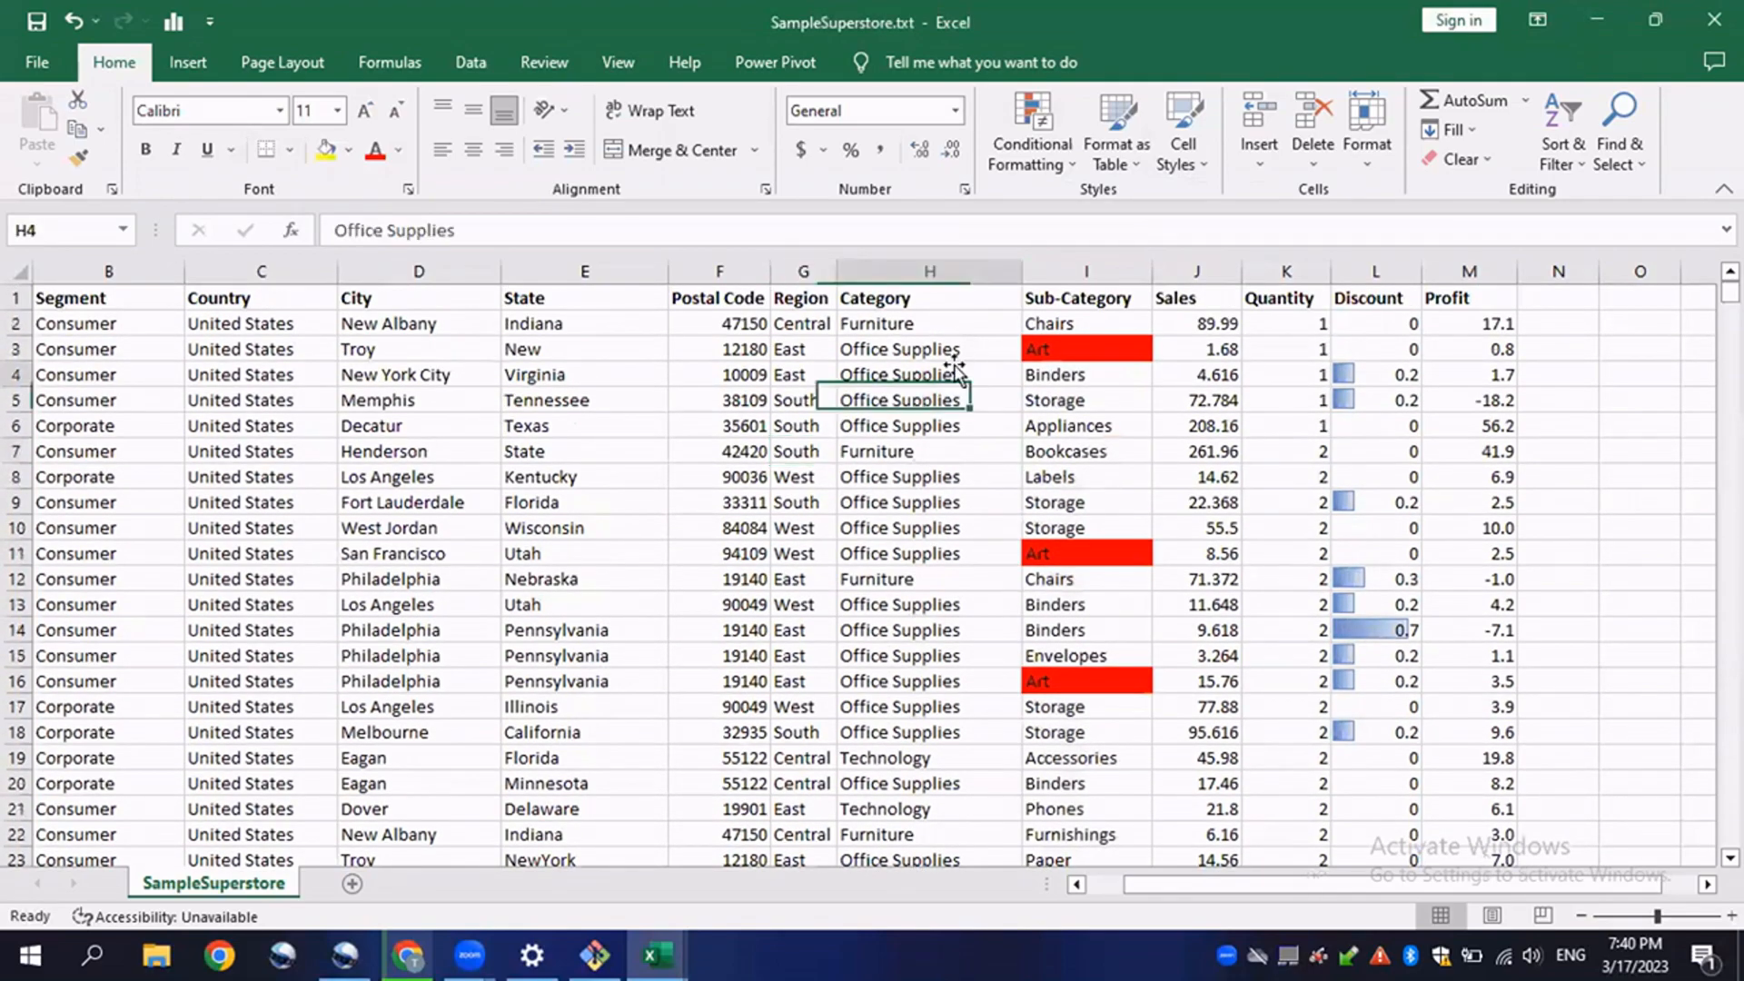
click(923, 268)
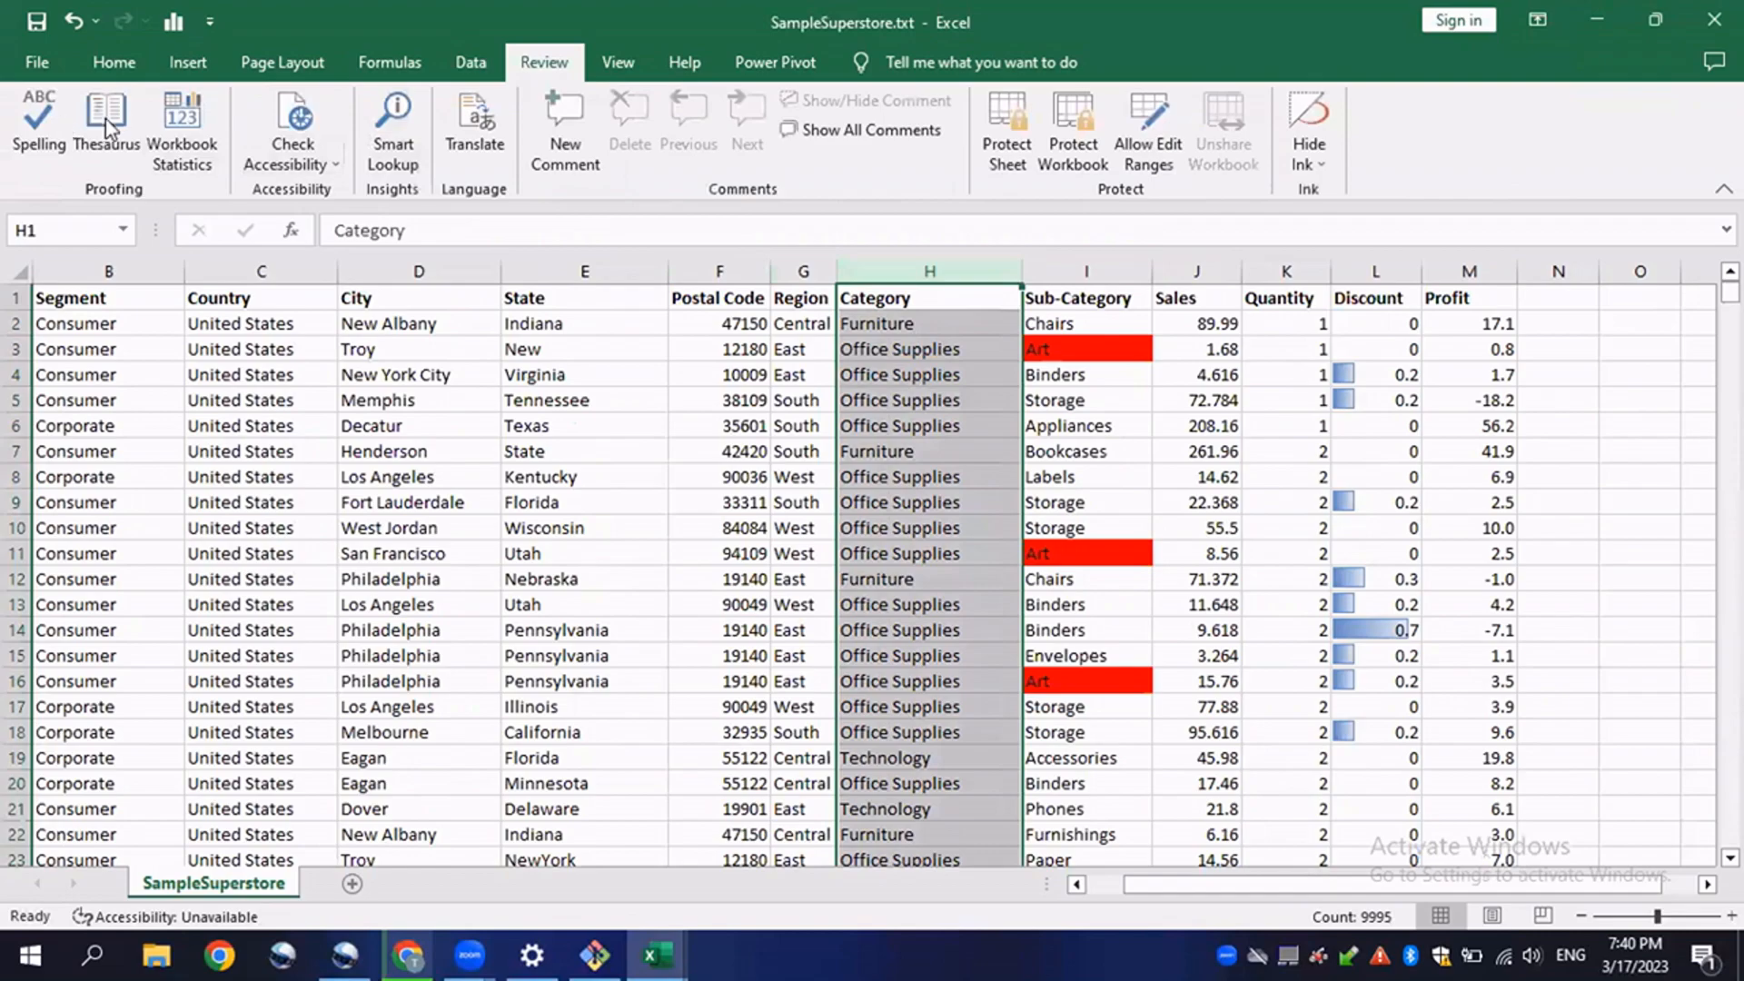
drag(712, 579, 713, 555)
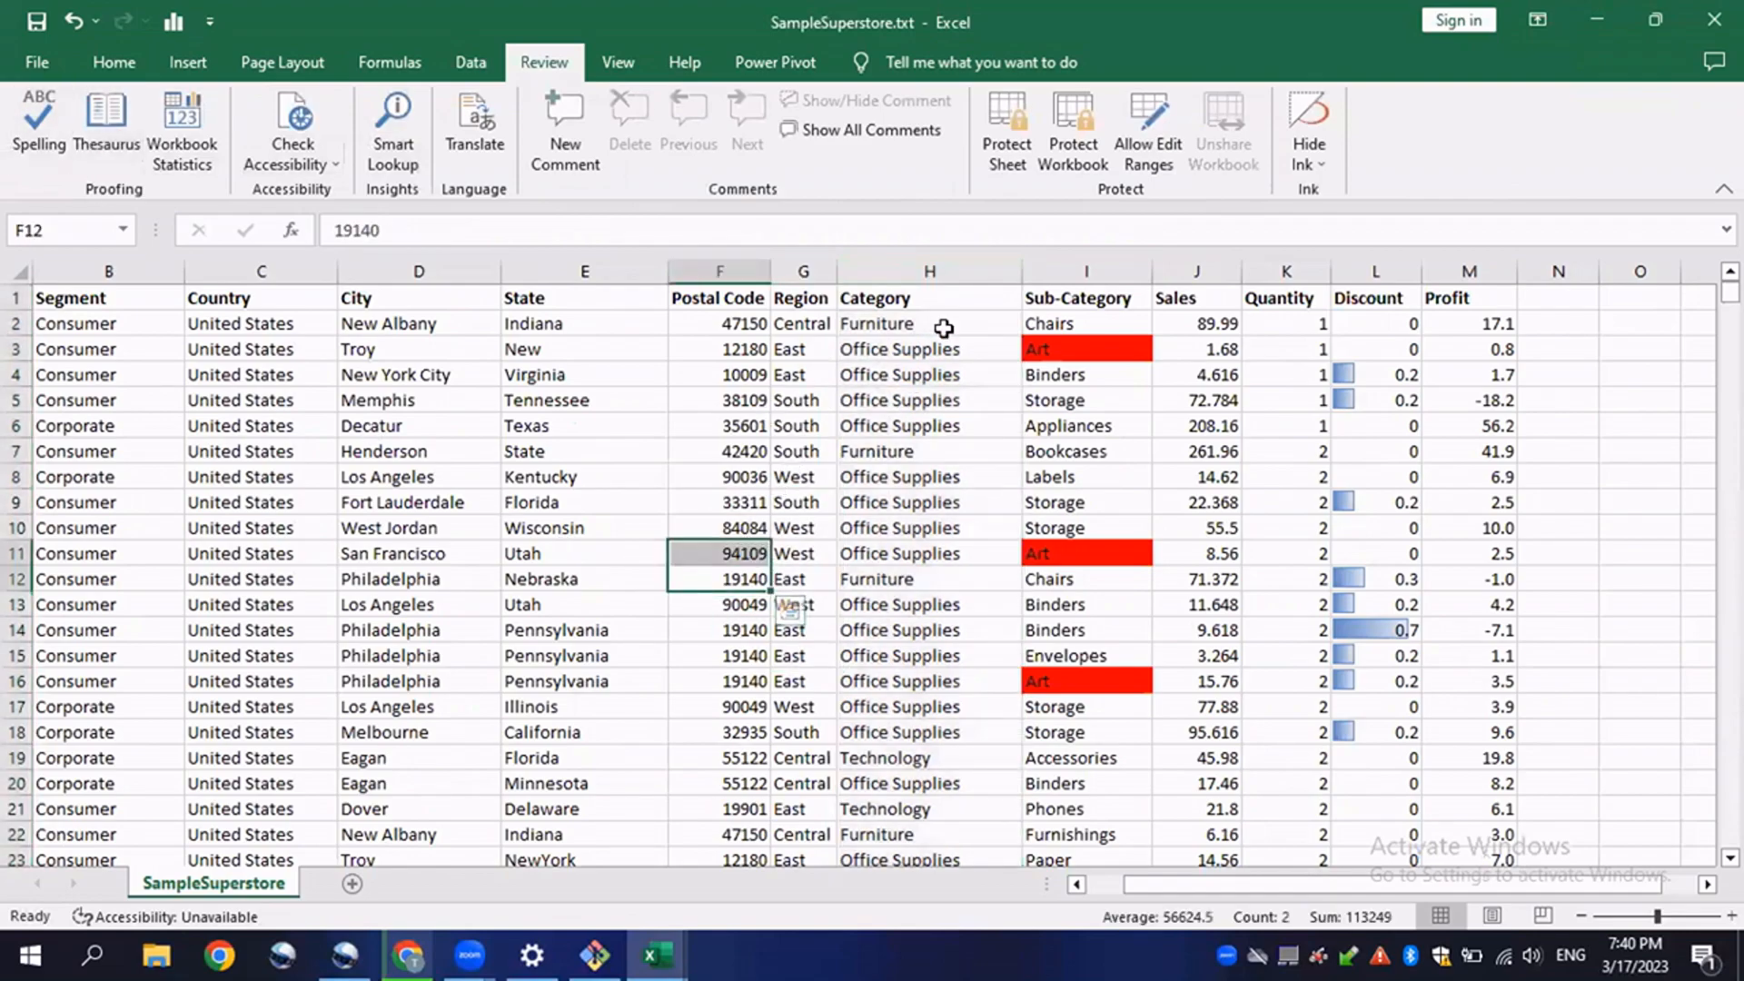
click(602, 372)
drag(1531, 891, 1480, 894)
click(694, 401)
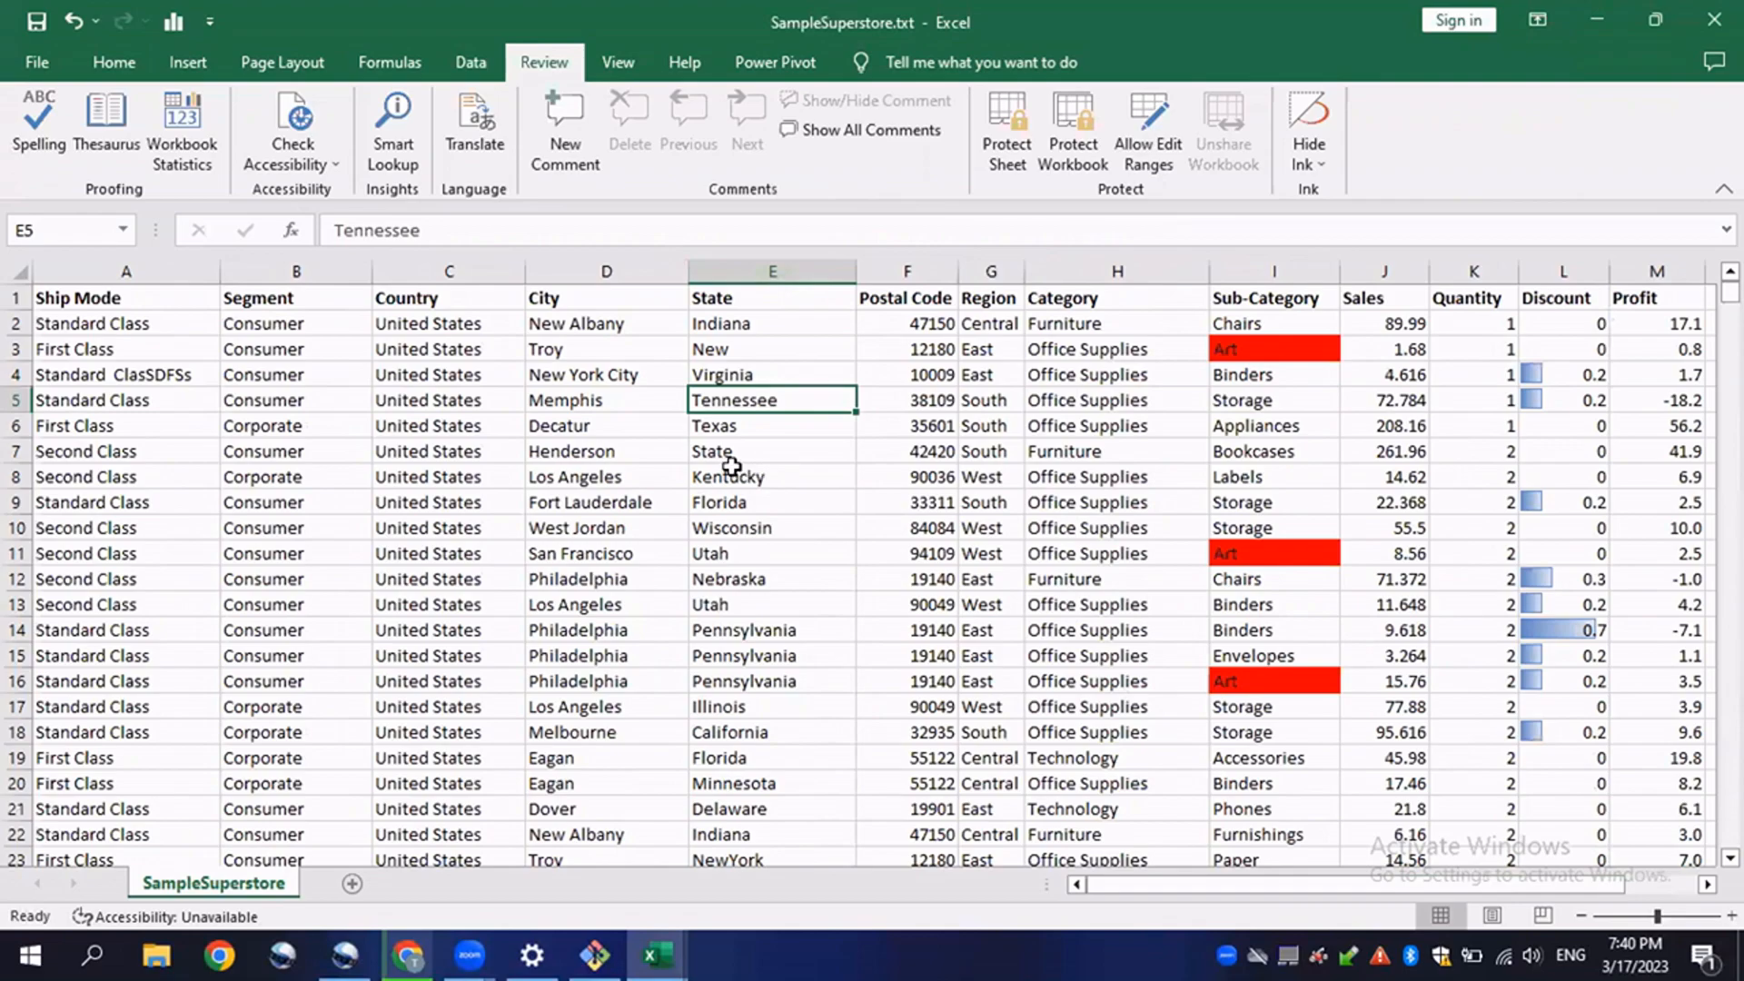
click(610, 270)
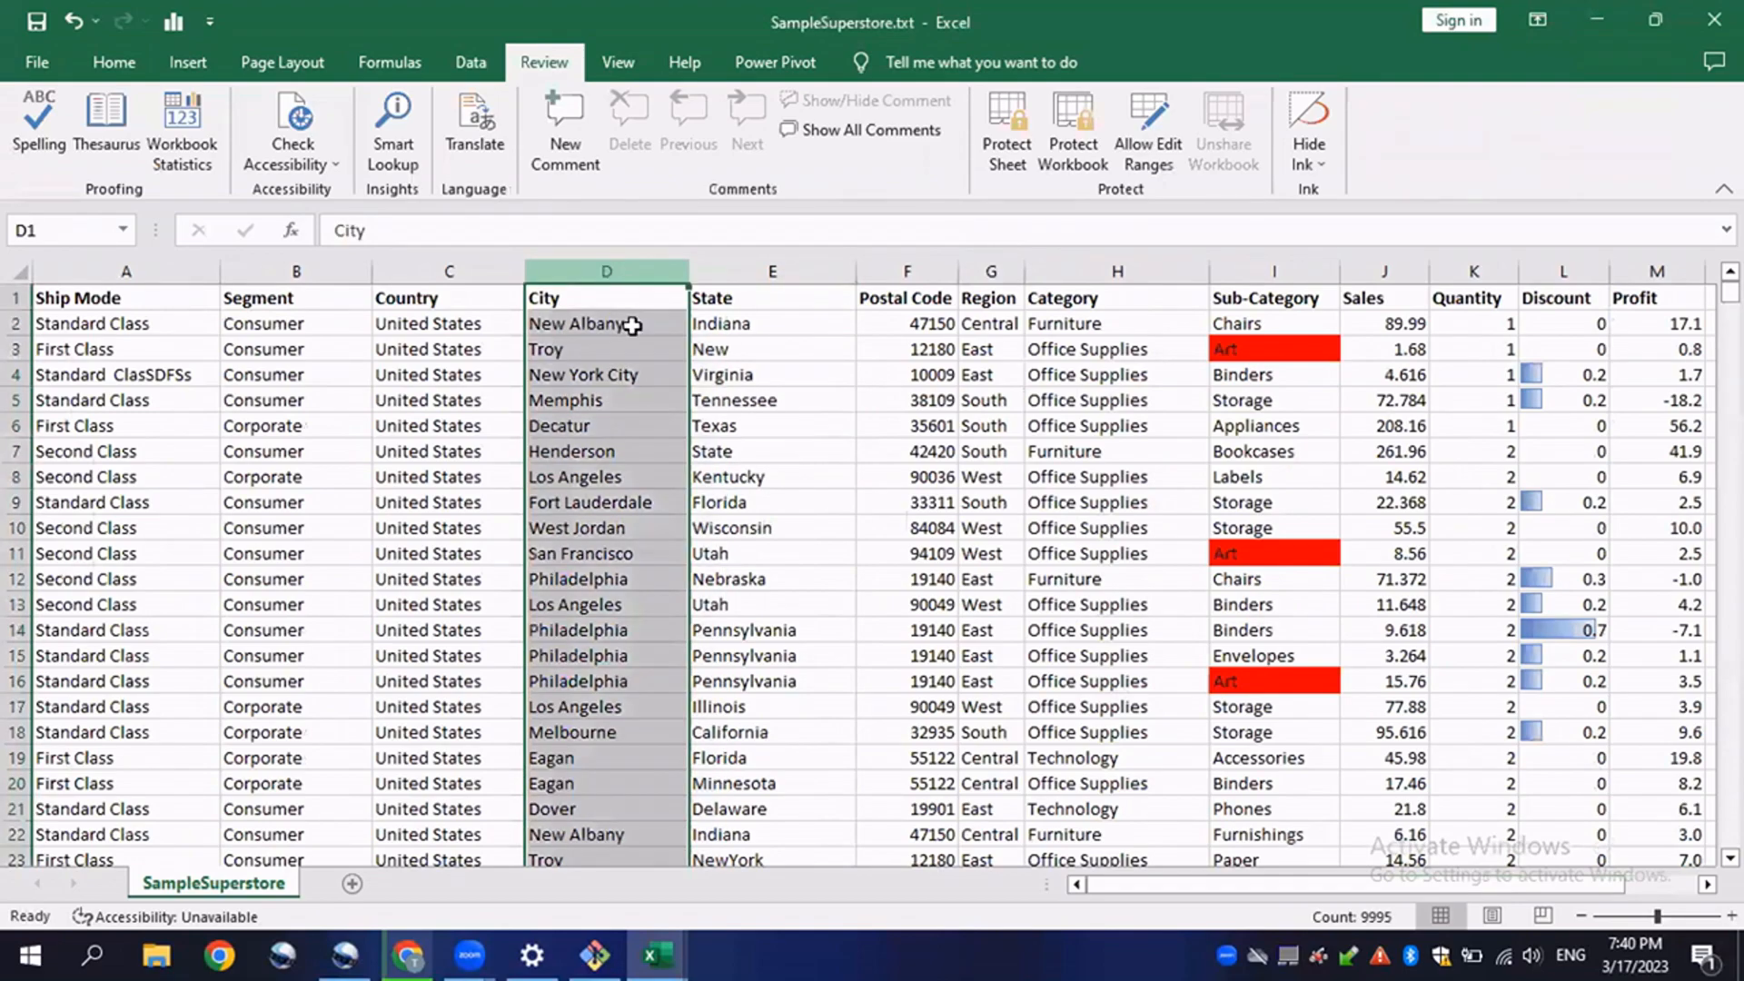
click(1004, 422)
scroll(774, 481, down, 1)
scroll(775, 481, up, 1)
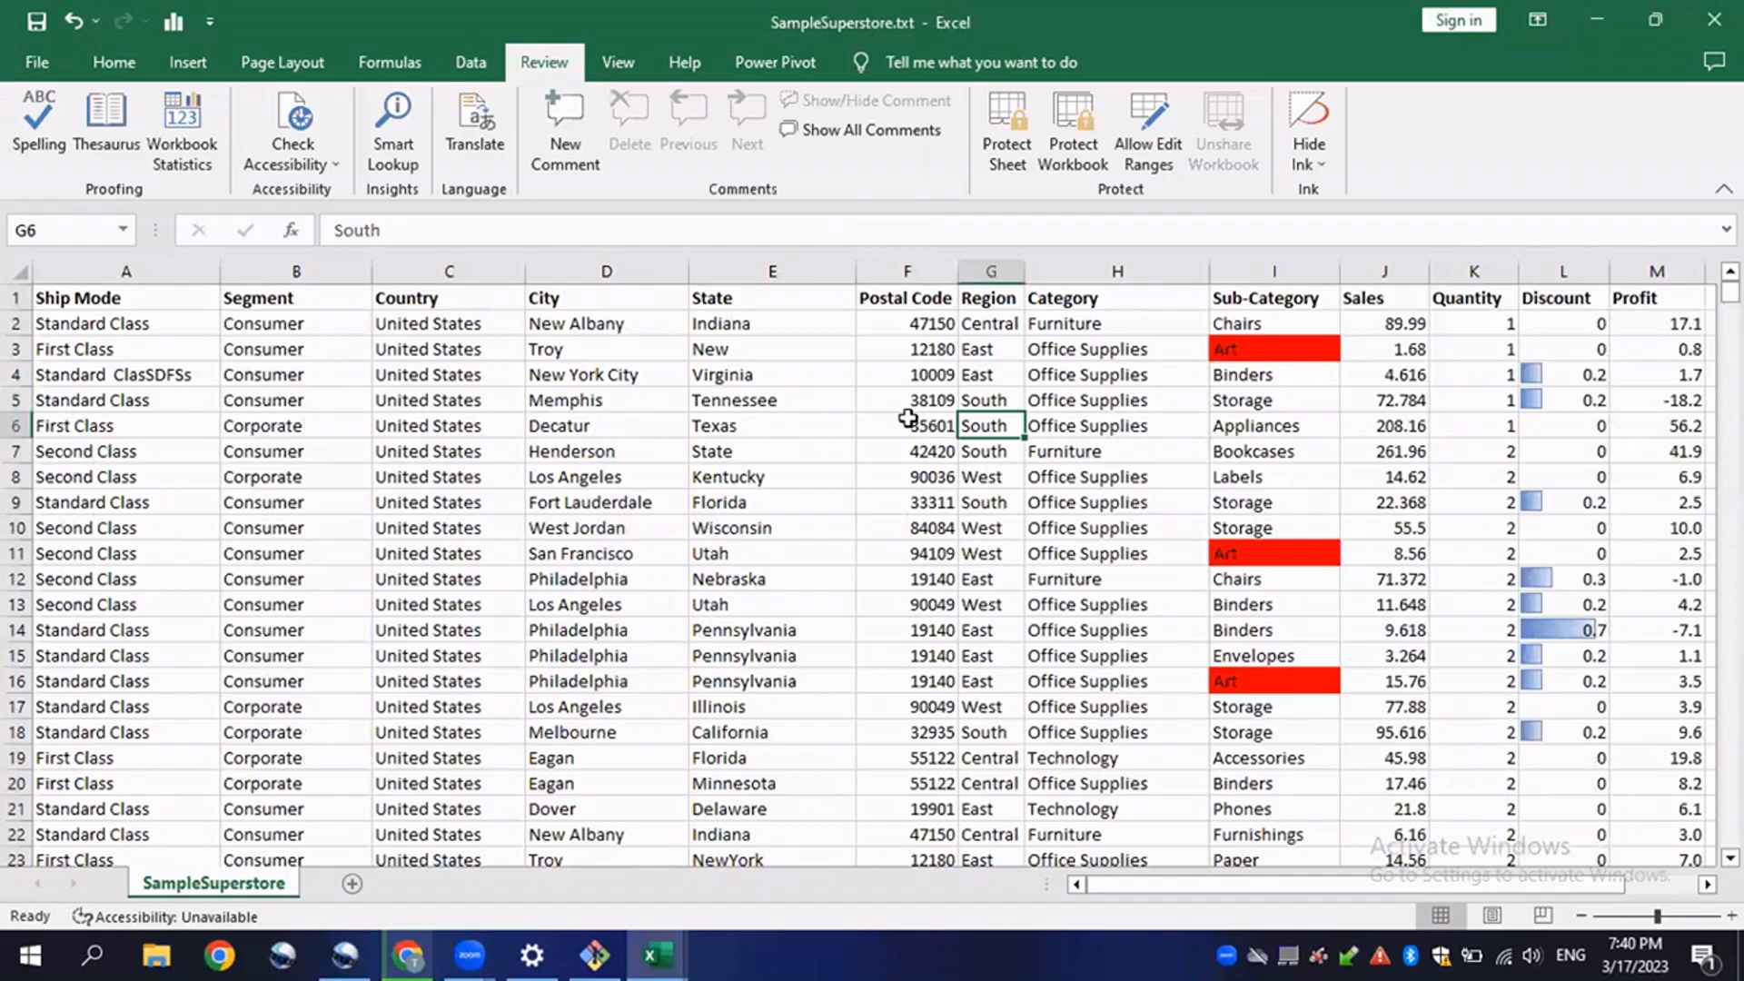
- Run a spelling check on the Category column with the English (United States) dictionary and ignore the word SuppDGDGlies
click(1117, 270)
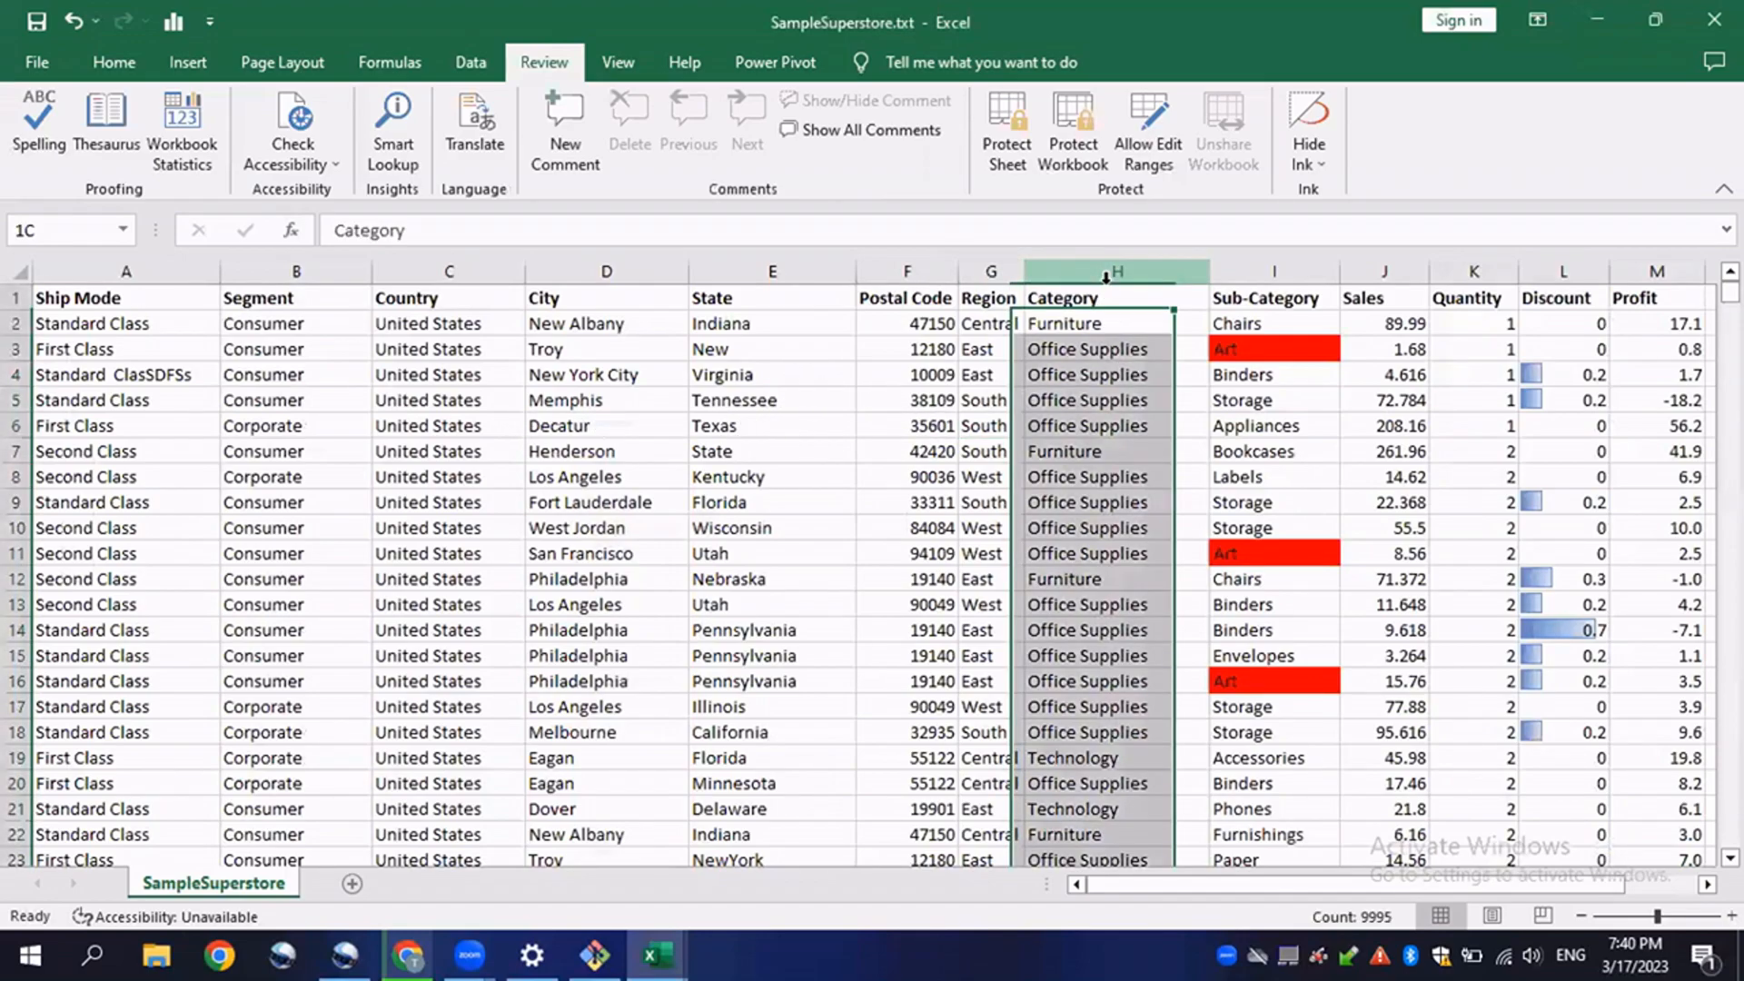
click(38, 122)
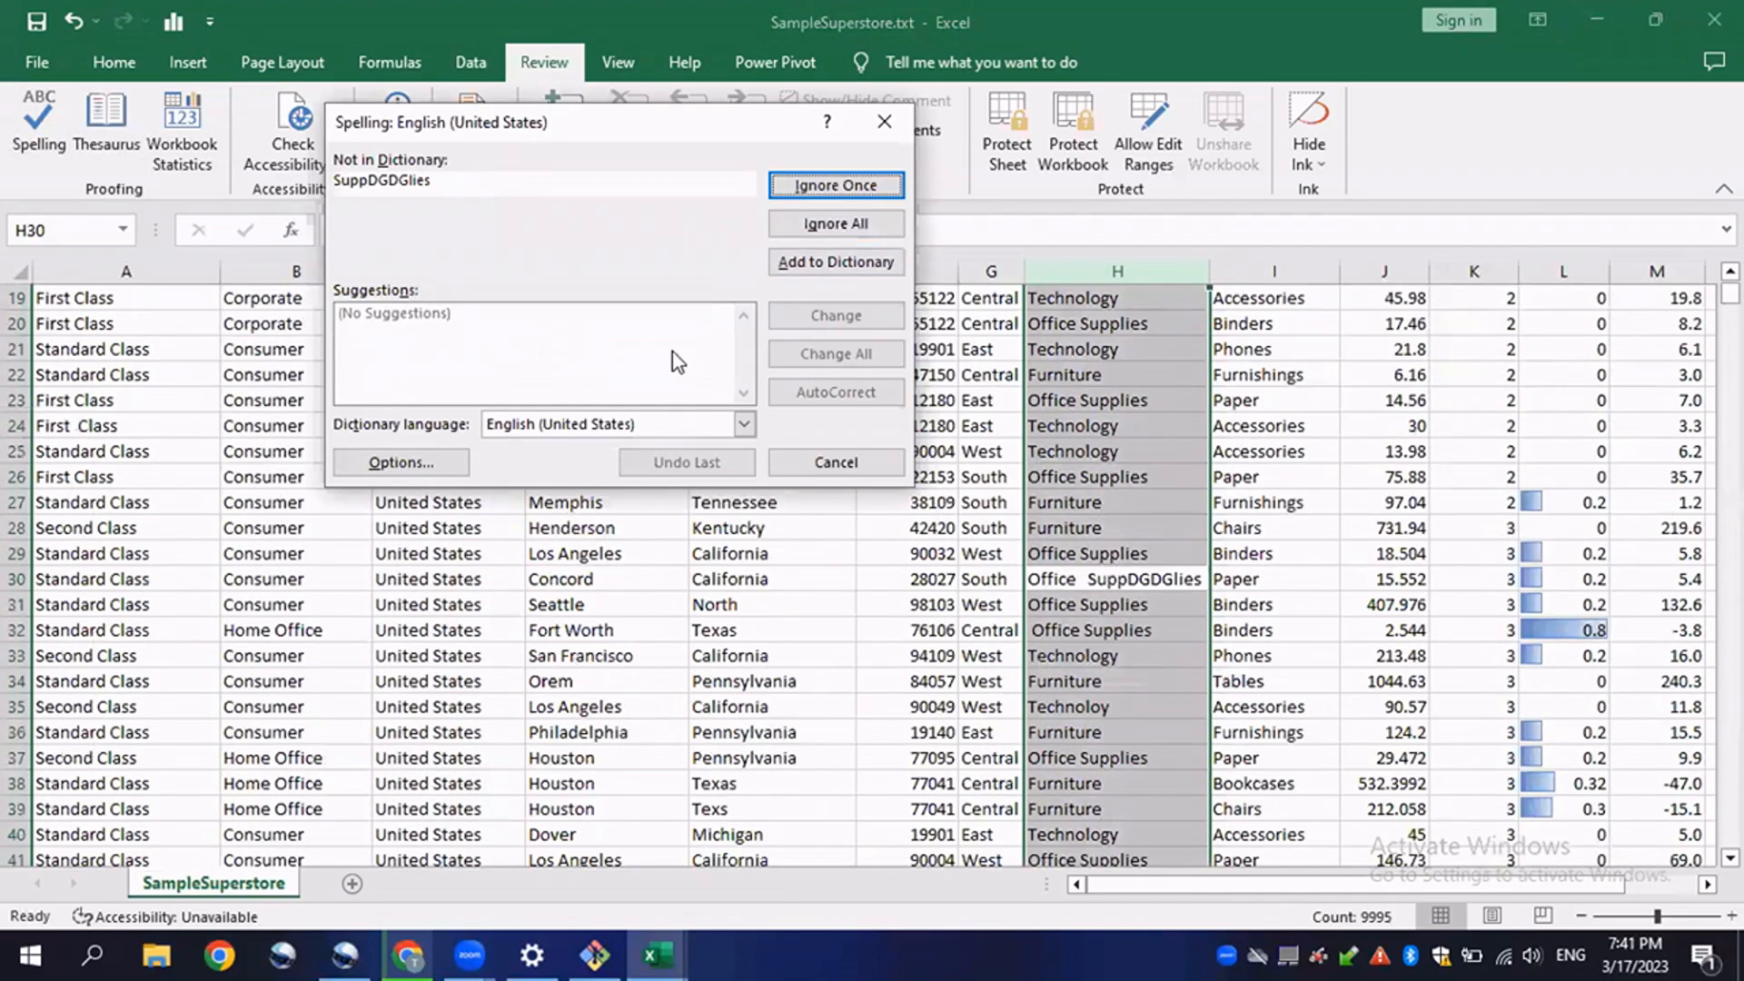
click(743, 423)
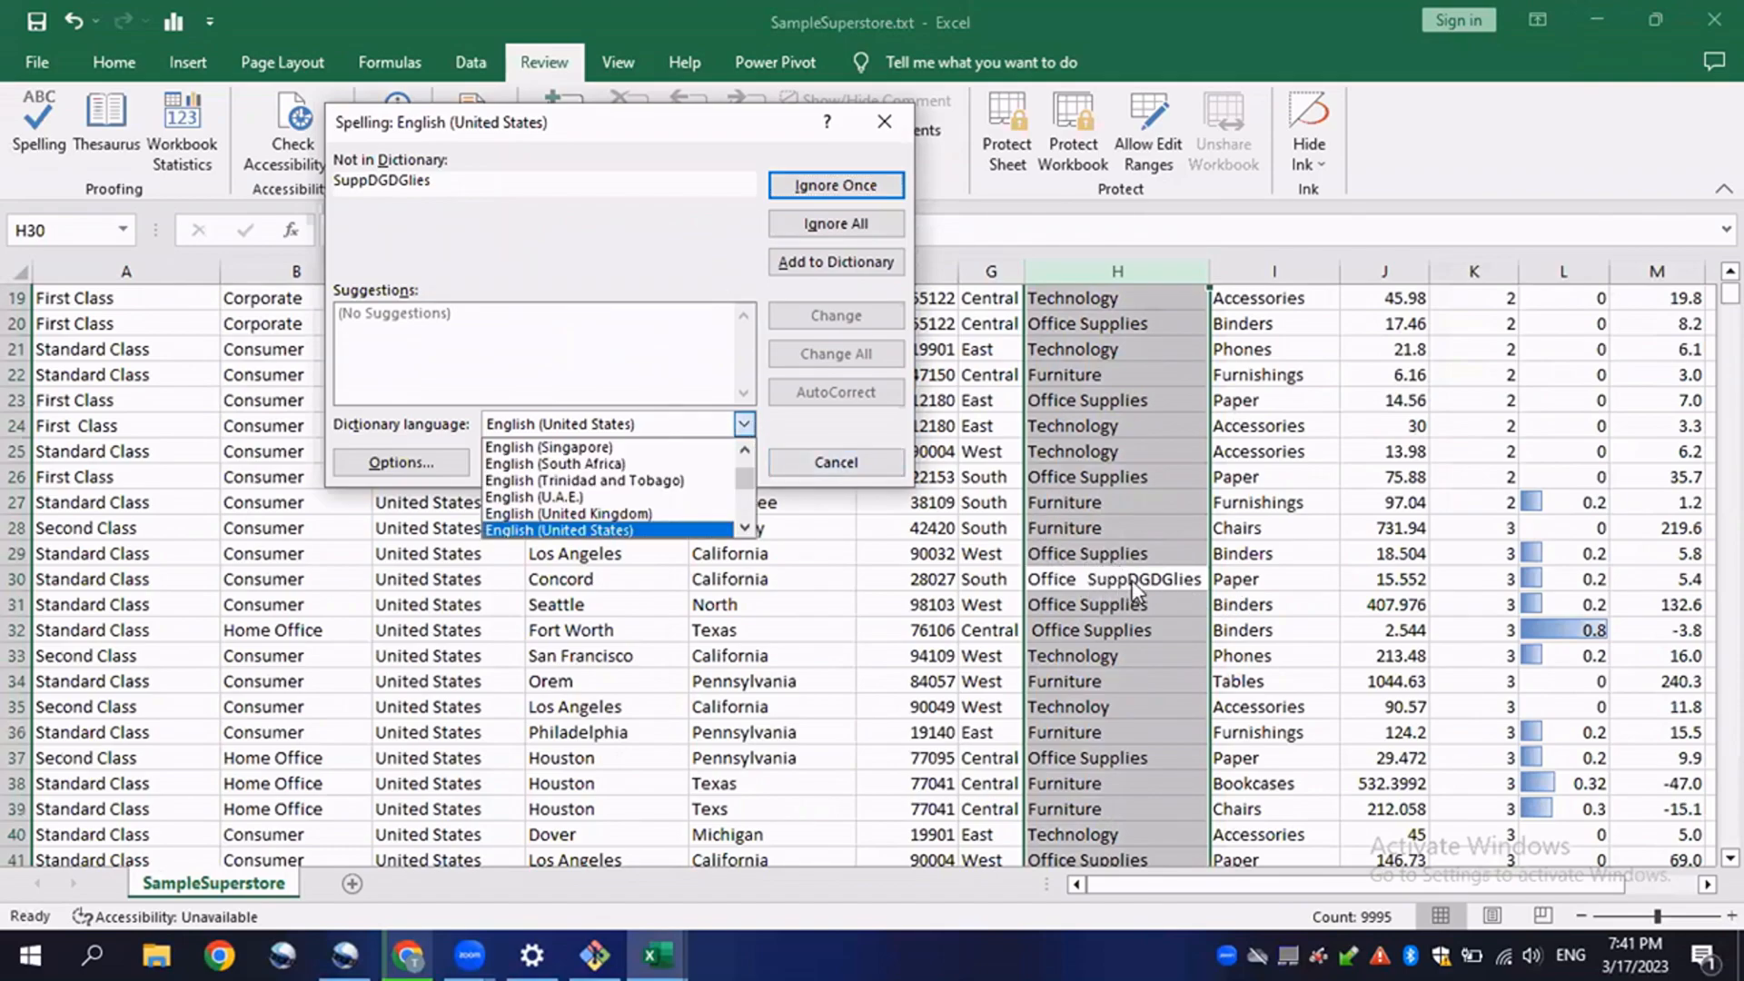
click(585, 421)
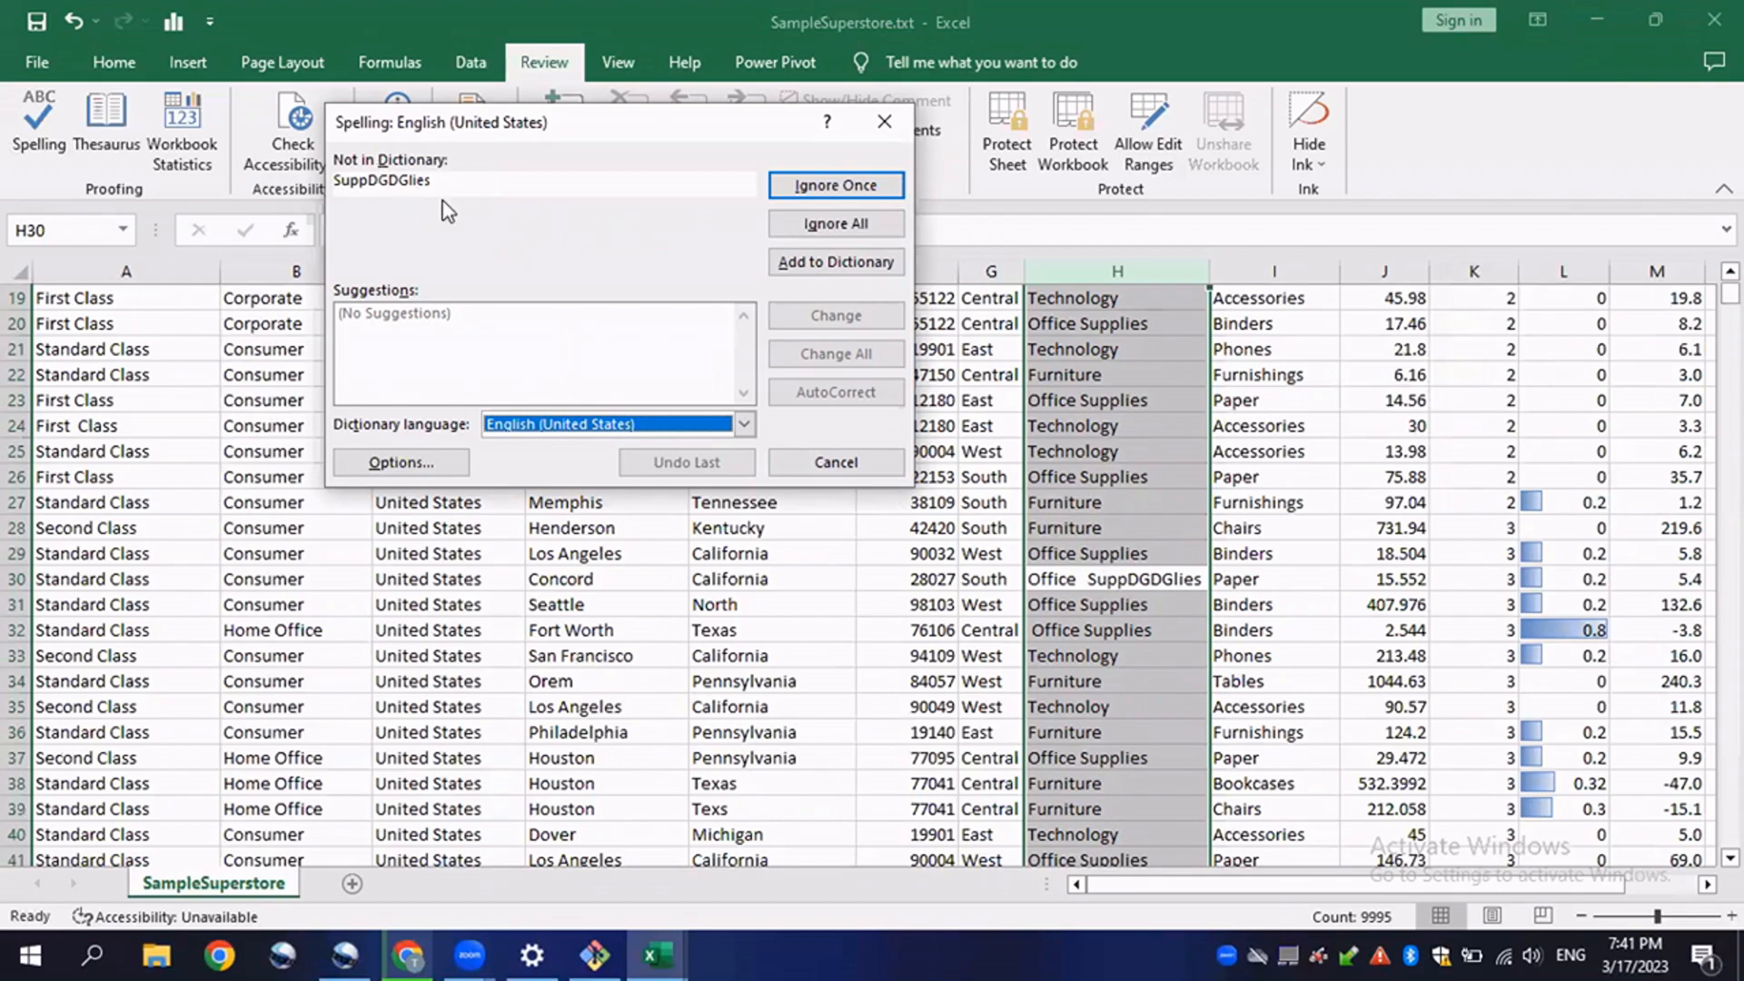
click(837, 191)
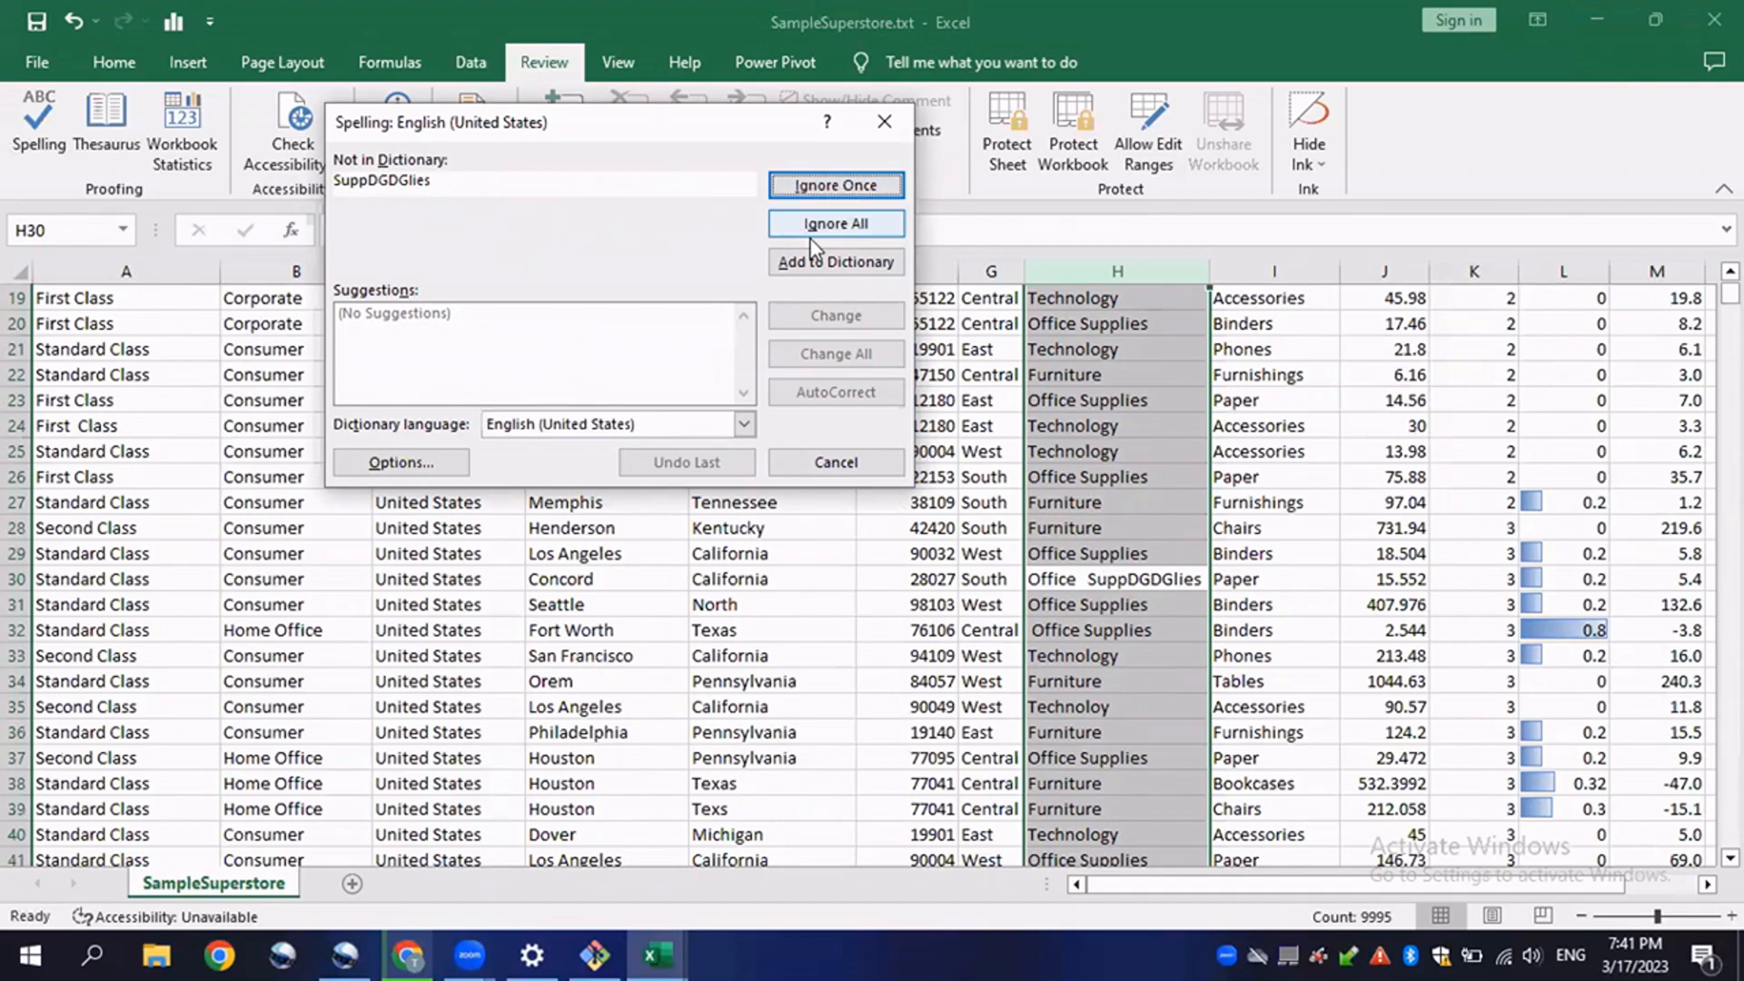
click(864, 220)
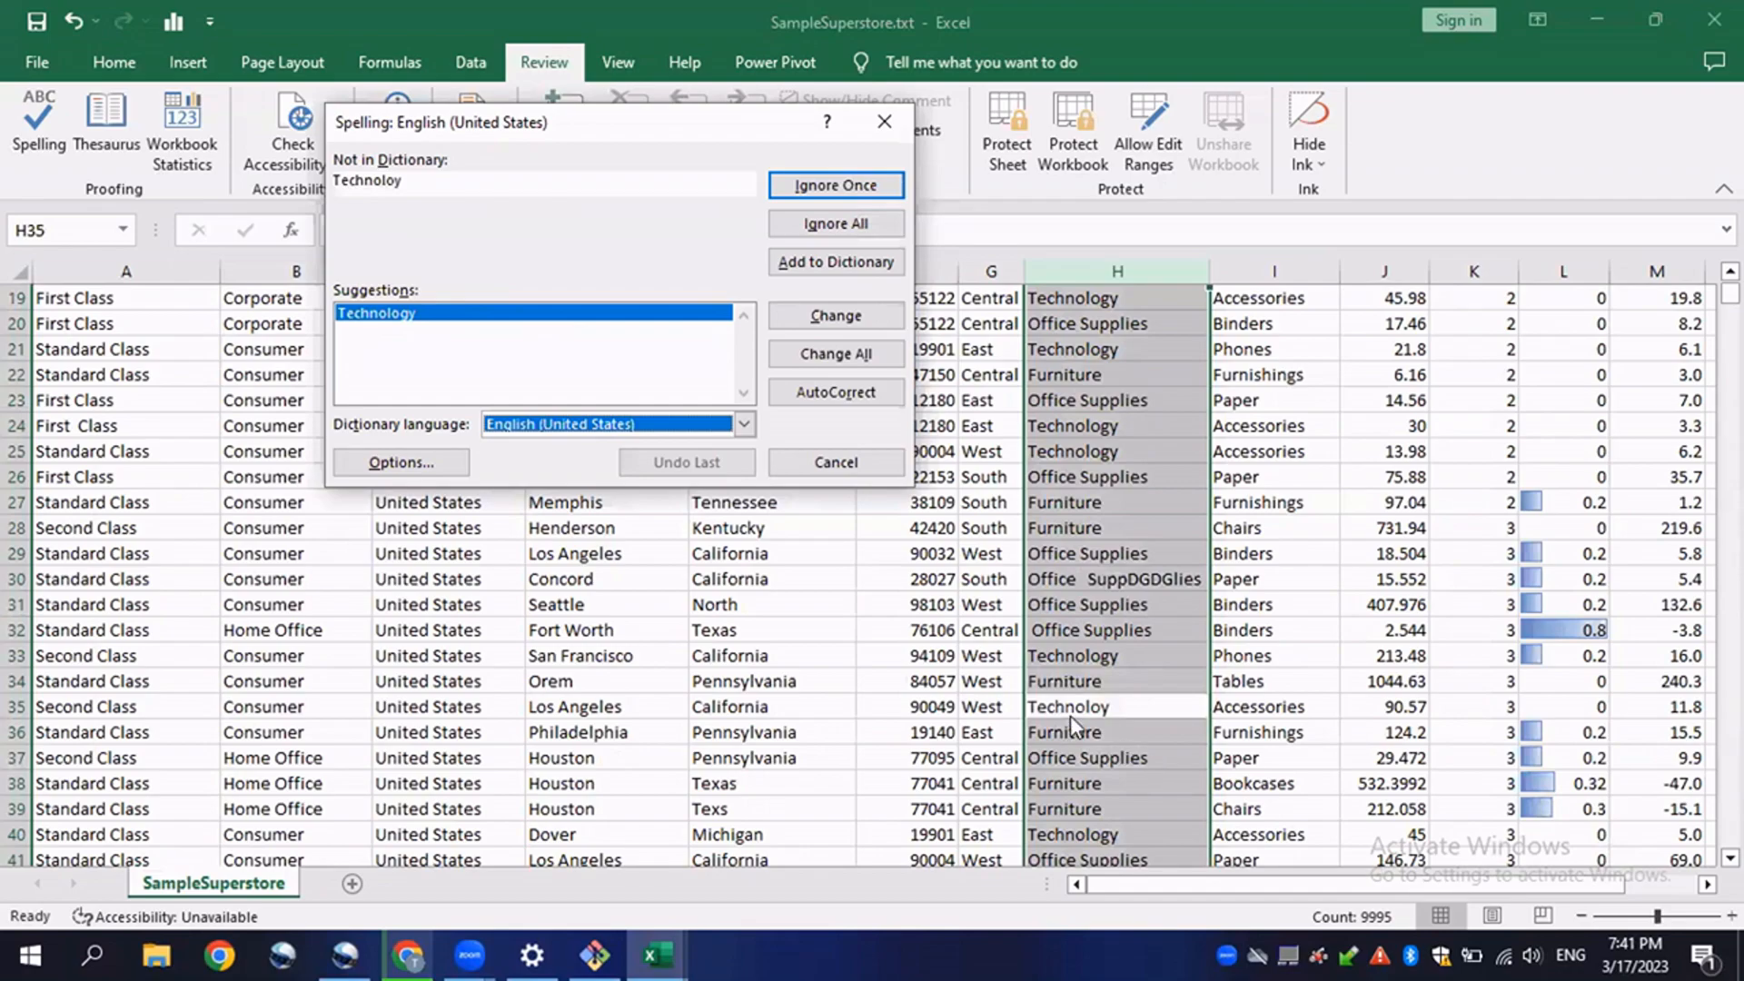
- Correct Technoloy to Technology, Suplies and Supplis to Supplies, and Furnitue to Furniture, and finish the spelling check
click(830, 314)
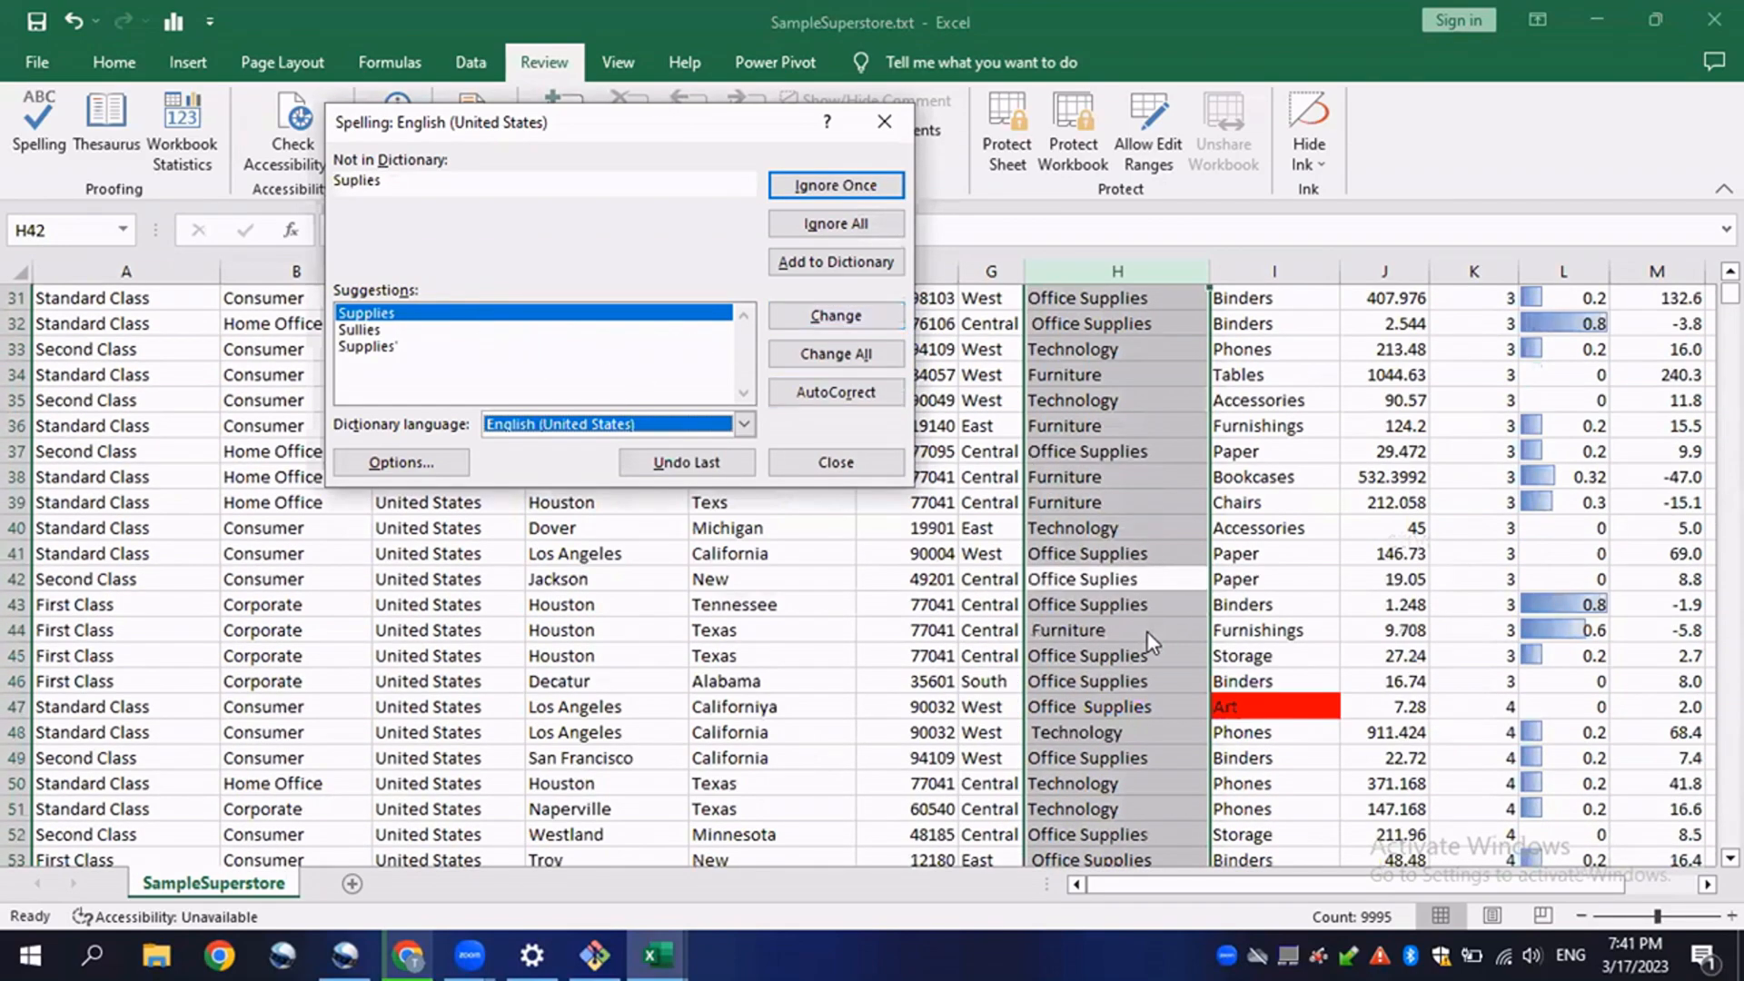
click(841, 316)
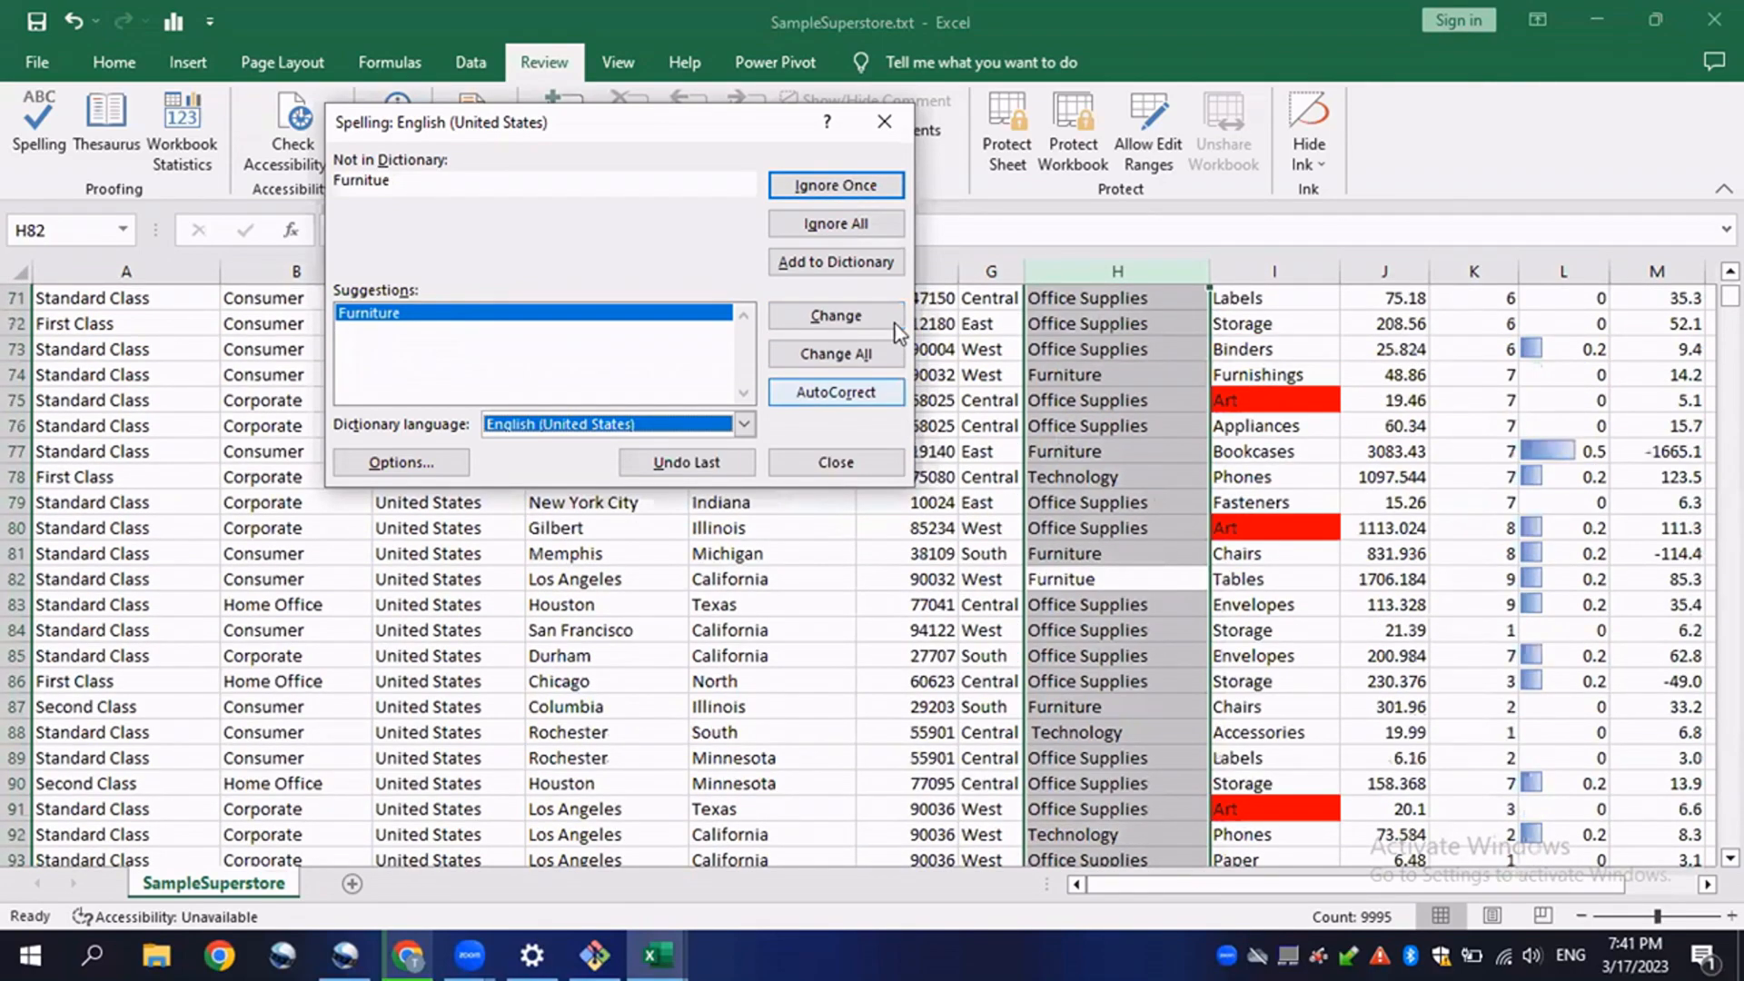
click(830, 318)
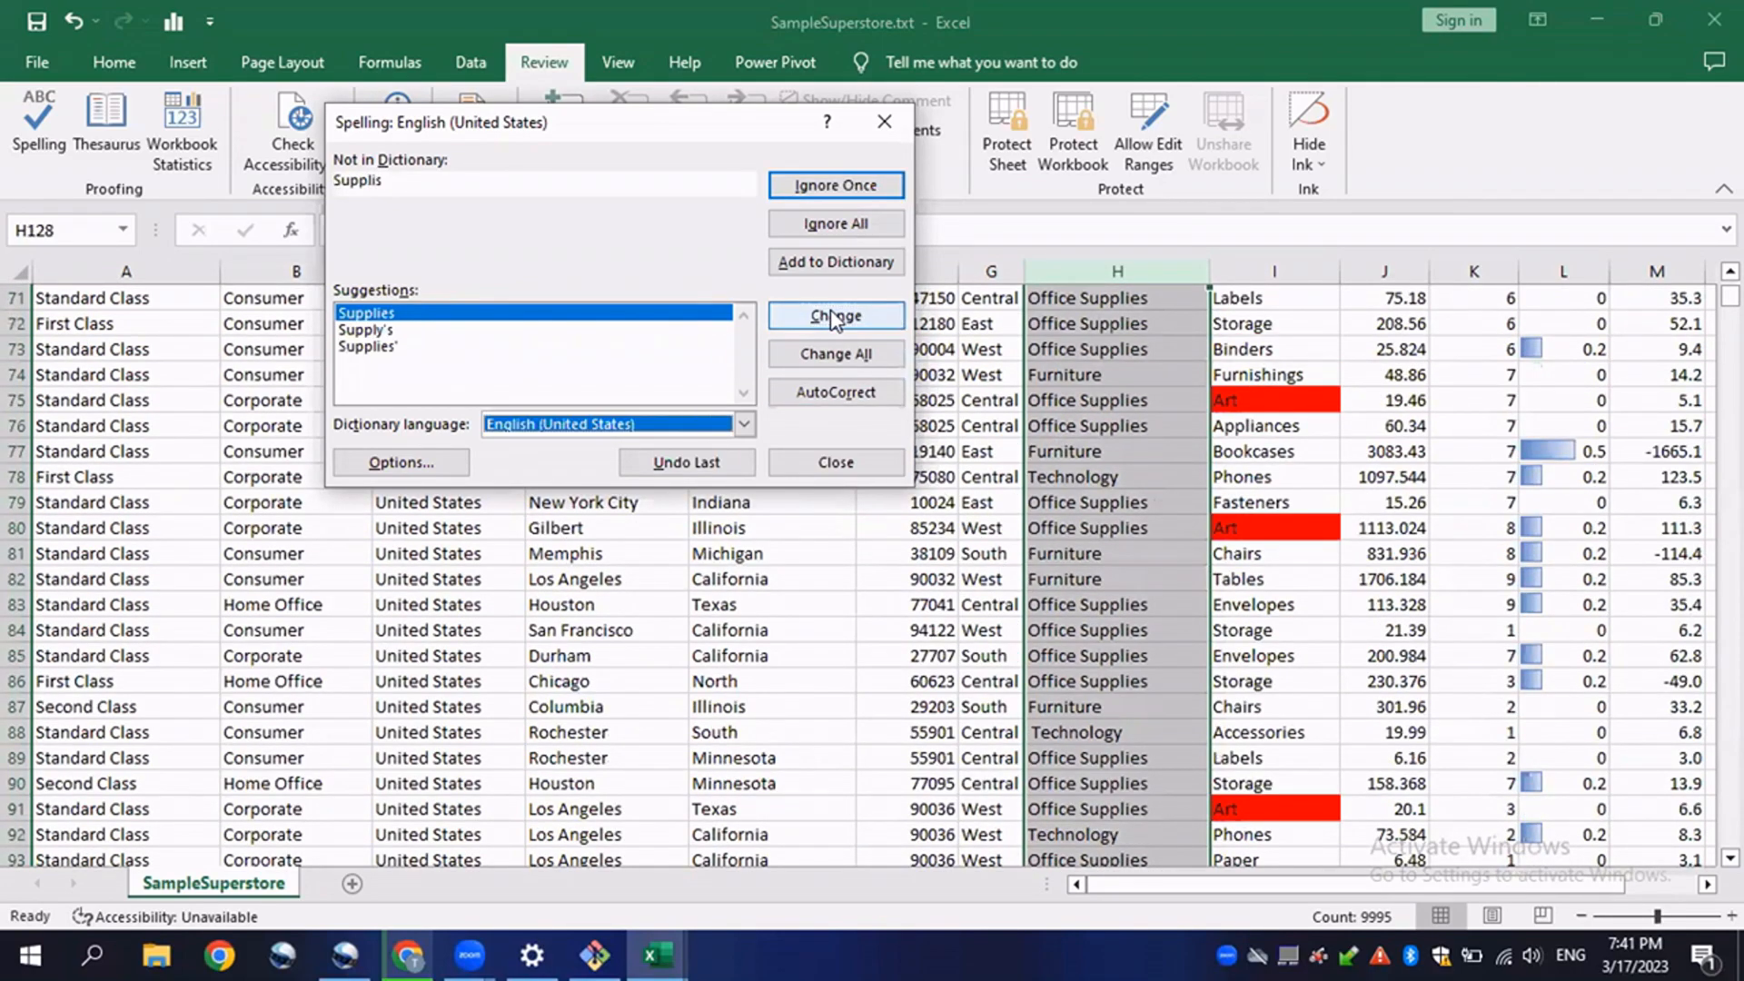
click(830, 318)
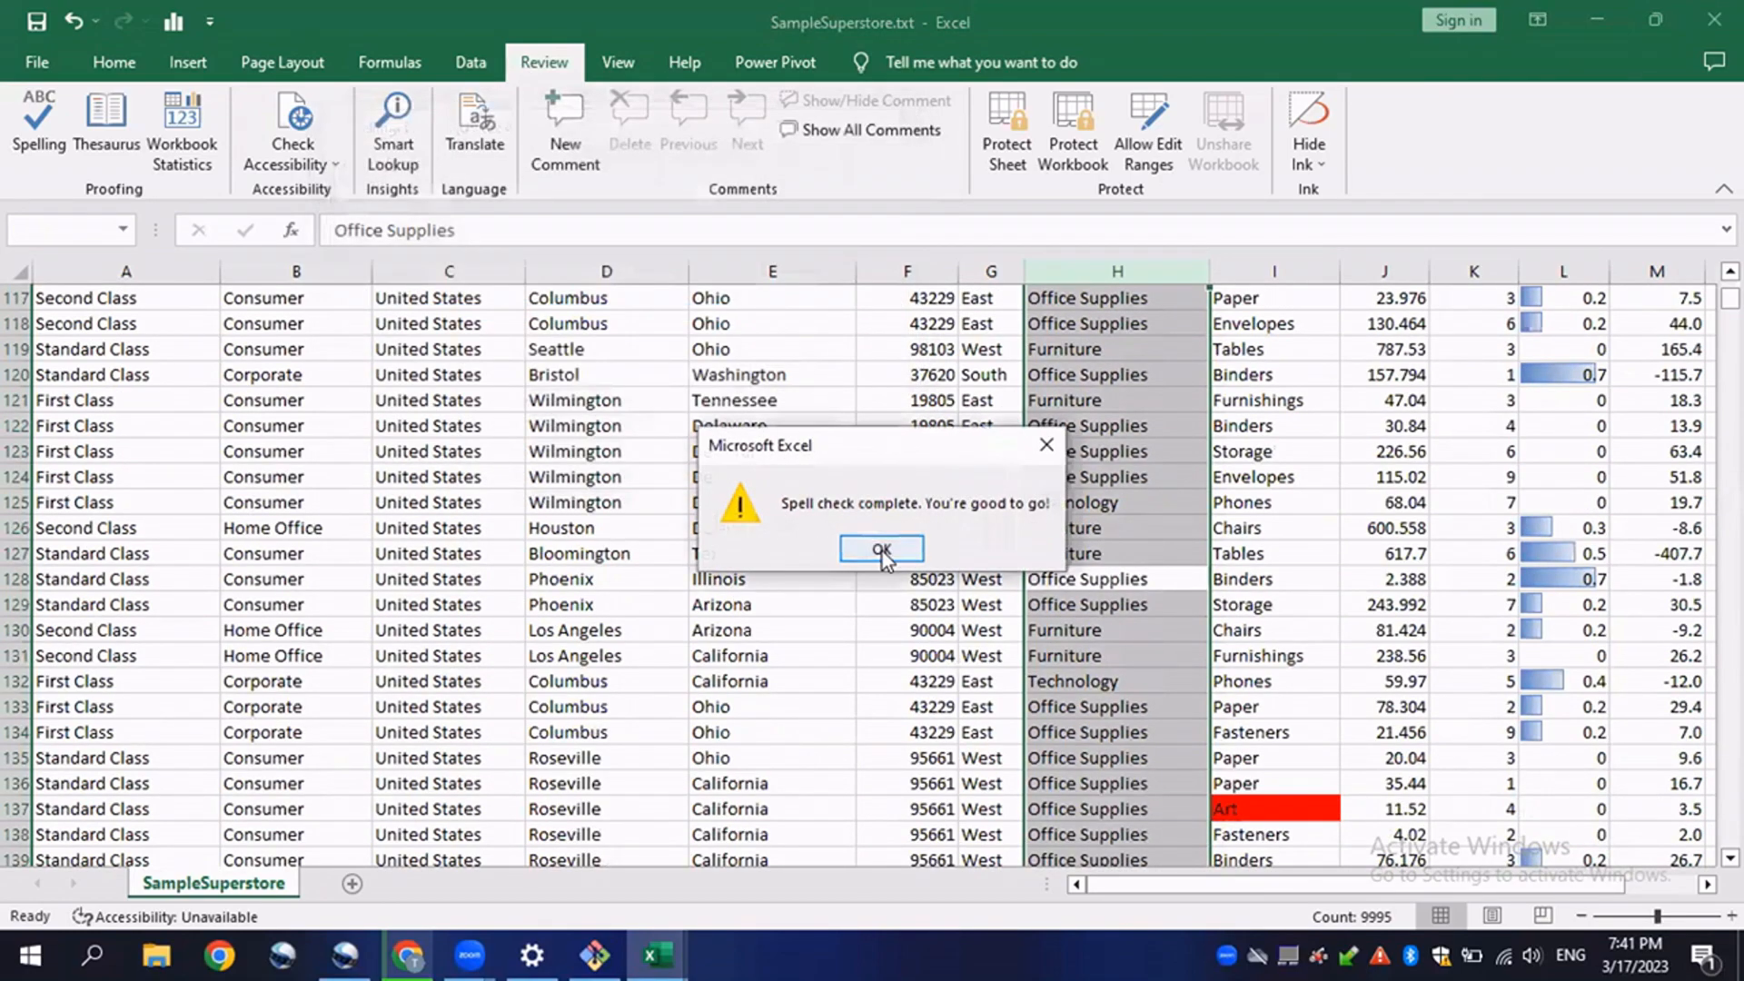
click(881, 551)
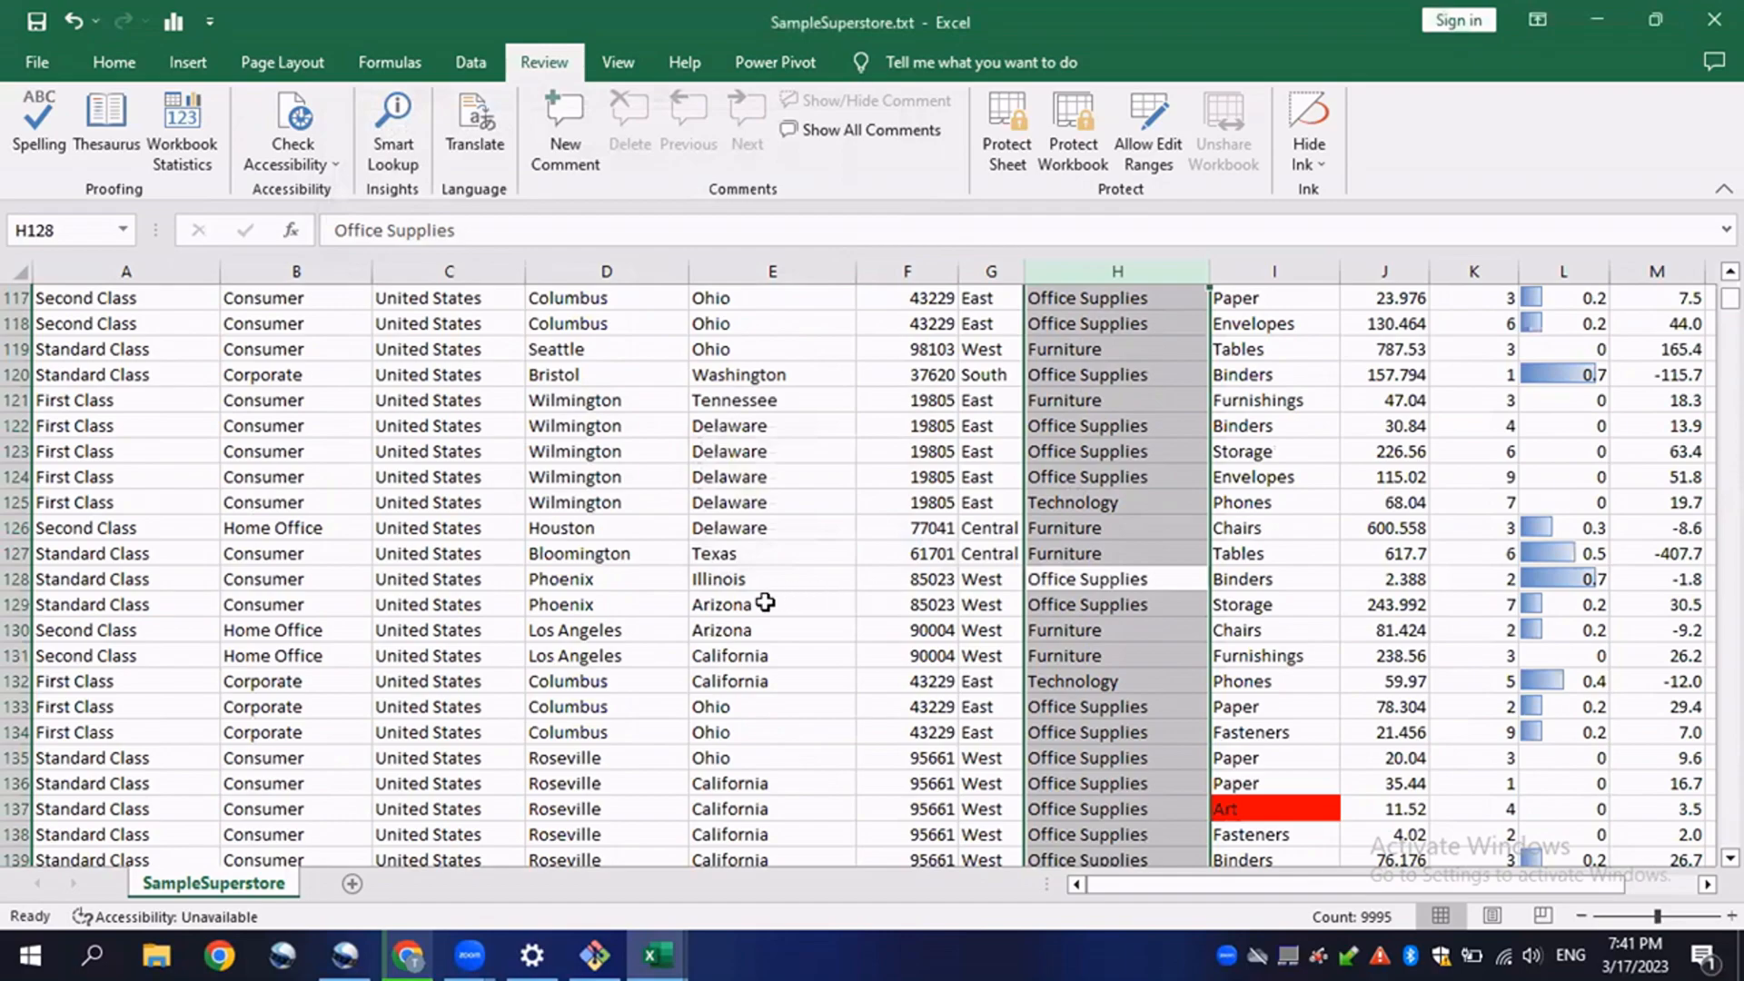
- Review the corrected Category entries from row 128 back up to the ignored SuppDGDGlies entry in row 30
scroll(766, 602, down, 2)
scroll(772, 677, up, 6)
scroll(1144, 644, up, 10)
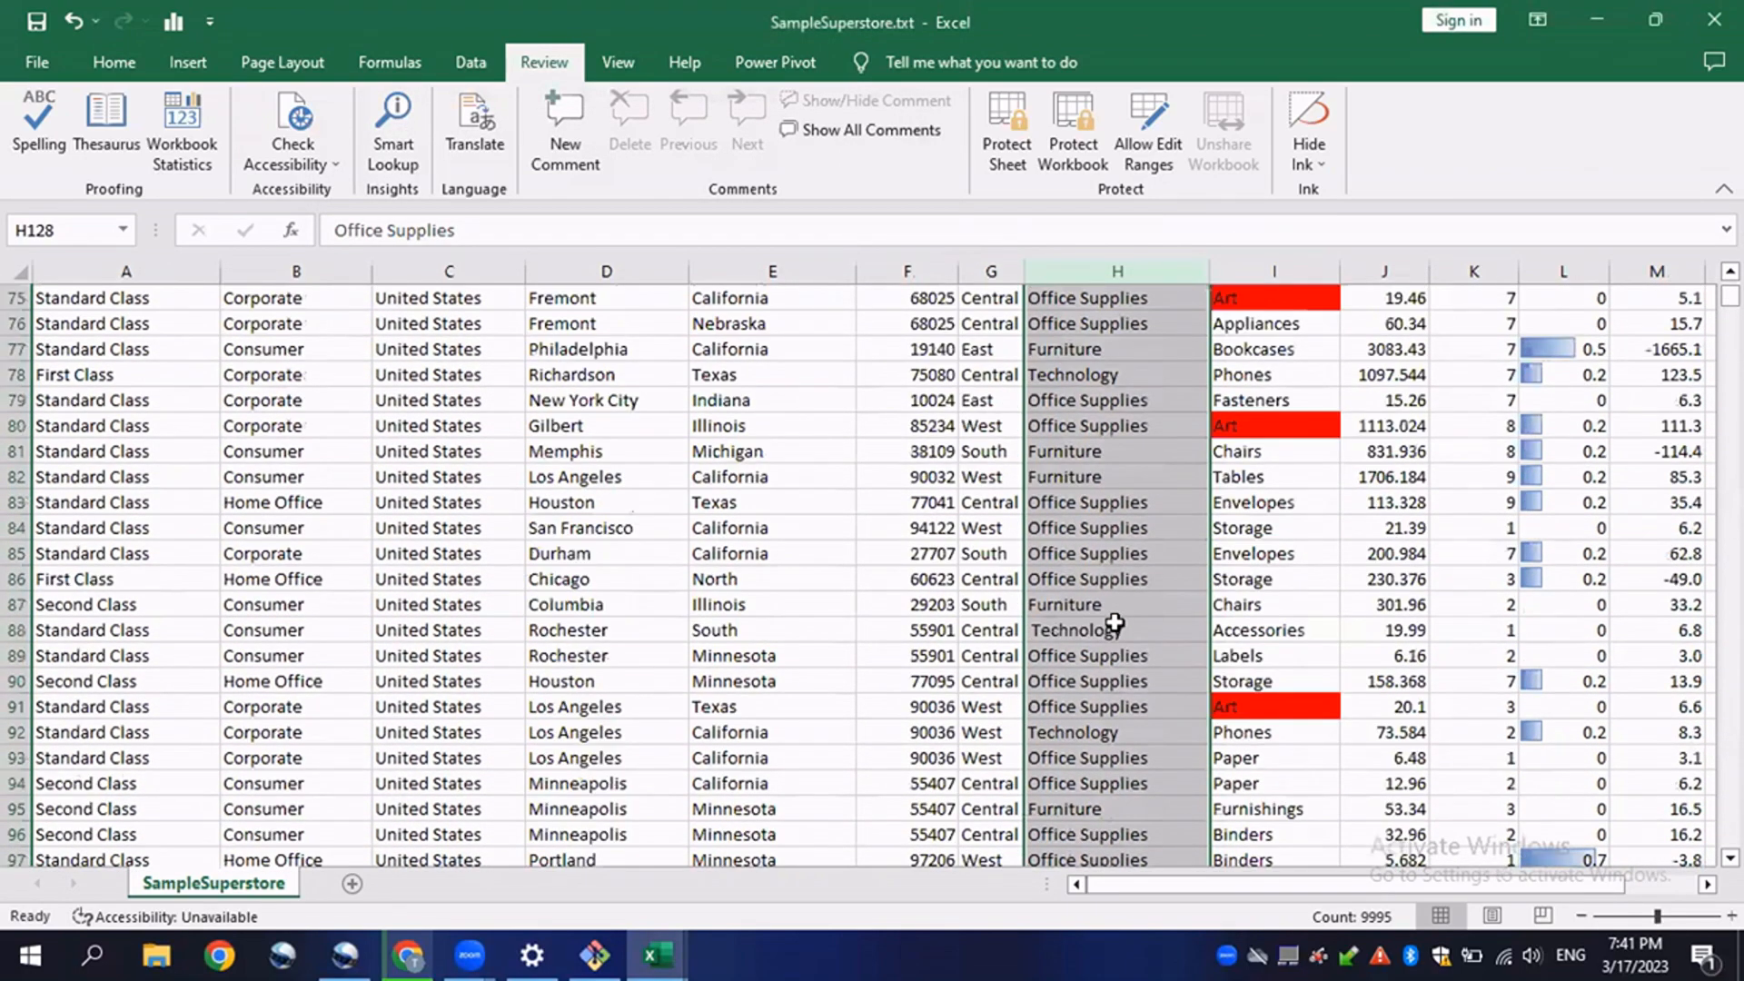
scroll(1113, 623, up, 18)
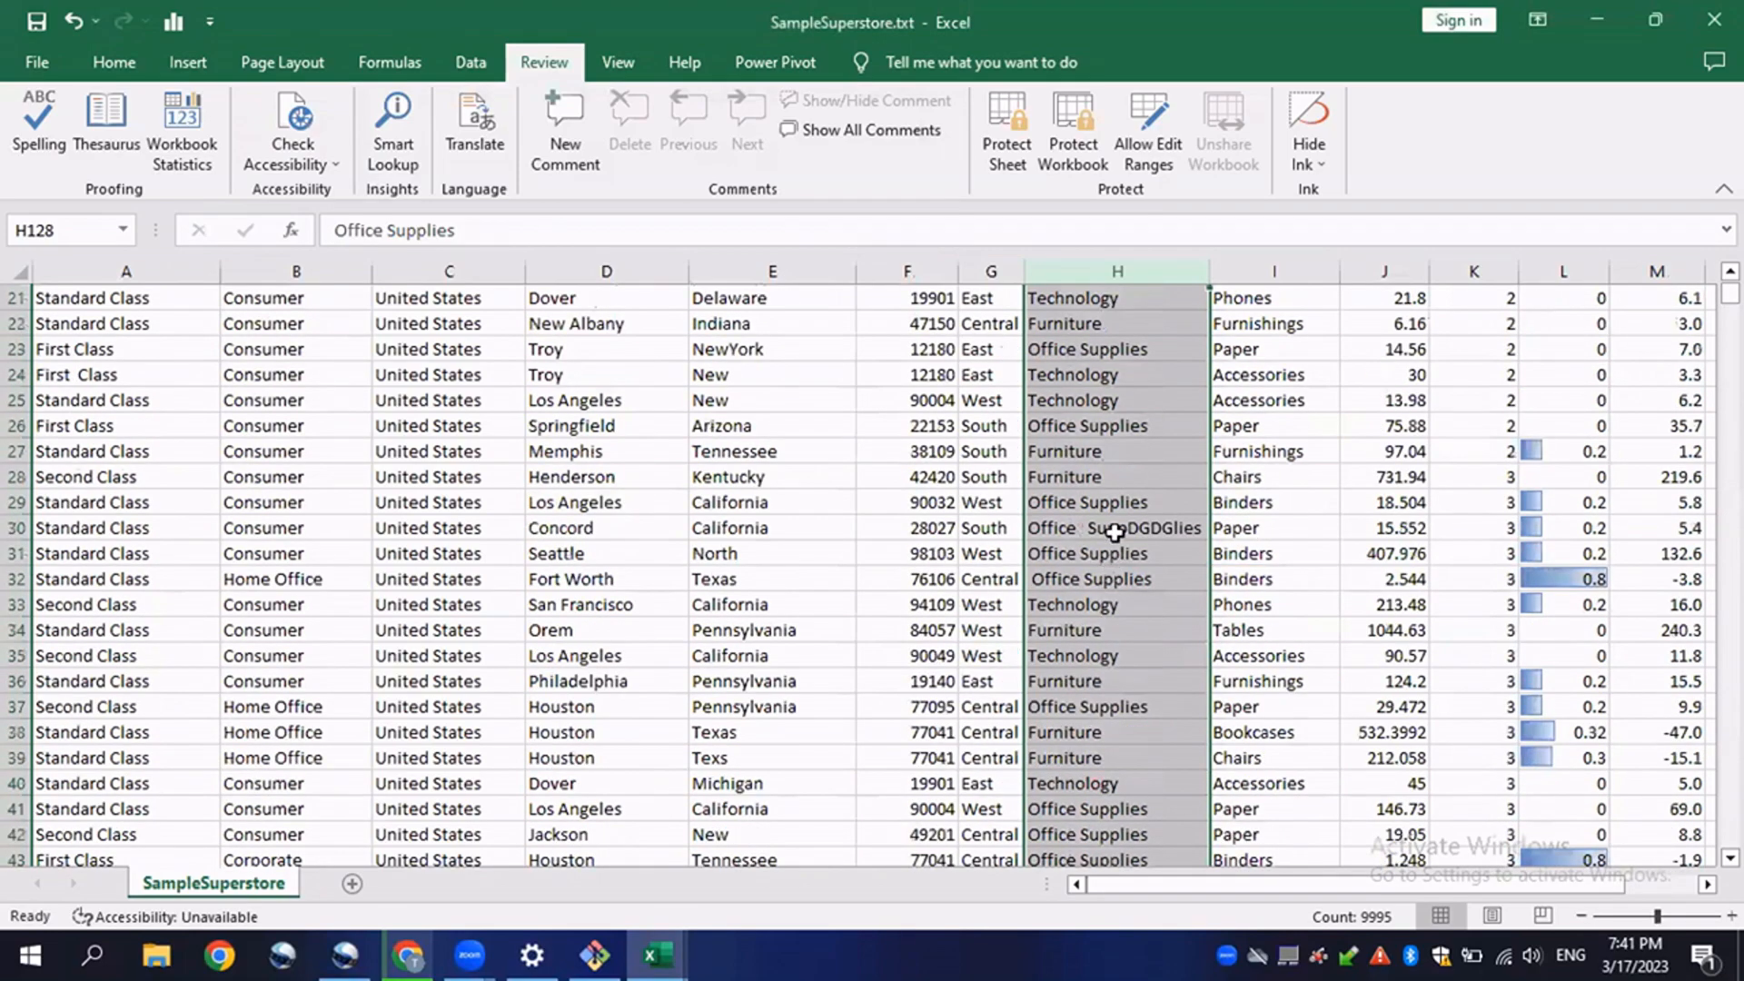
- Try a spelling check across the Ship Mode to Region columns
click(1114, 532)
scroll(1113, 532, up, 7)
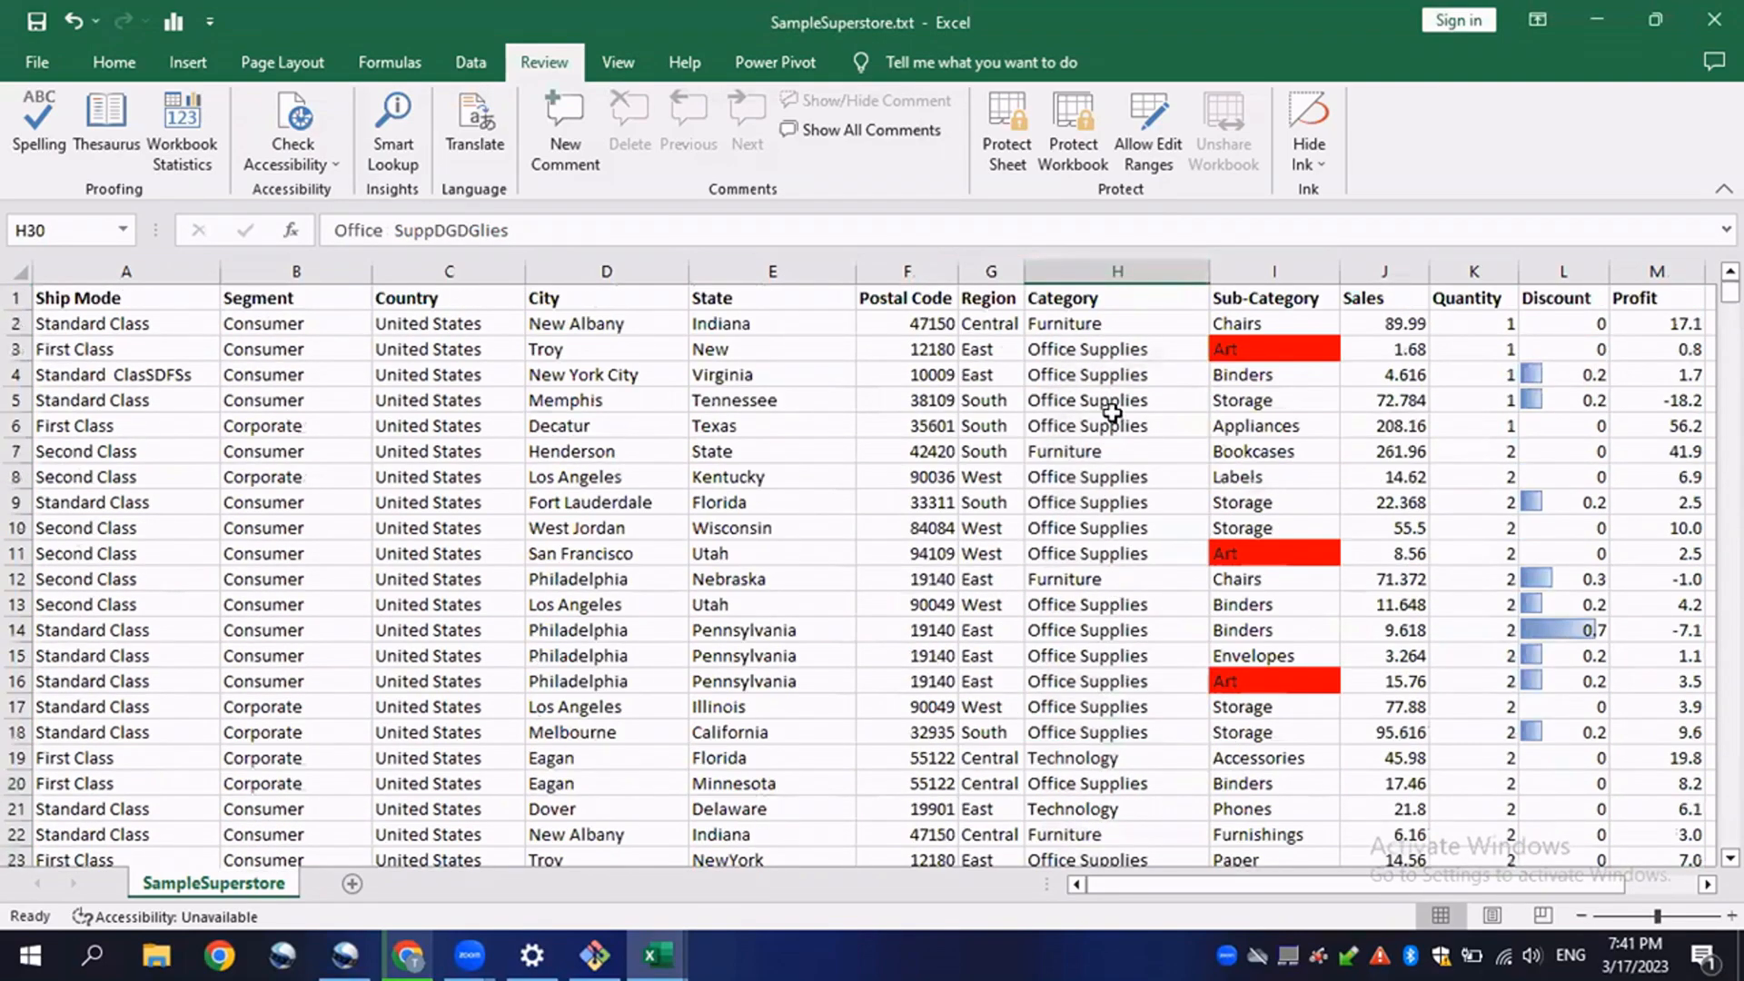
click(1112, 415)
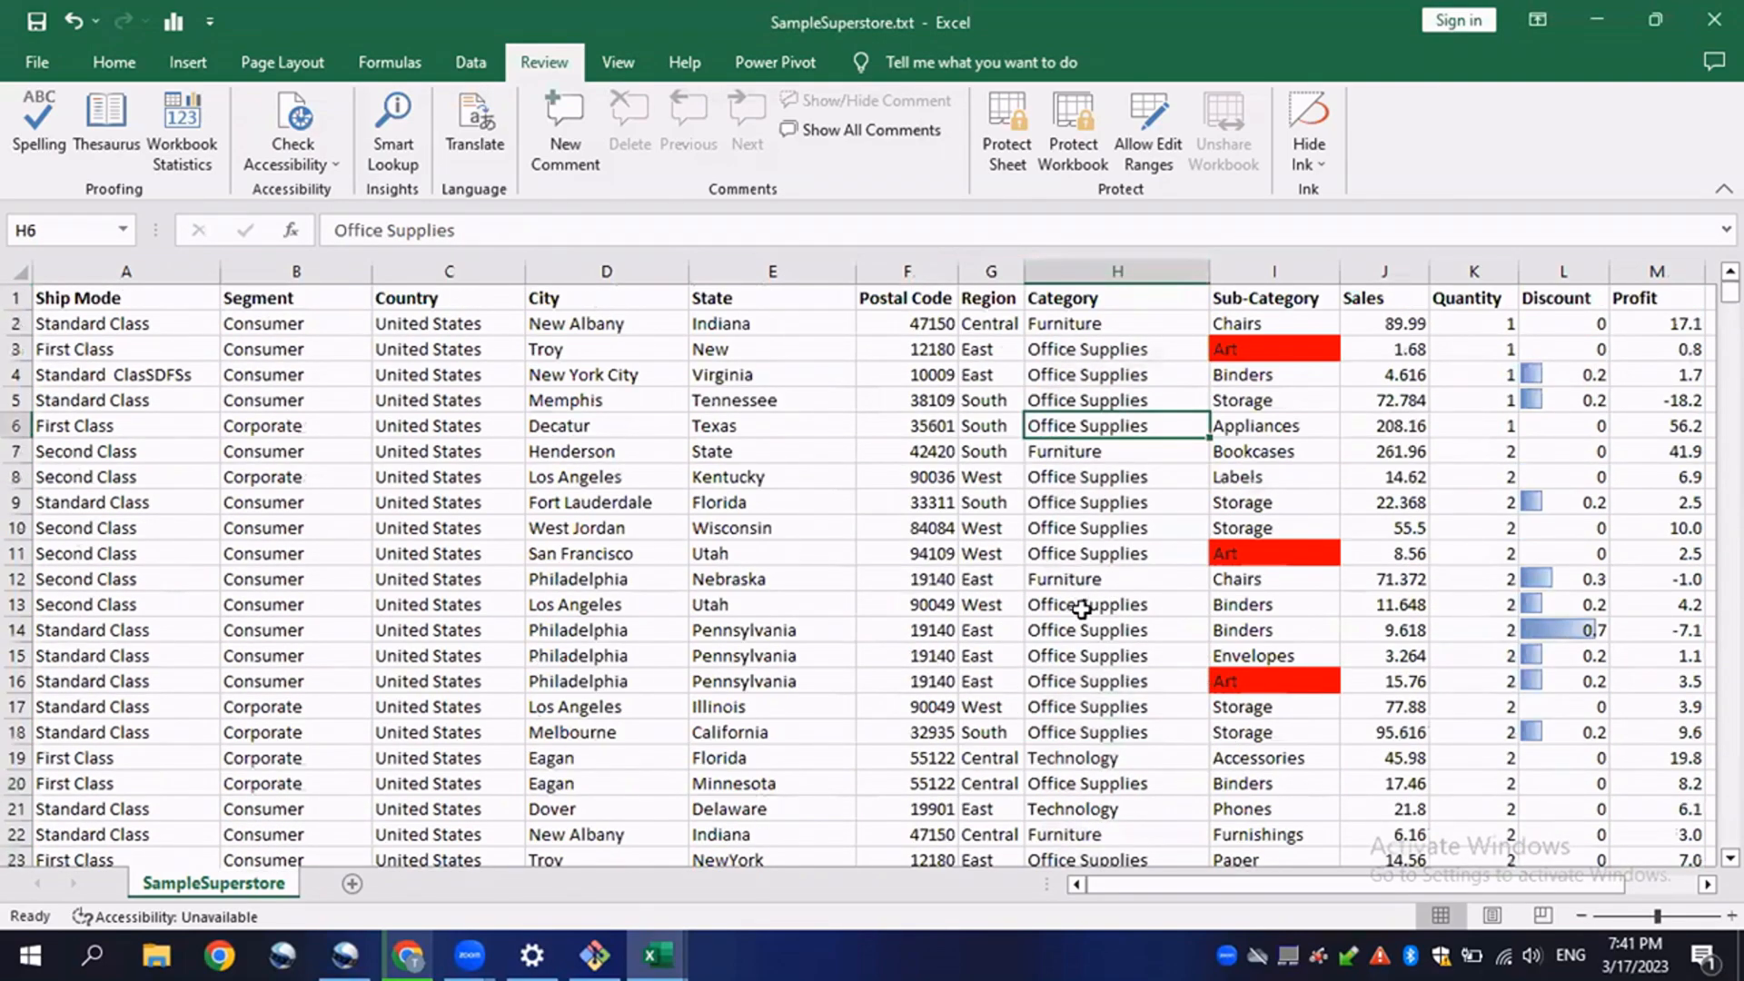
click(1099, 271)
click(988, 270)
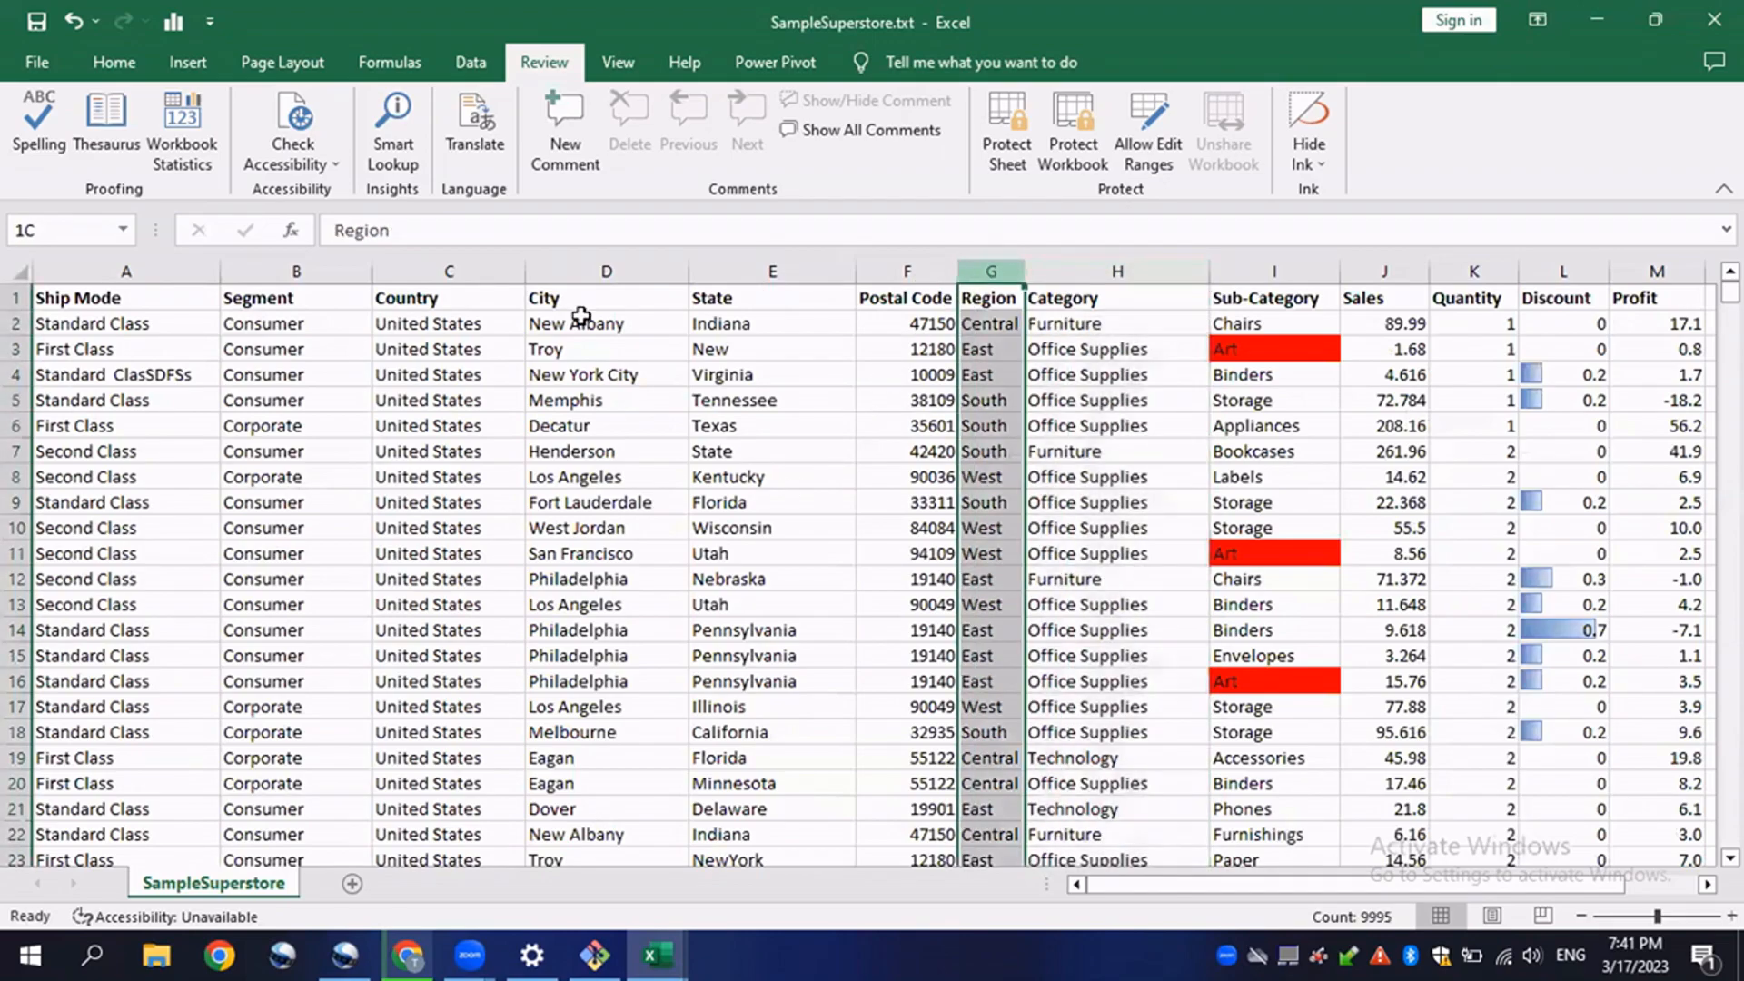
drag(581, 316, 64, 309)
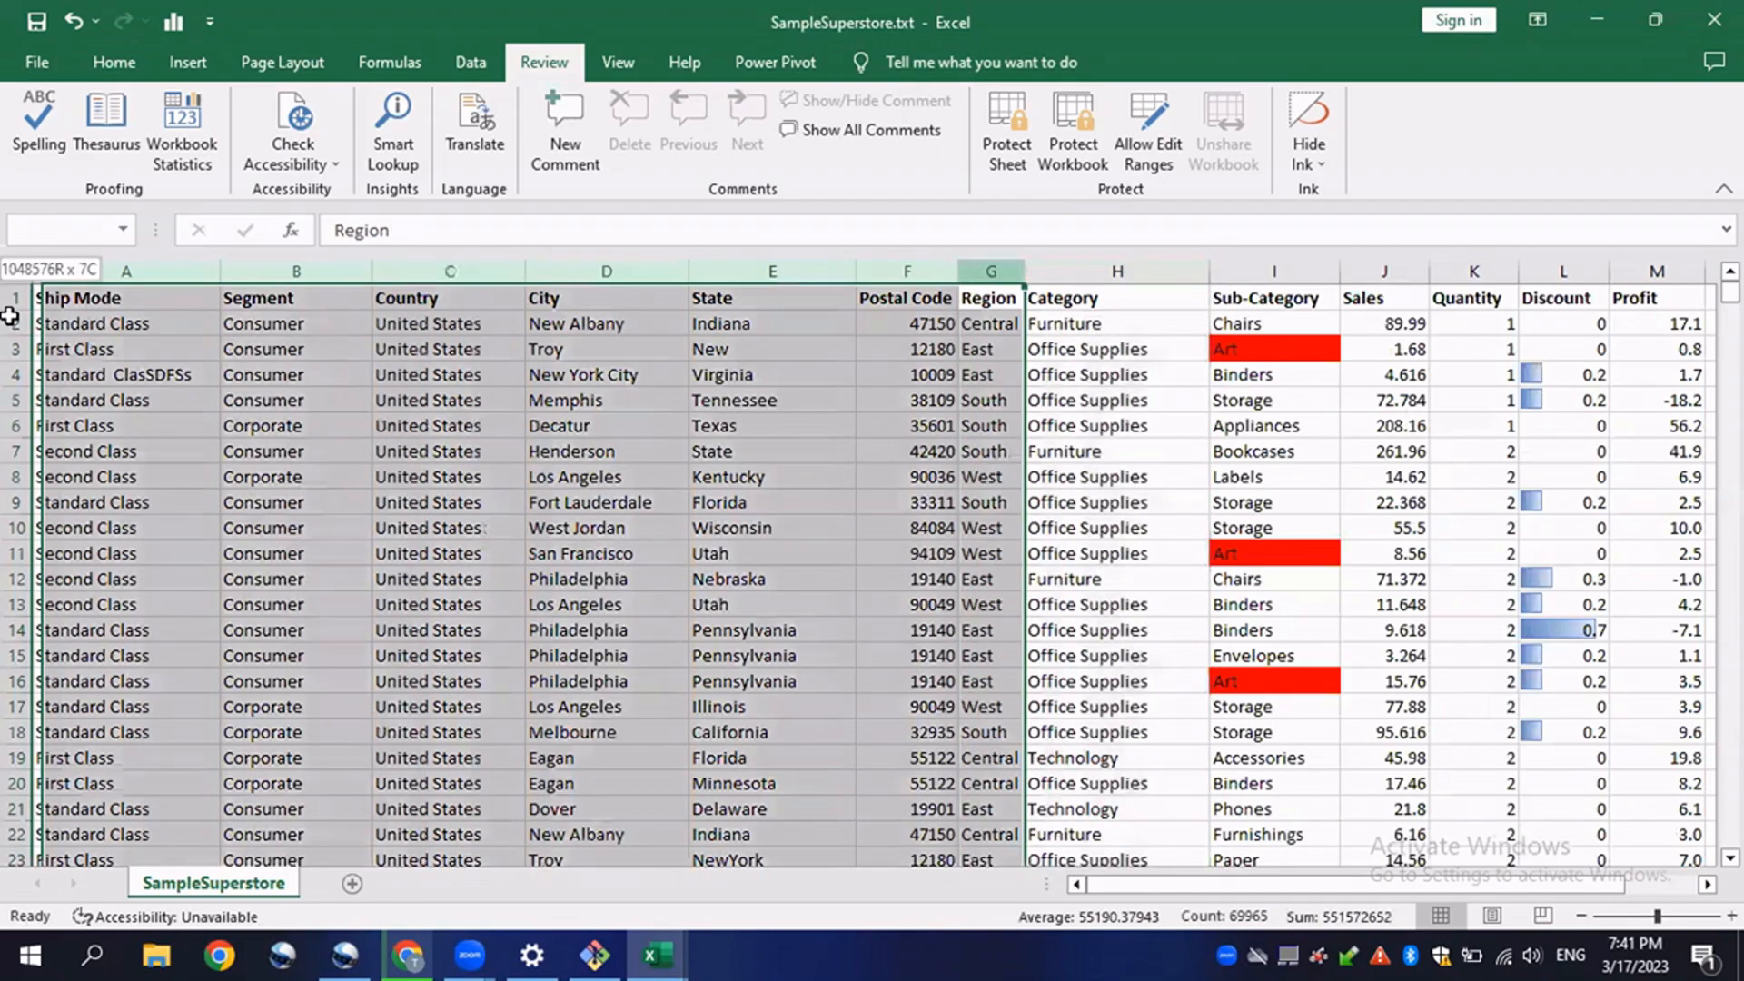
click(36, 137)
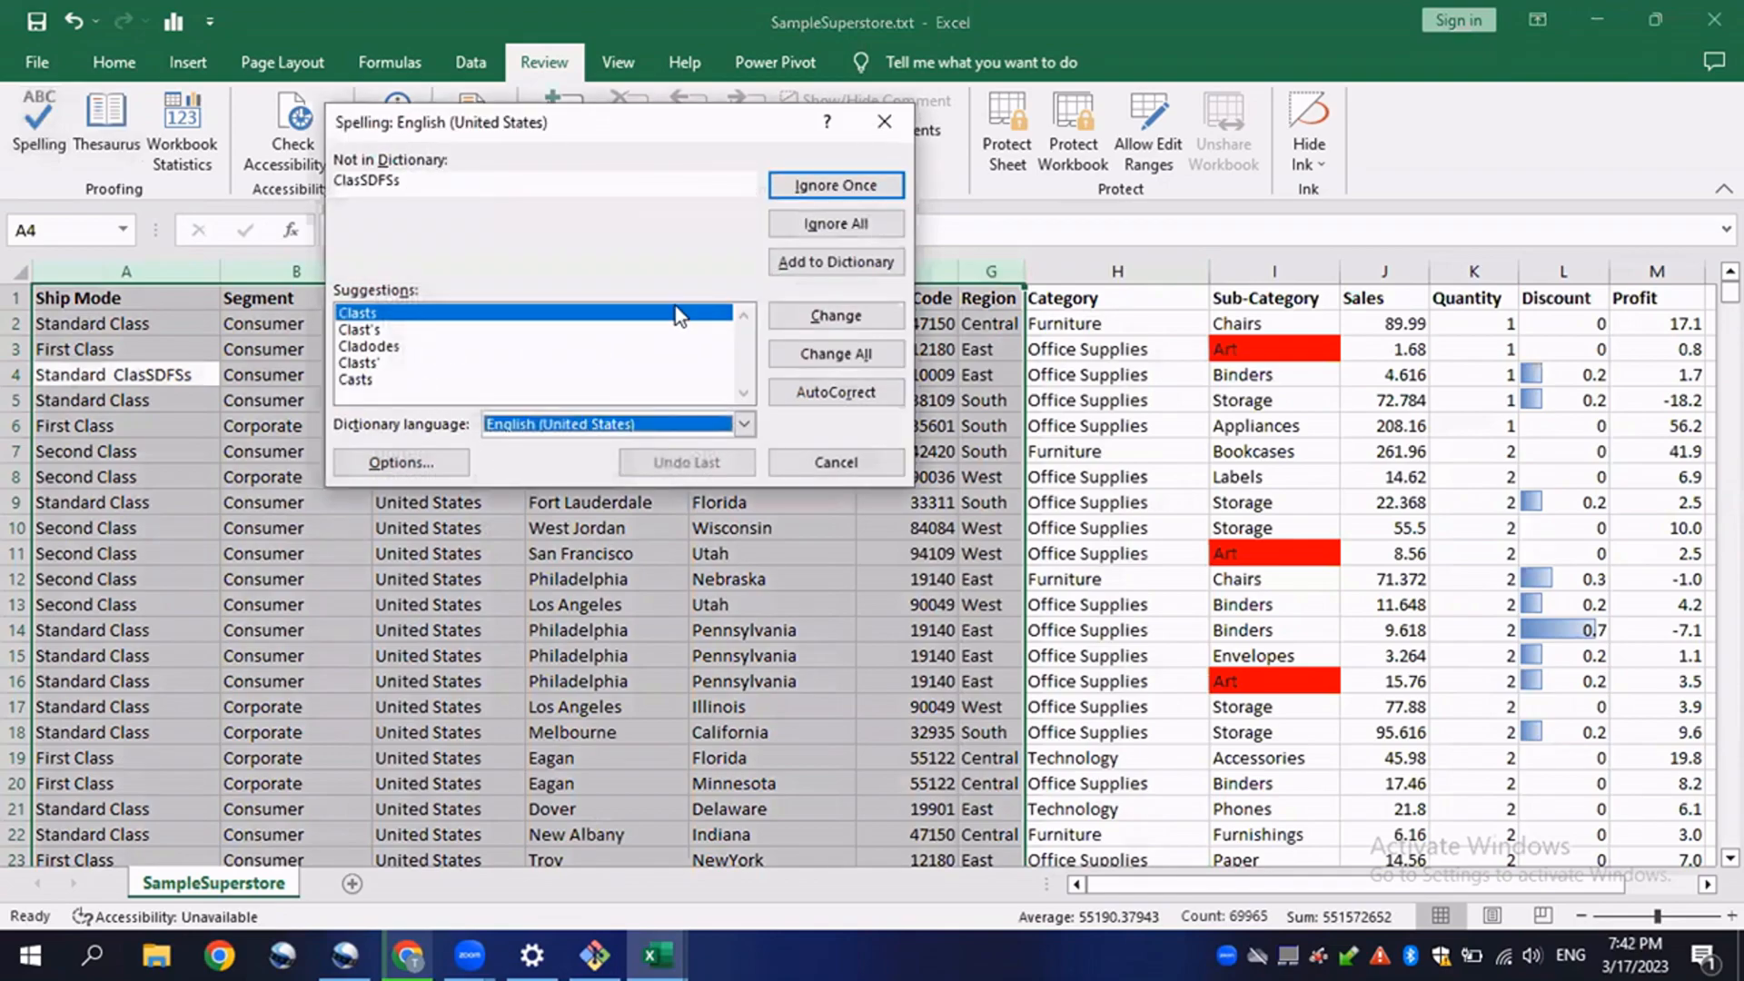
click(884, 123)
- Find the empty row 262 among the records and delete it
click(726, 528)
scroll(670, 632, down, 3)
scroll(945, 629, down, 4)
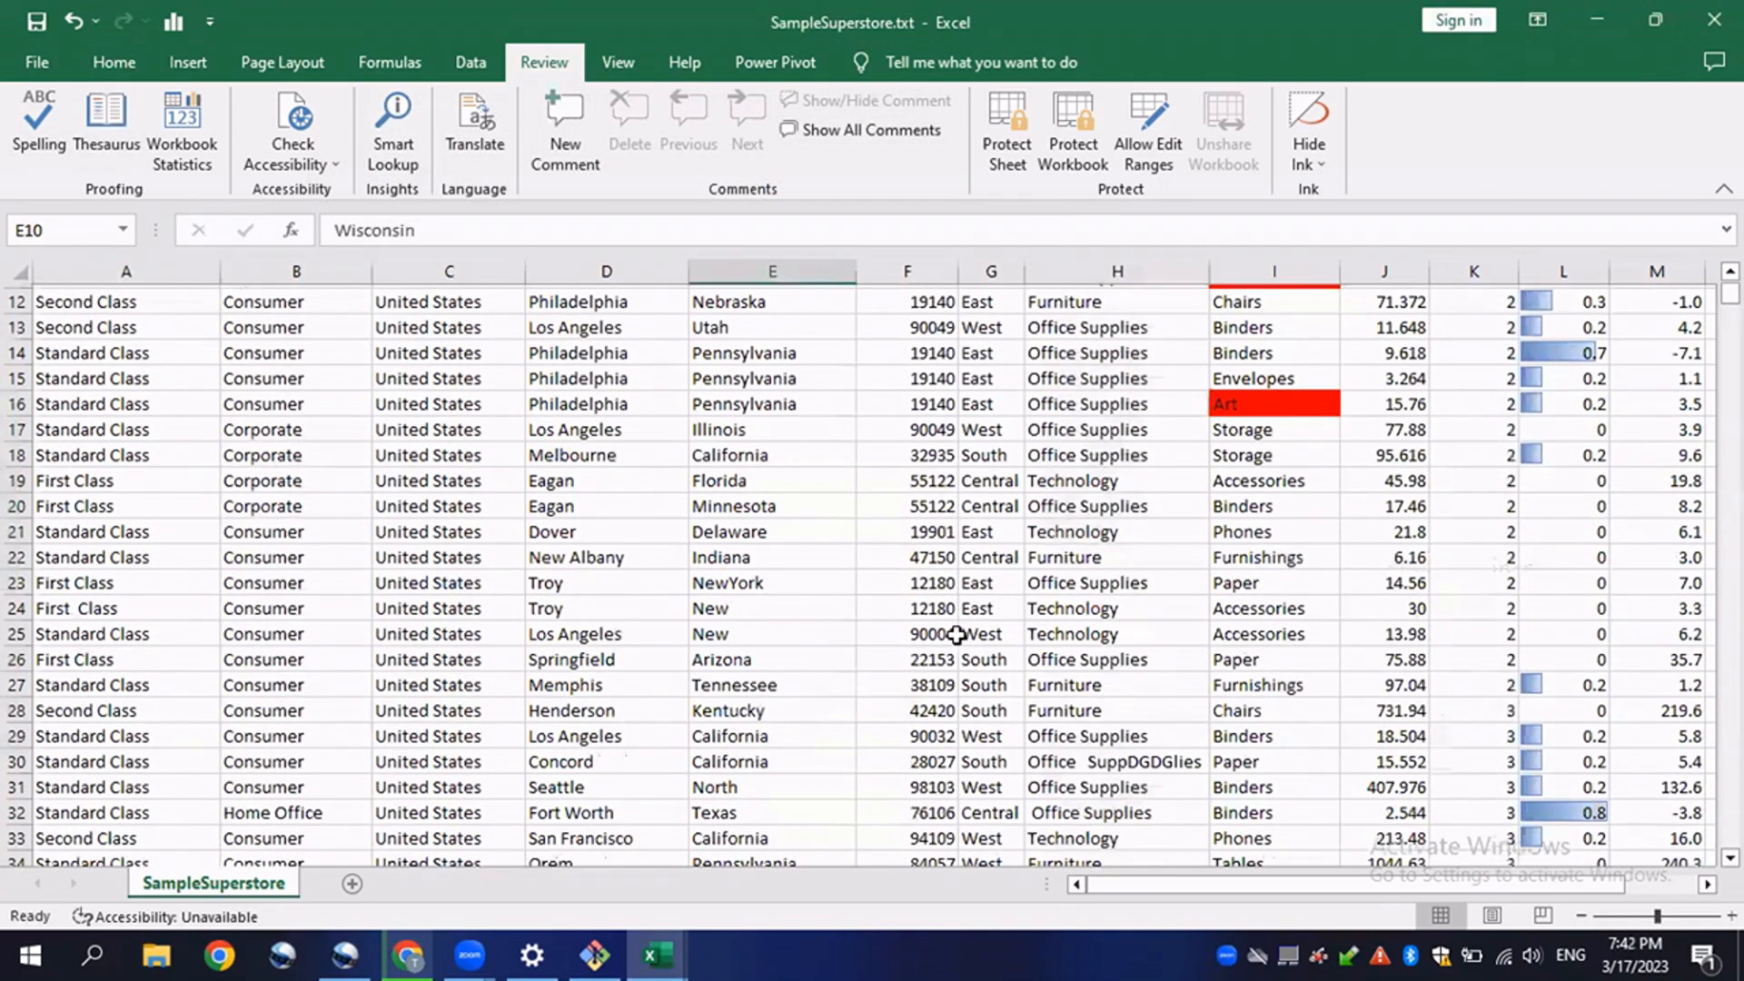
click(602, 608)
scroll(795, 632, down, 6)
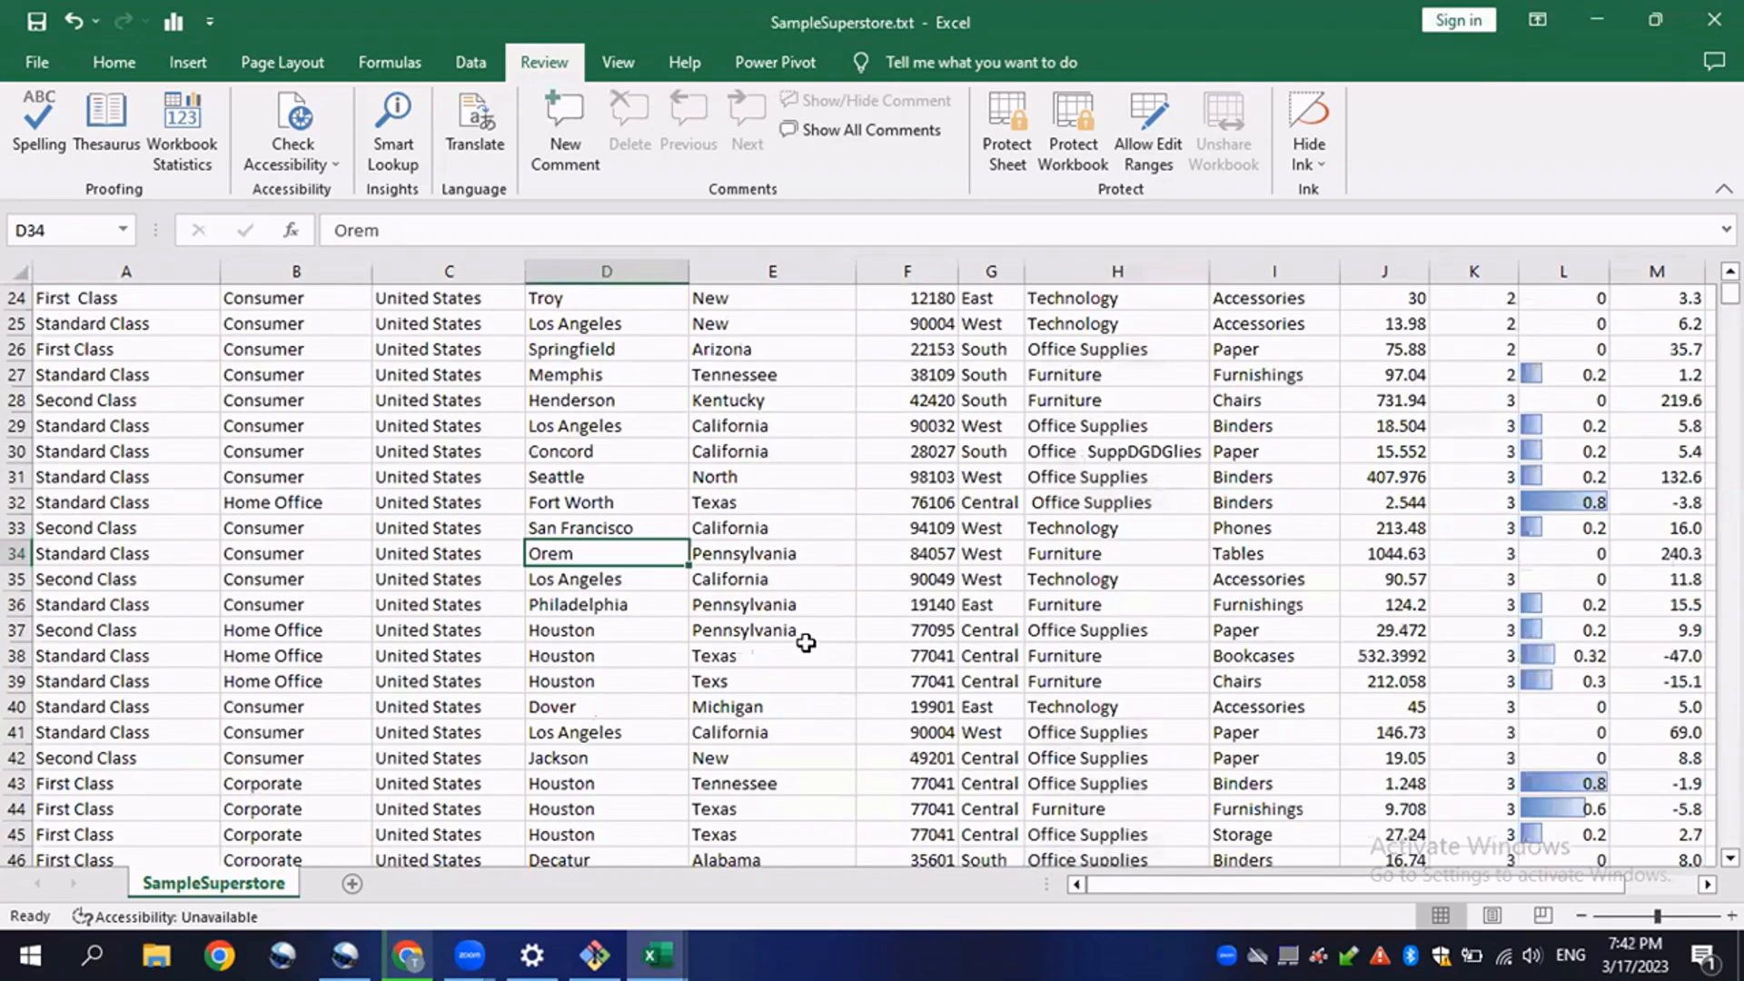
scroll(977, 648, down, 4)
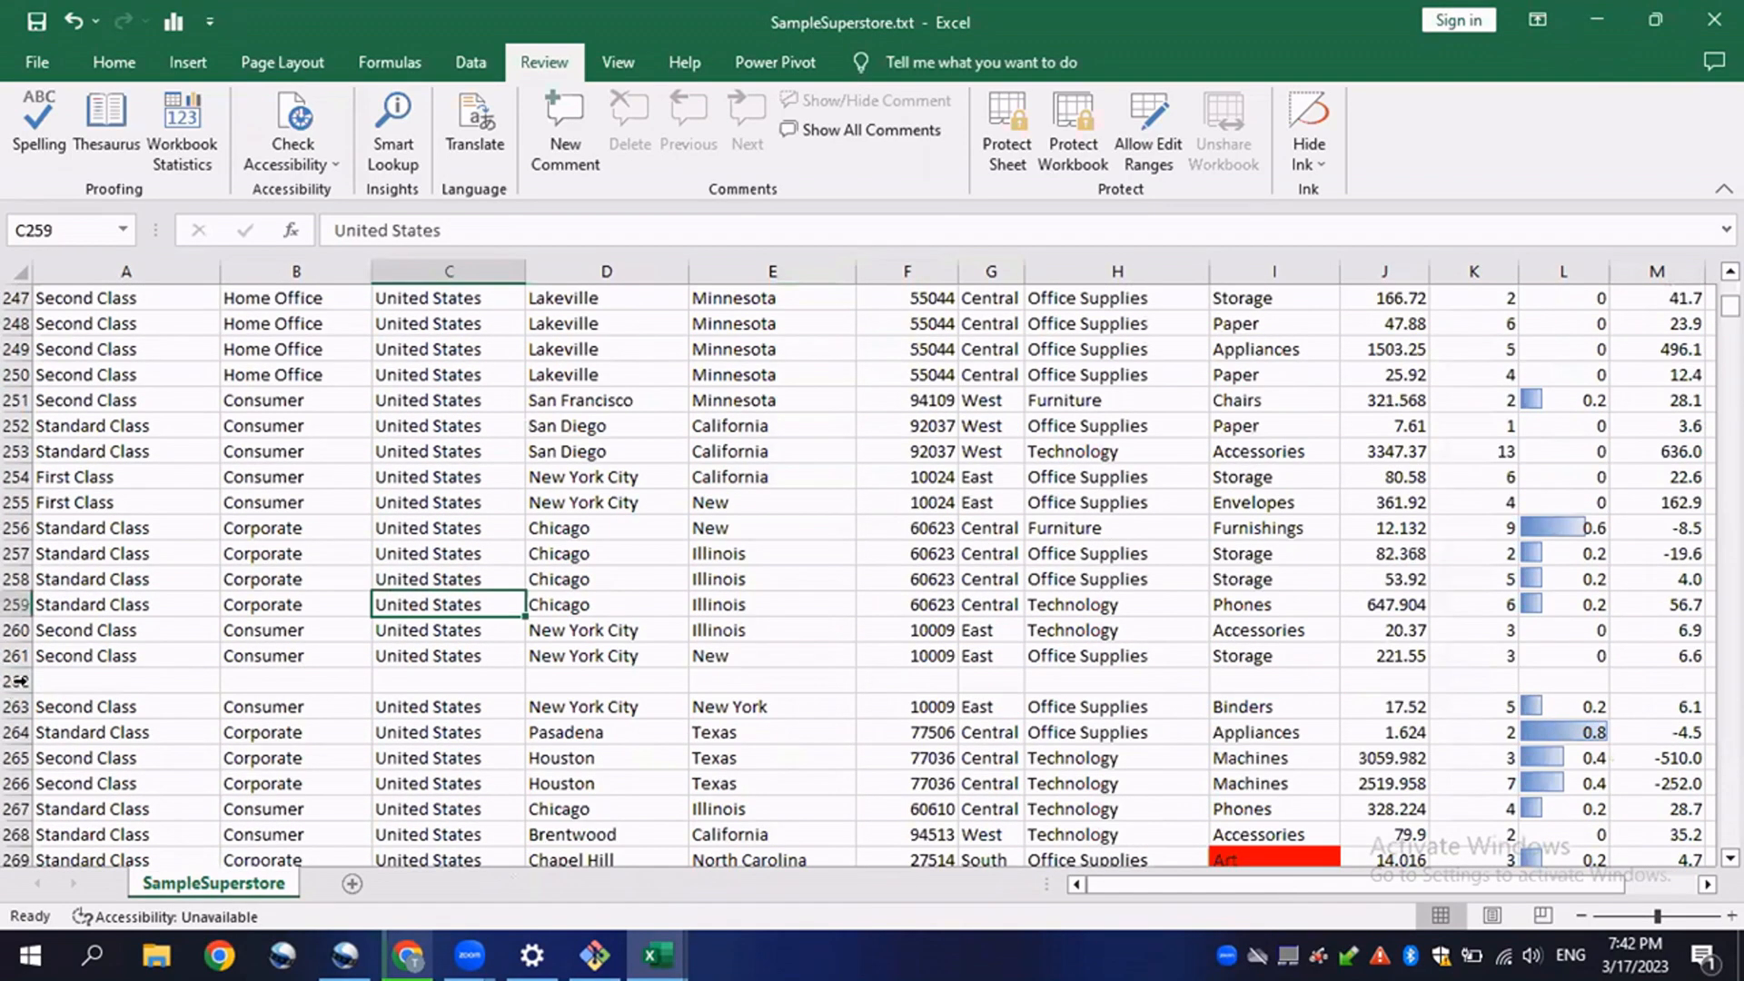
click(20, 680)
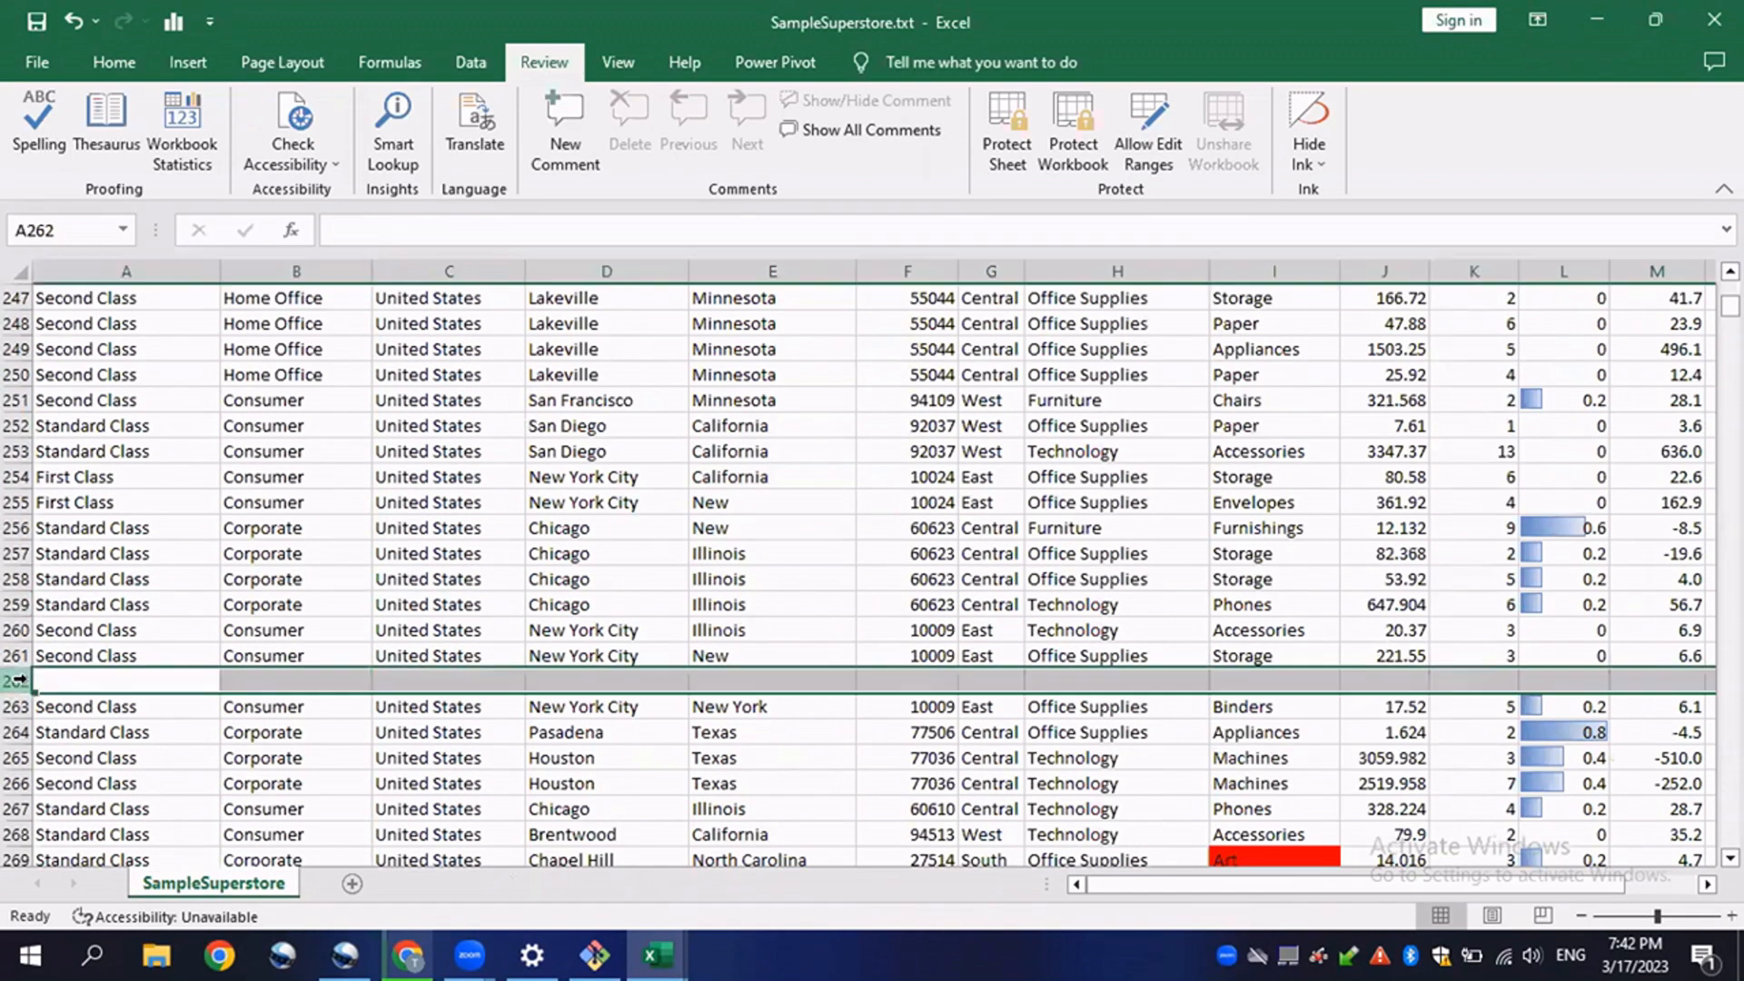
right_click(20, 679)
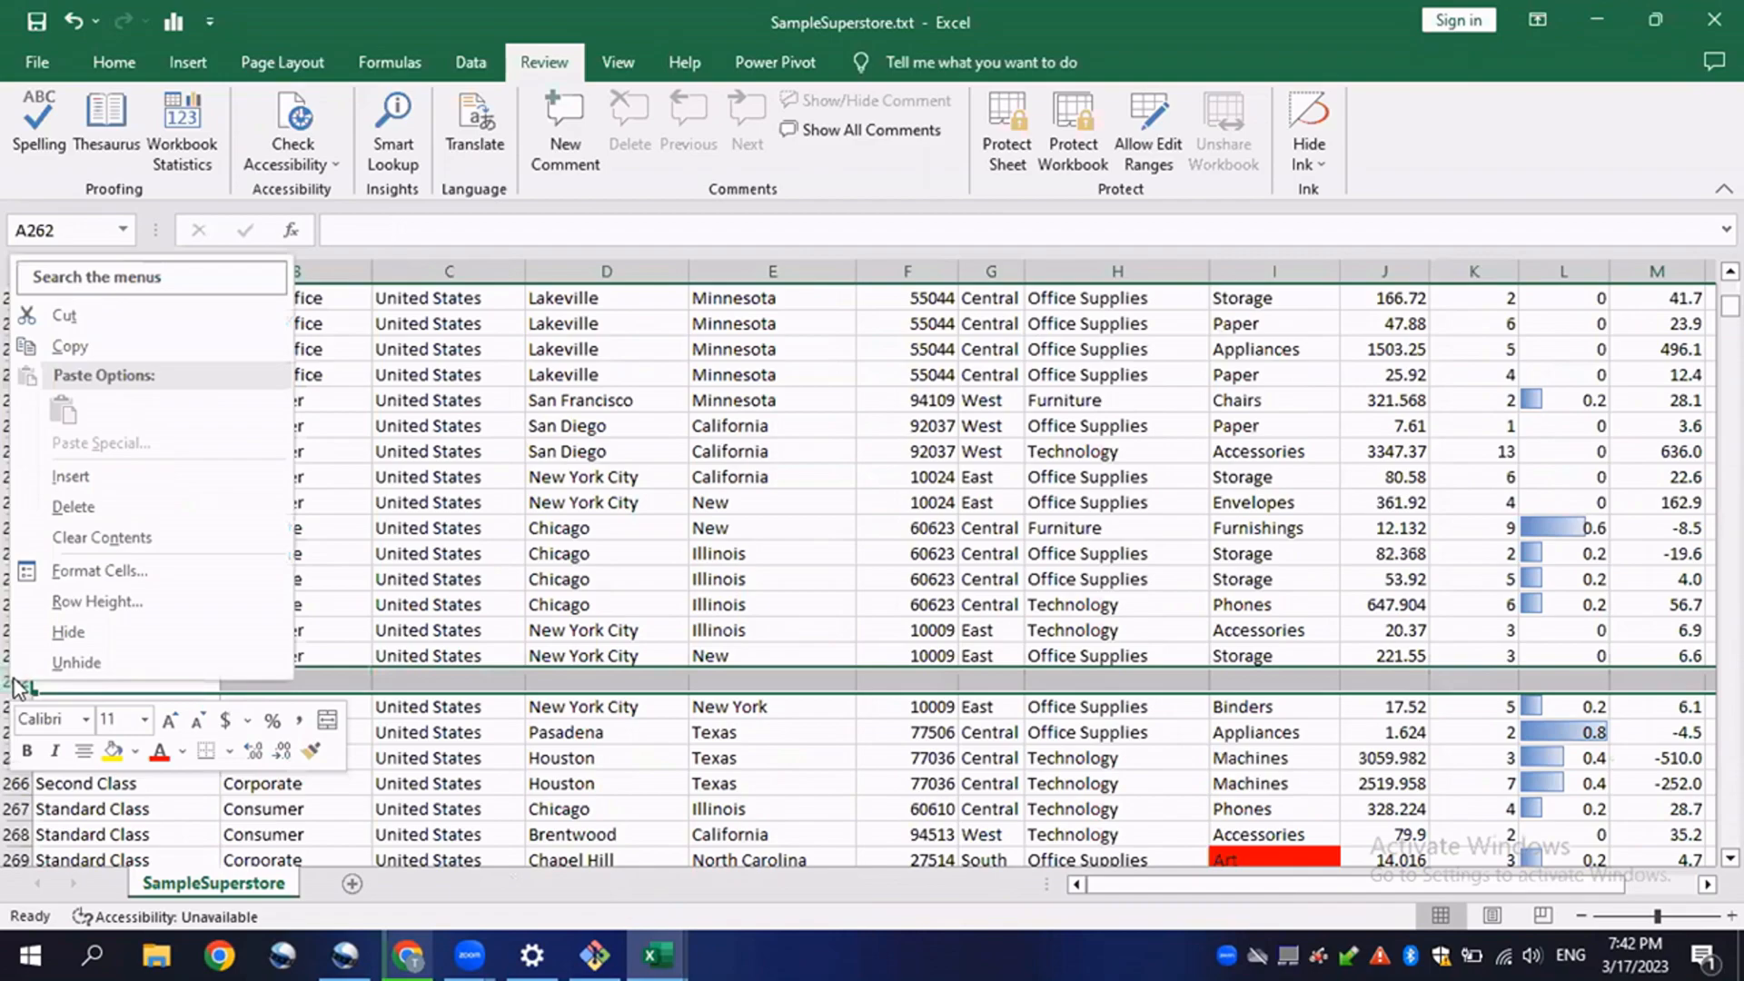
click(80, 511)
click(506, 656)
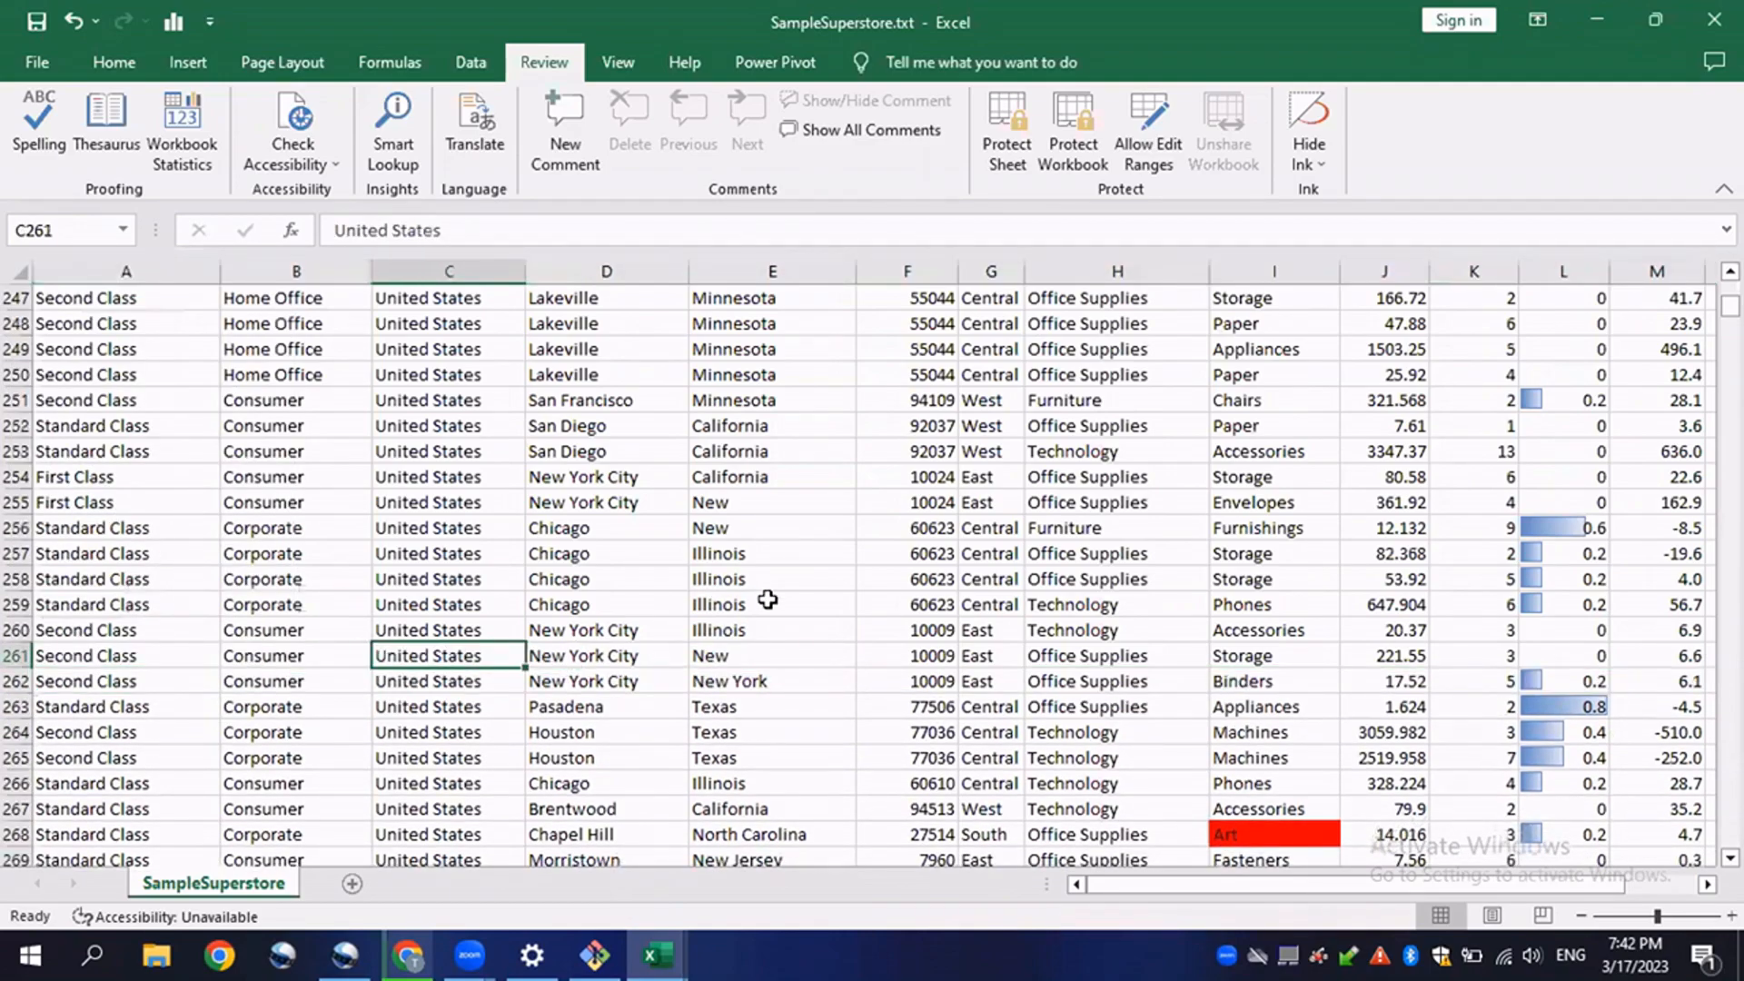
- Look through the records above and below the deleted row for further empty rows or inconsistent entries
scroll(768, 600, up, 14)
scroll(819, 623, down, 5)
scroll(824, 635, up, 6)
scroll(824, 635, down, 20)
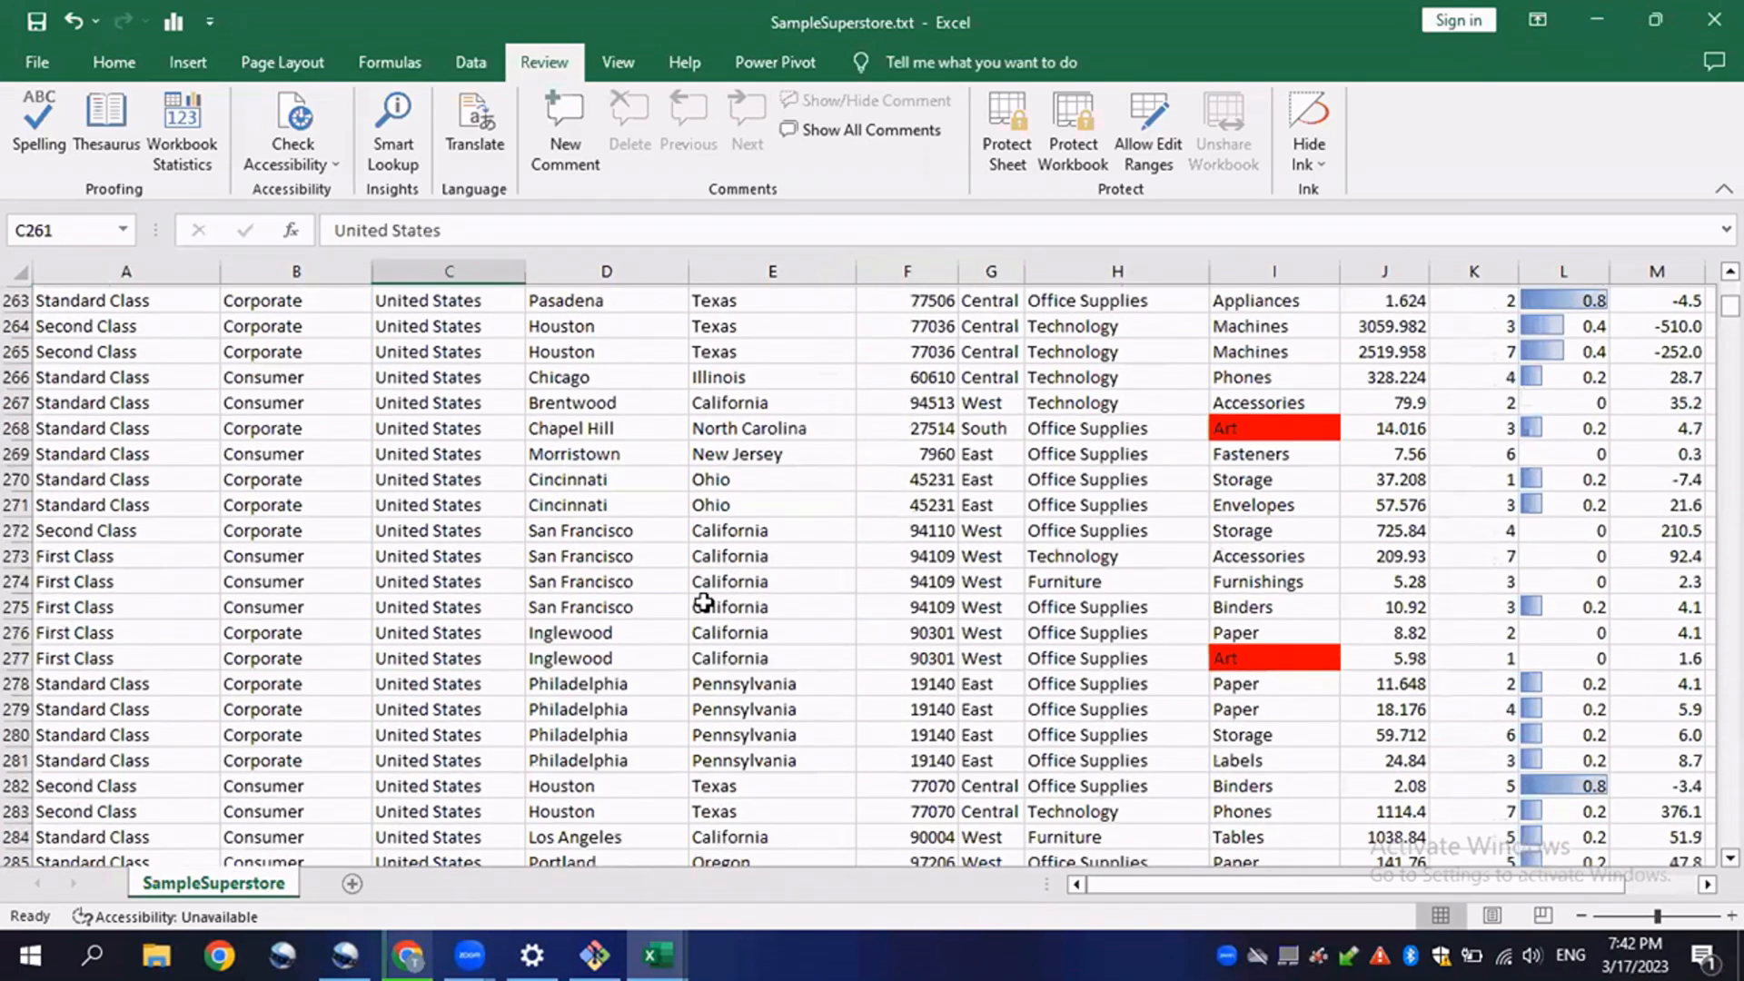
scroll(704, 602, down, 8)
scroll(751, 589, up, 2)
scroll(767, 631, down, 5)
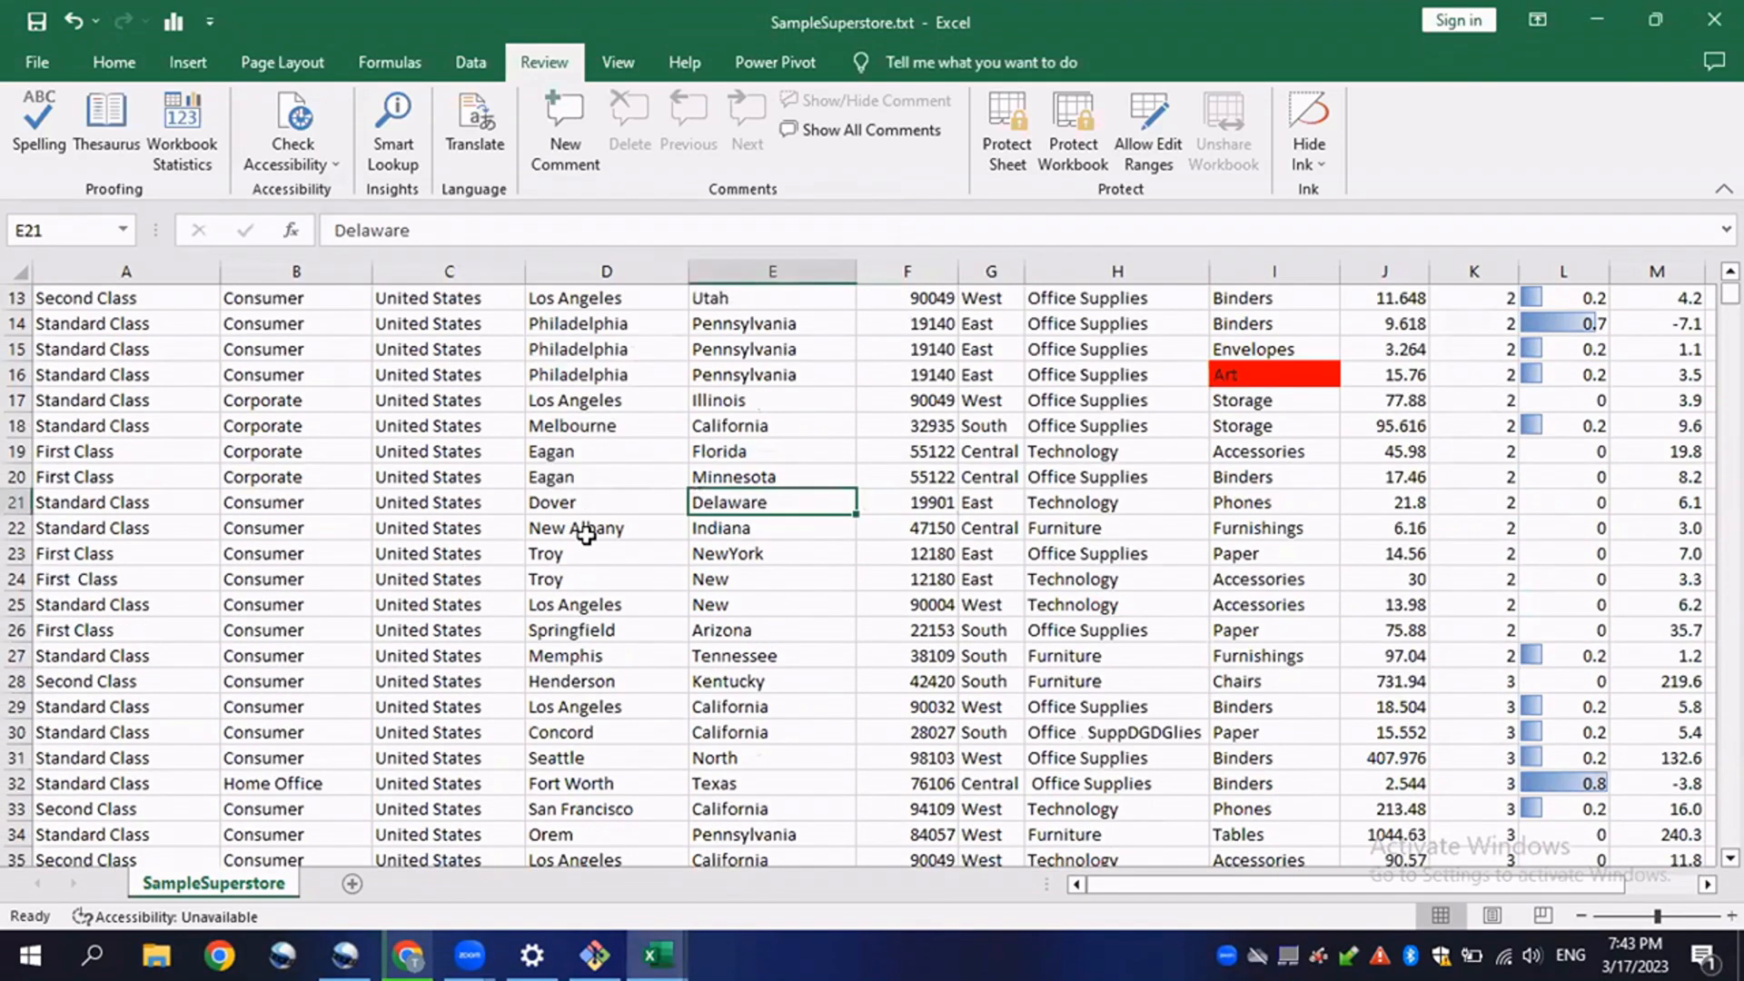
scroll(585, 536, down, 2)
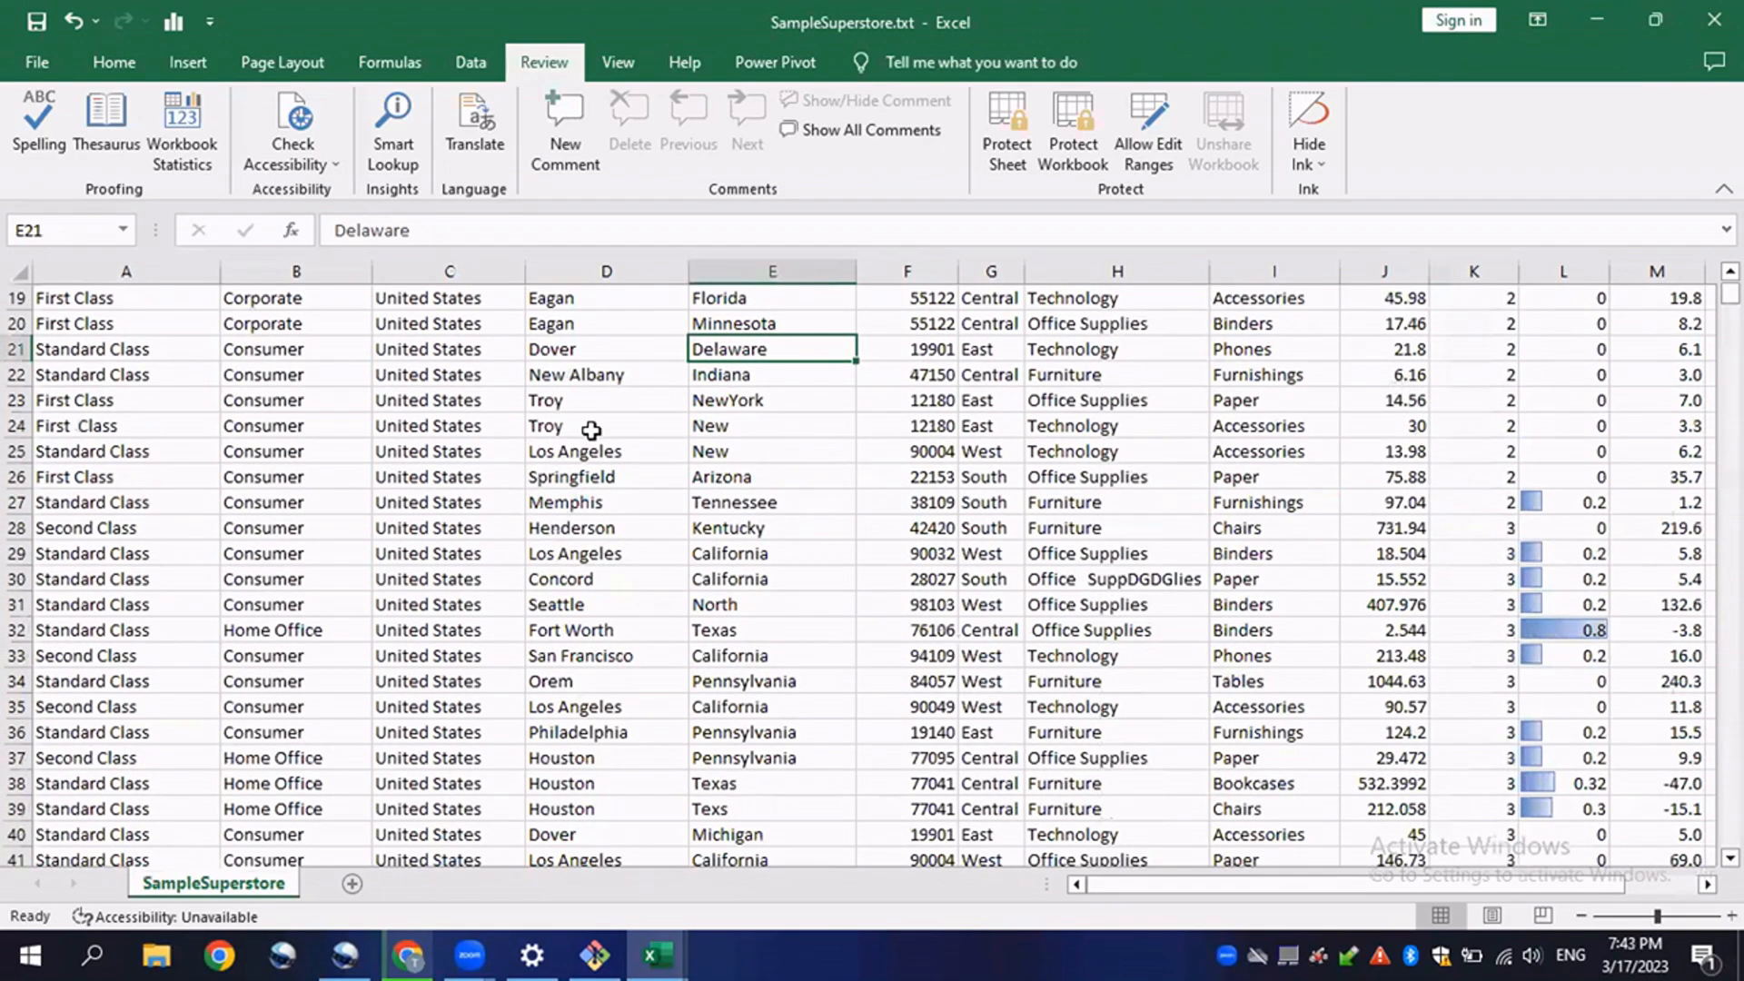
scroll(291, 536, up, 6)
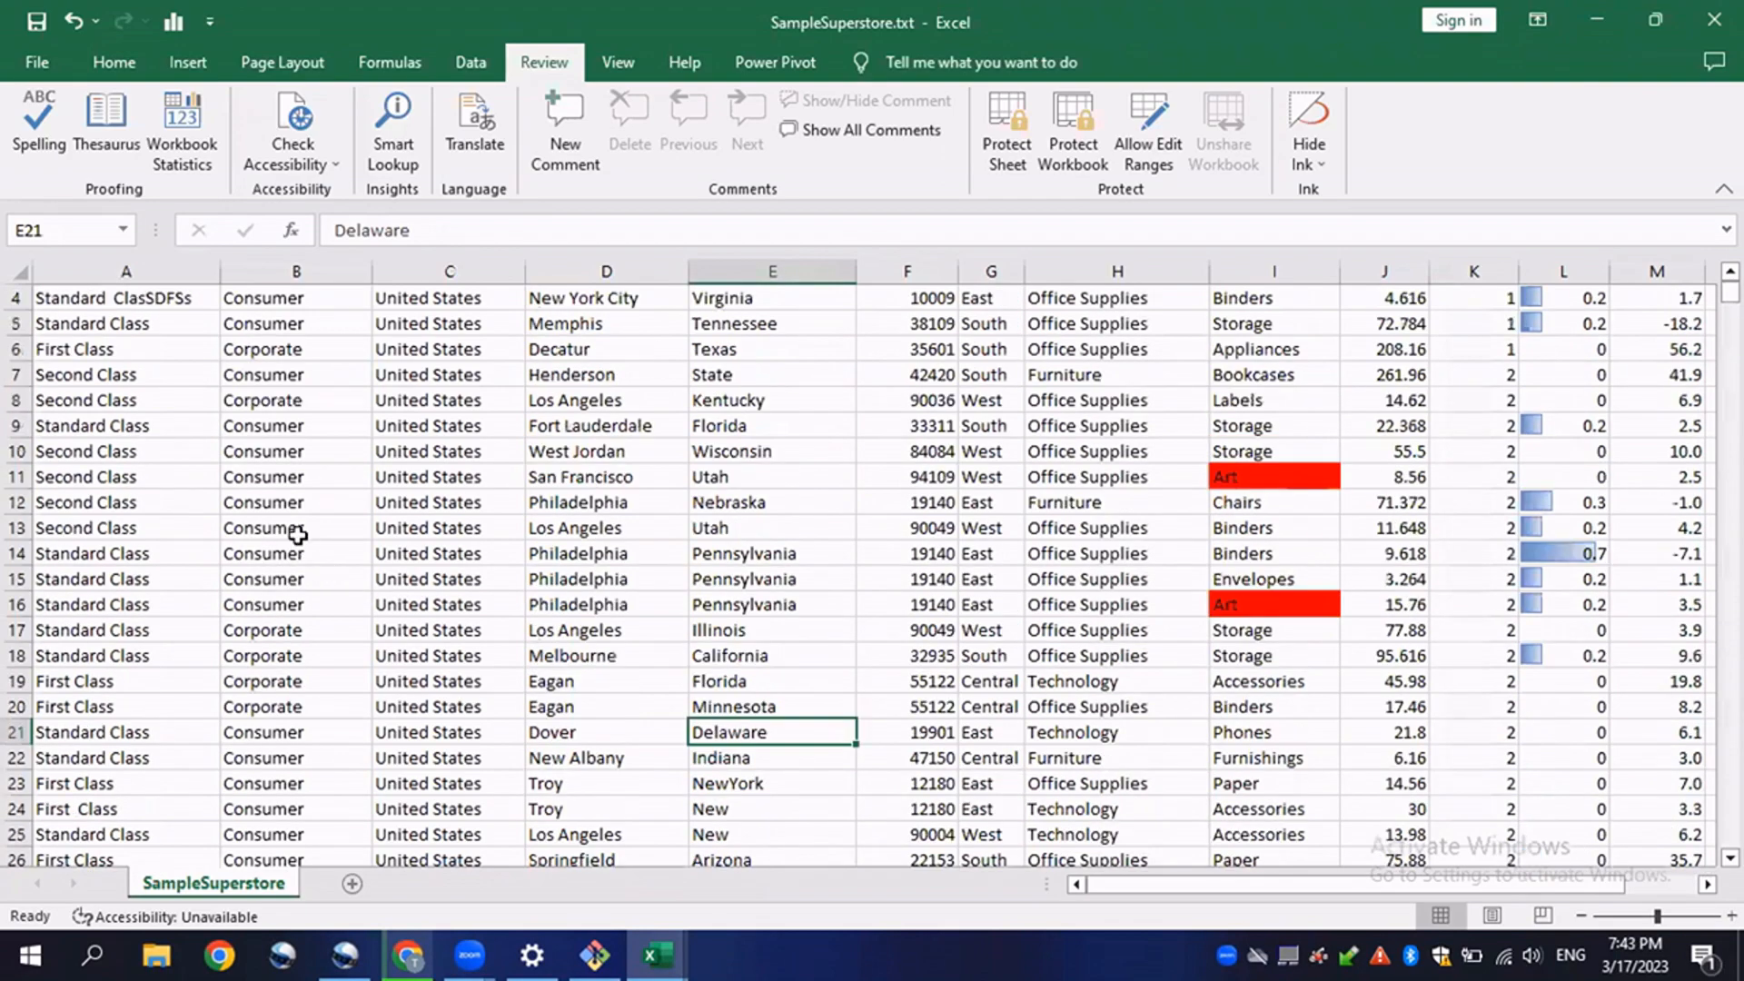
scroll(277, 526, up, 1)
- Examine the letter case of the United States entries in the Country column
click(293, 326)
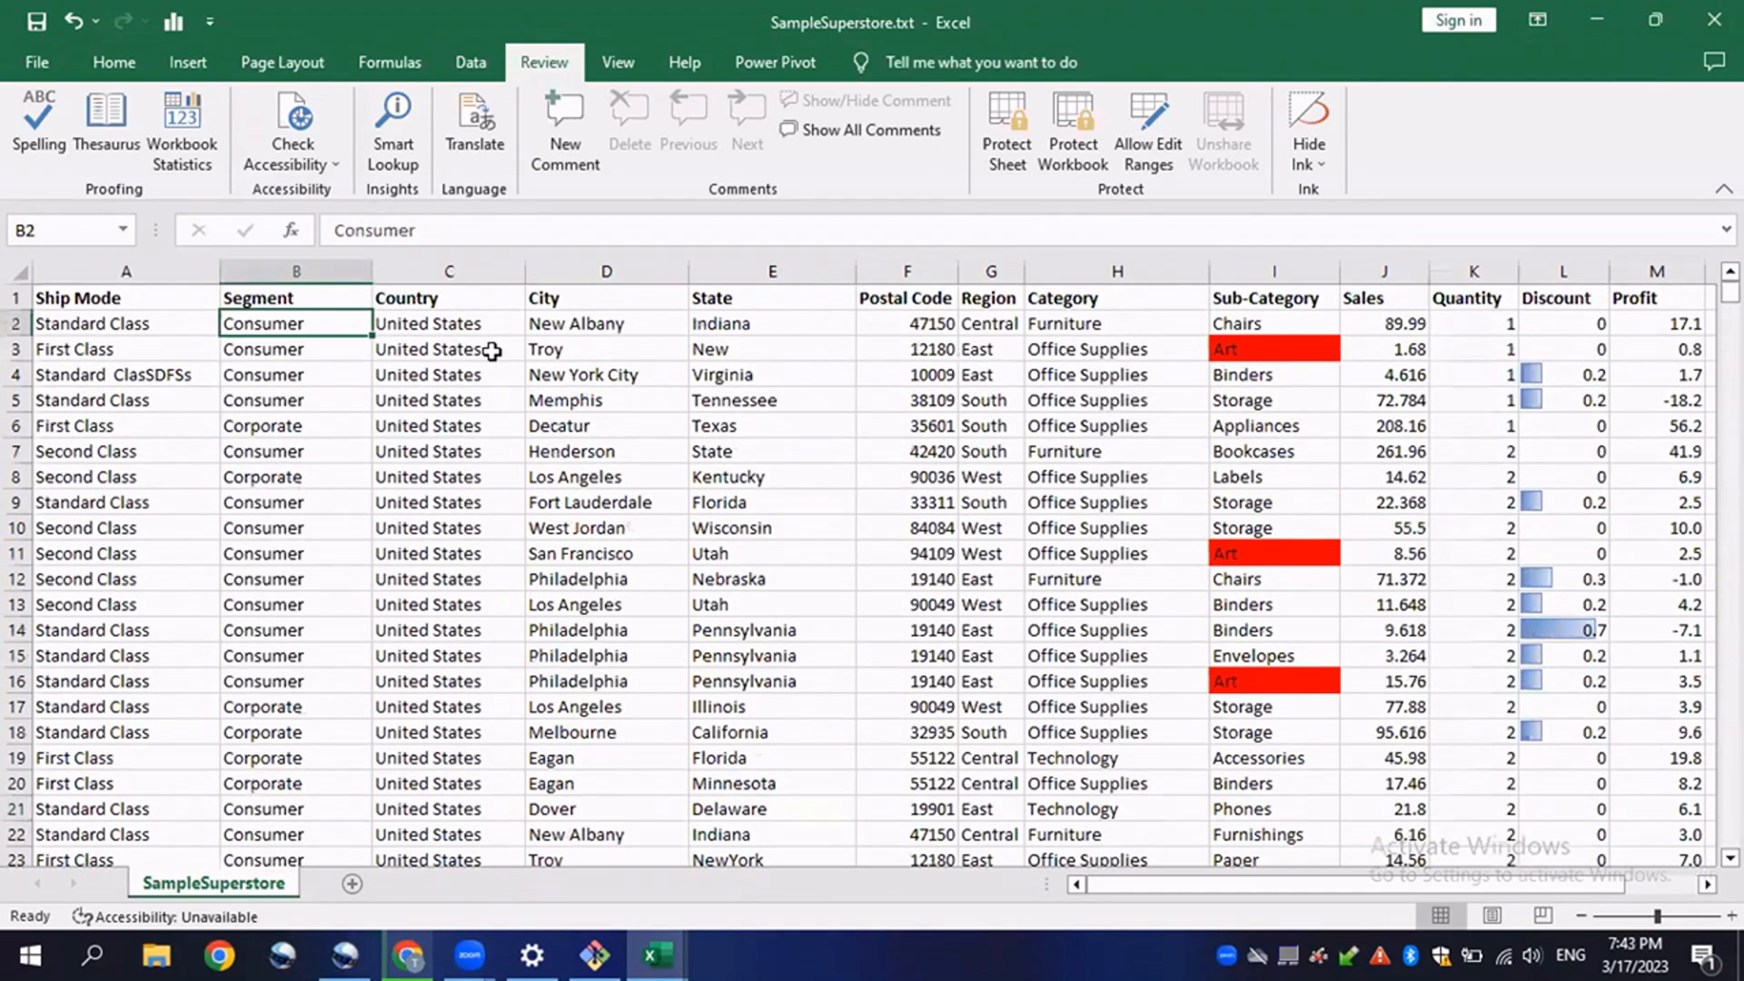
click(454, 325)
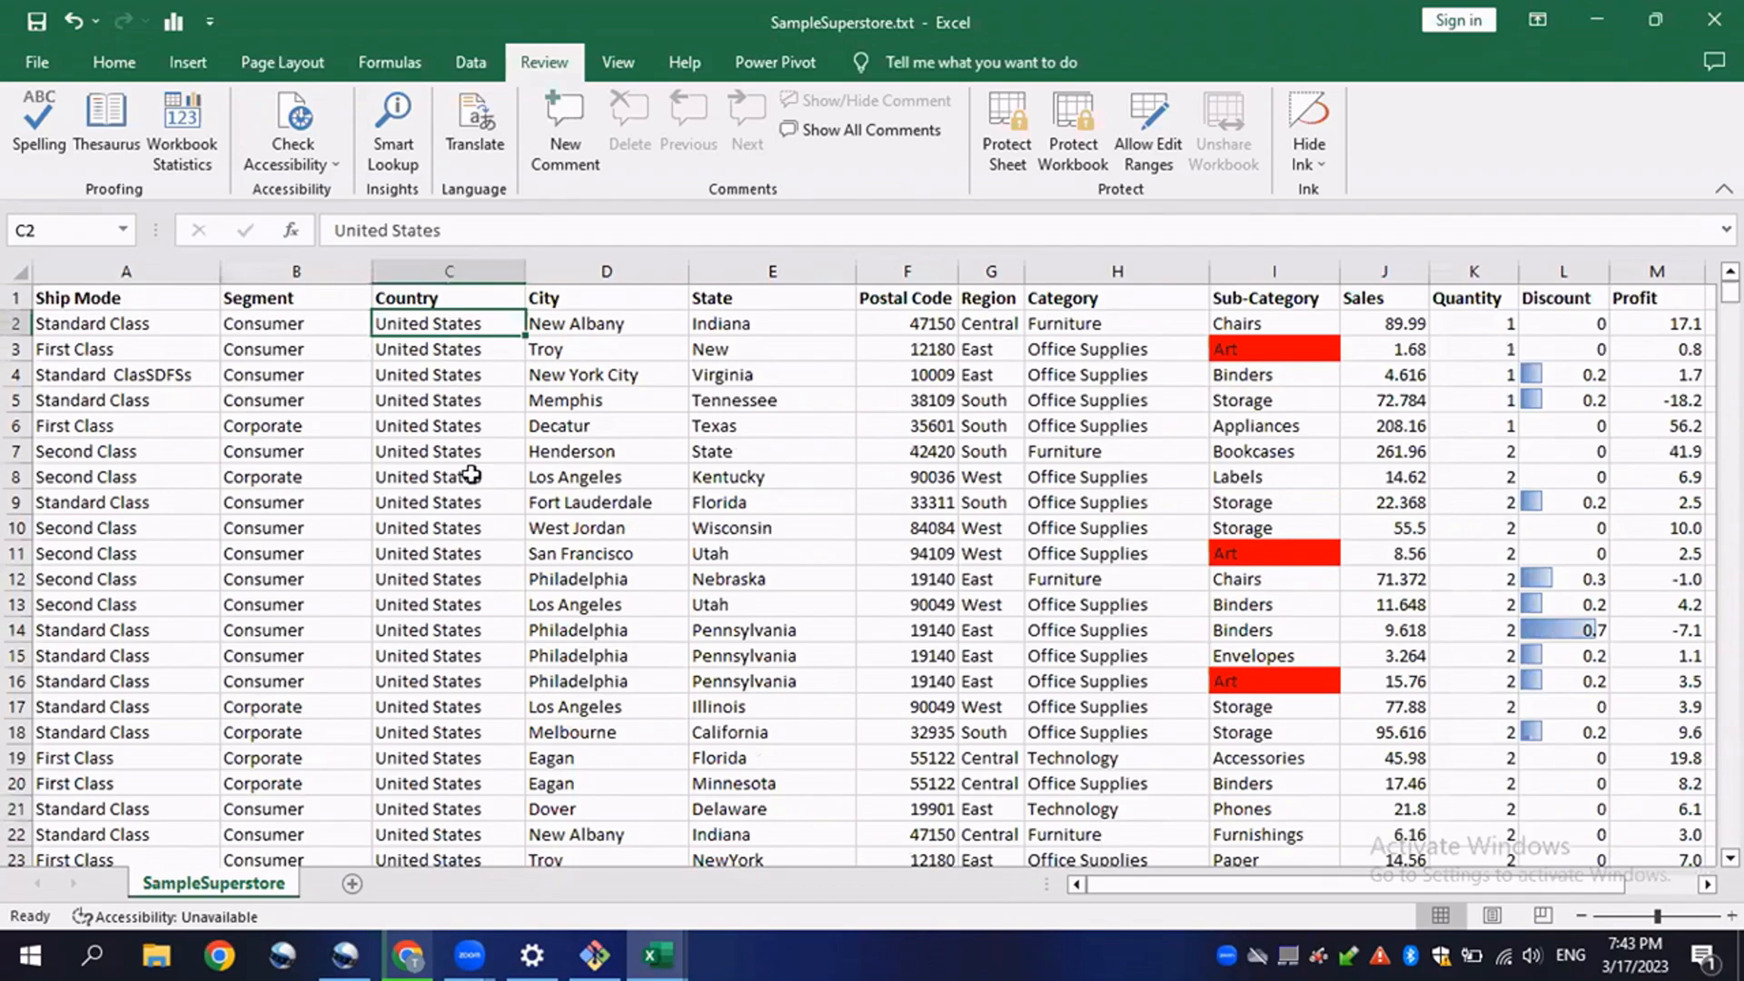
click(449, 450)
click(447, 377)
scroll(560, 563, down, 3)
click(436, 528)
scroll(454, 572, up, 3)
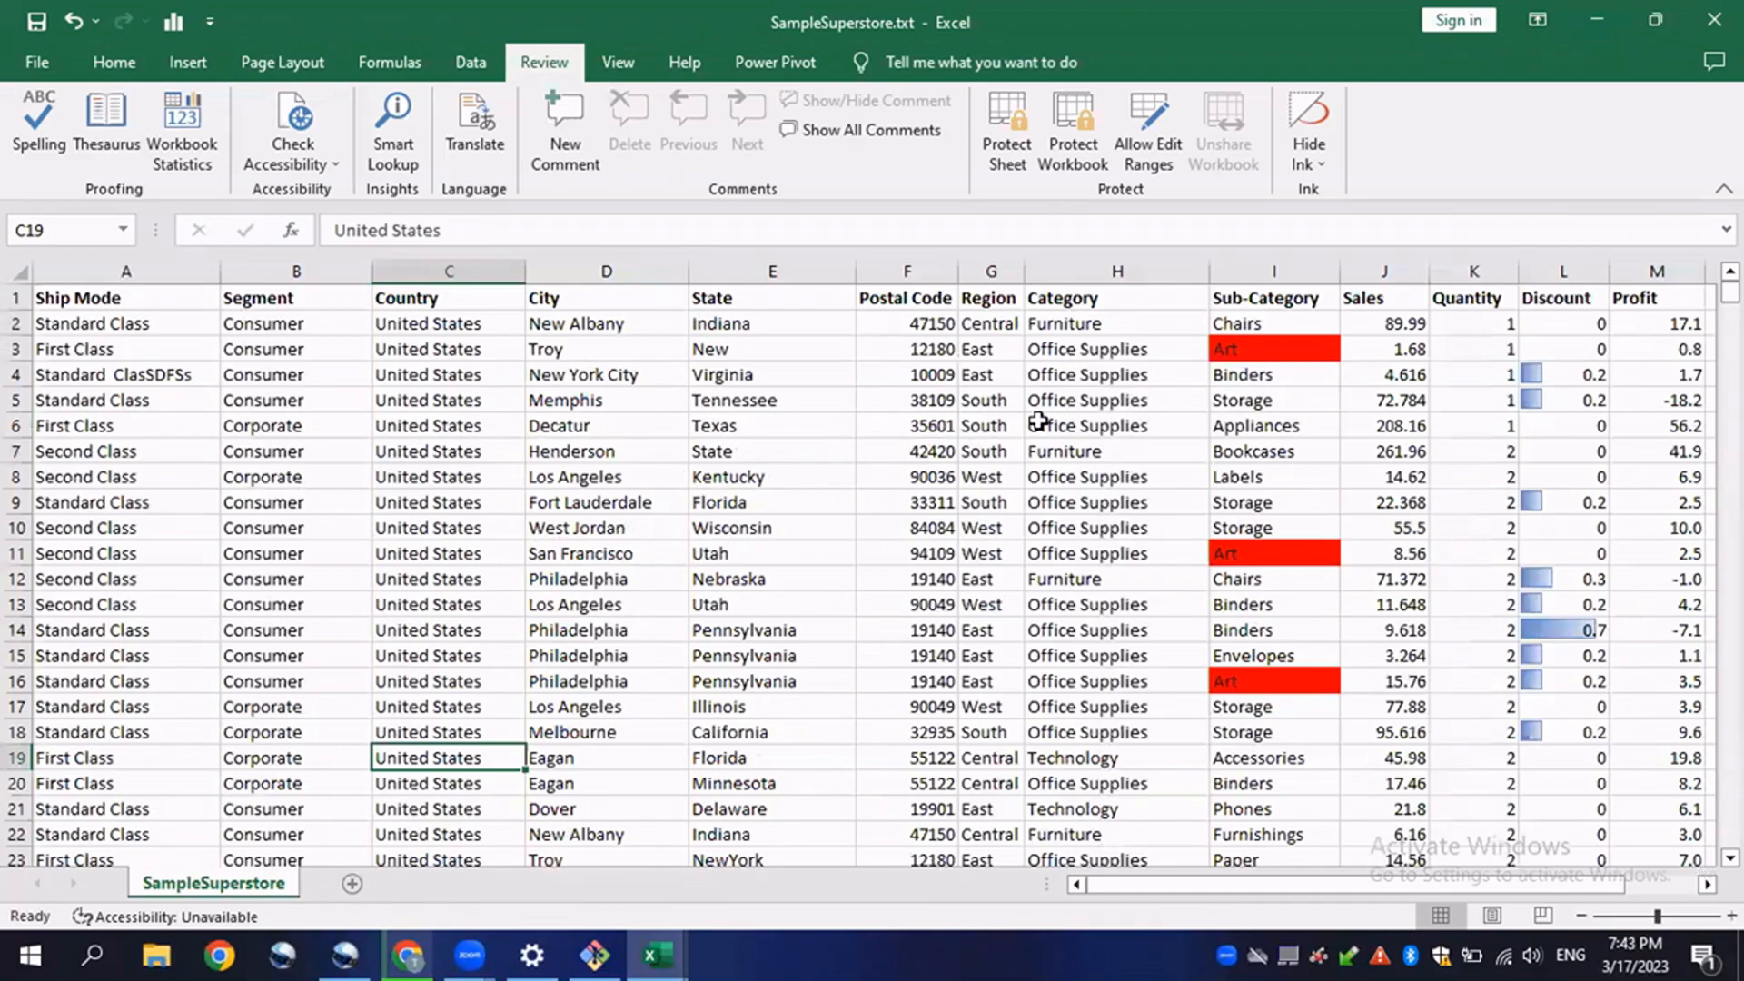
- Find all cells containing United States in the sheet with Match case enabled, and enlarge the results list
click(490, 354)
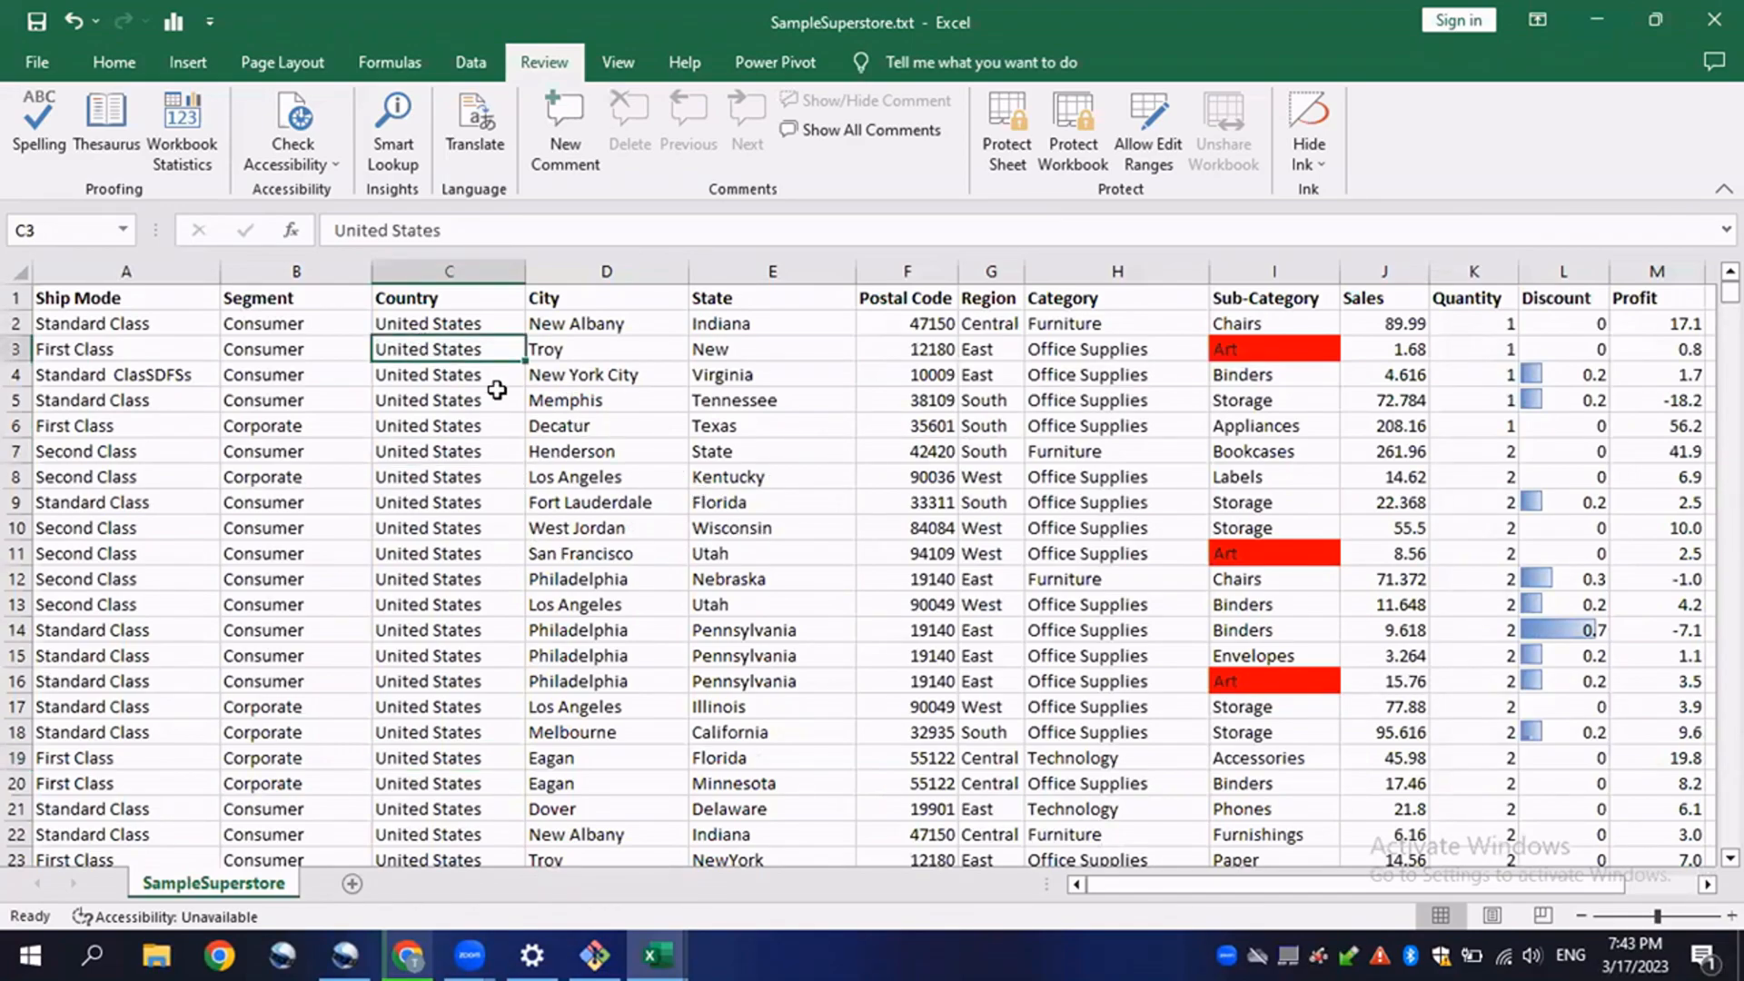
key(ctrl+f)
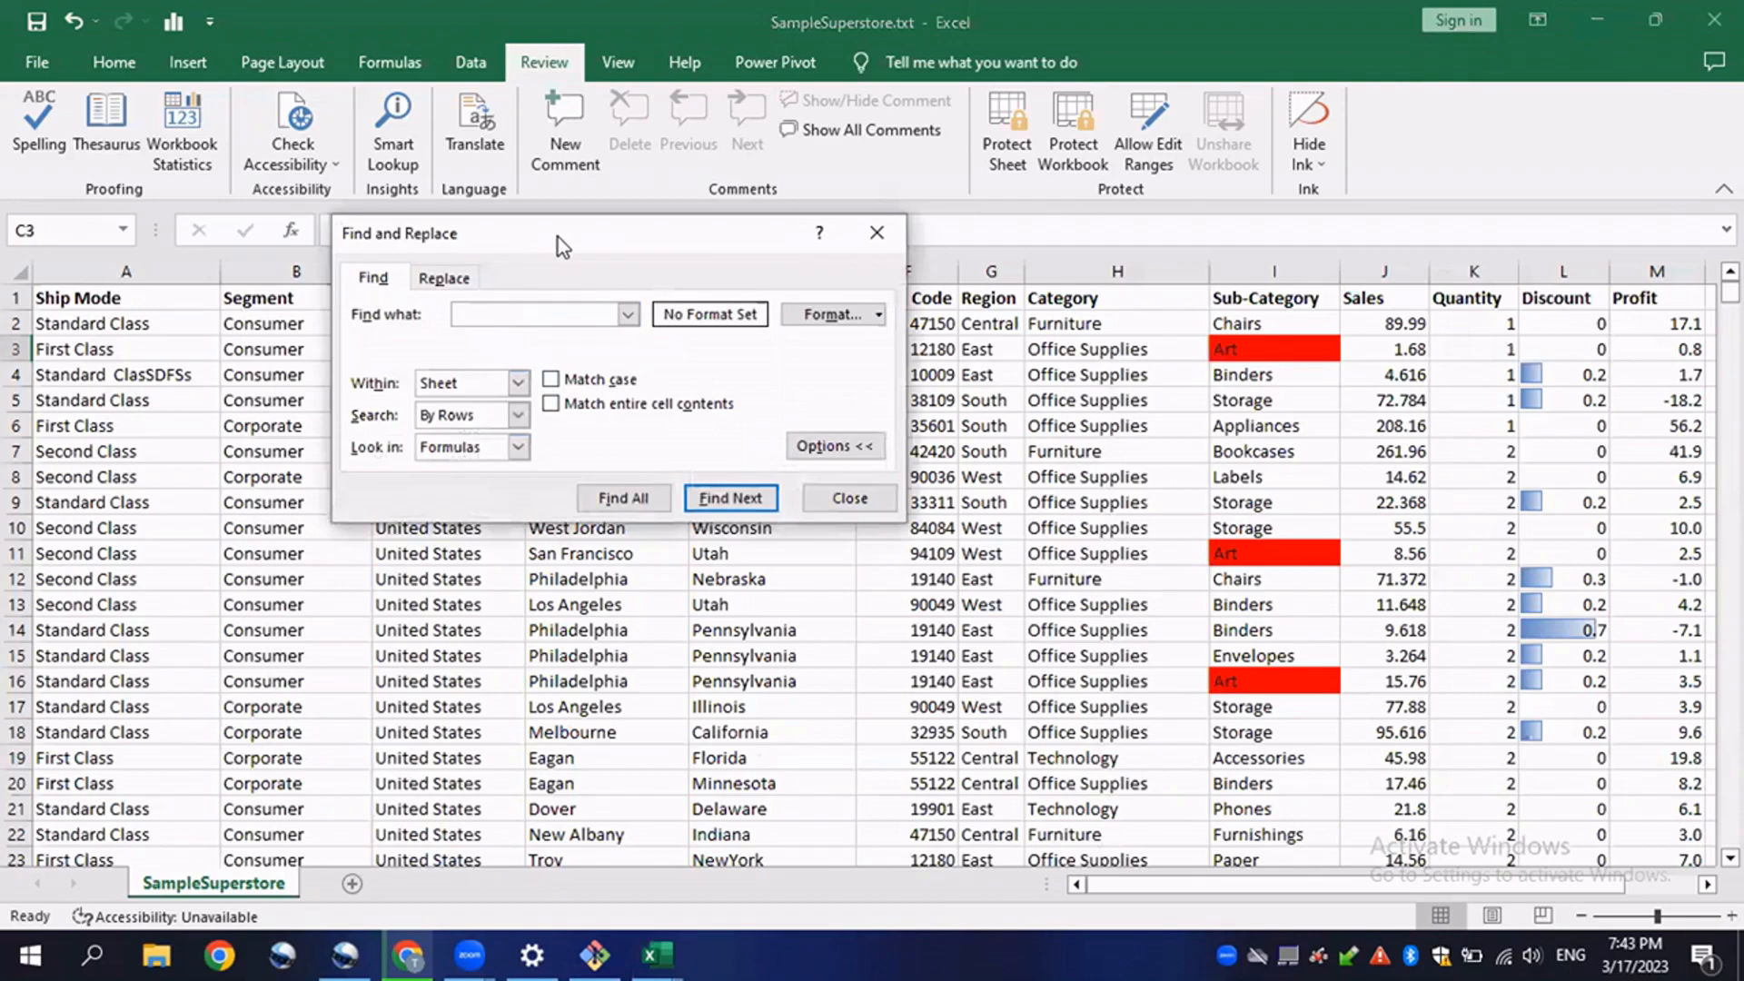
drag(558, 237, 818, 226)
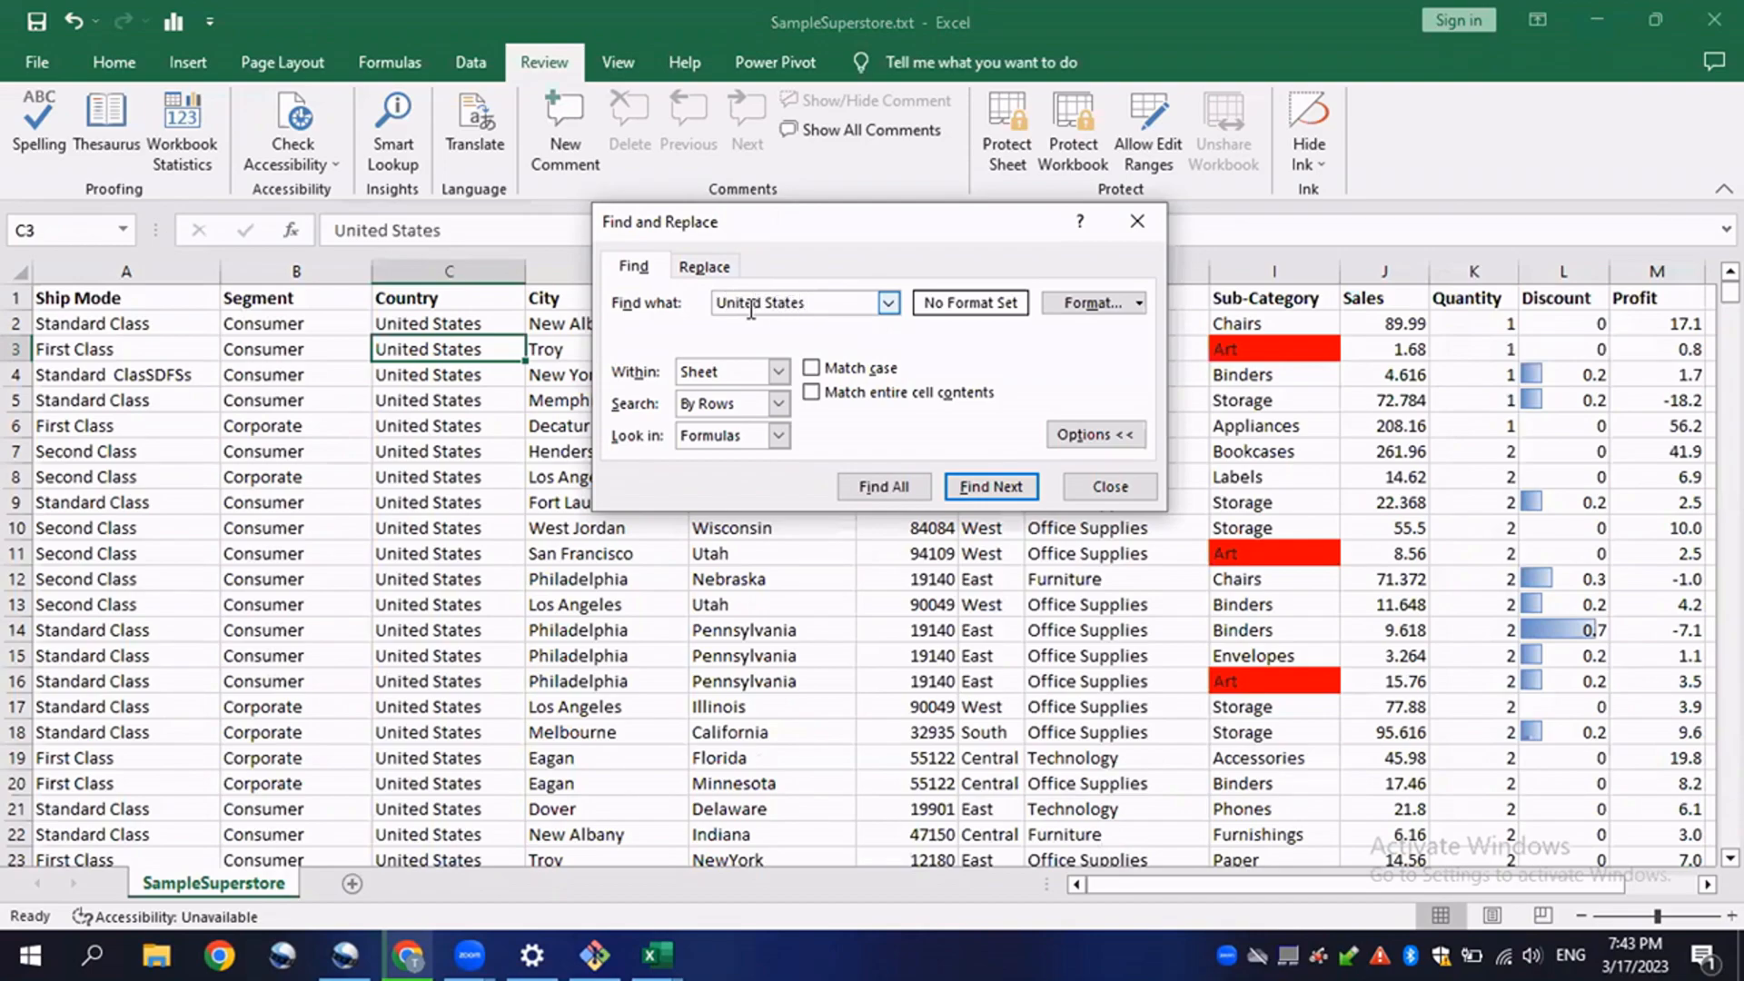
click(868, 487)
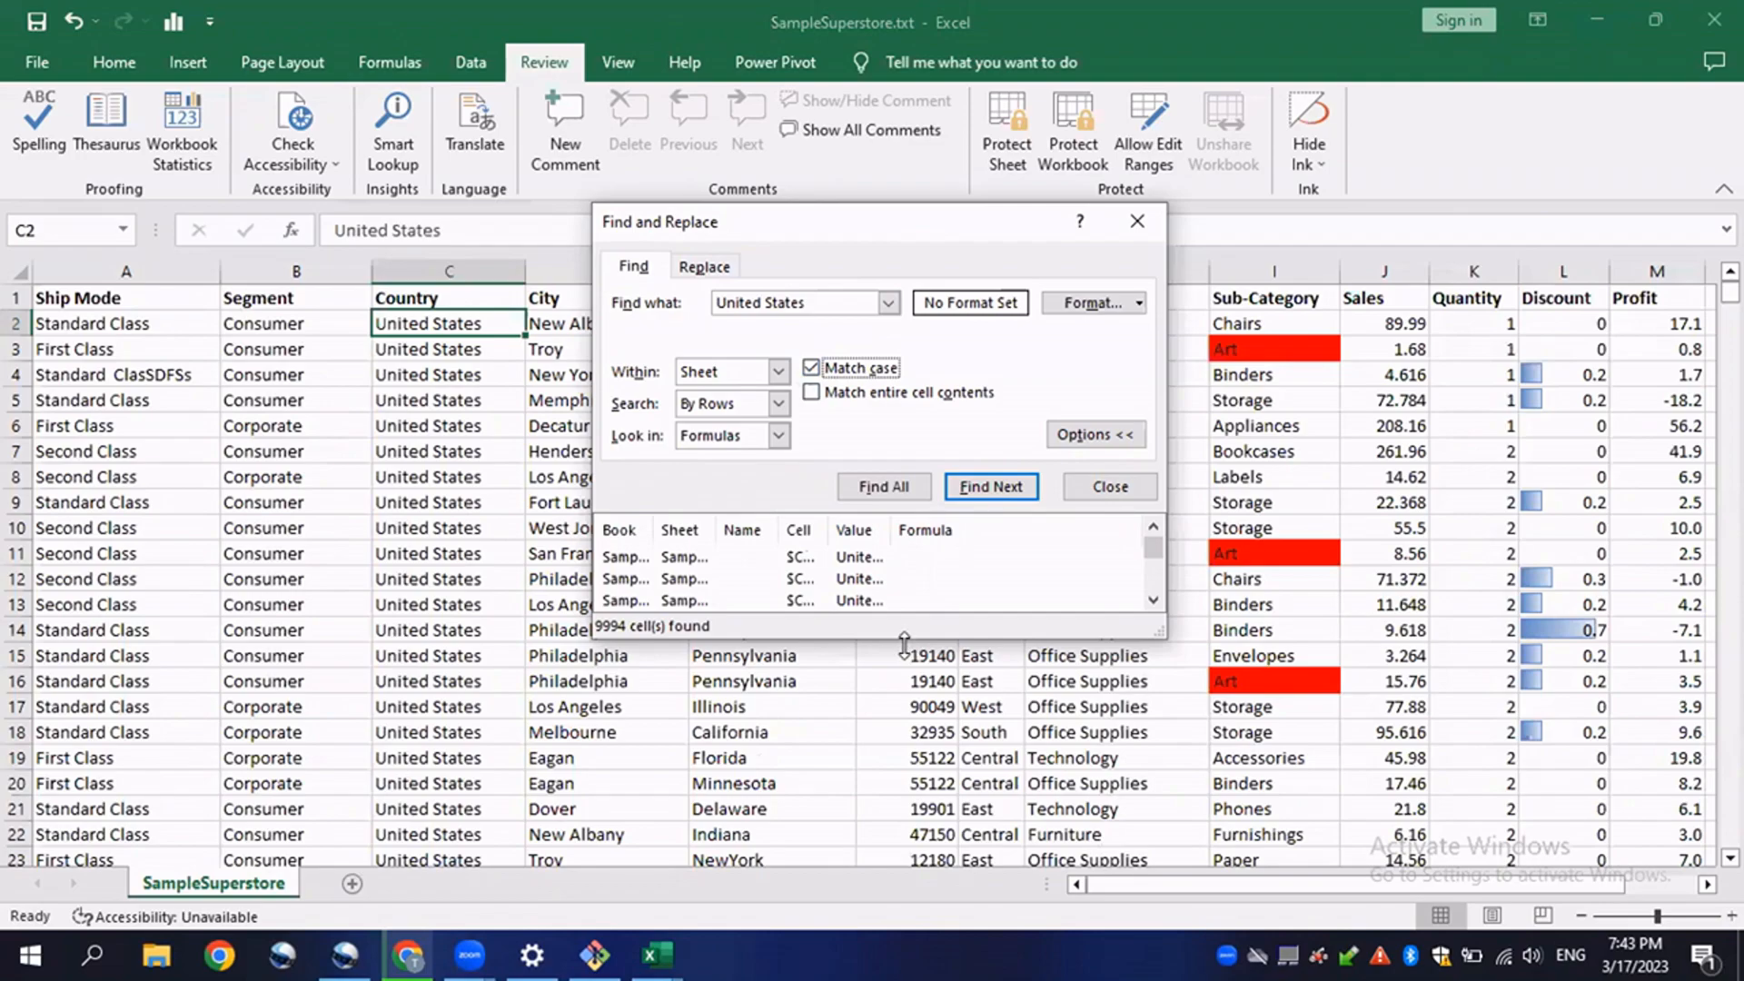
drag(903, 641, 906, 772)
drag(919, 227, 1073, 89)
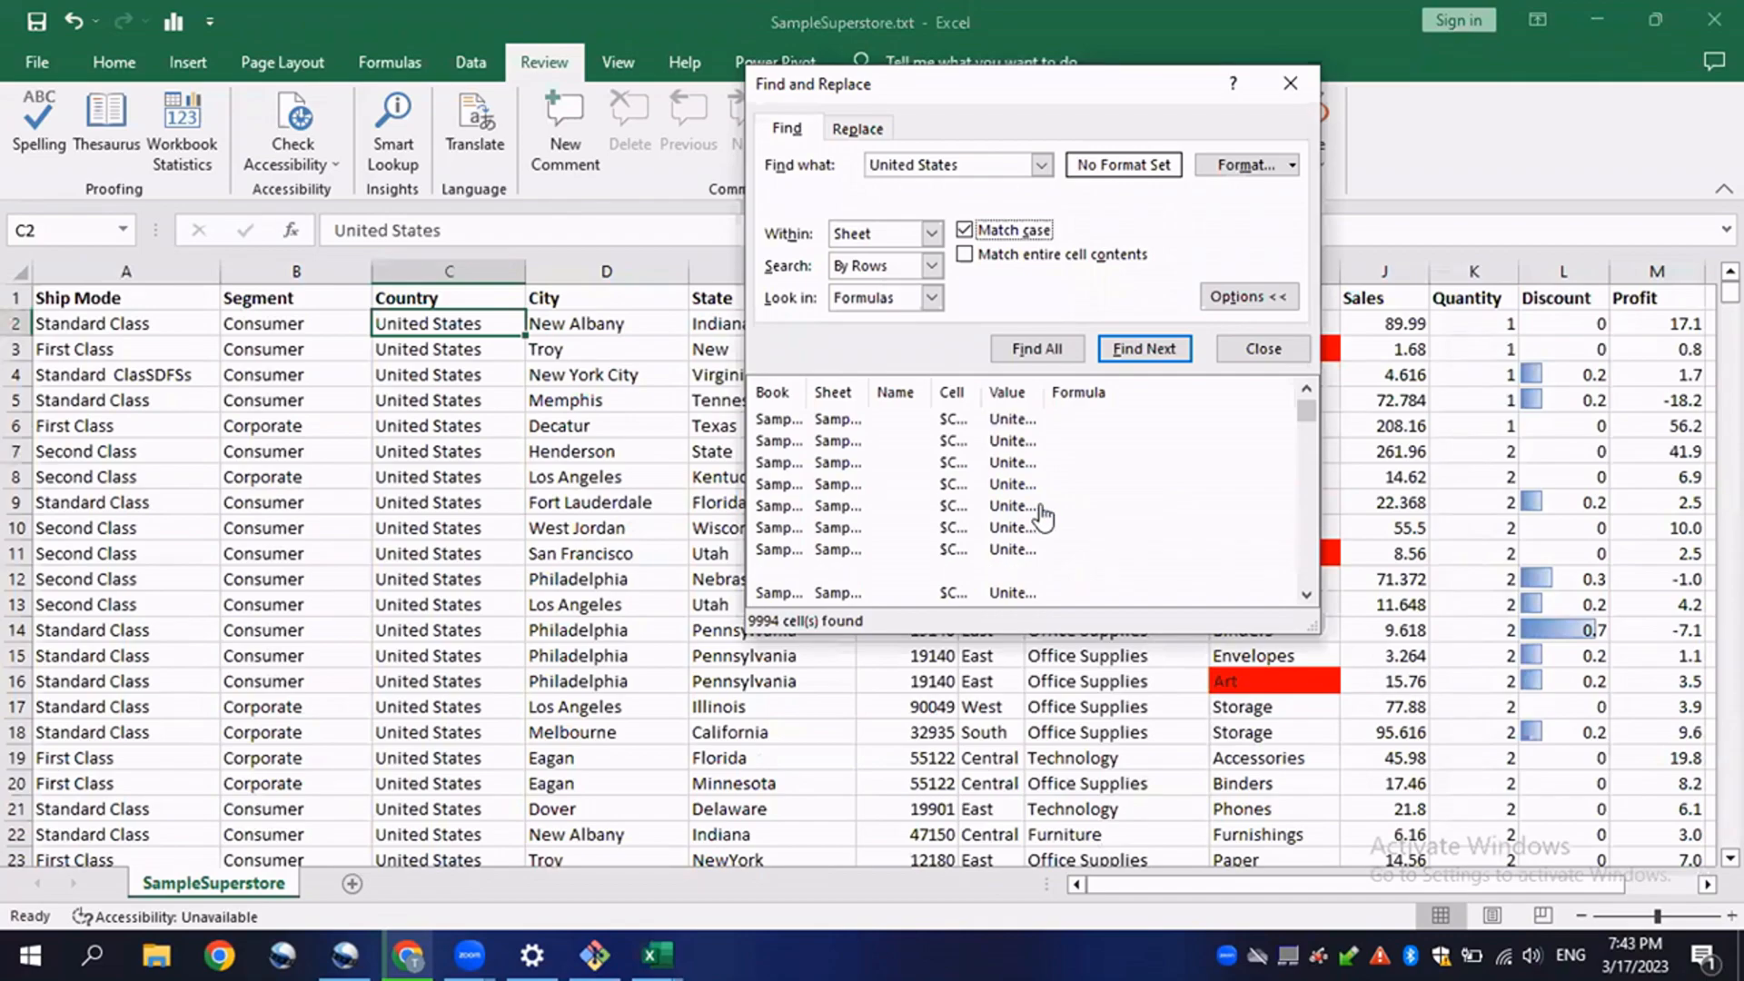
mouse_move(1306, 412)
mouse_down()
mouse_move(1306, 573)
mouse_move(1306, 409)
mouse_up()
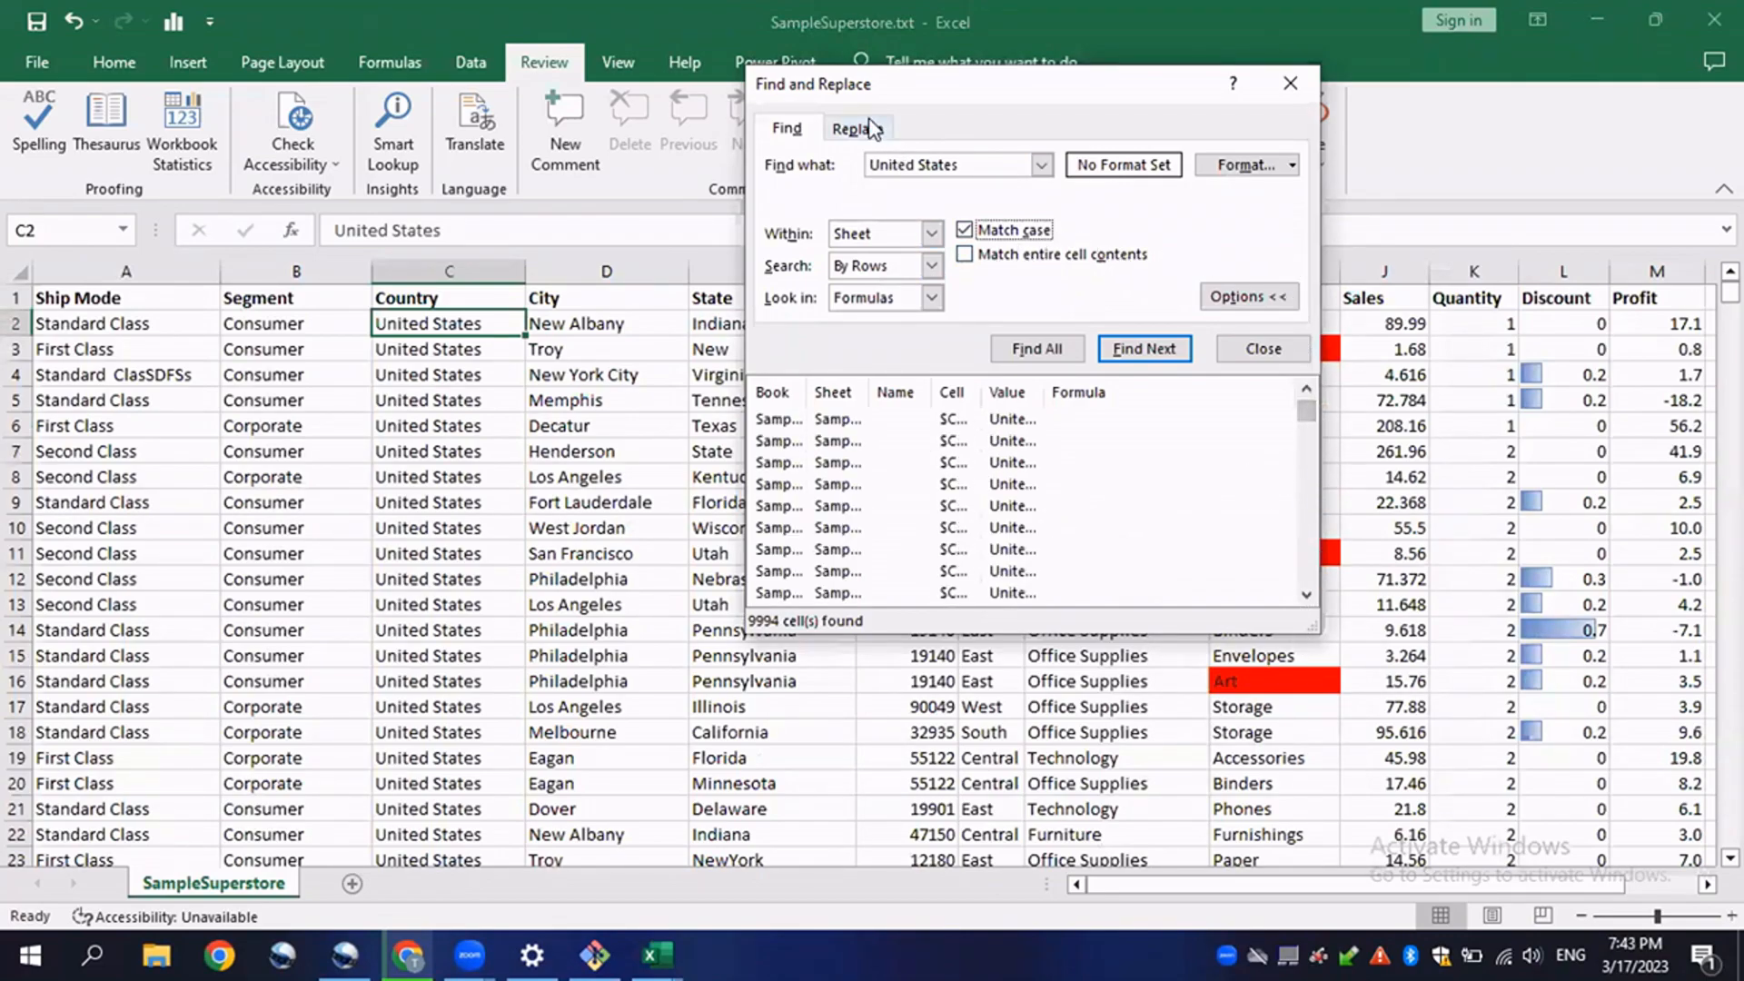
- Replace all occurrences of United States with UNITED STATES, check the Country column and close Find and Replace
click(870, 131)
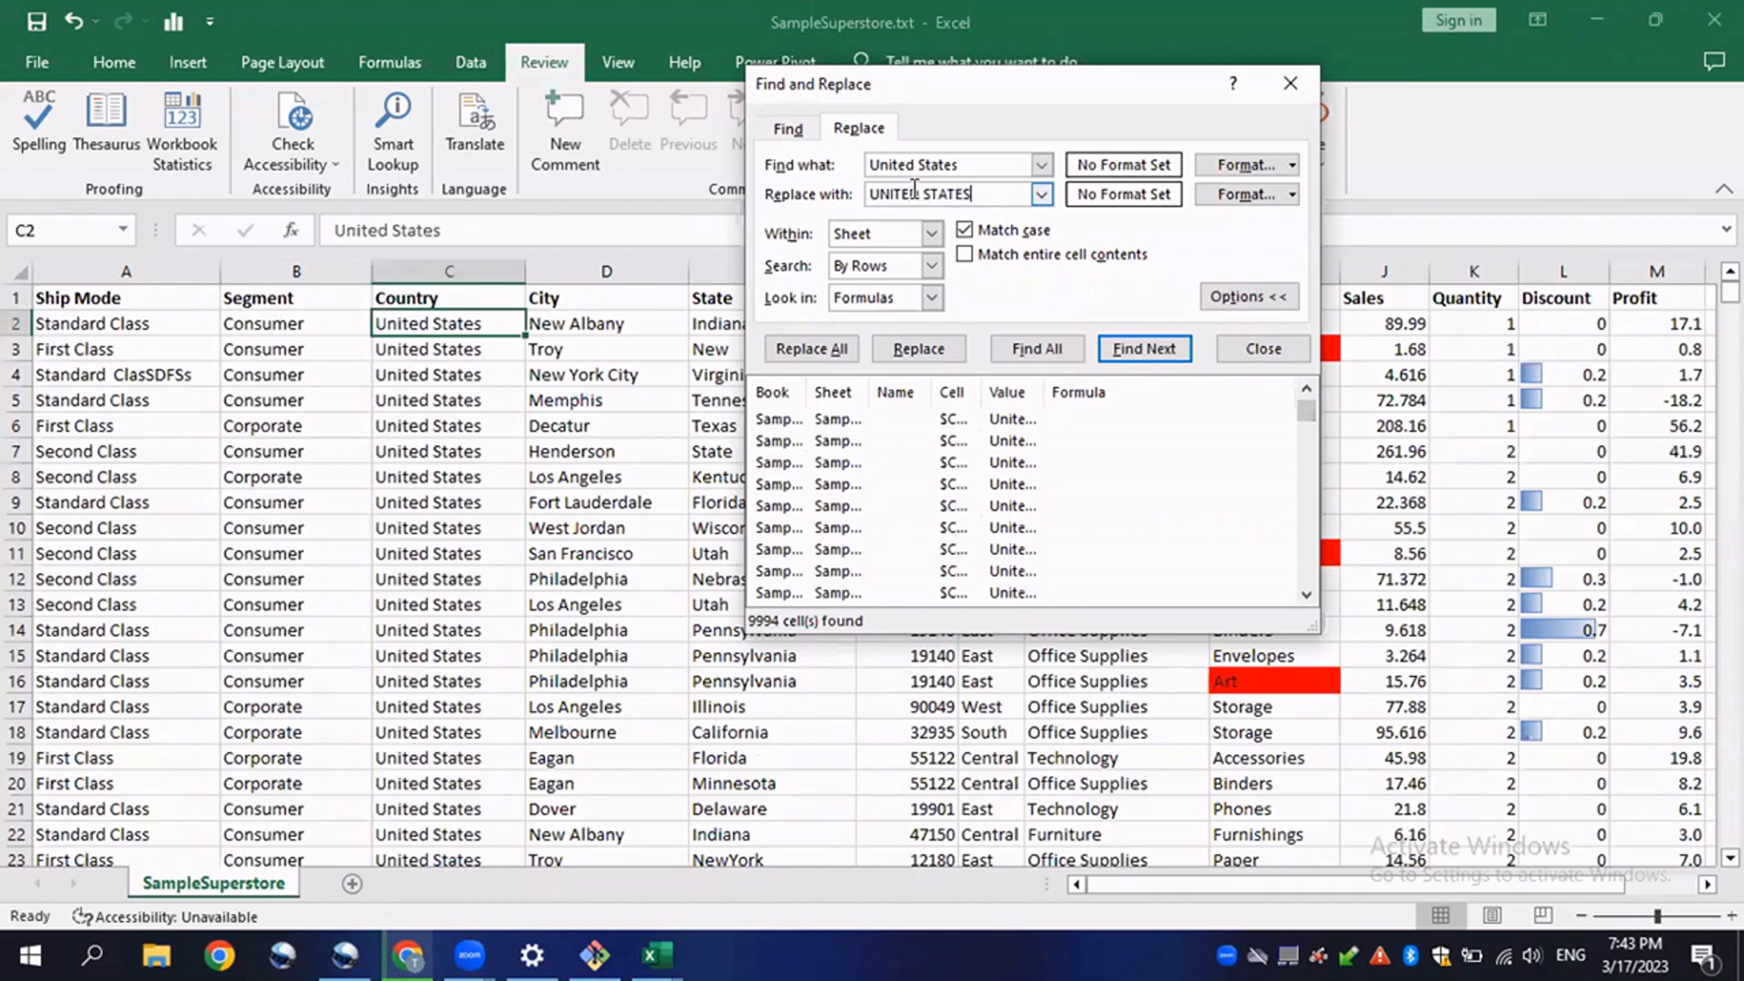
click(829, 354)
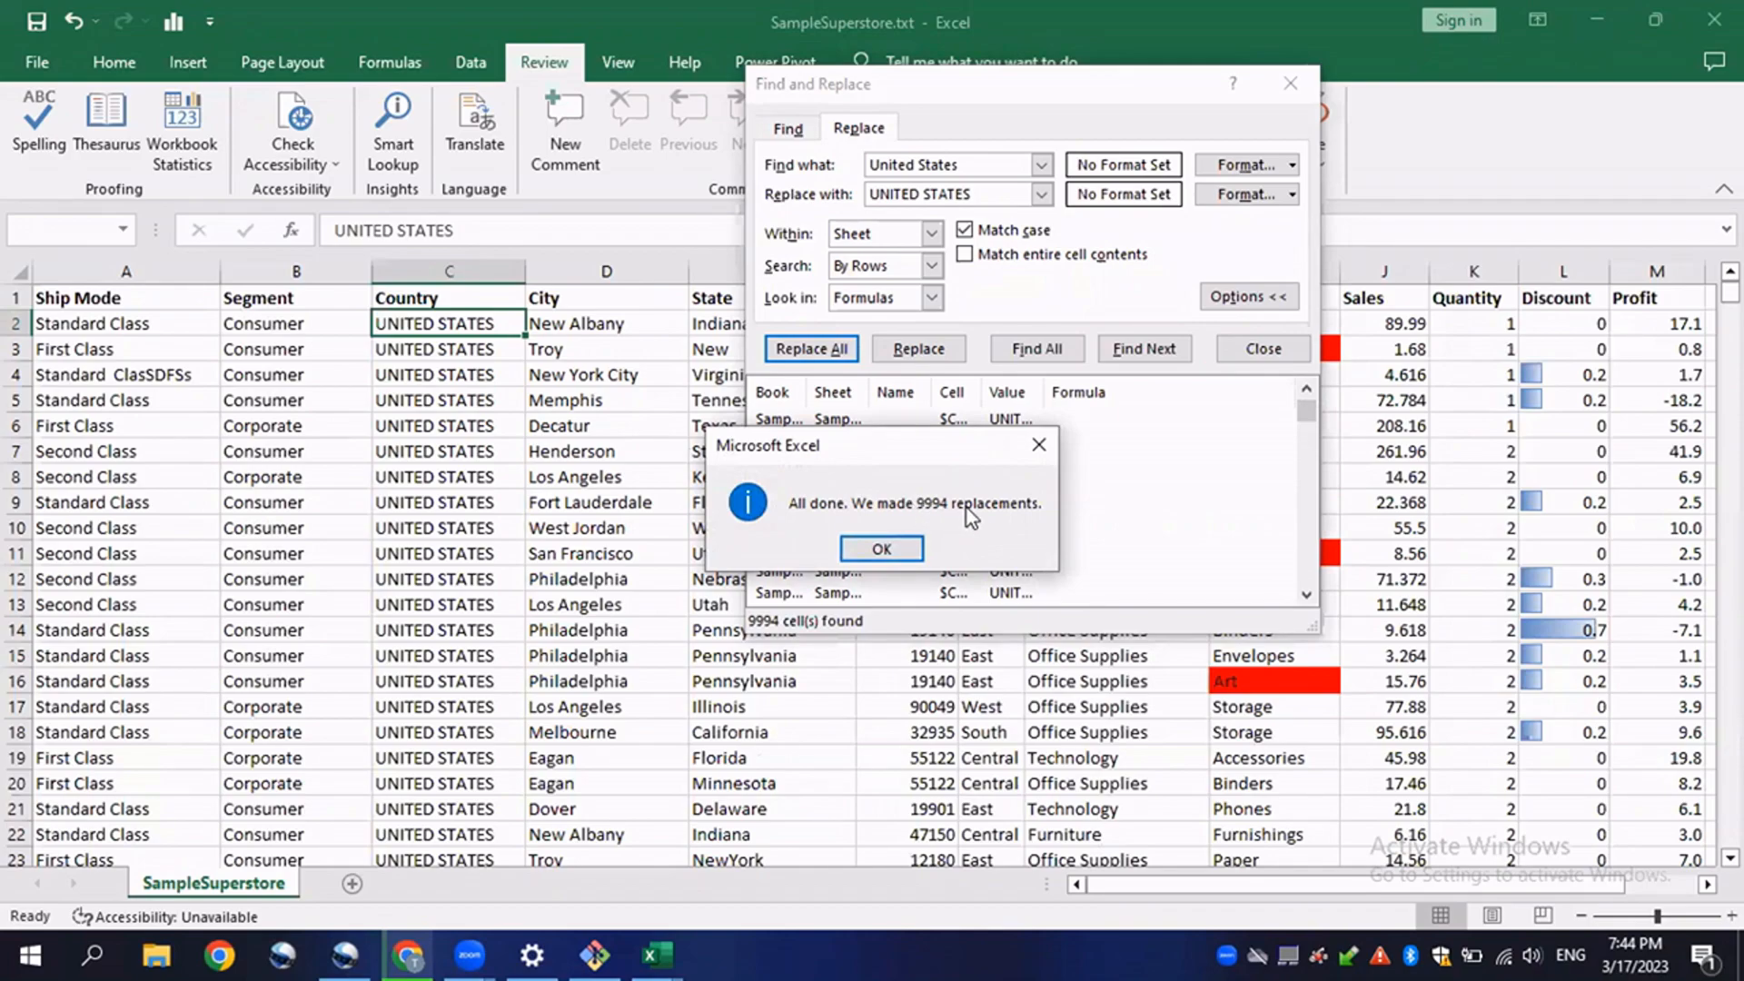
click(883, 549)
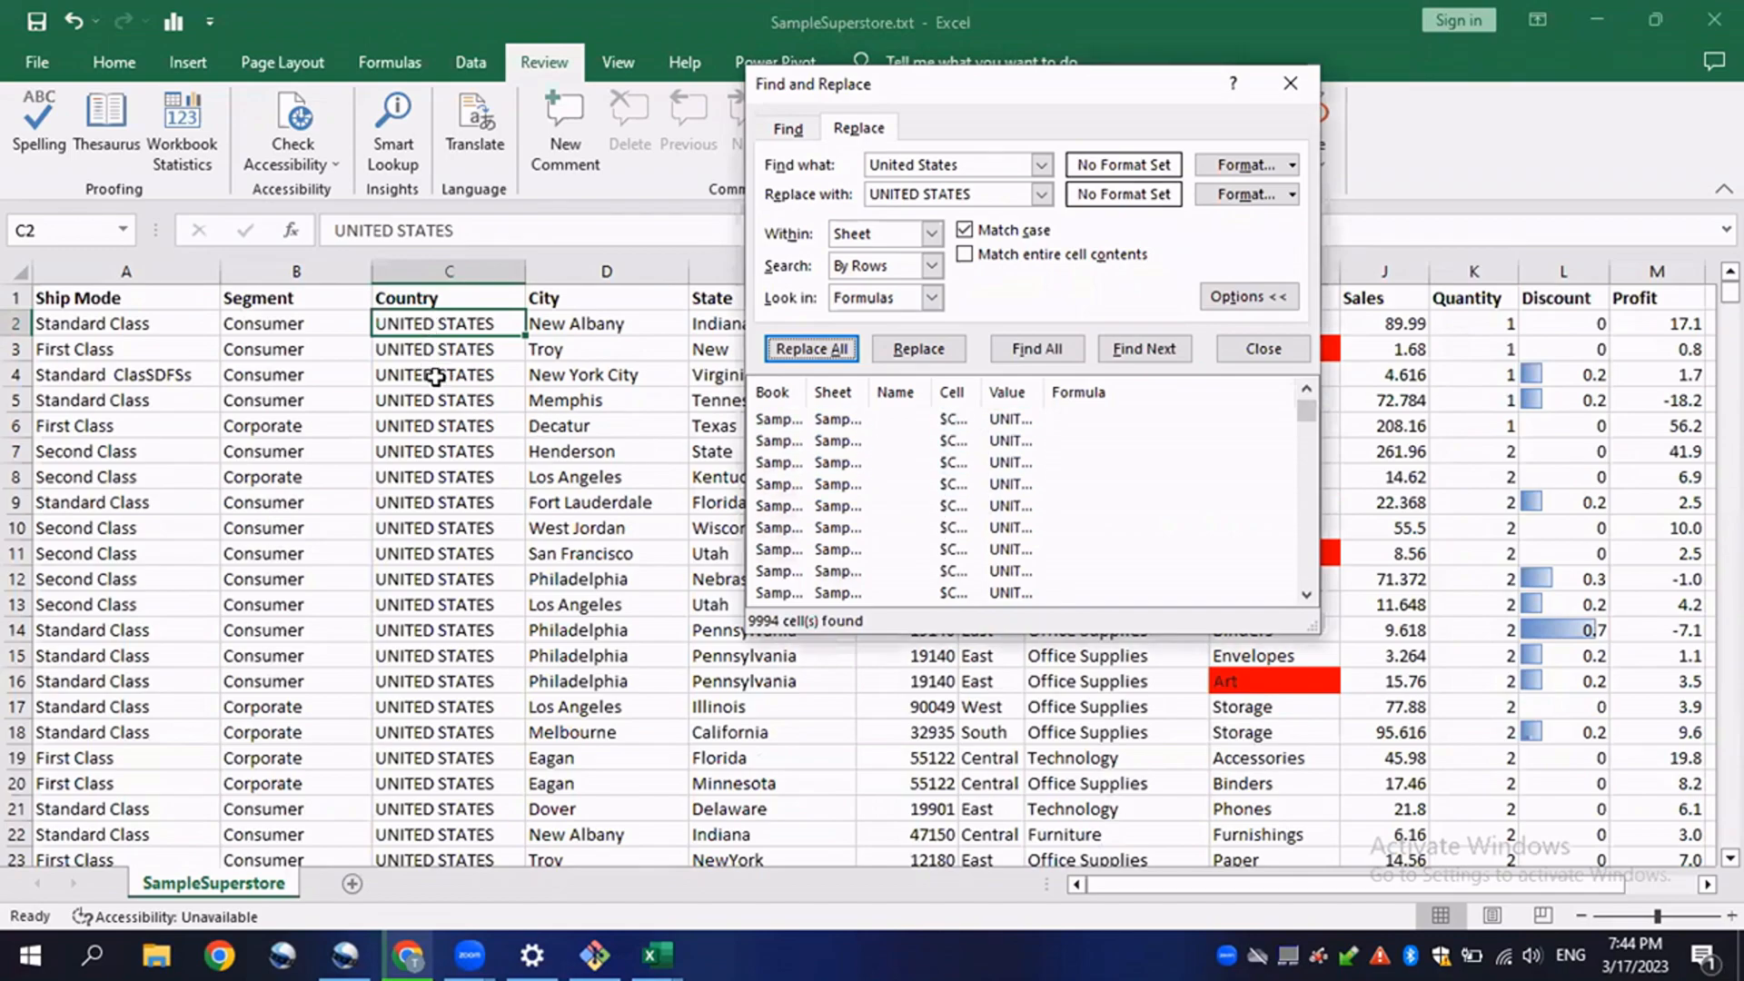
click(439, 298)
key(ctrl+shift+Down)
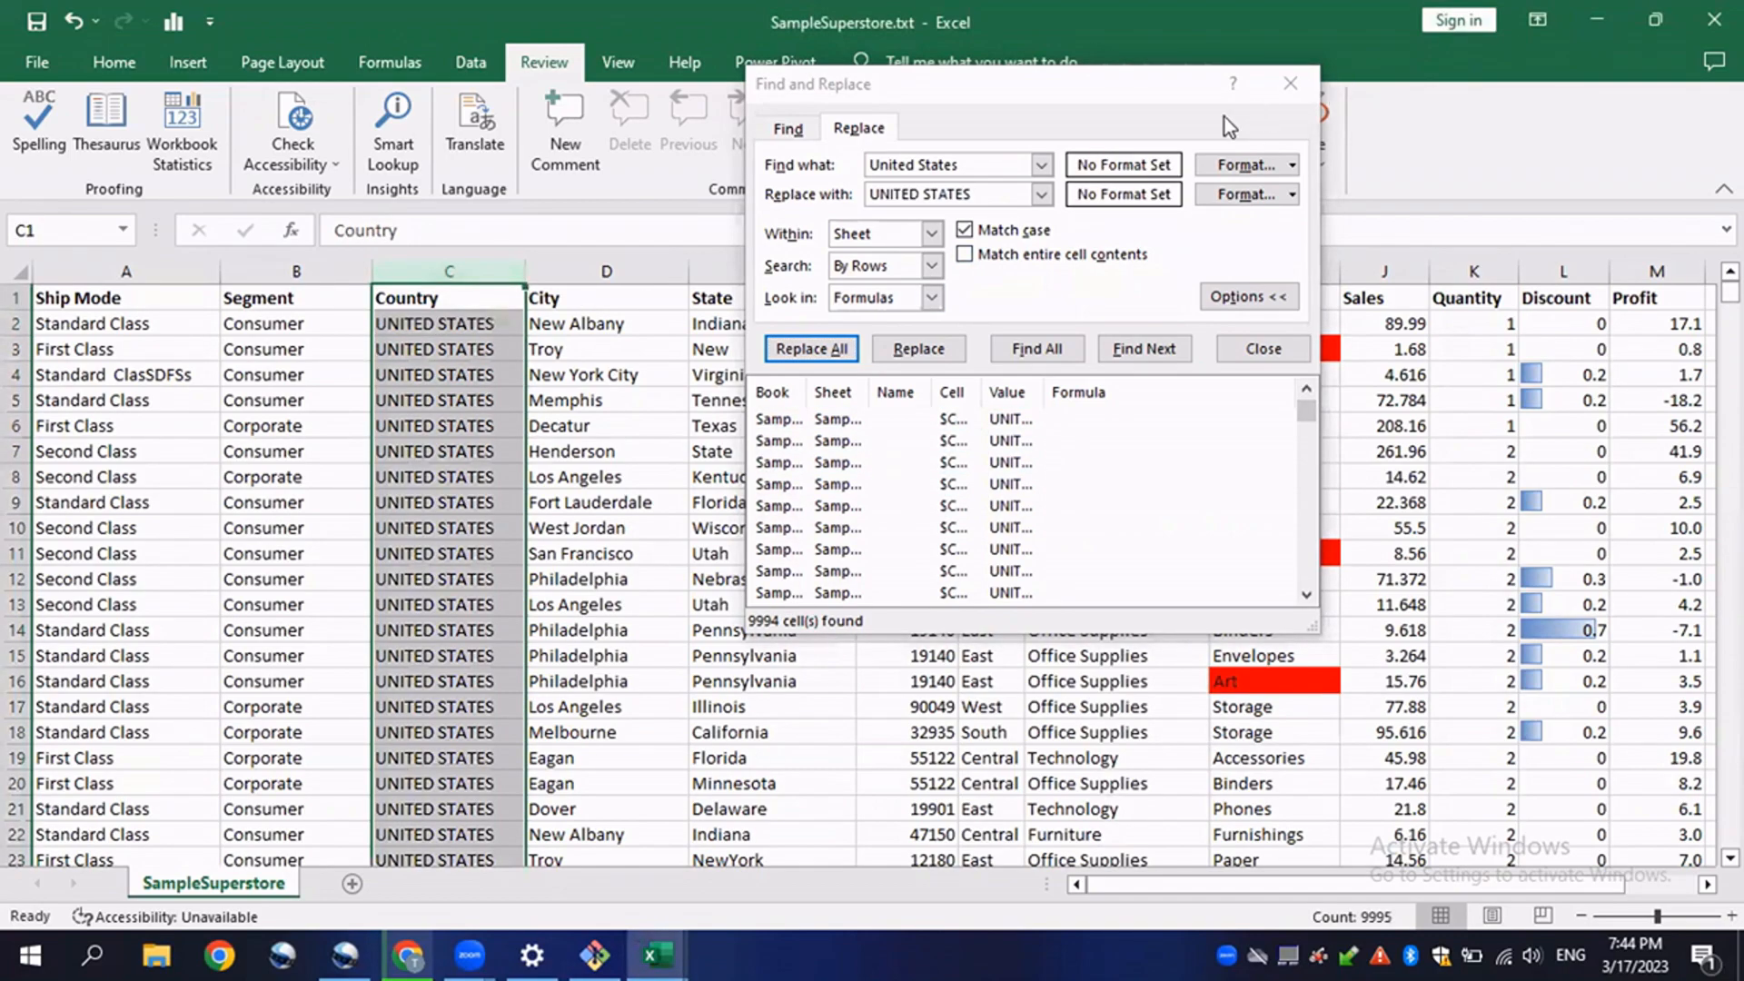
click(1289, 83)
click(799, 401)
scroll(928, 568, down, 3)
scroll(928, 567, up, 3)
- Insert a blank column between Category and Sub-Category
click(1140, 324)
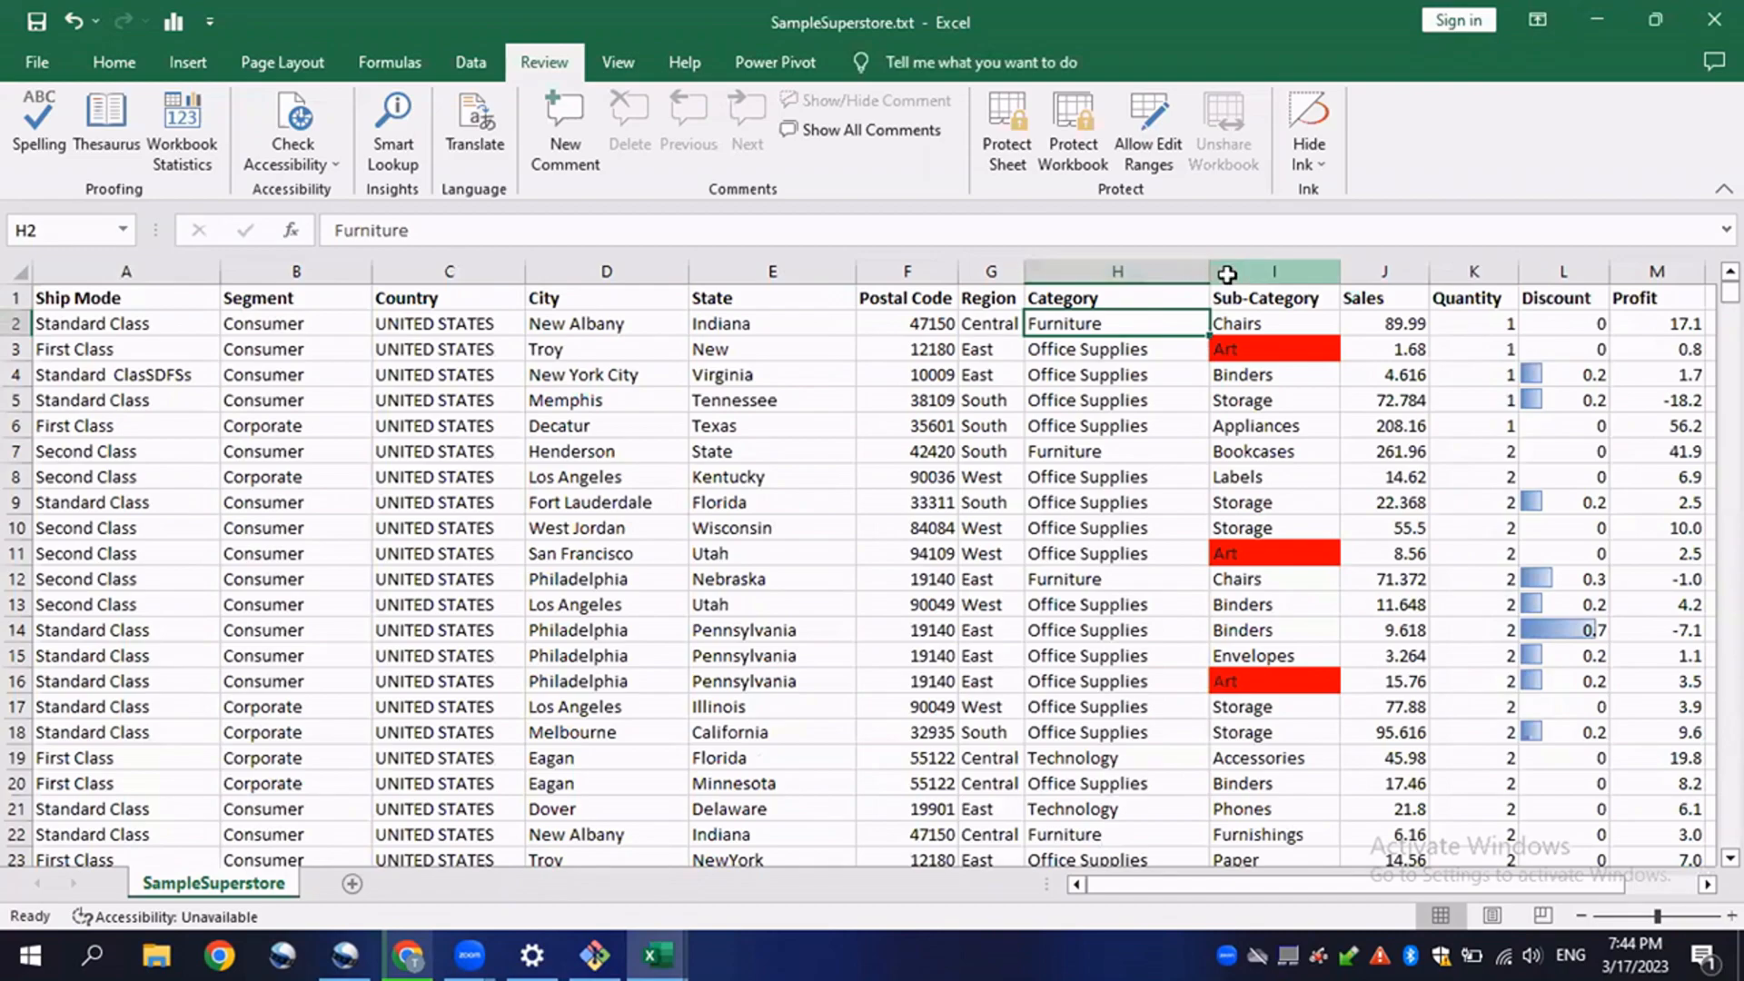
click(1227, 274)
click(1120, 350)
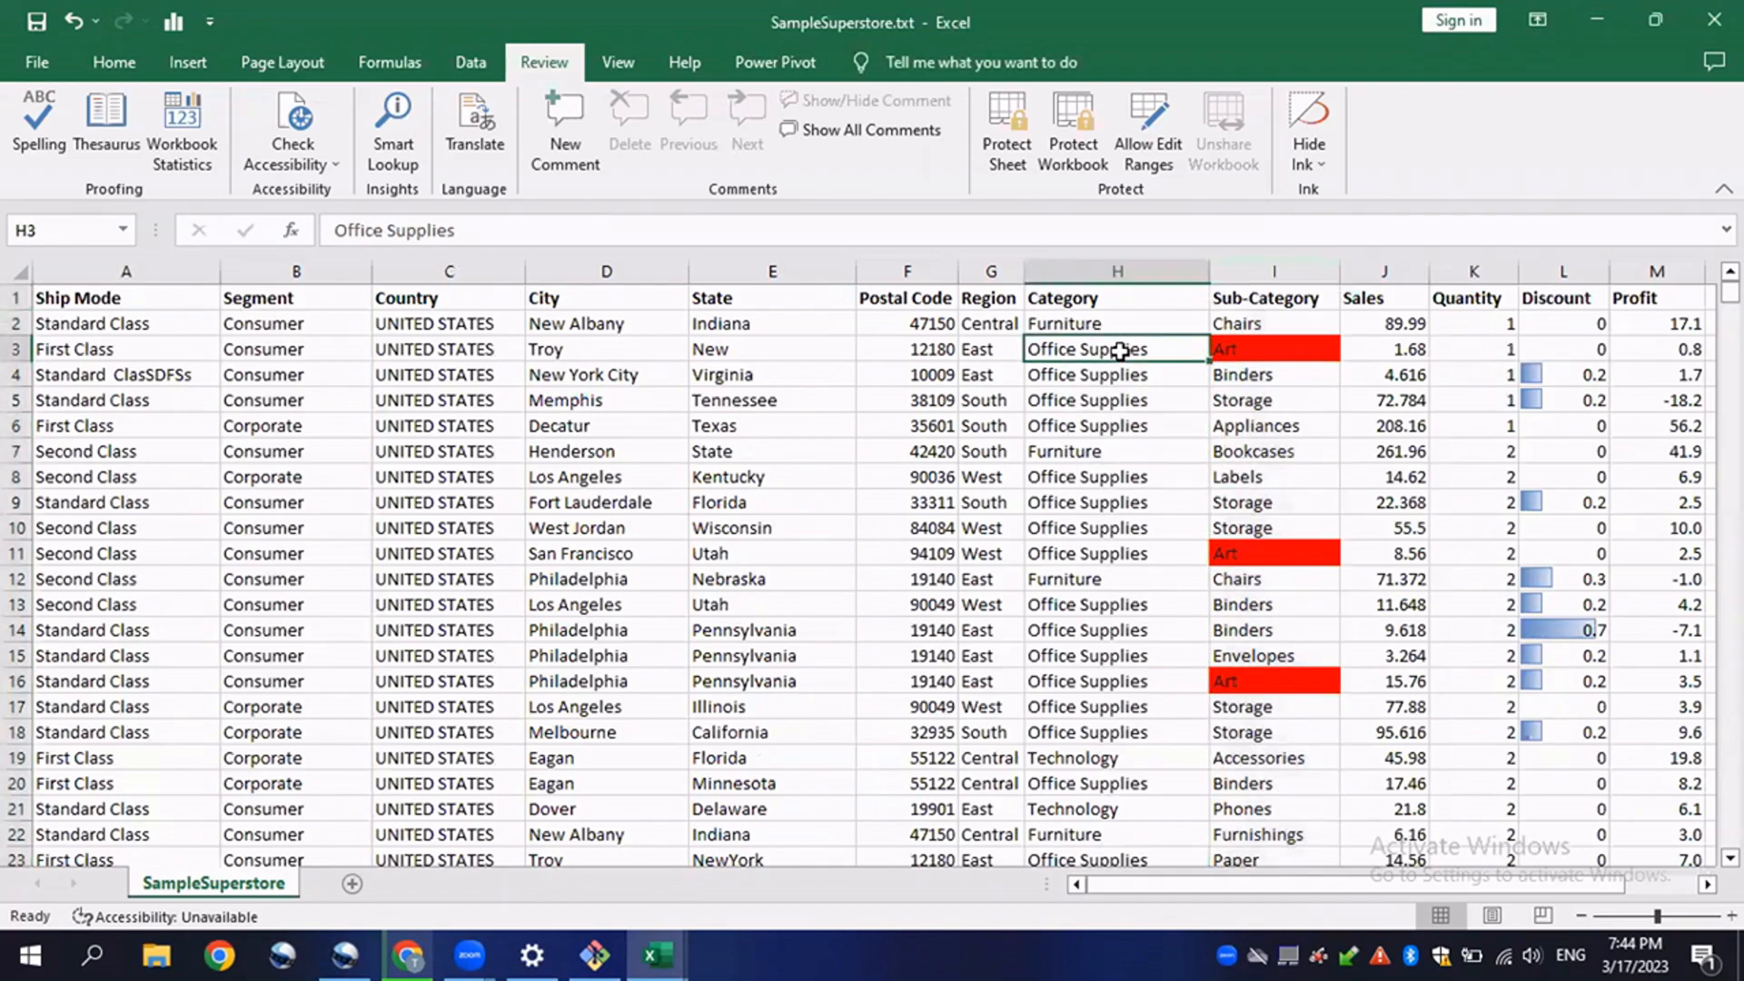
click(1256, 275)
right_click(1255, 274)
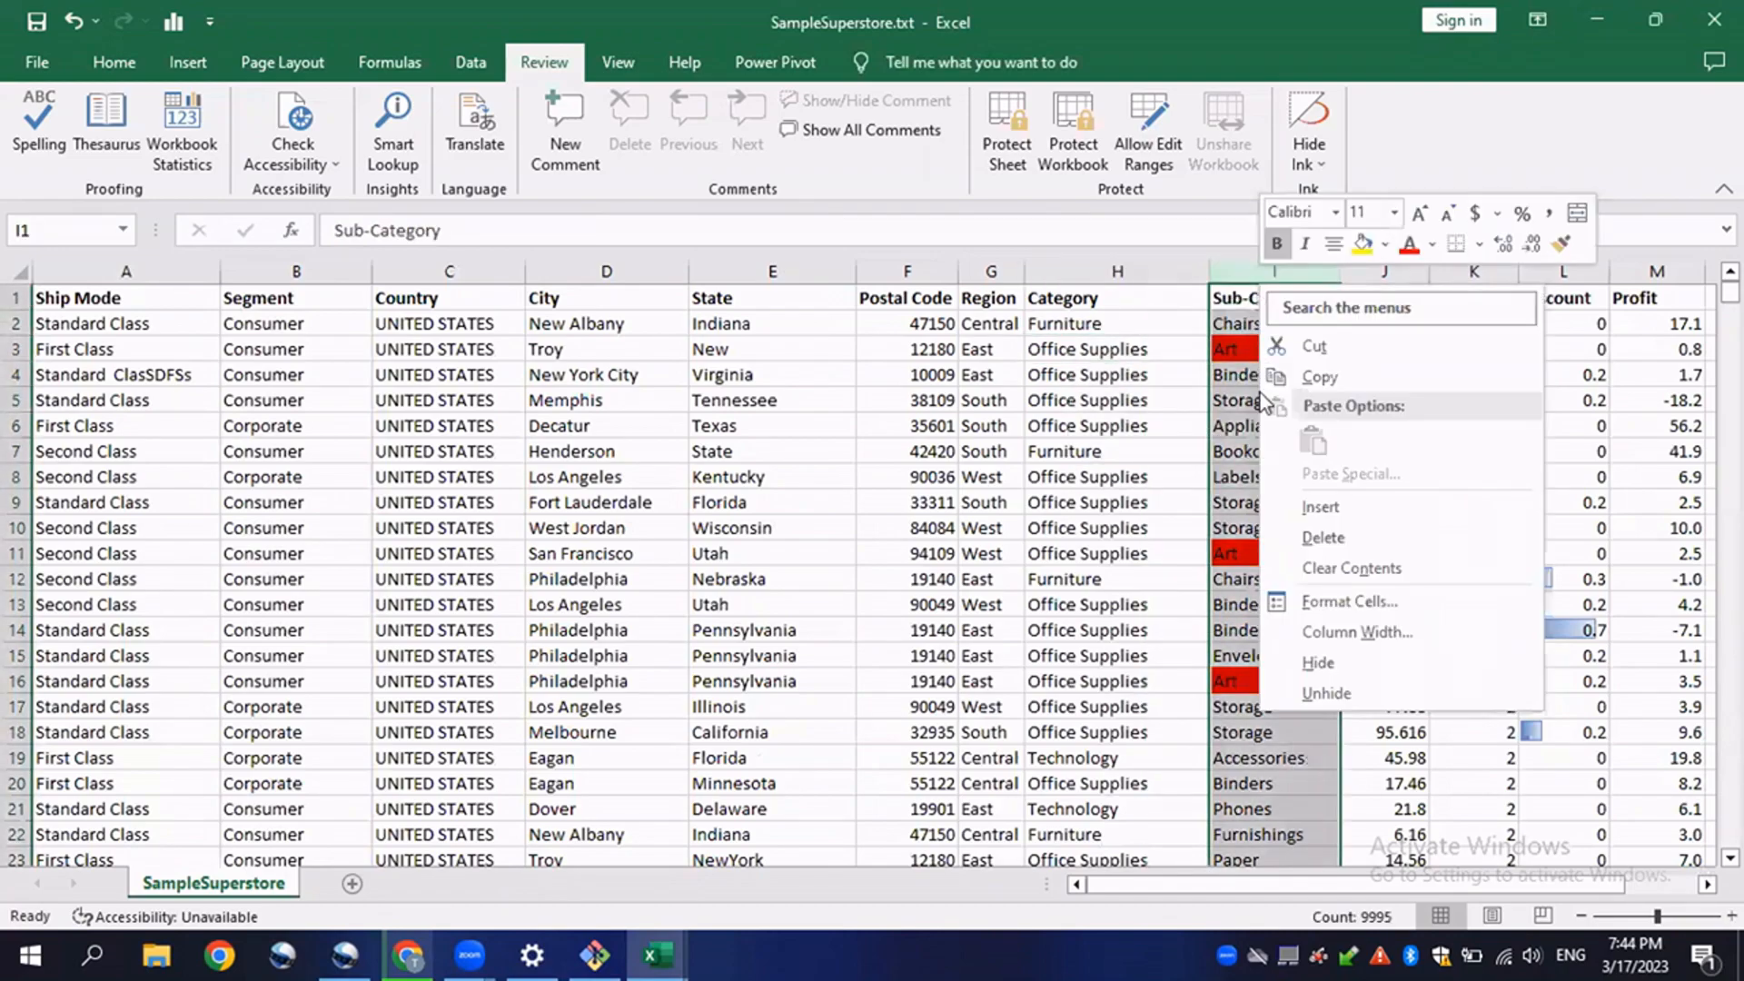
click(1322, 514)
- Examine the Category column for entries with leading or extra spaces
scroll(1070, 591, down, 2)
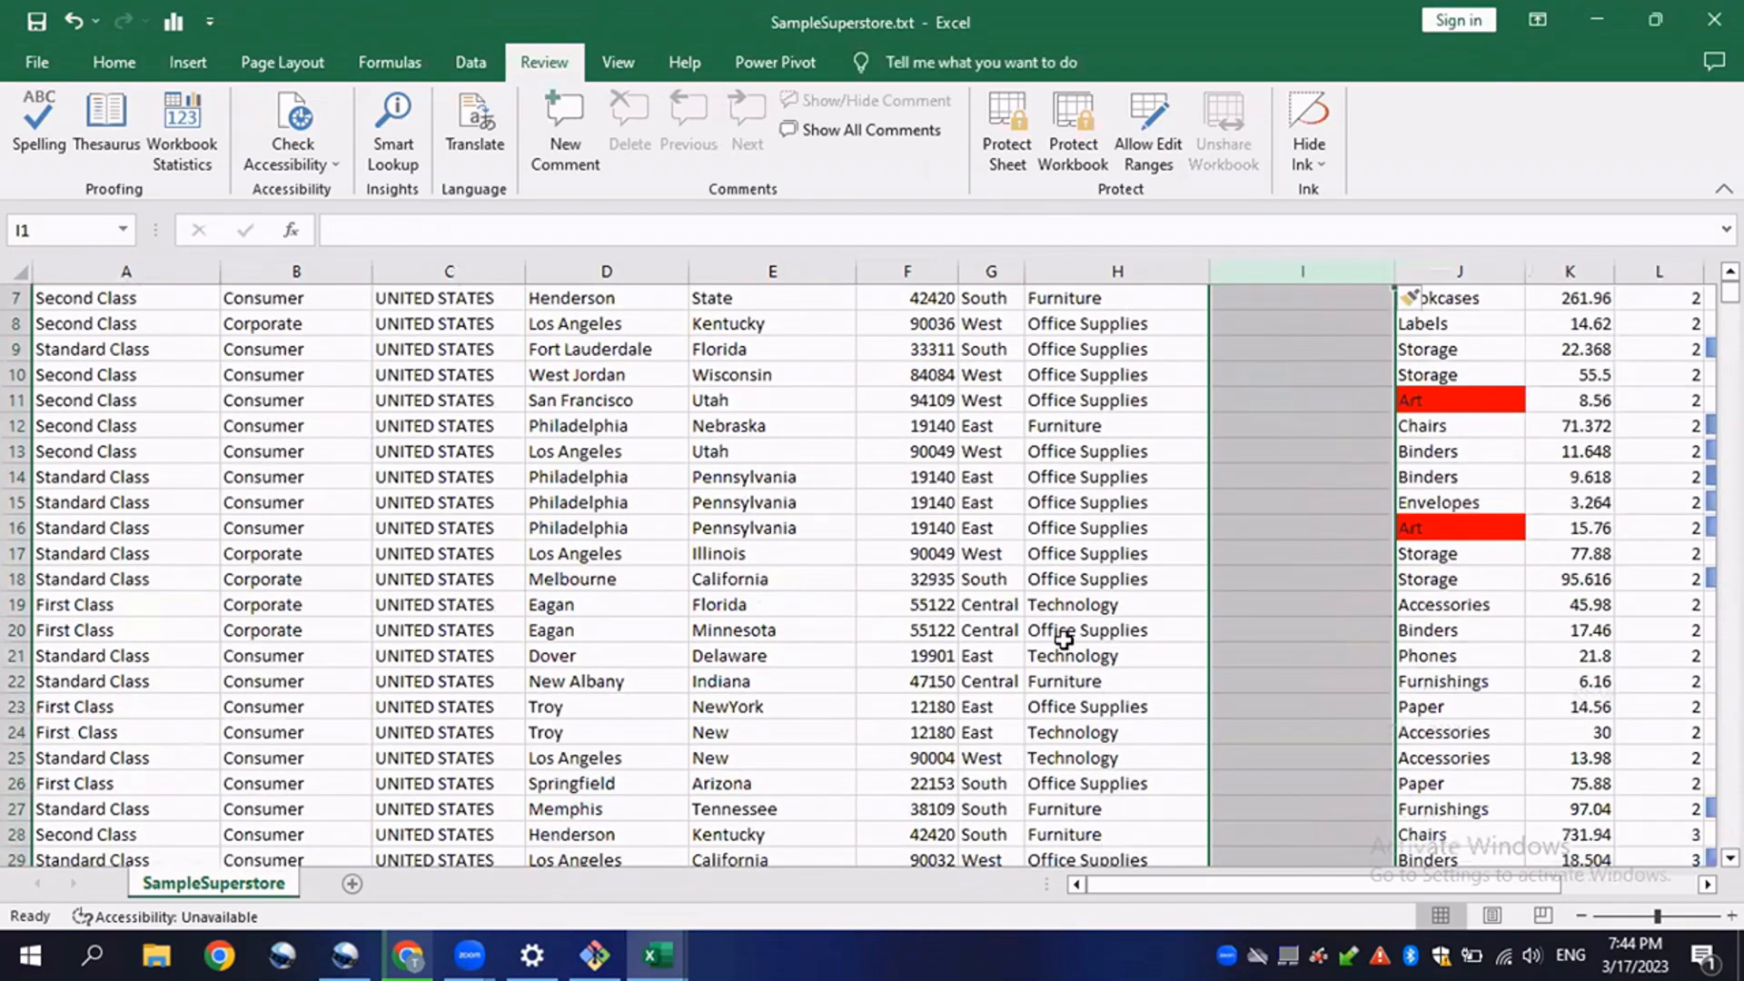
scroll(1072, 586, down, 2)
scroll(1049, 654, down, 1)
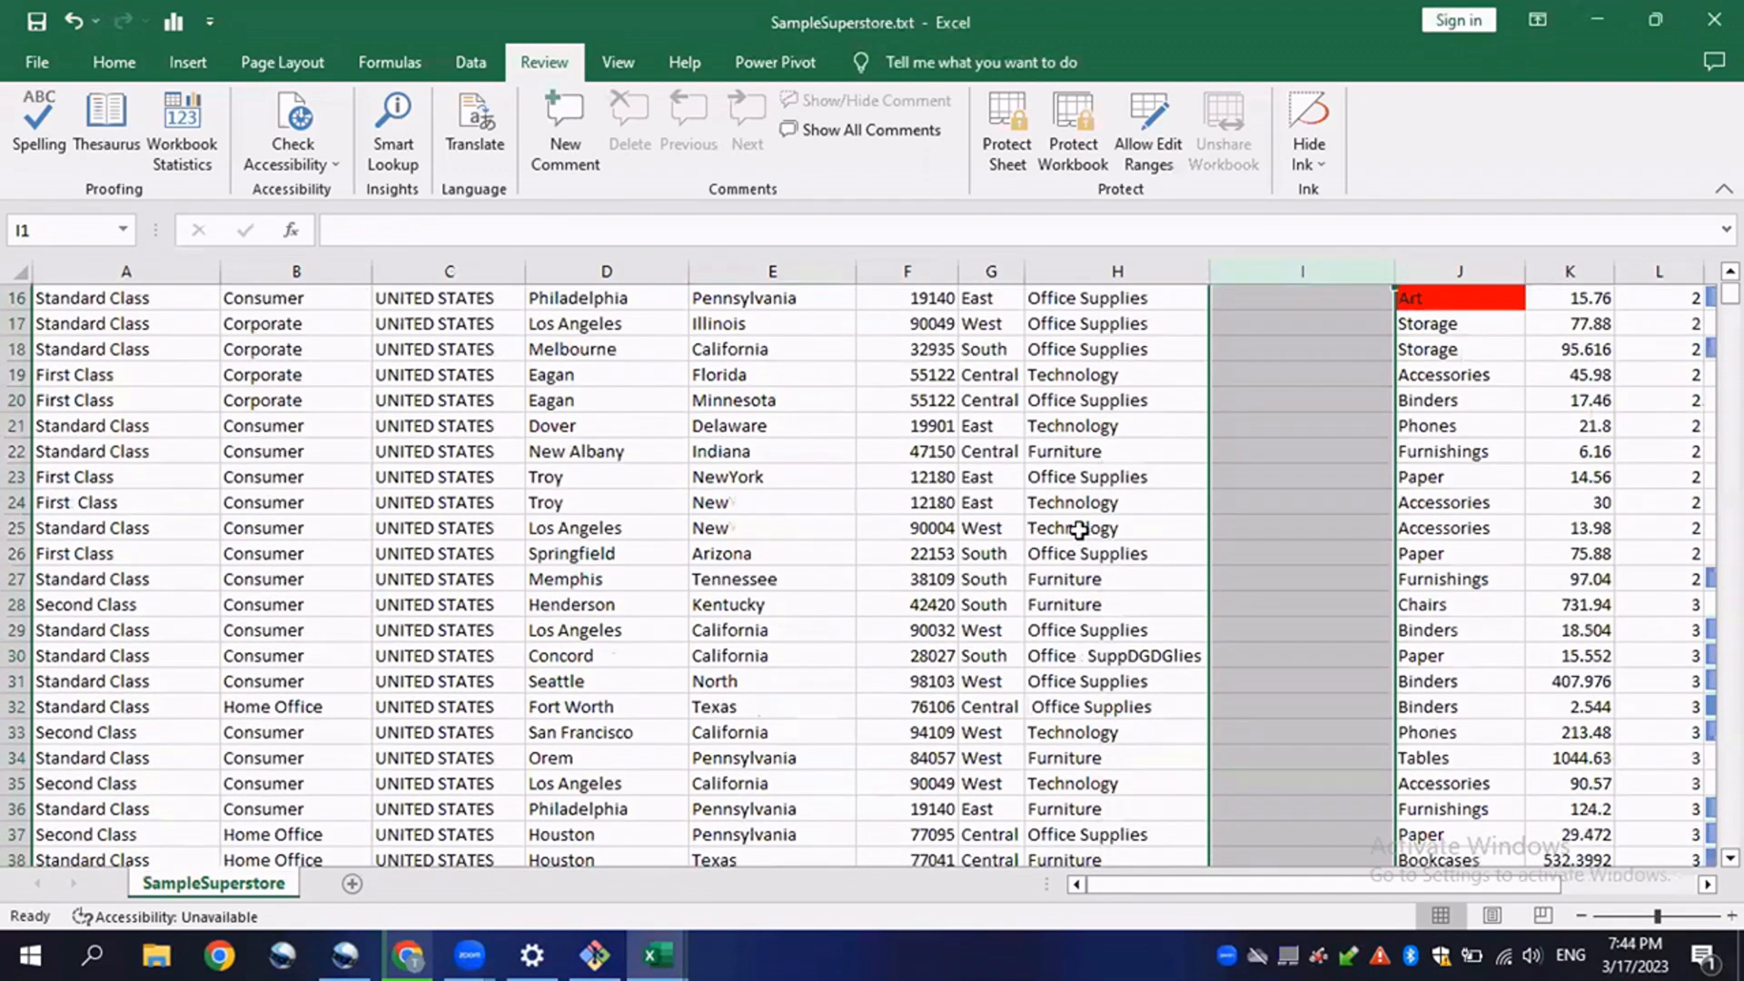
click(1059, 523)
click(1059, 445)
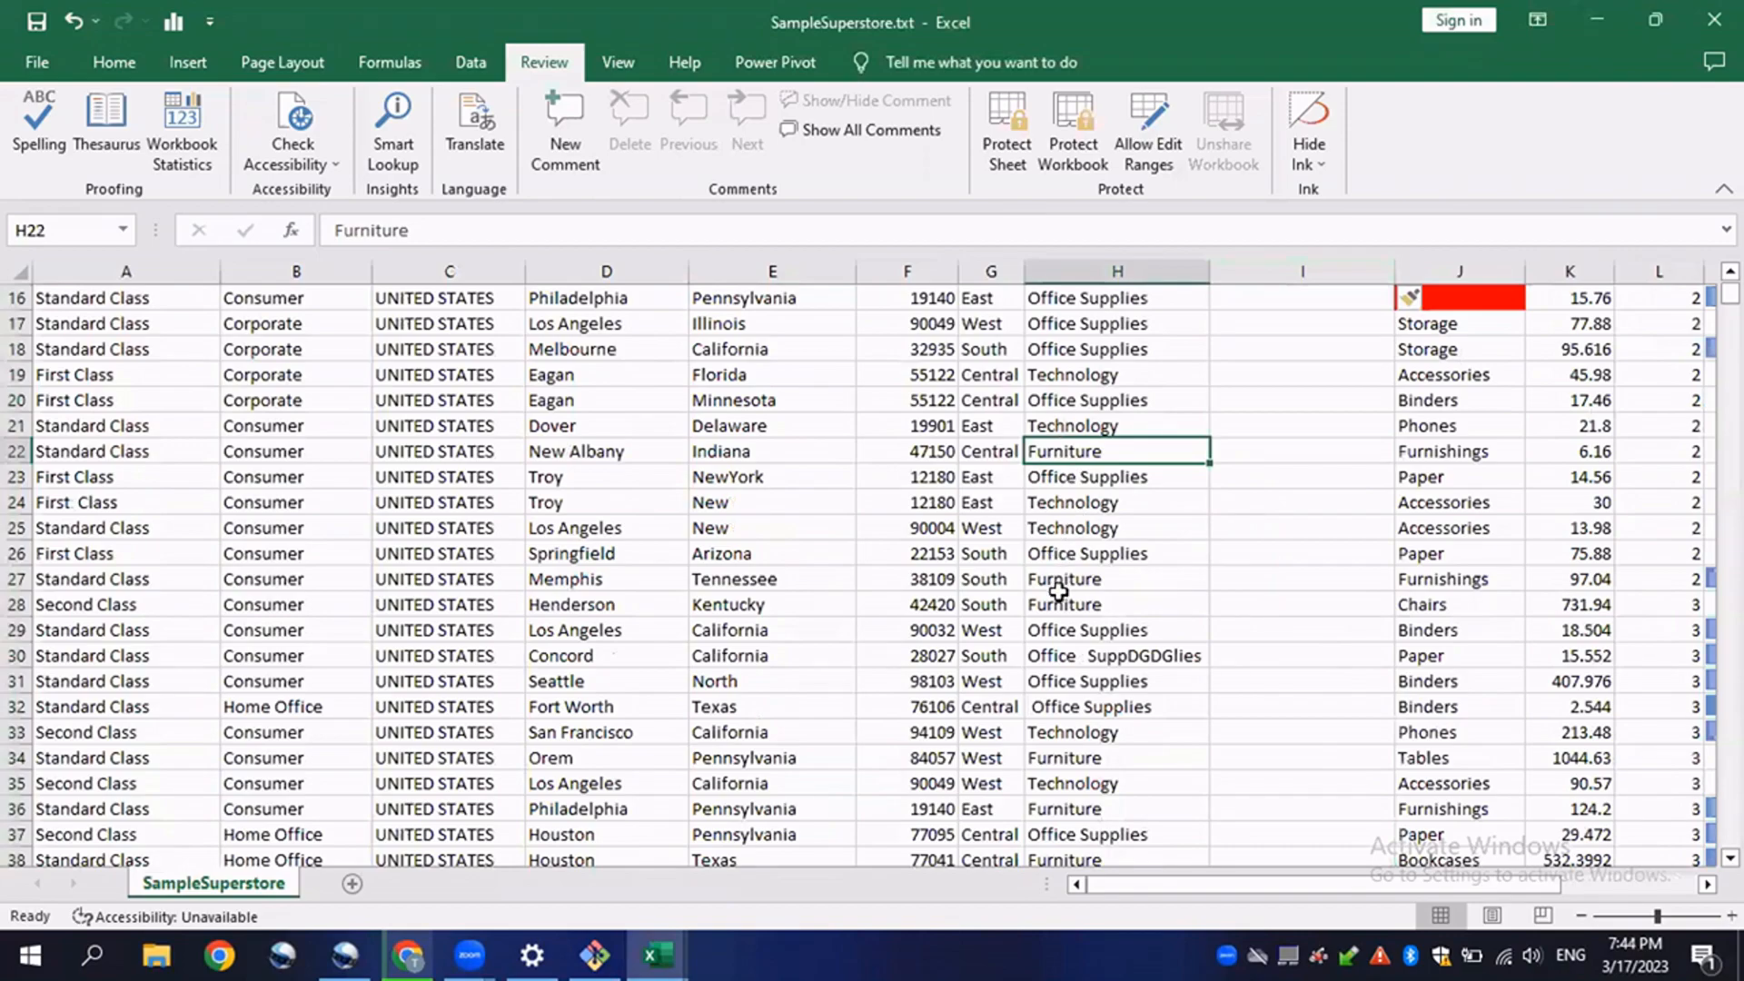
scroll(1059, 591, down, 3)
double_click(1046, 477)
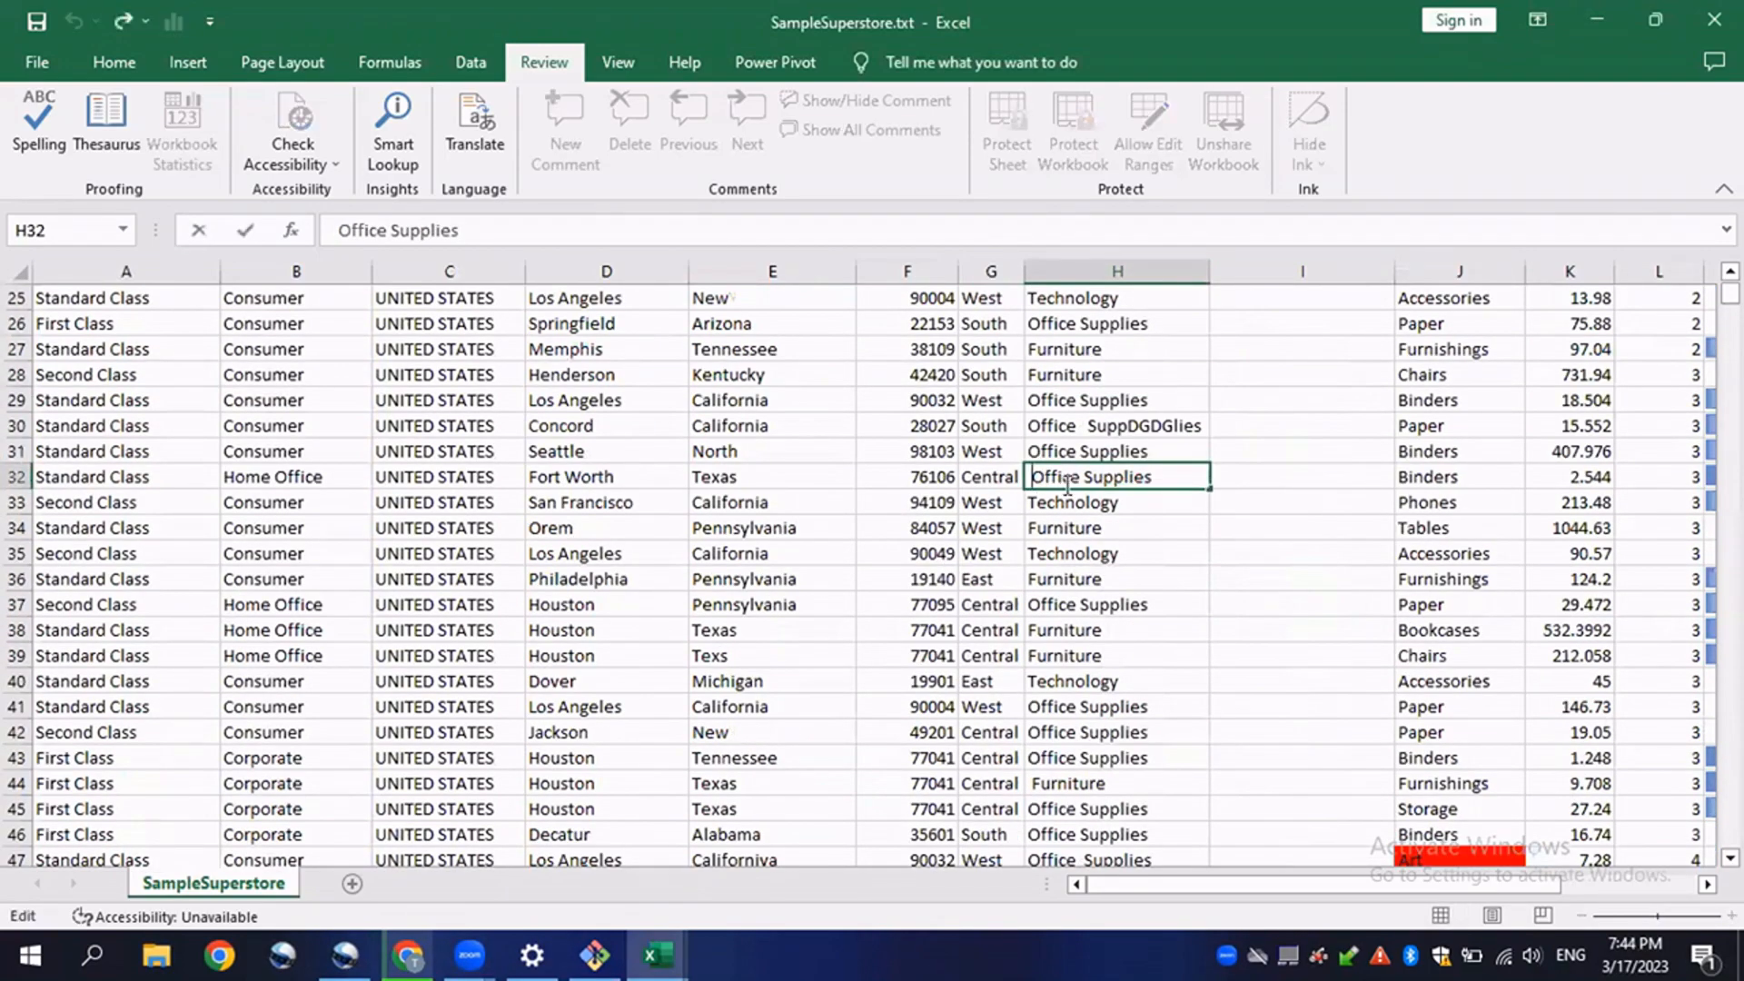
click(1265, 423)
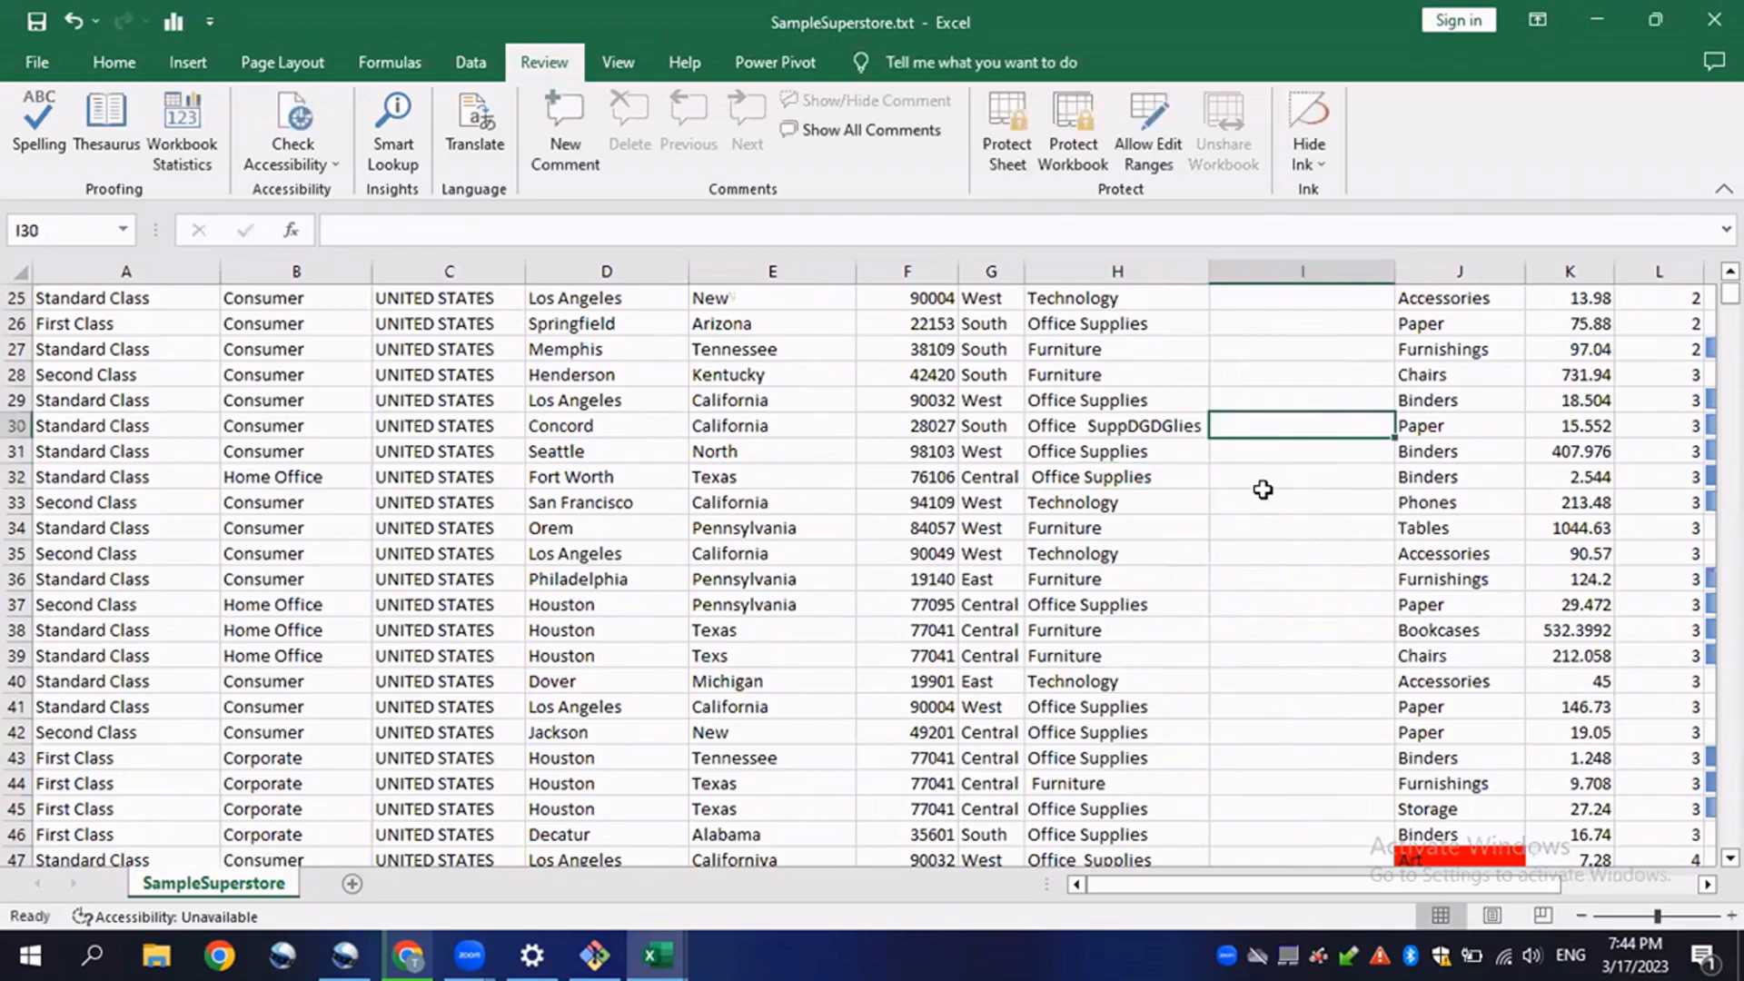
- Enter the formula =TRIM(H2) in cell I2 of the blank column beside Category
scroll(1262, 421, up, 7)
scroll(1255, 420, up, 1)
click(1270, 325)
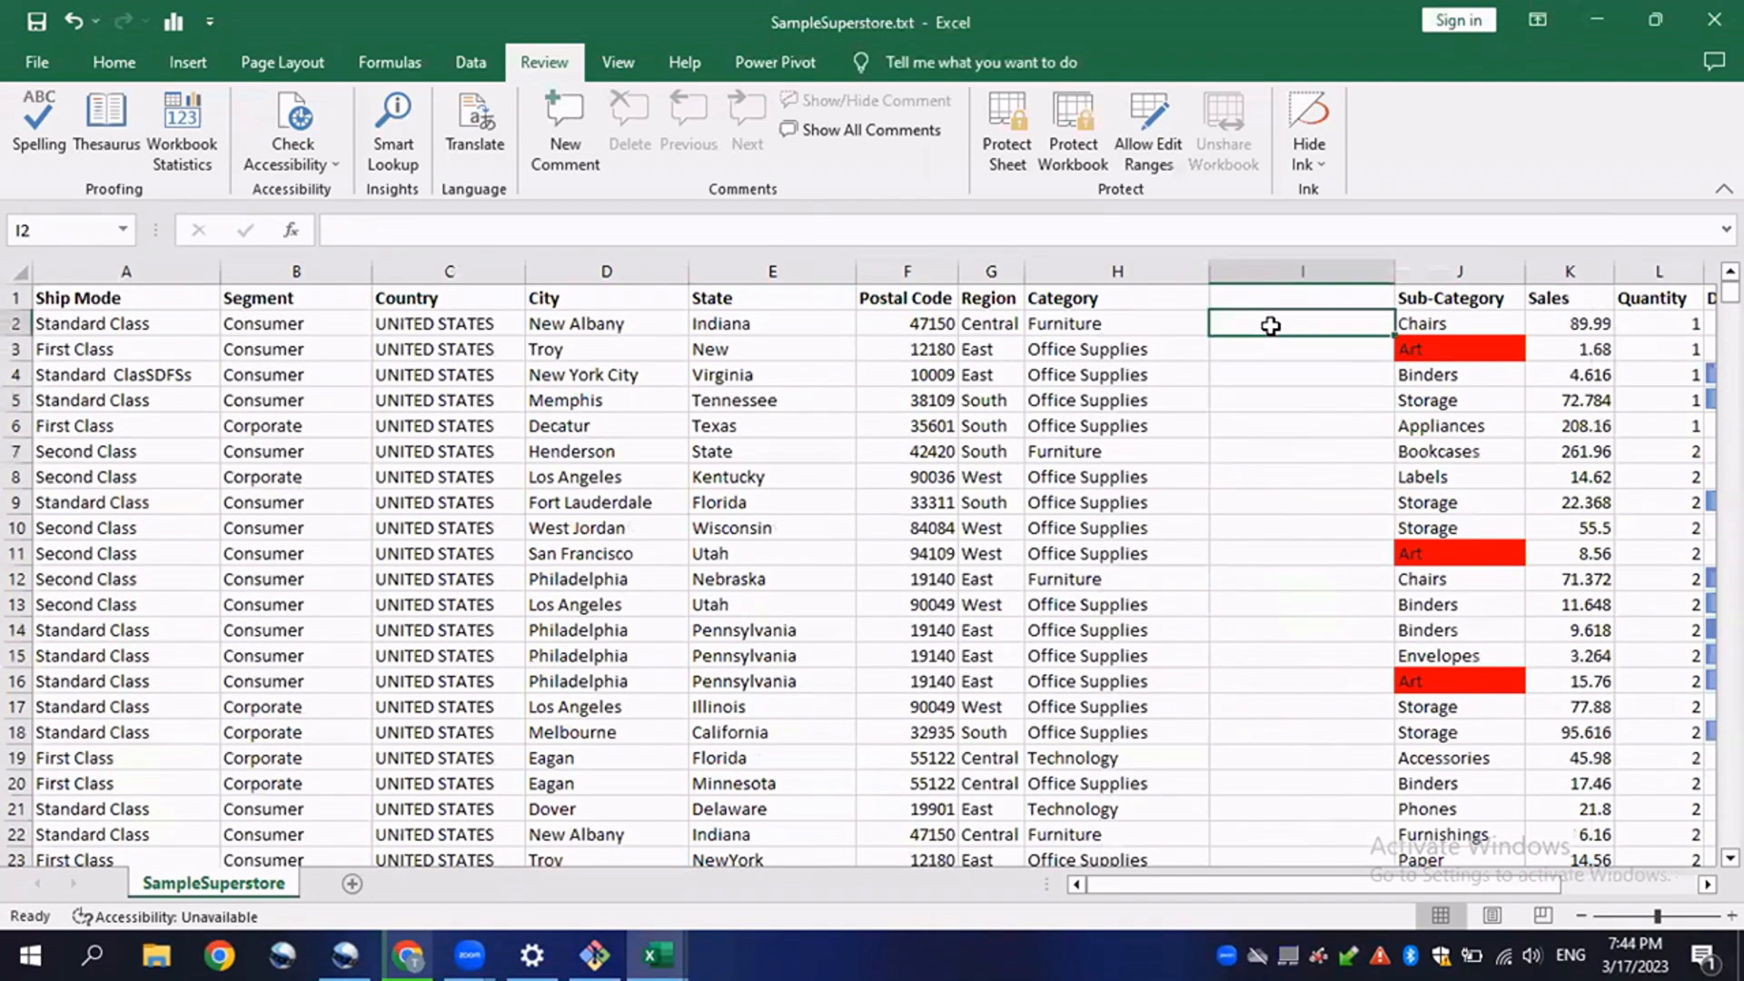
text(=TRIM()
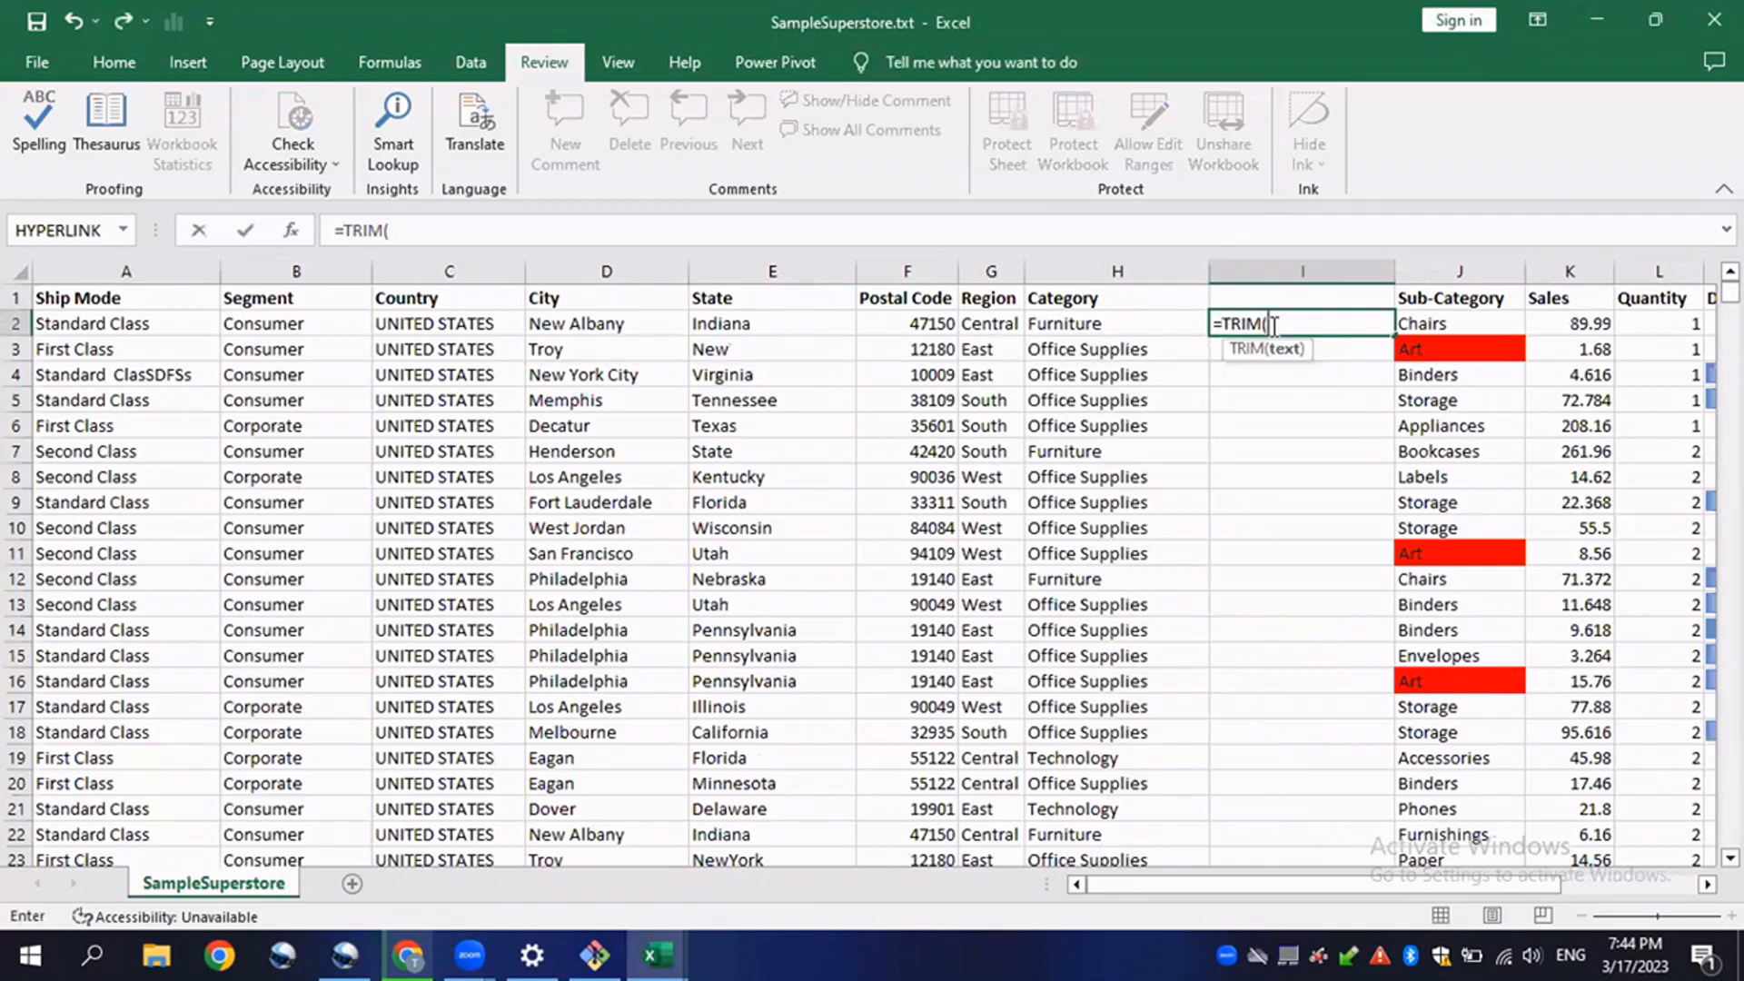
click(1163, 323)
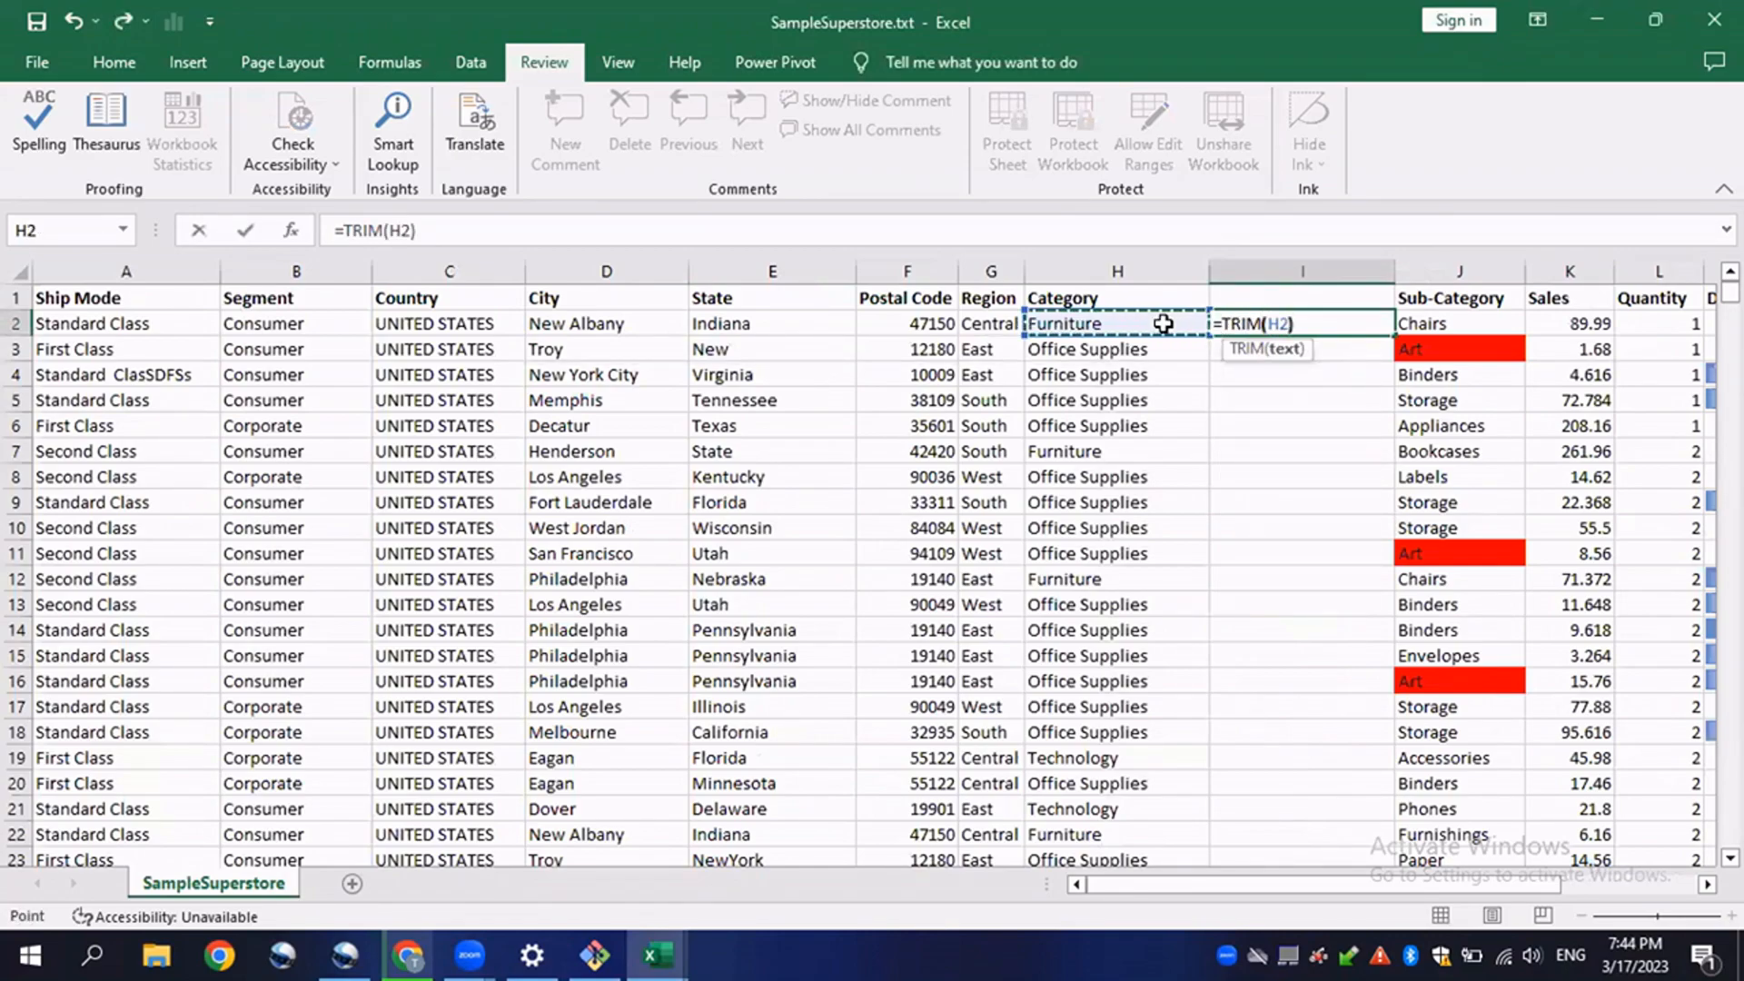
key(Return)
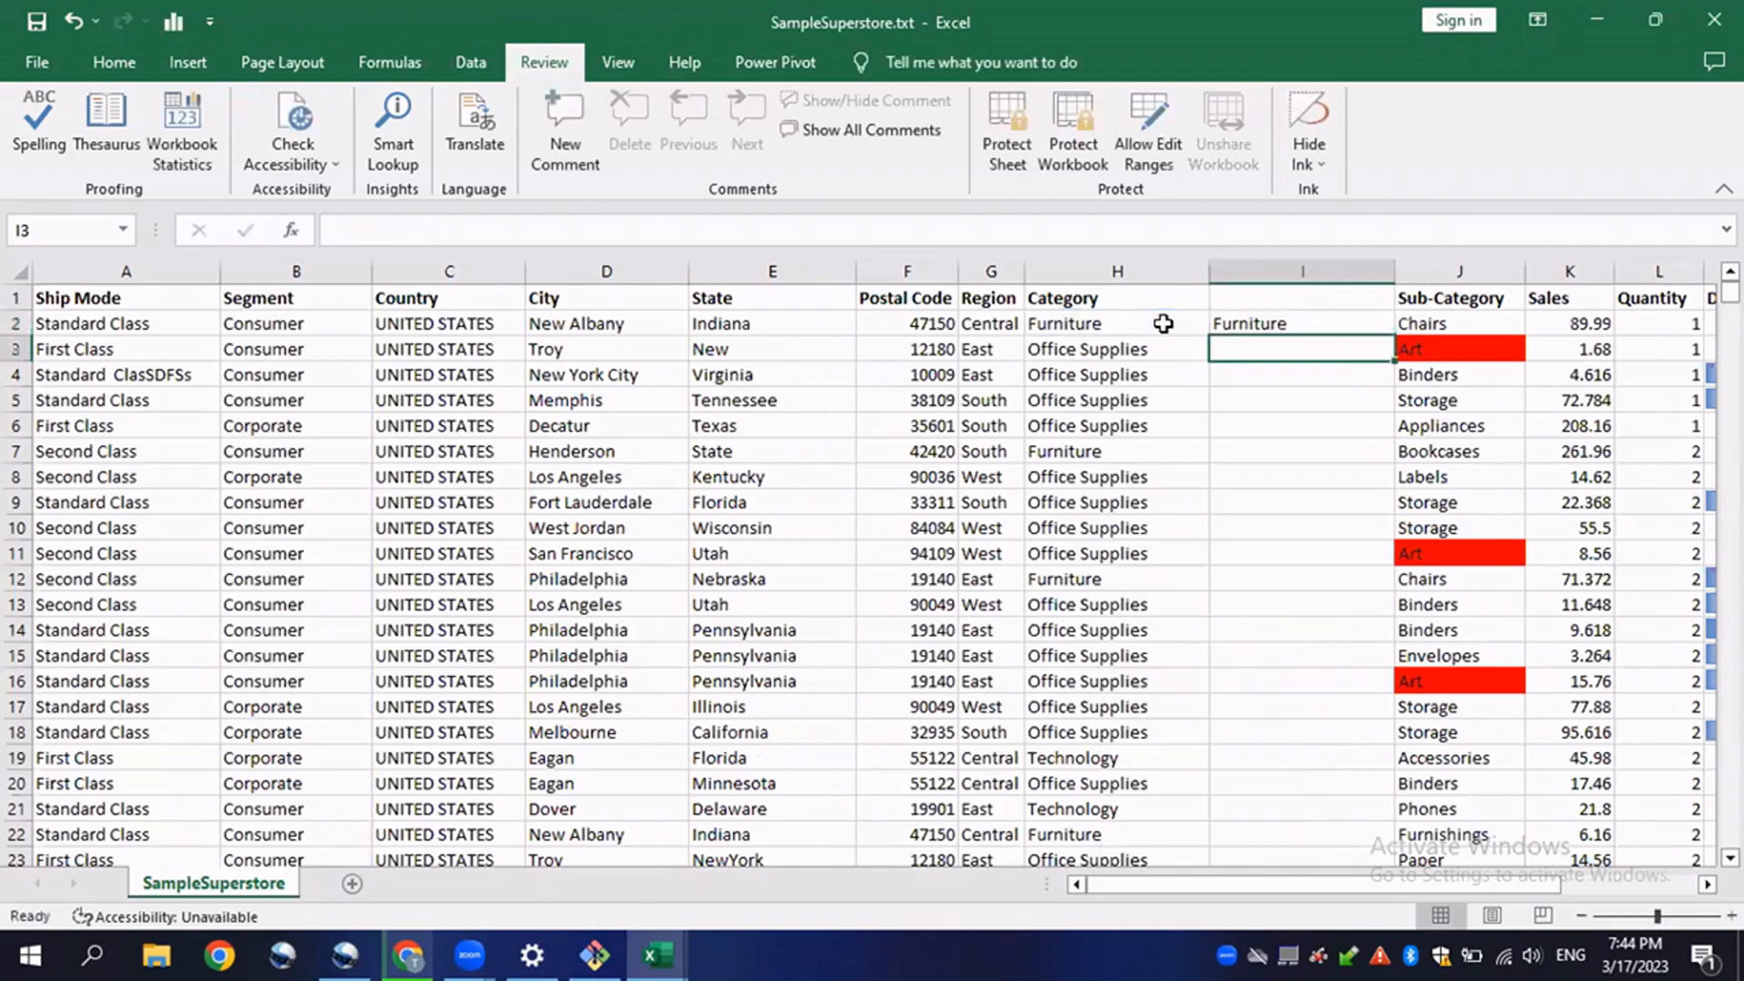
- Fill the TRIM formula from I2 down to the last data row and check the trimmed entries
click(1279, 325)
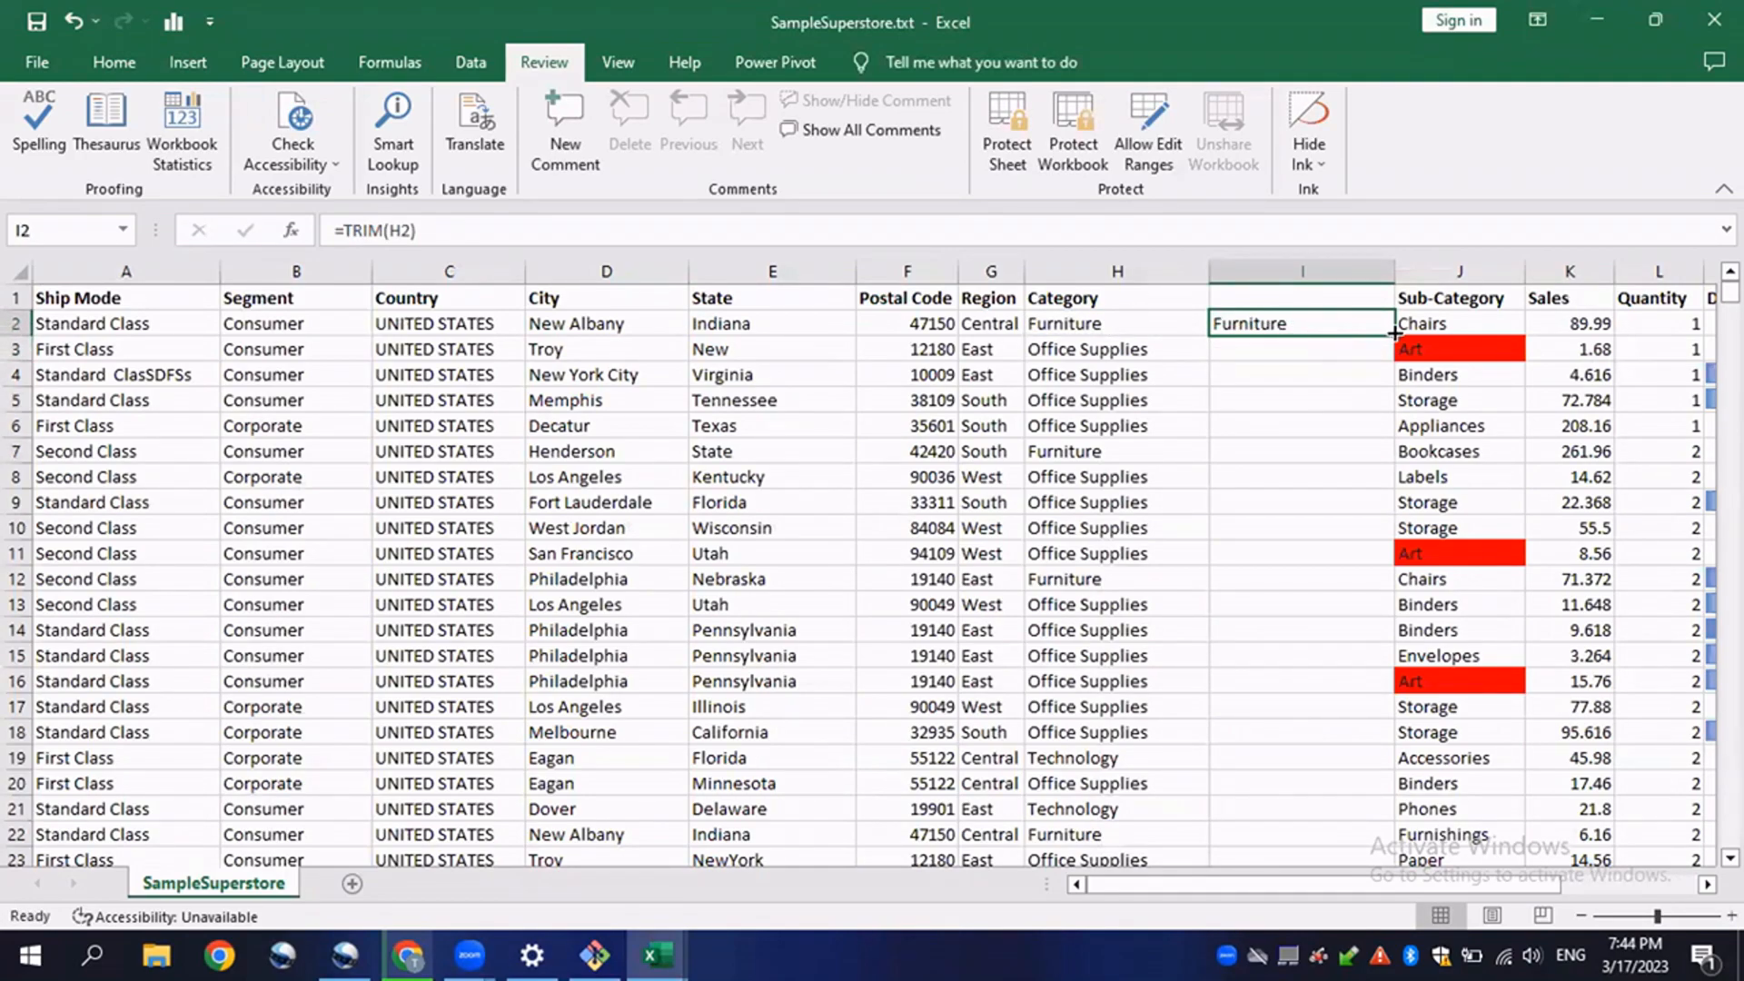
double_click(1394, 332)
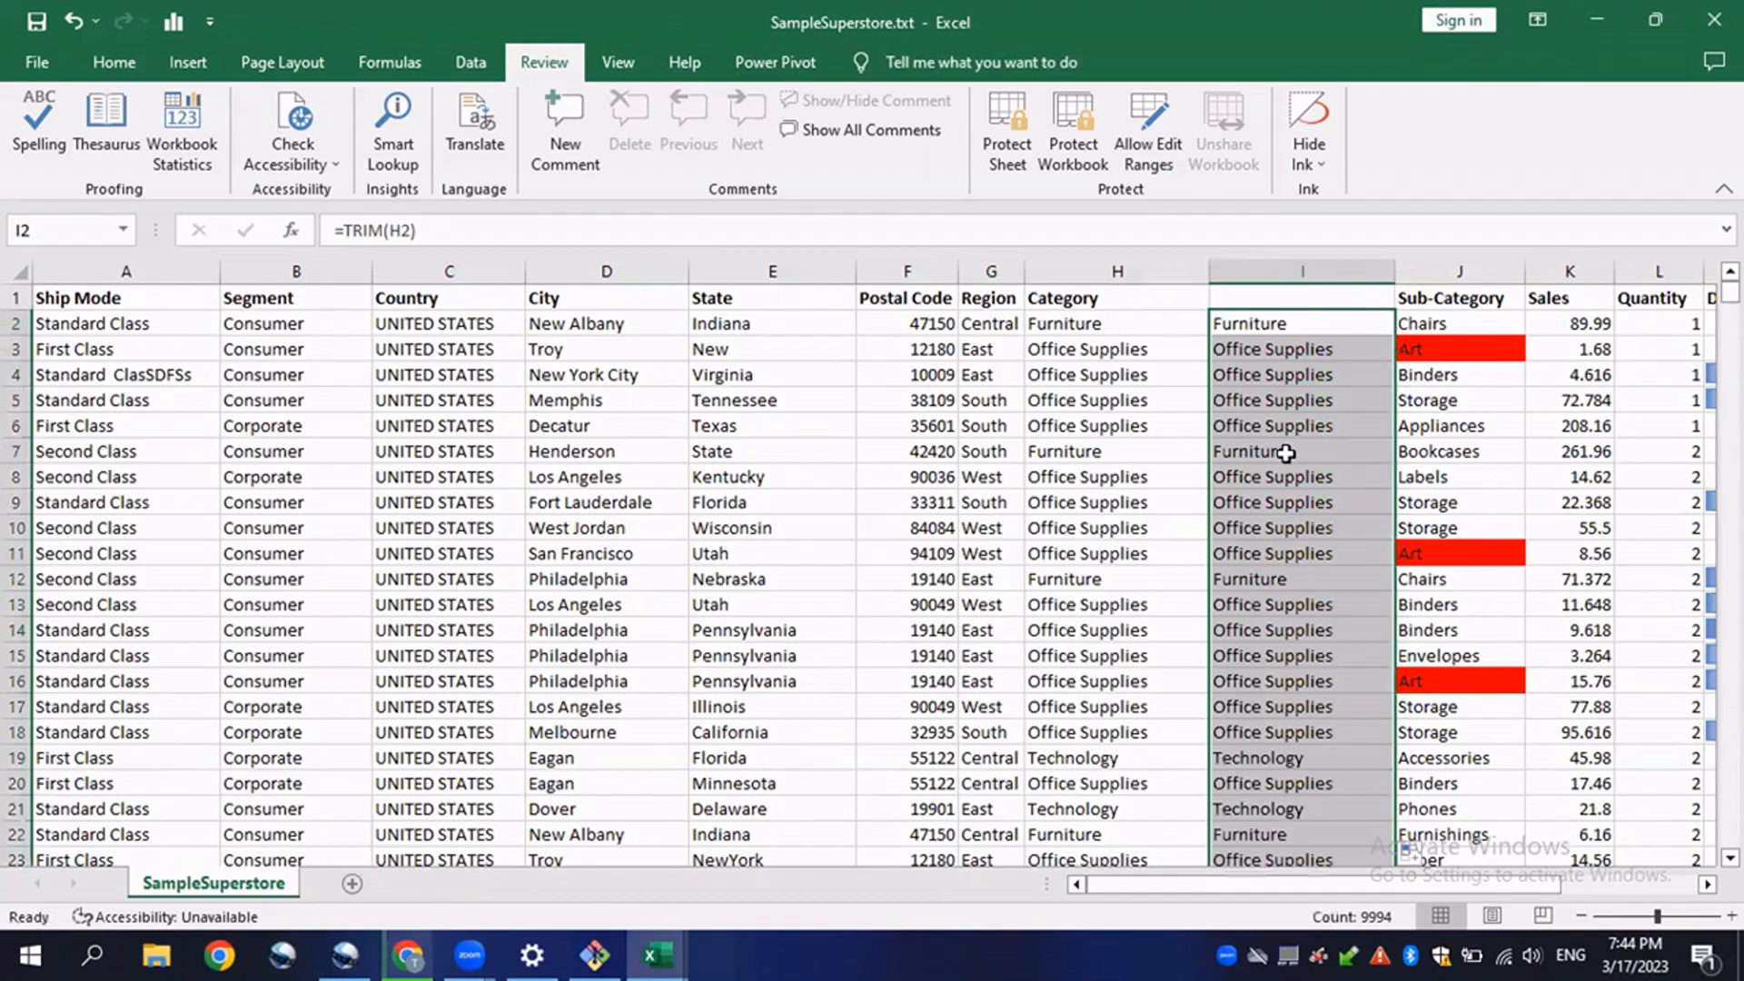
scroll(1357, 453, down, 13)
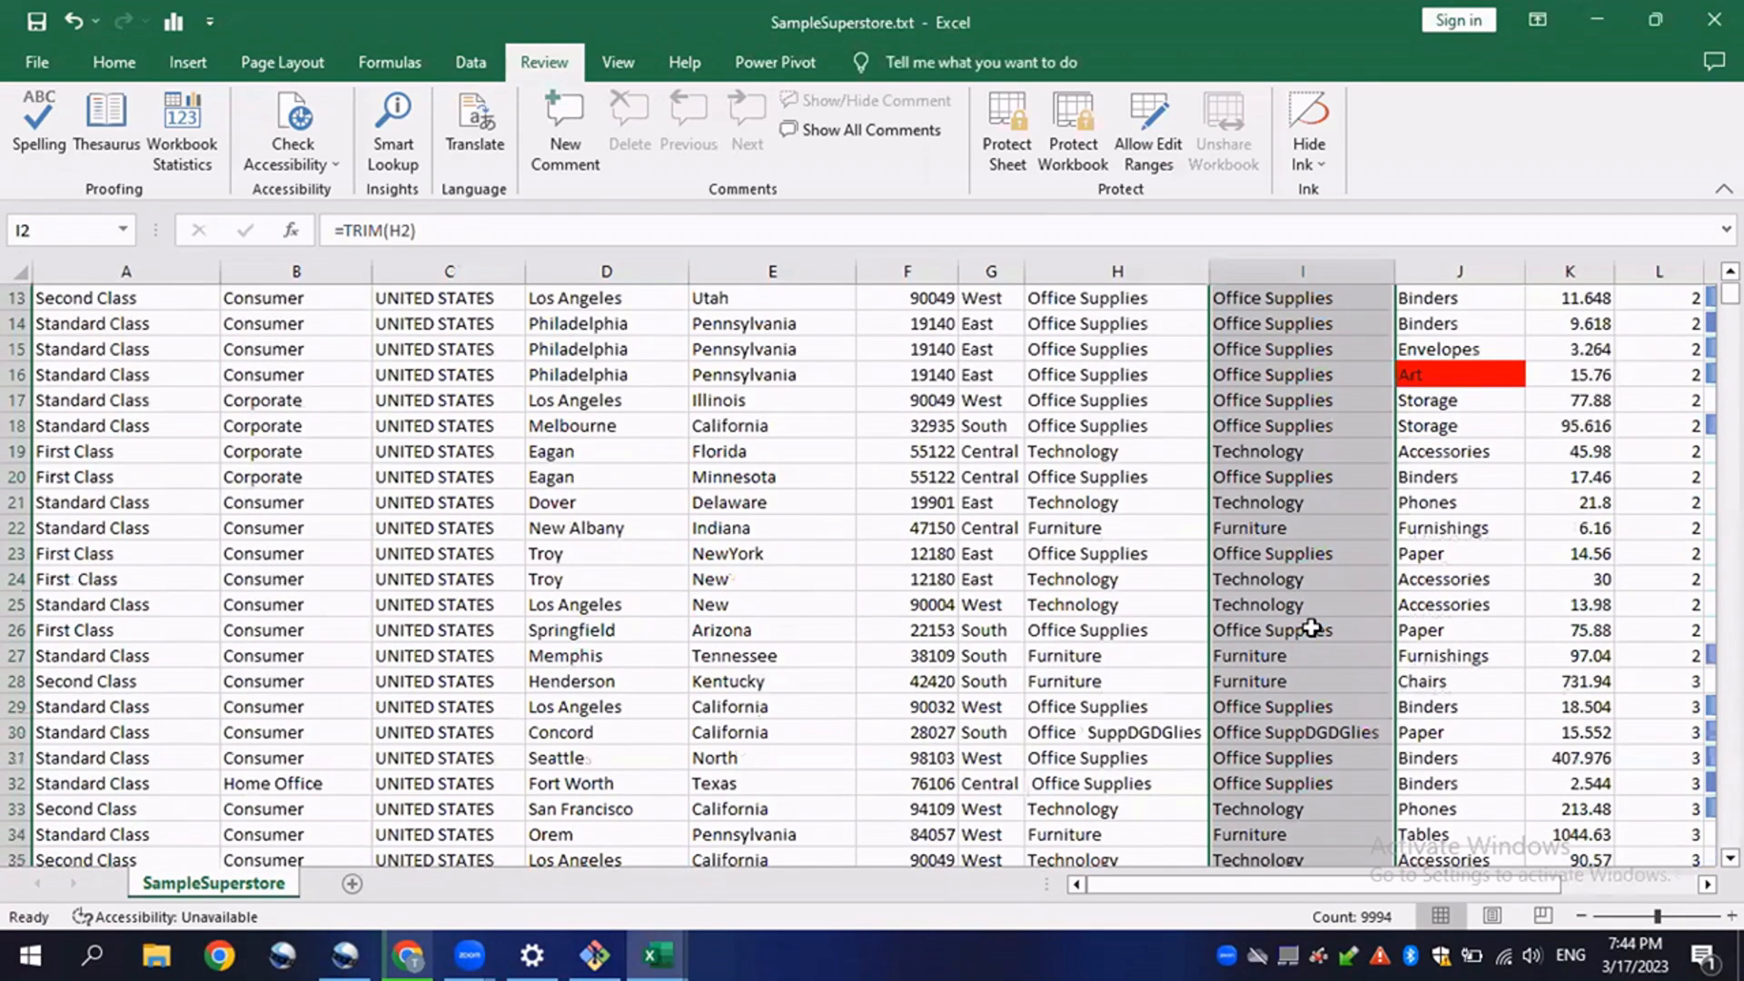
scroll(1515, 464, down, 13)
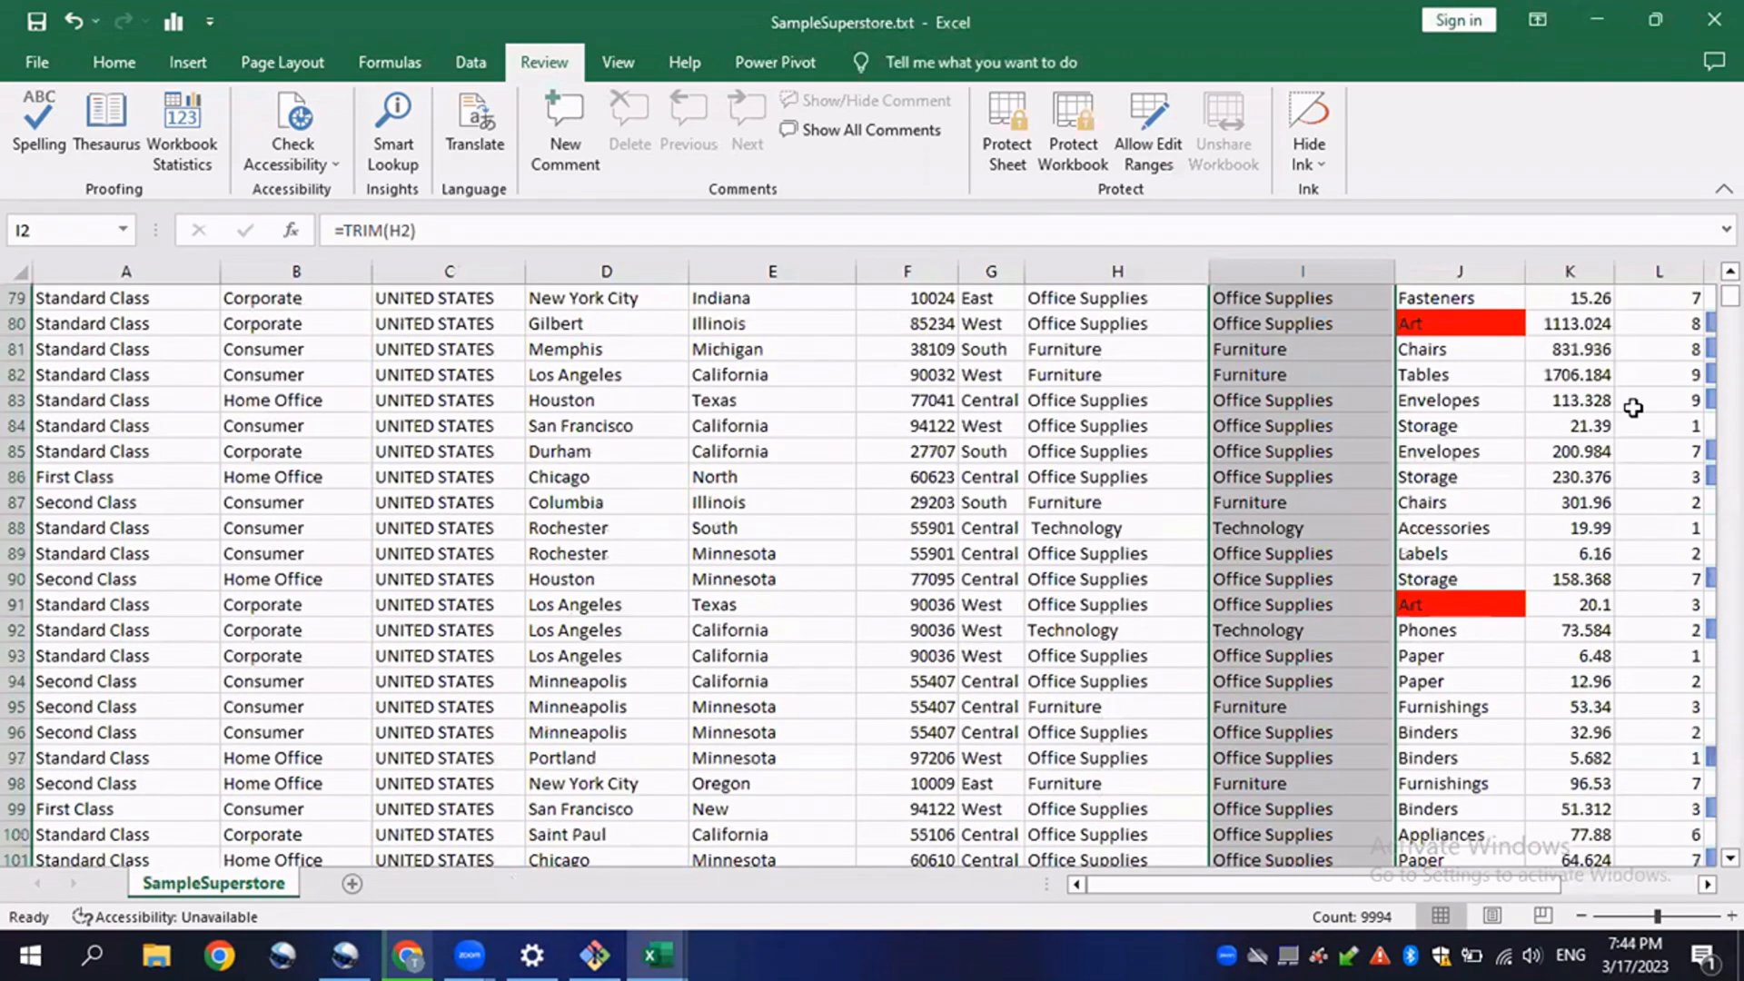
mouse_move(1730, 296)
mouse_down()
mouse_move(1730, 854)
mouse_move(1730, 292)
mouse_up()
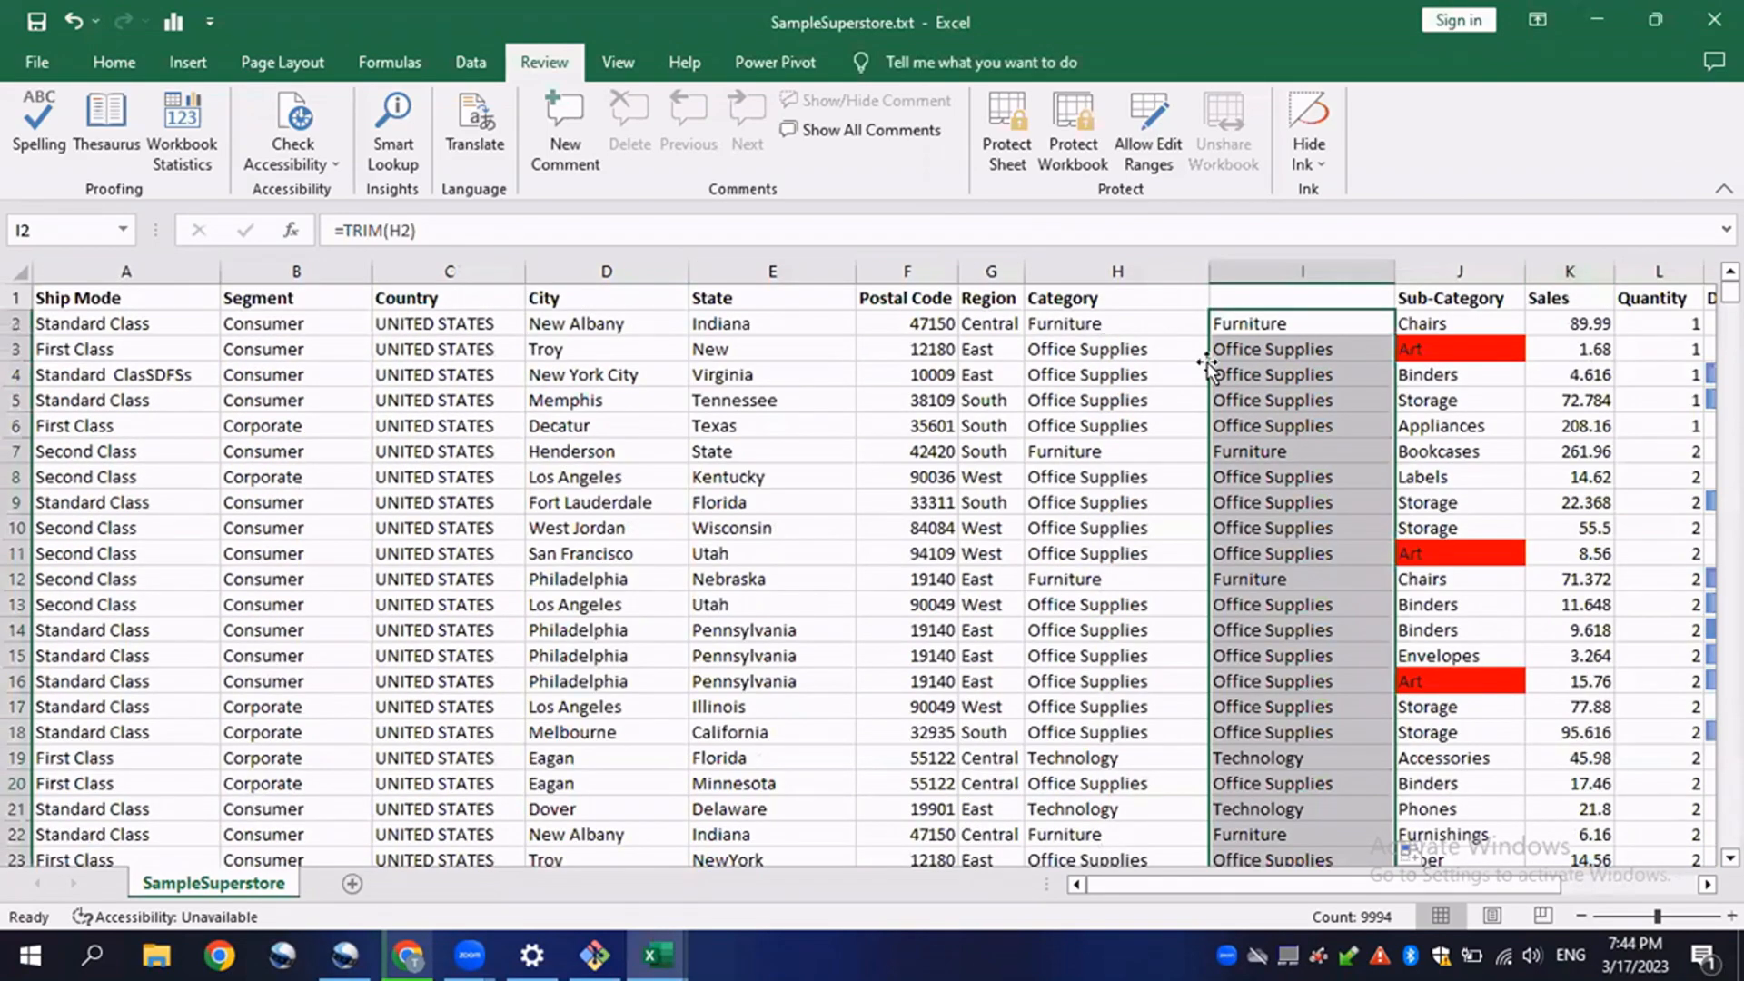
- Copy the whole column I with the trimmed category entries
click(1215, 354)
click(1101, 297)
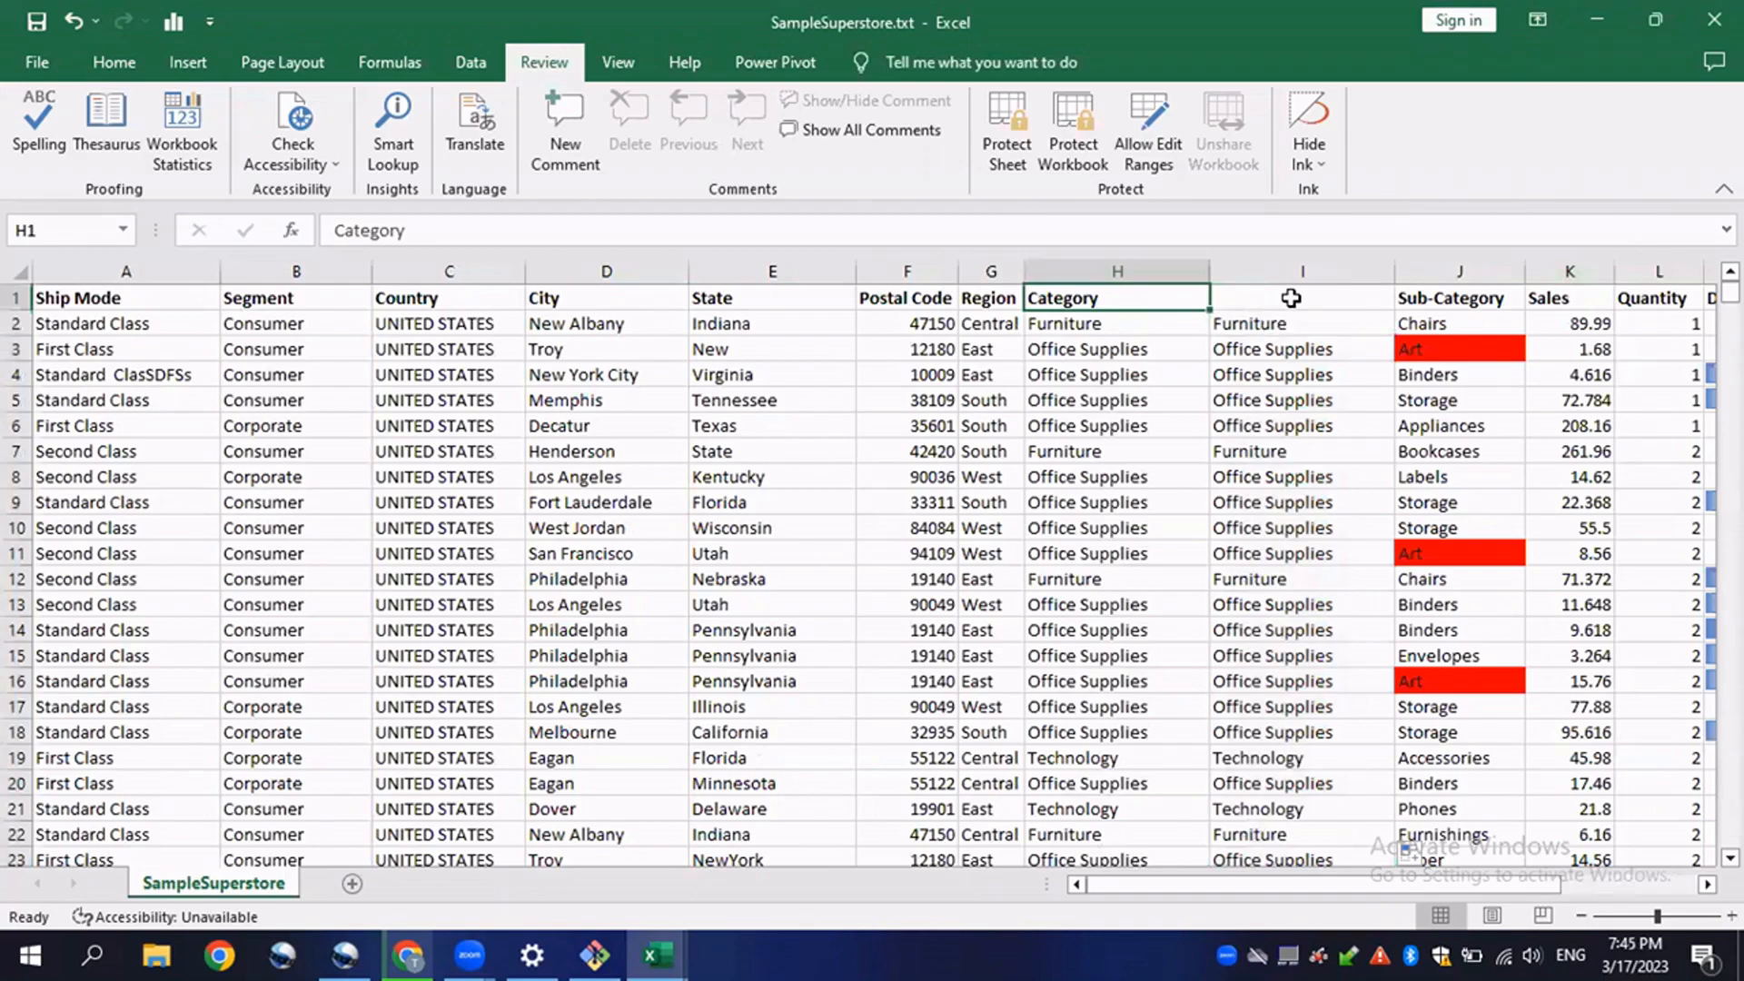
click(1300, 271)
right_click(1301, 272)
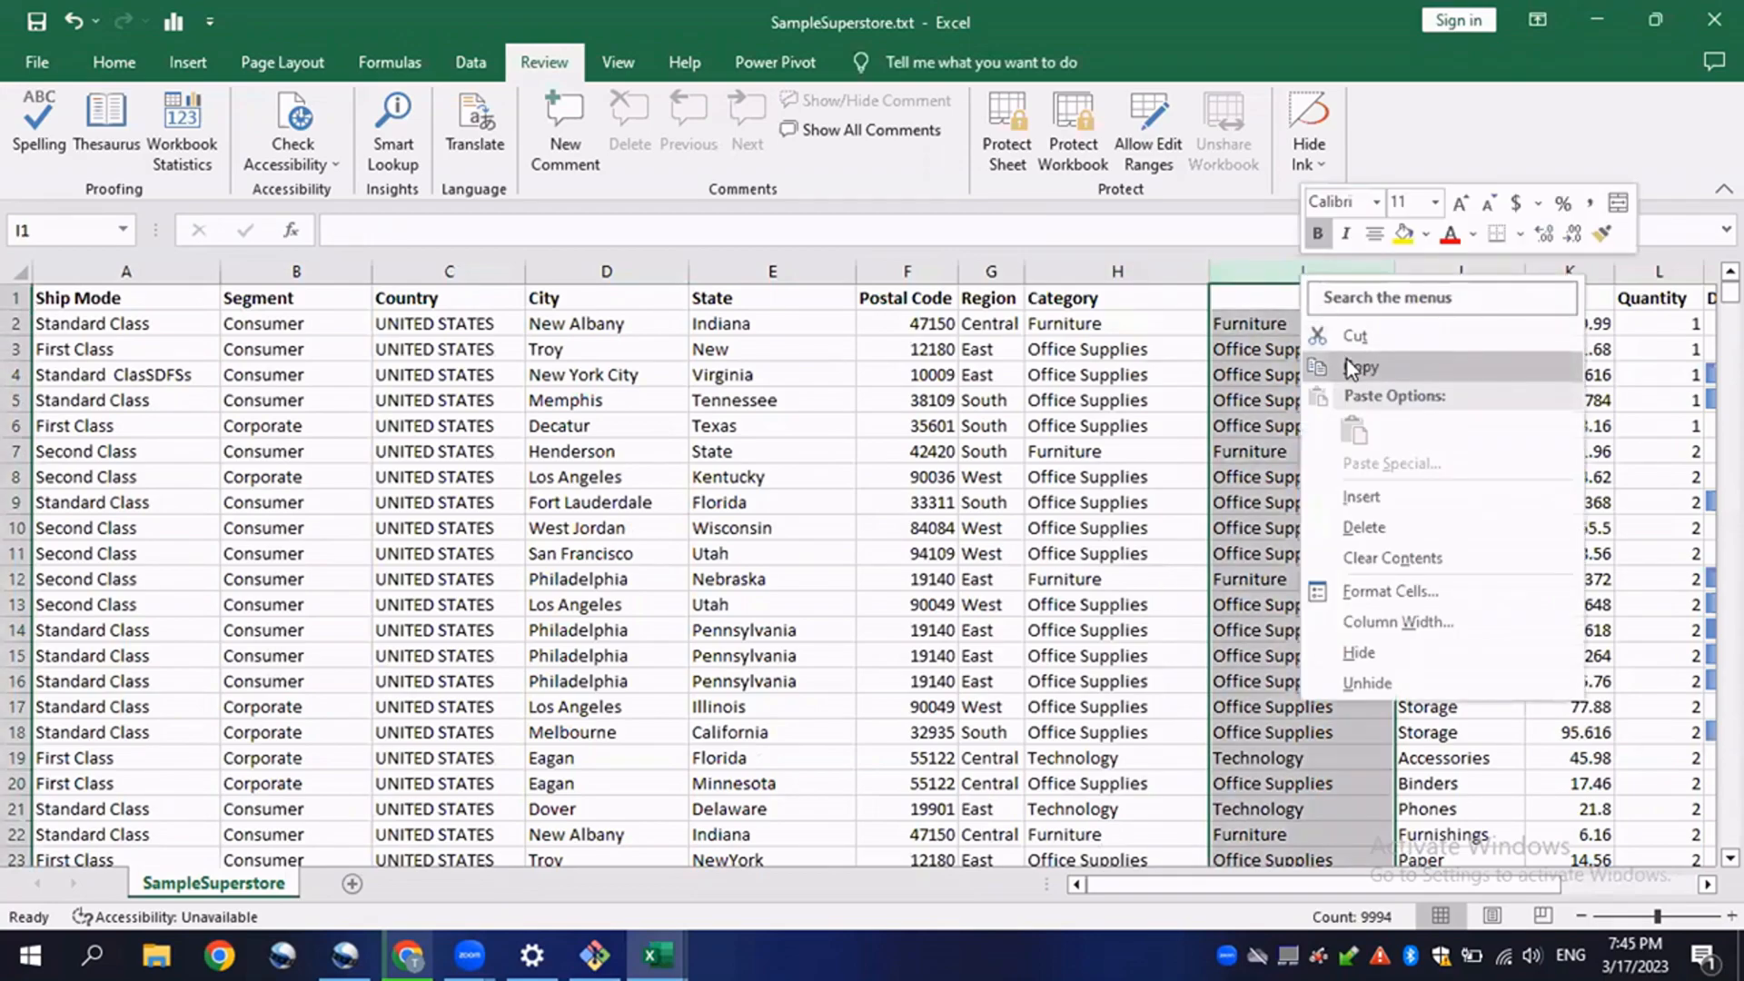
click(1350, 367)
- Try to paste the copied column over the Category column, then undo the paste
click(1113, 270)
right_click(1113, 272)
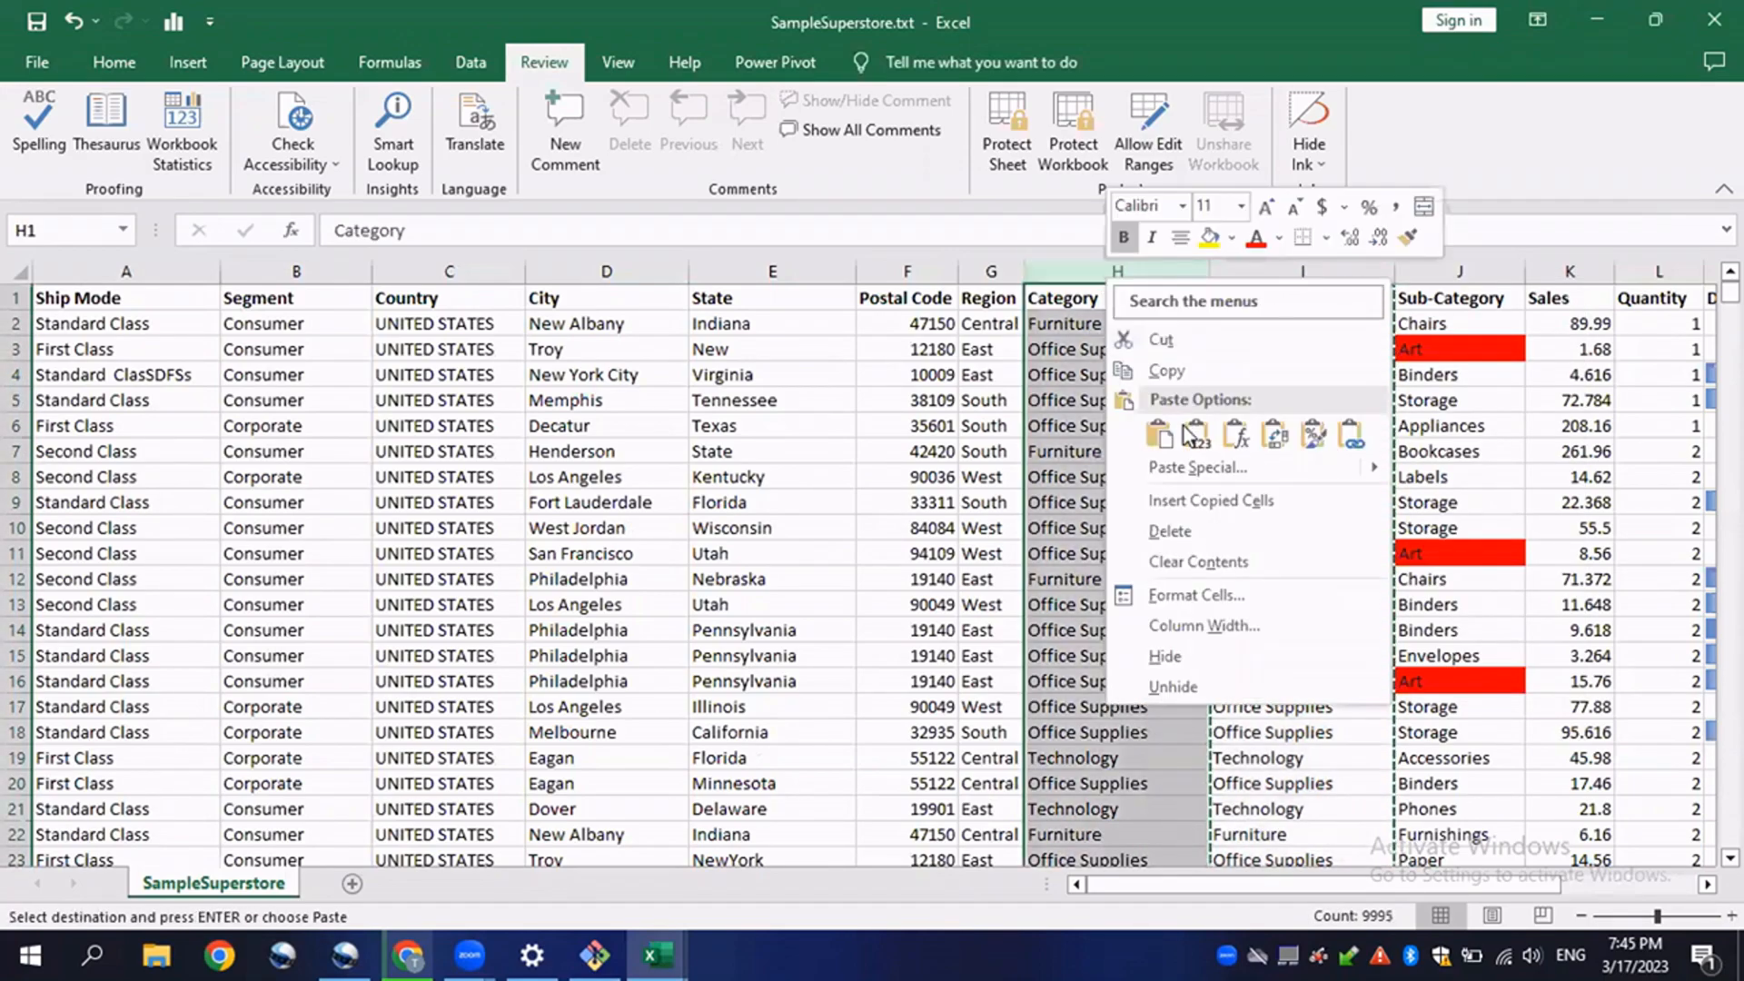
click(1190, 436)
click(1289, 373)
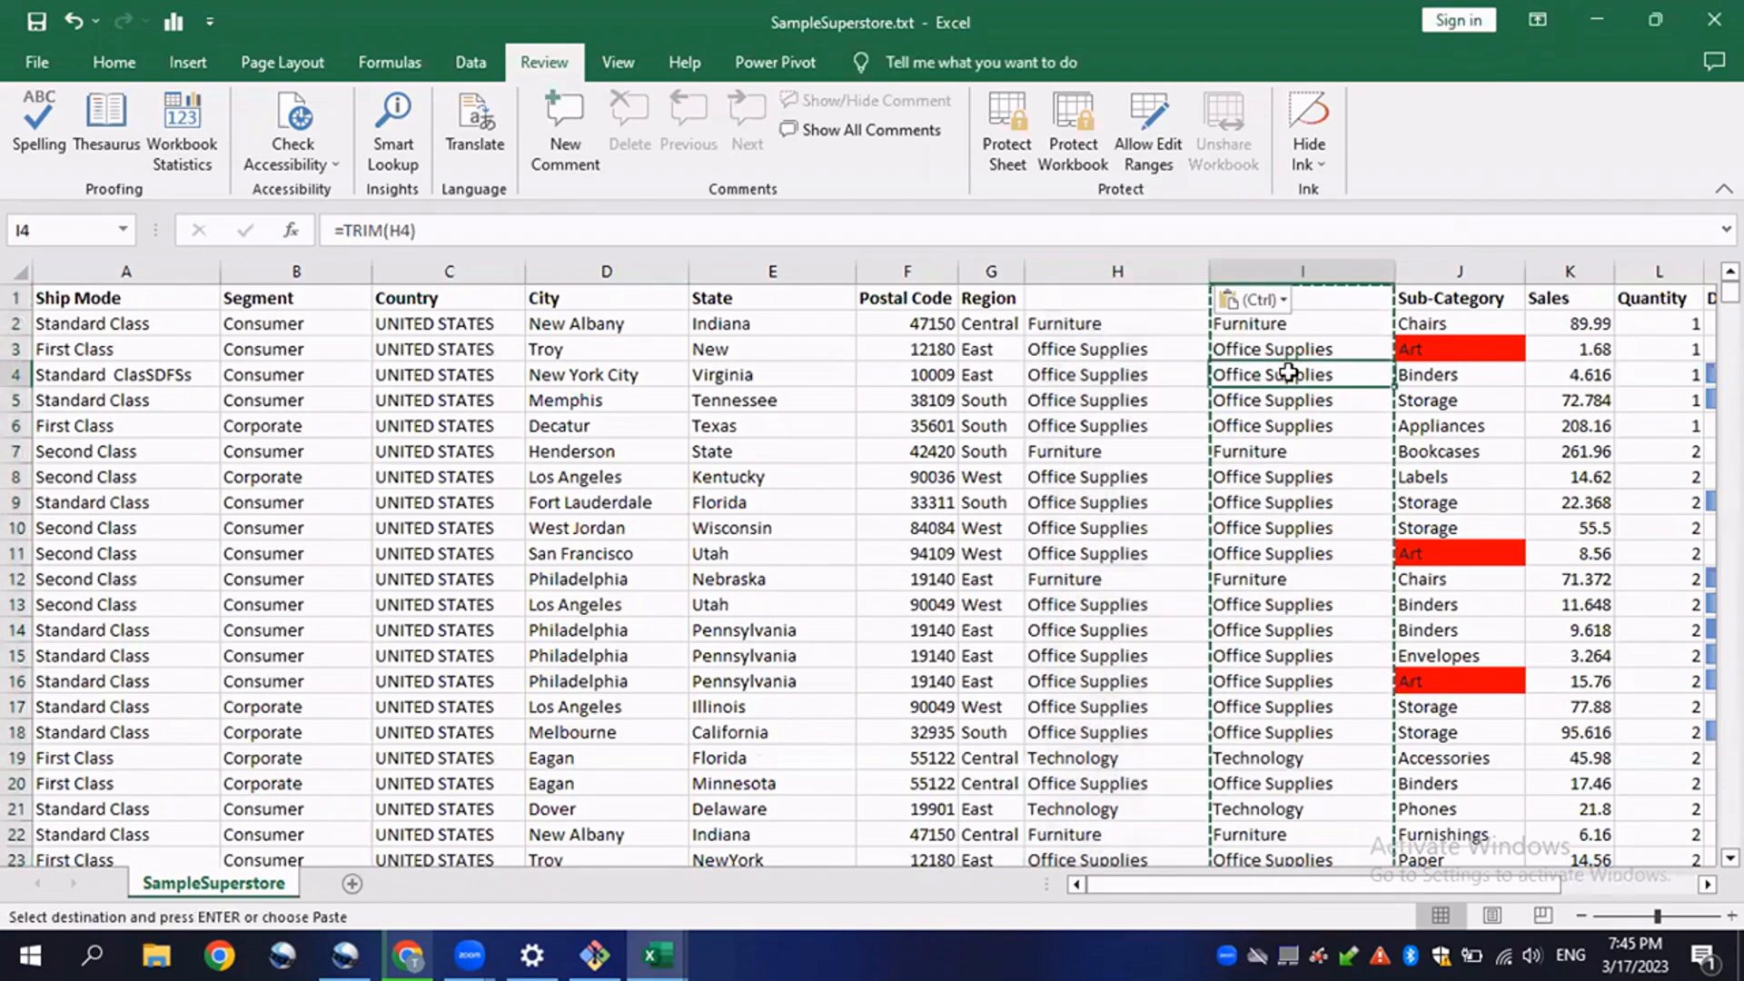
click(1122, 270)
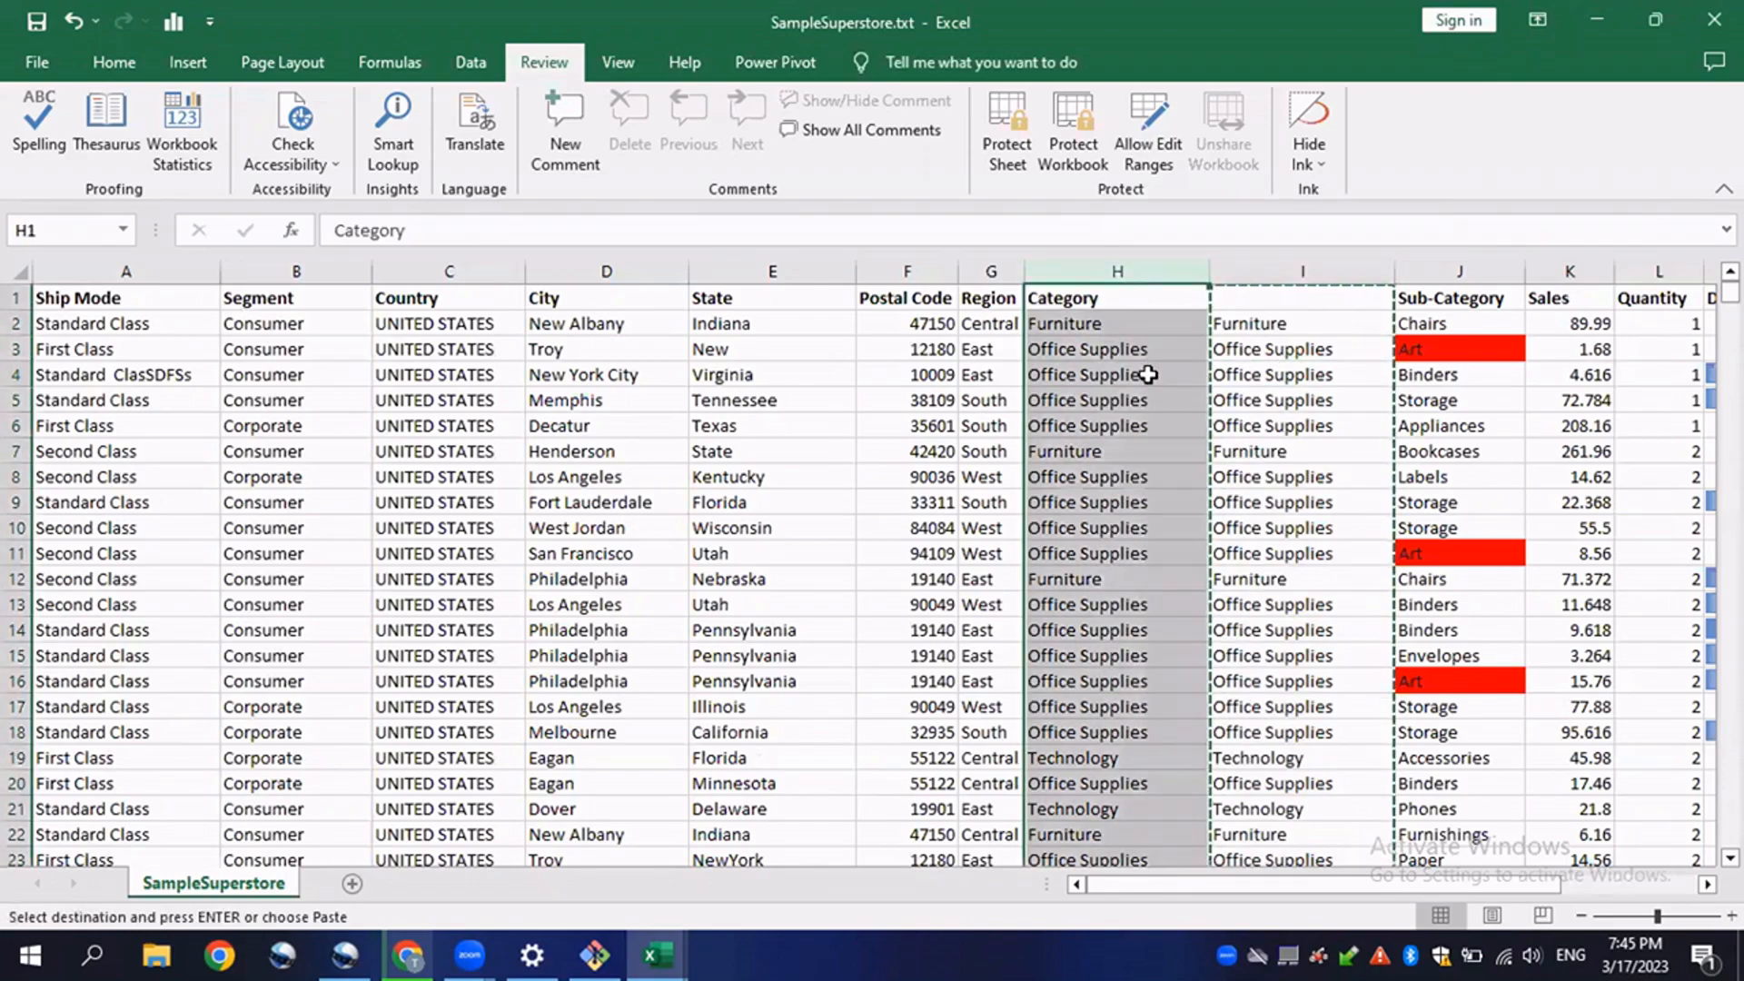
- Paste the copied column as values only over column H and re-enter its heading as Category
right_click(1127, 271)
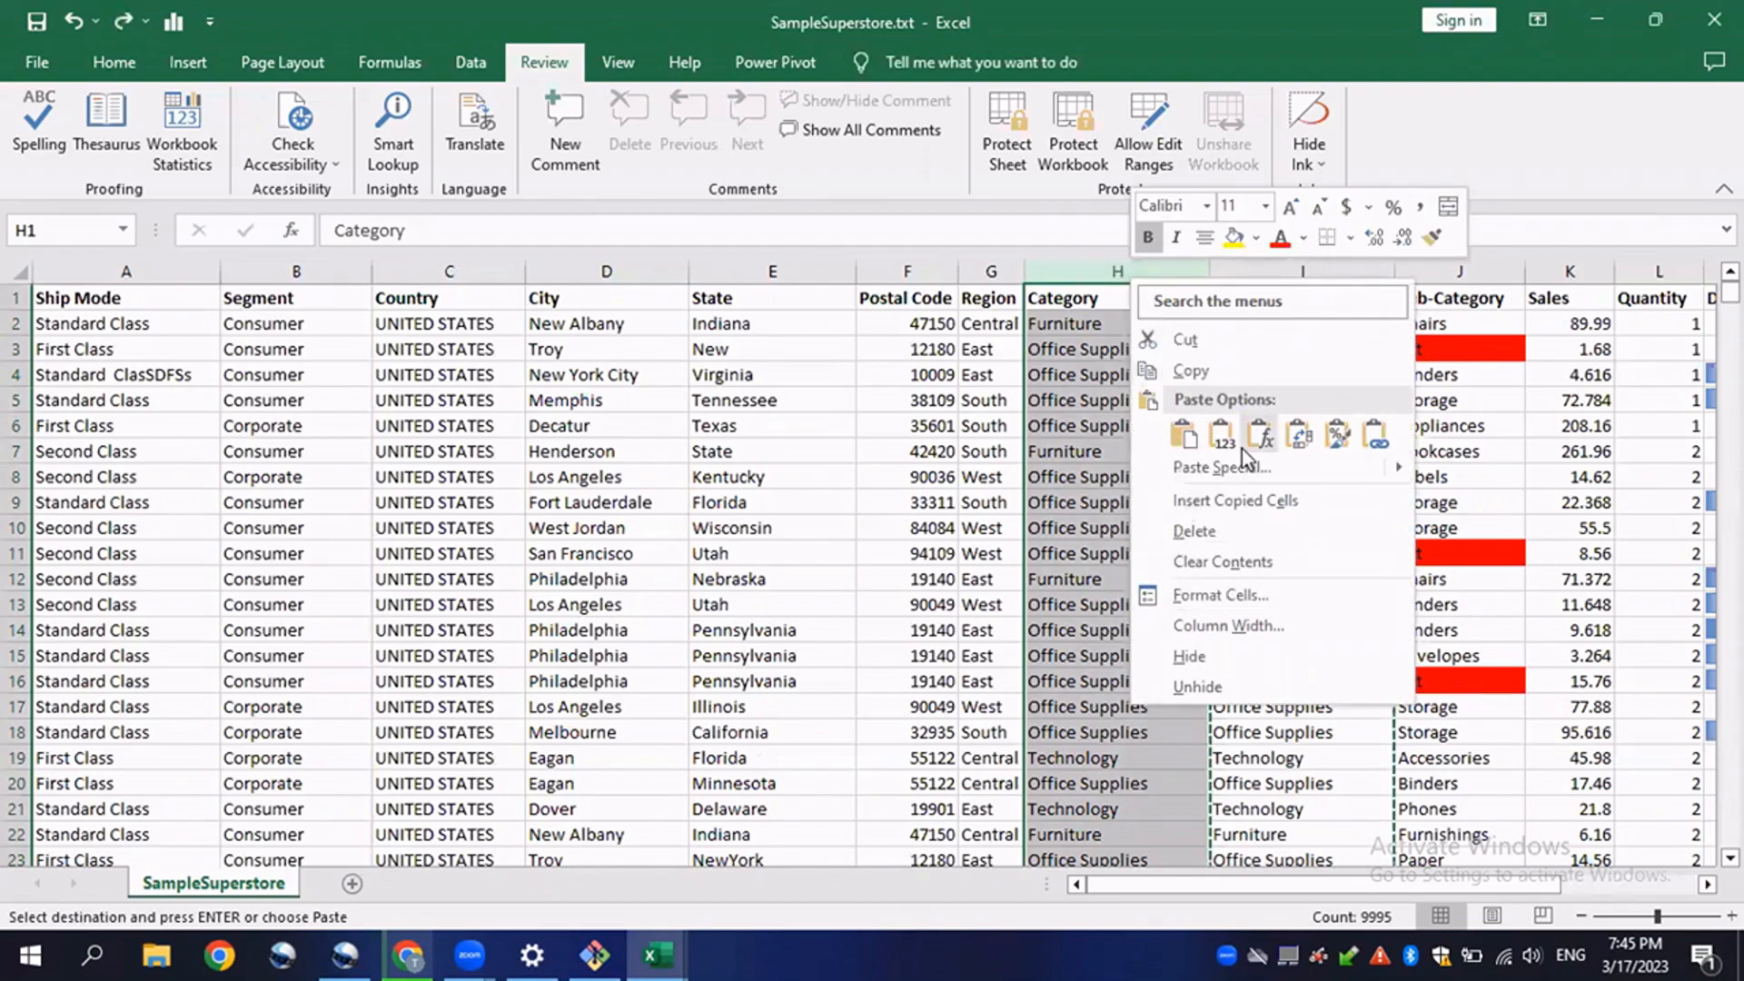
click(1222, 434)
double_click(1072, 304)
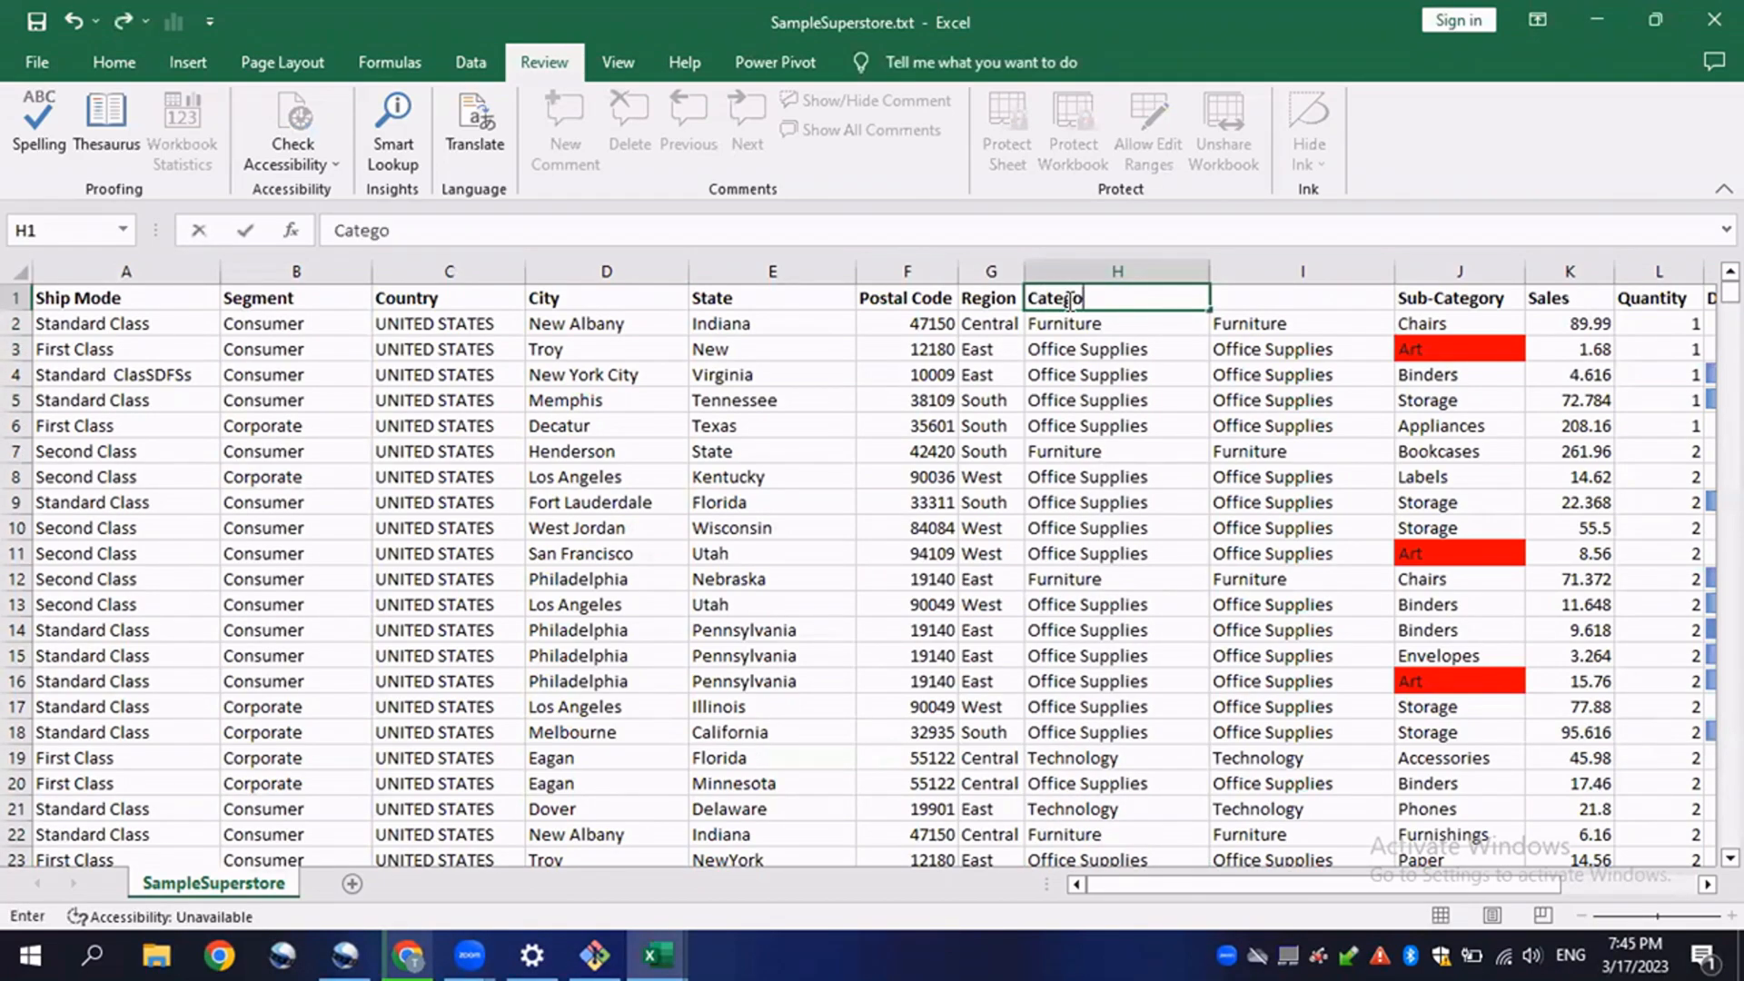
click(1266, 374)
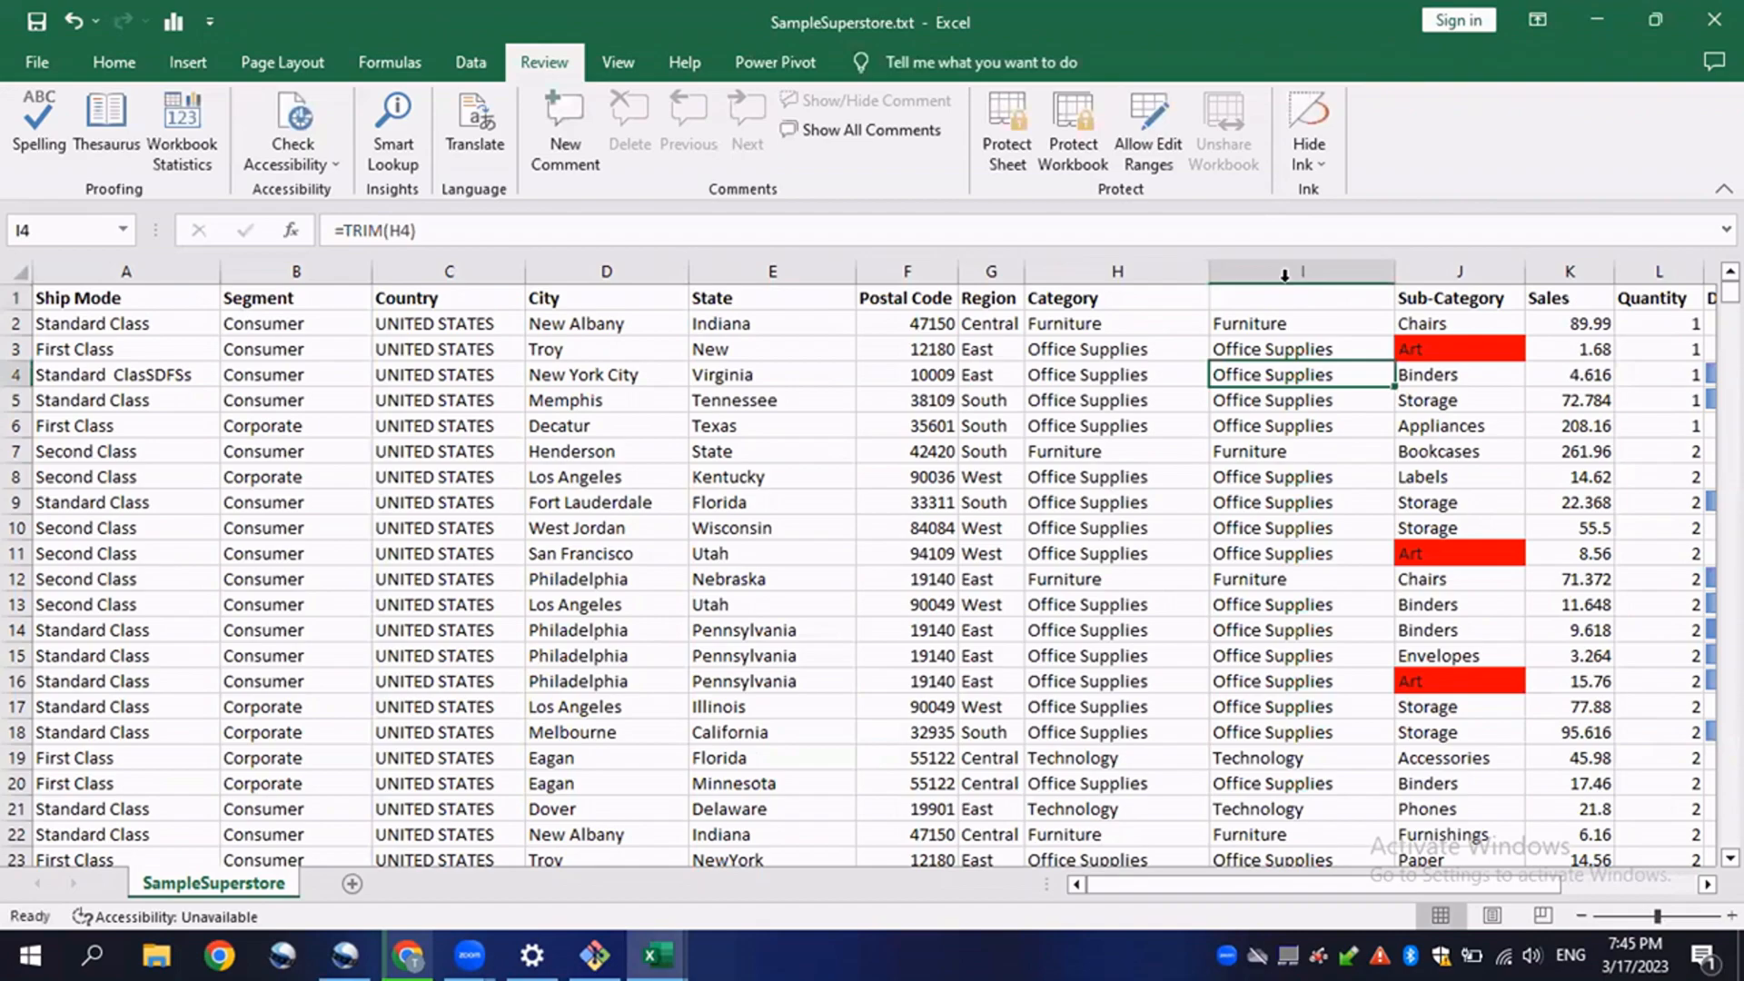
- Delete the helper column I containing the TRIM formulas
click(1300, 271)
right_click(1291, 275)
click(1349, 532)
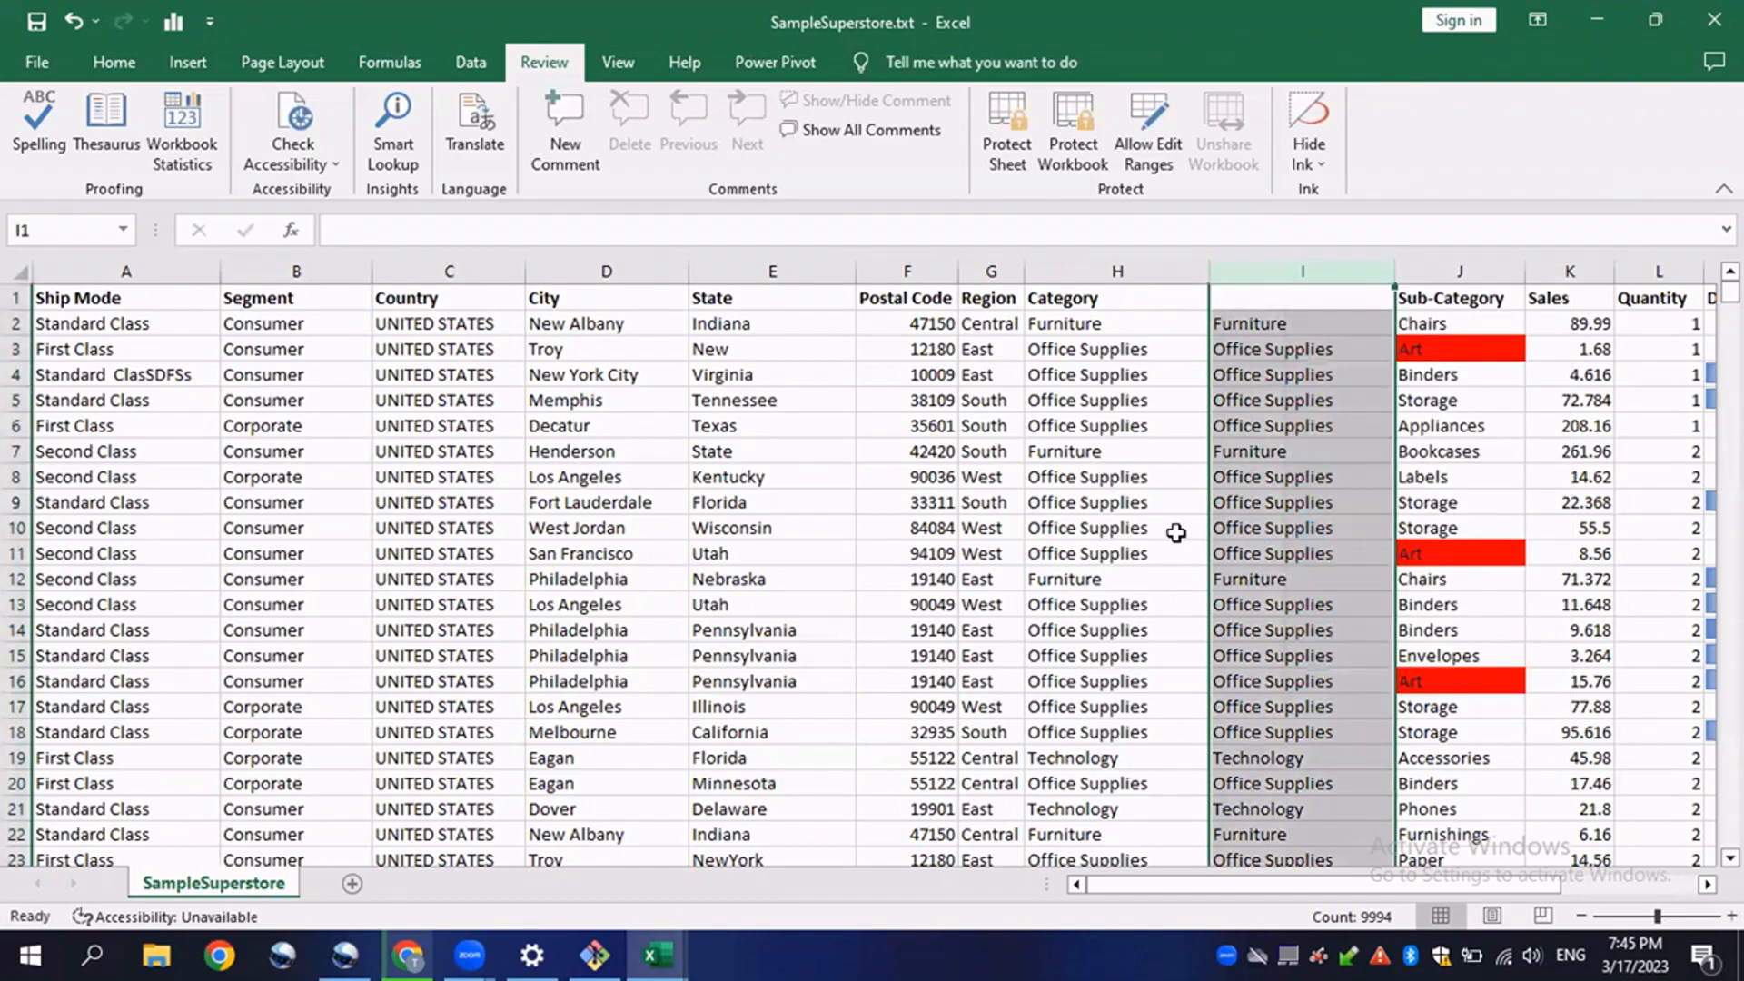
click(1069, 502)
- Examine the cleaned sheet across its columns, including Country, Category, Sub-Category, Discount and Profit
scroll(1044, 604, down, 4)
scroll(1043, 608, down, 8)
drag(1562, 883, 1610, 894)
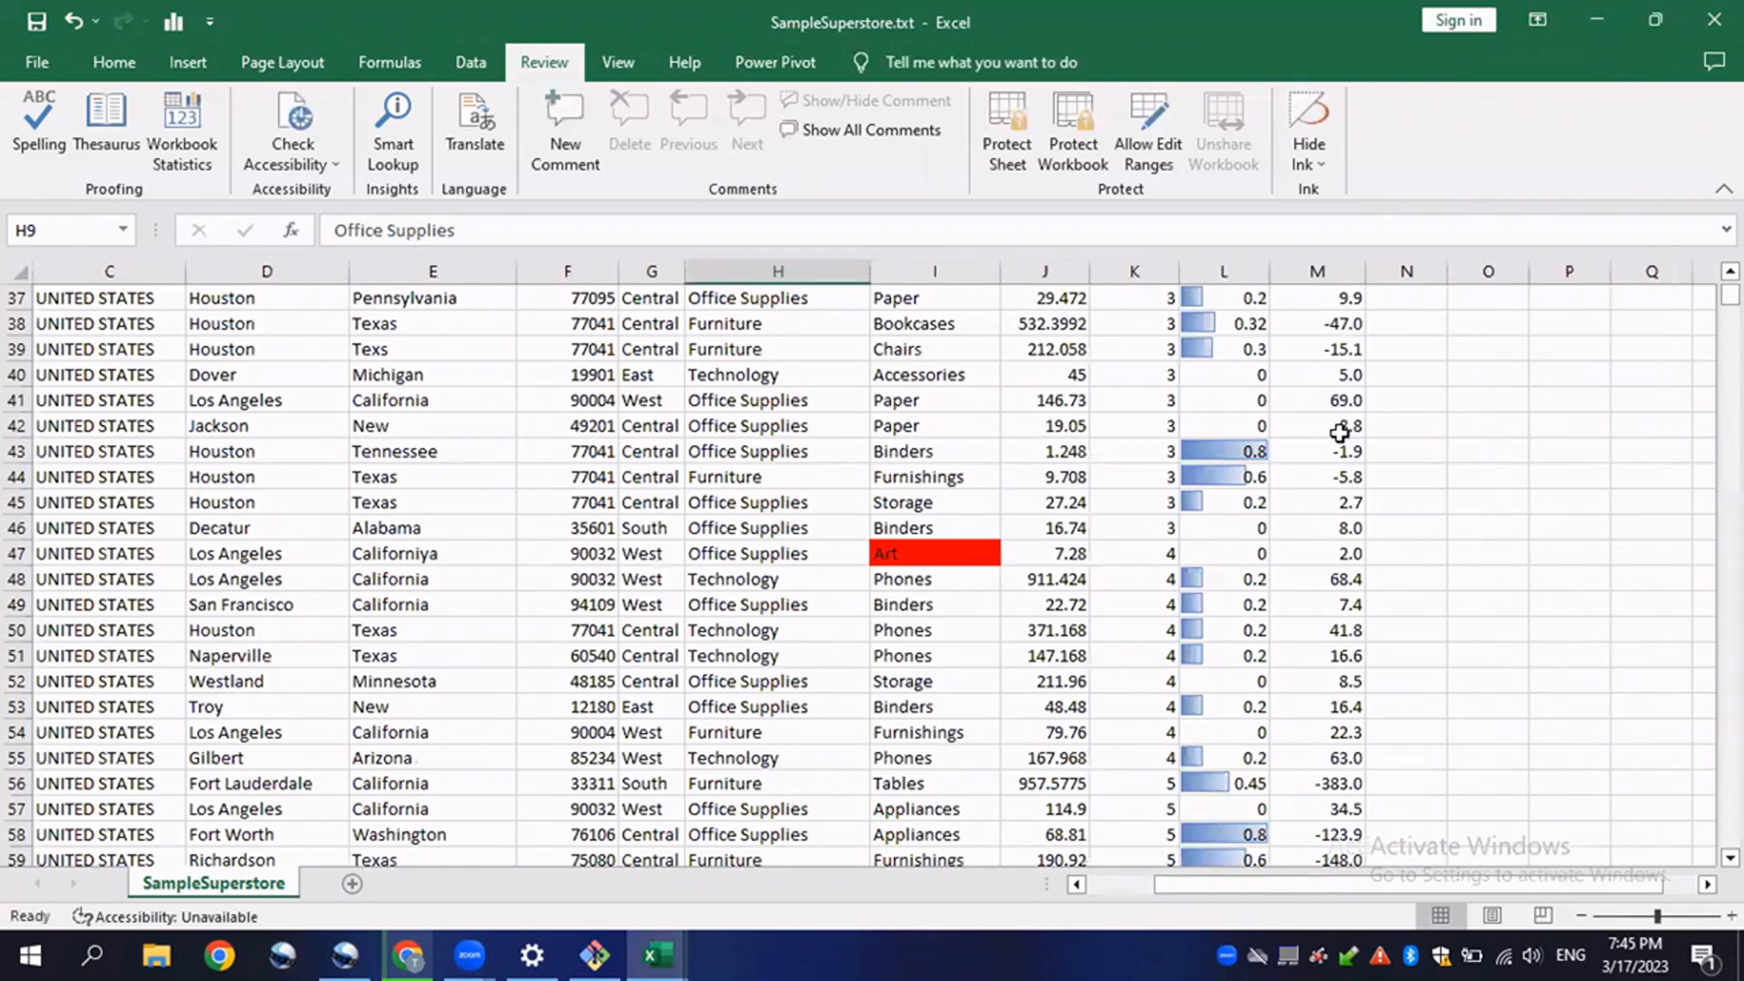
scroll(1385, 421, up, 12)
mouse_move(1730, 292)
mouse_down()
mouse_move(1730, 345)
mouse_move(1730, 293)
mouse_up()
drag(1244, 324, 1326, 323)
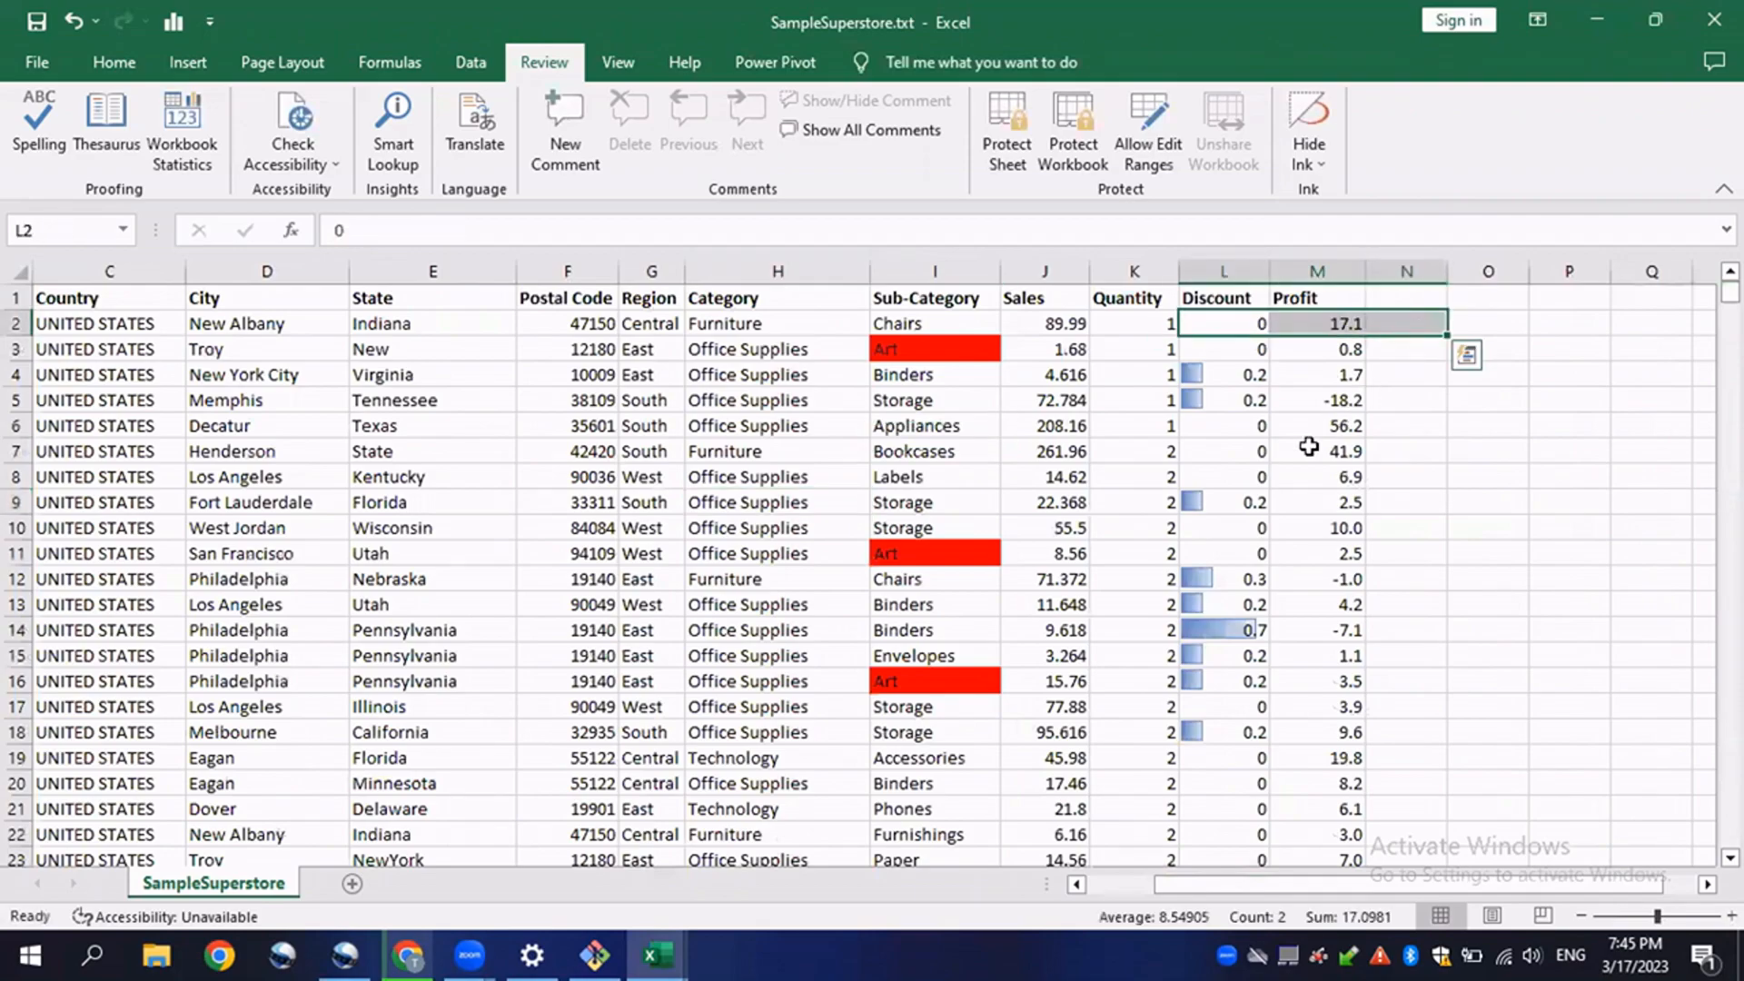
click(1413, 402)
scroll(1381, 563, down, 9)
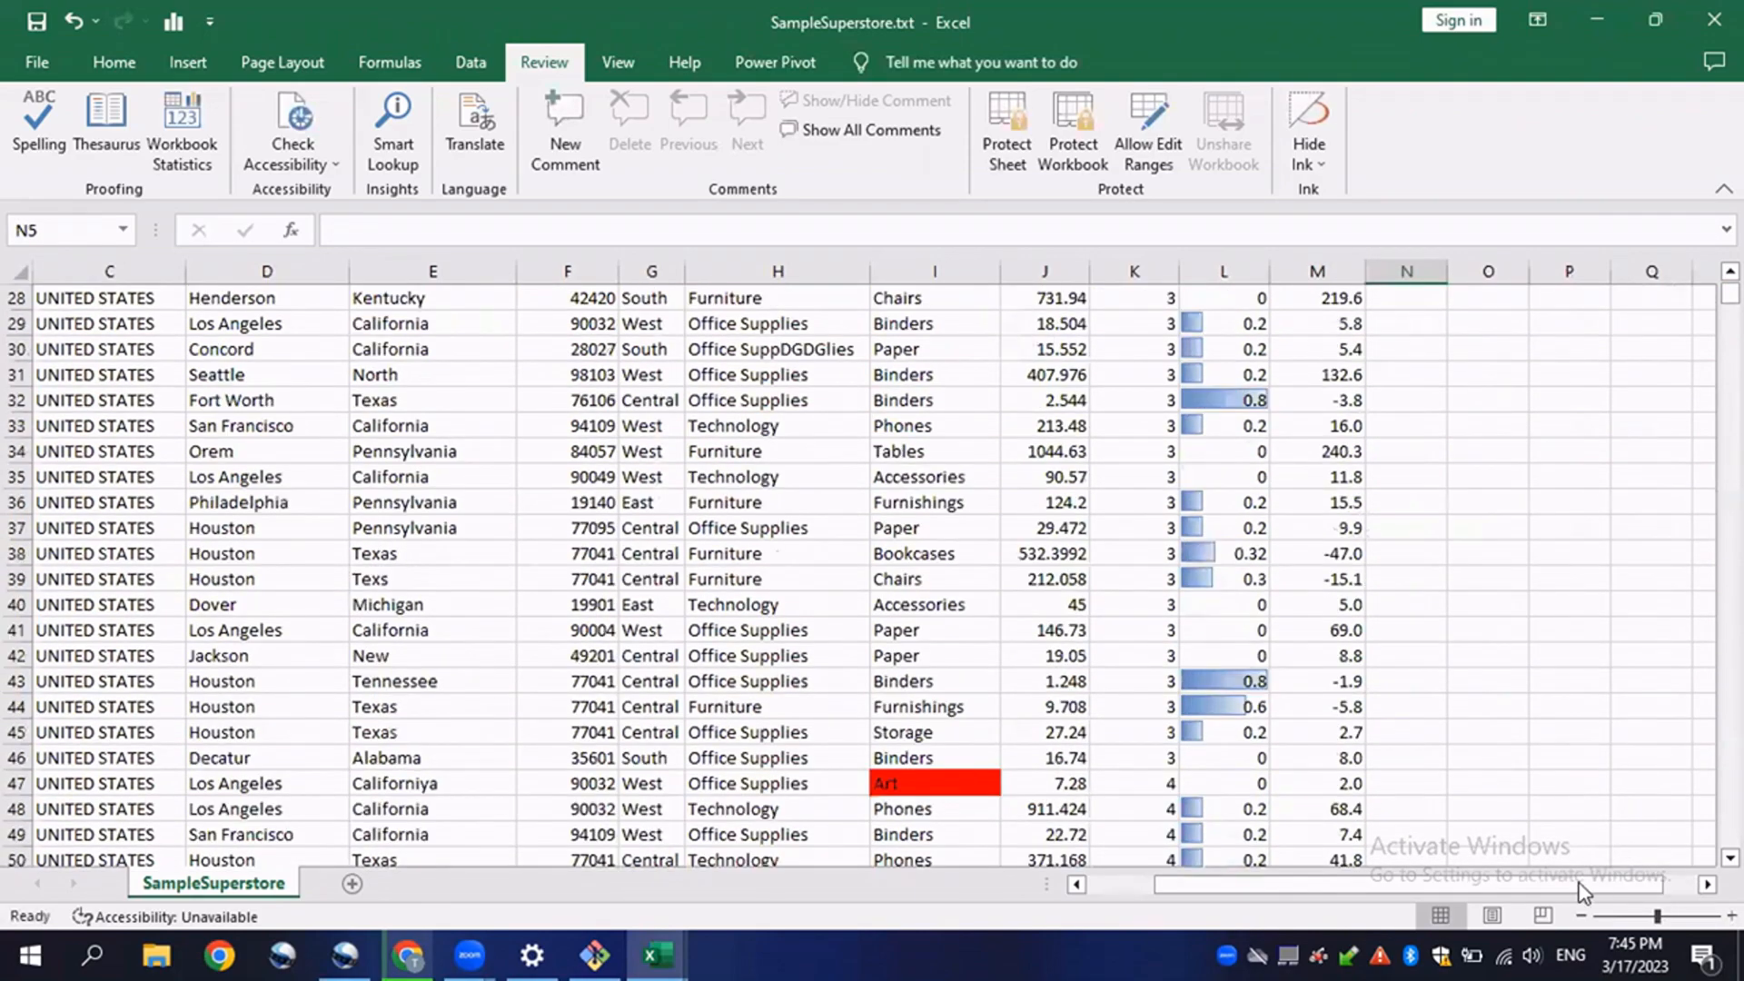
scroll(775, 588, left, 2)
scroll(454, 585, down, 12)
click(431, 572)
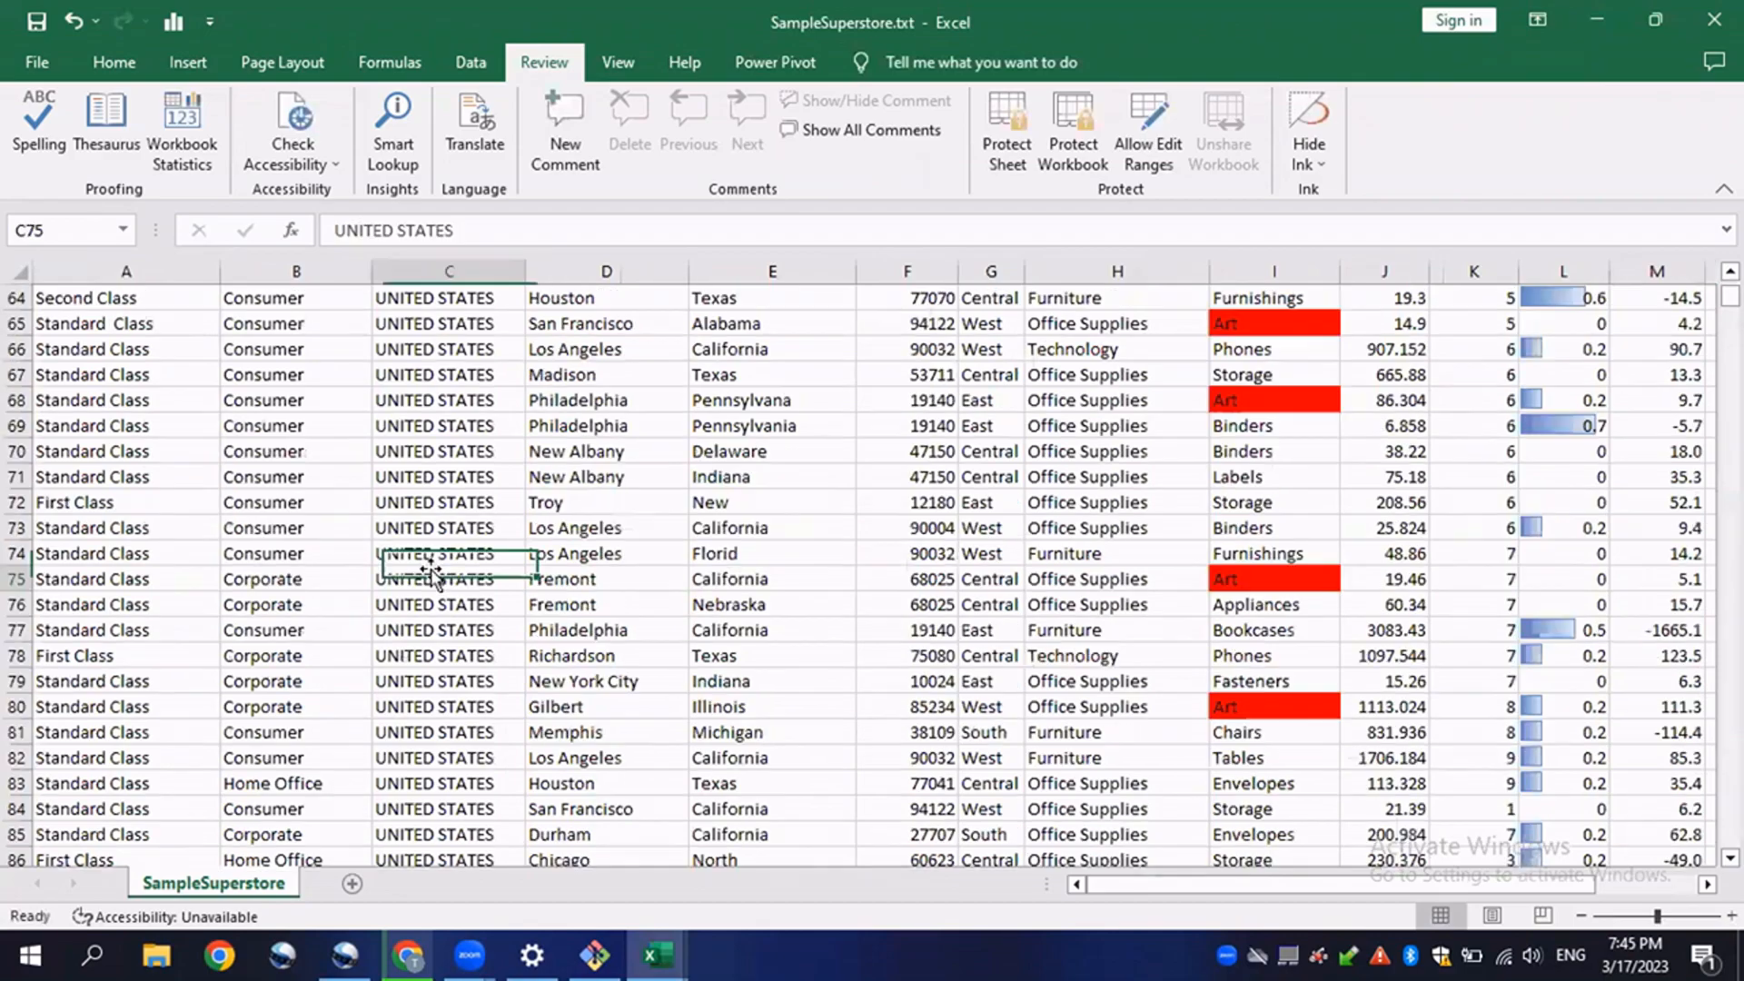
scroll(872, 564, down, 6)
scroll(793, 543, up, 2)
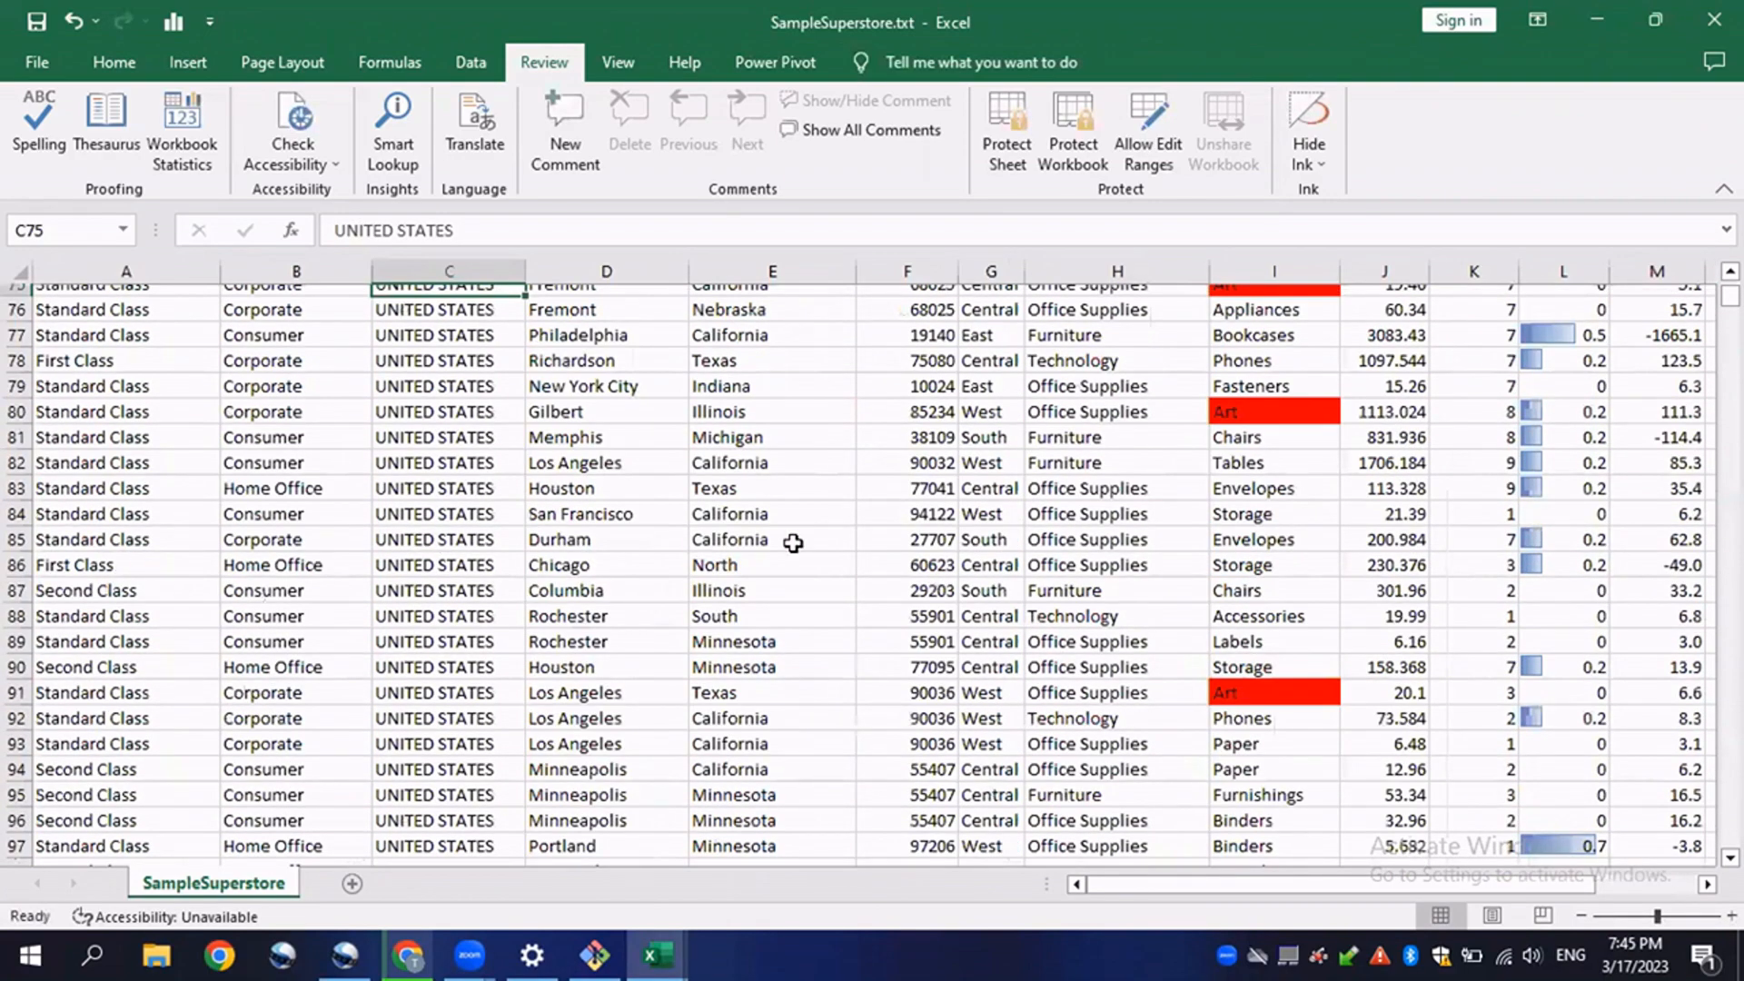
scroll(1127, 597, up, 20)
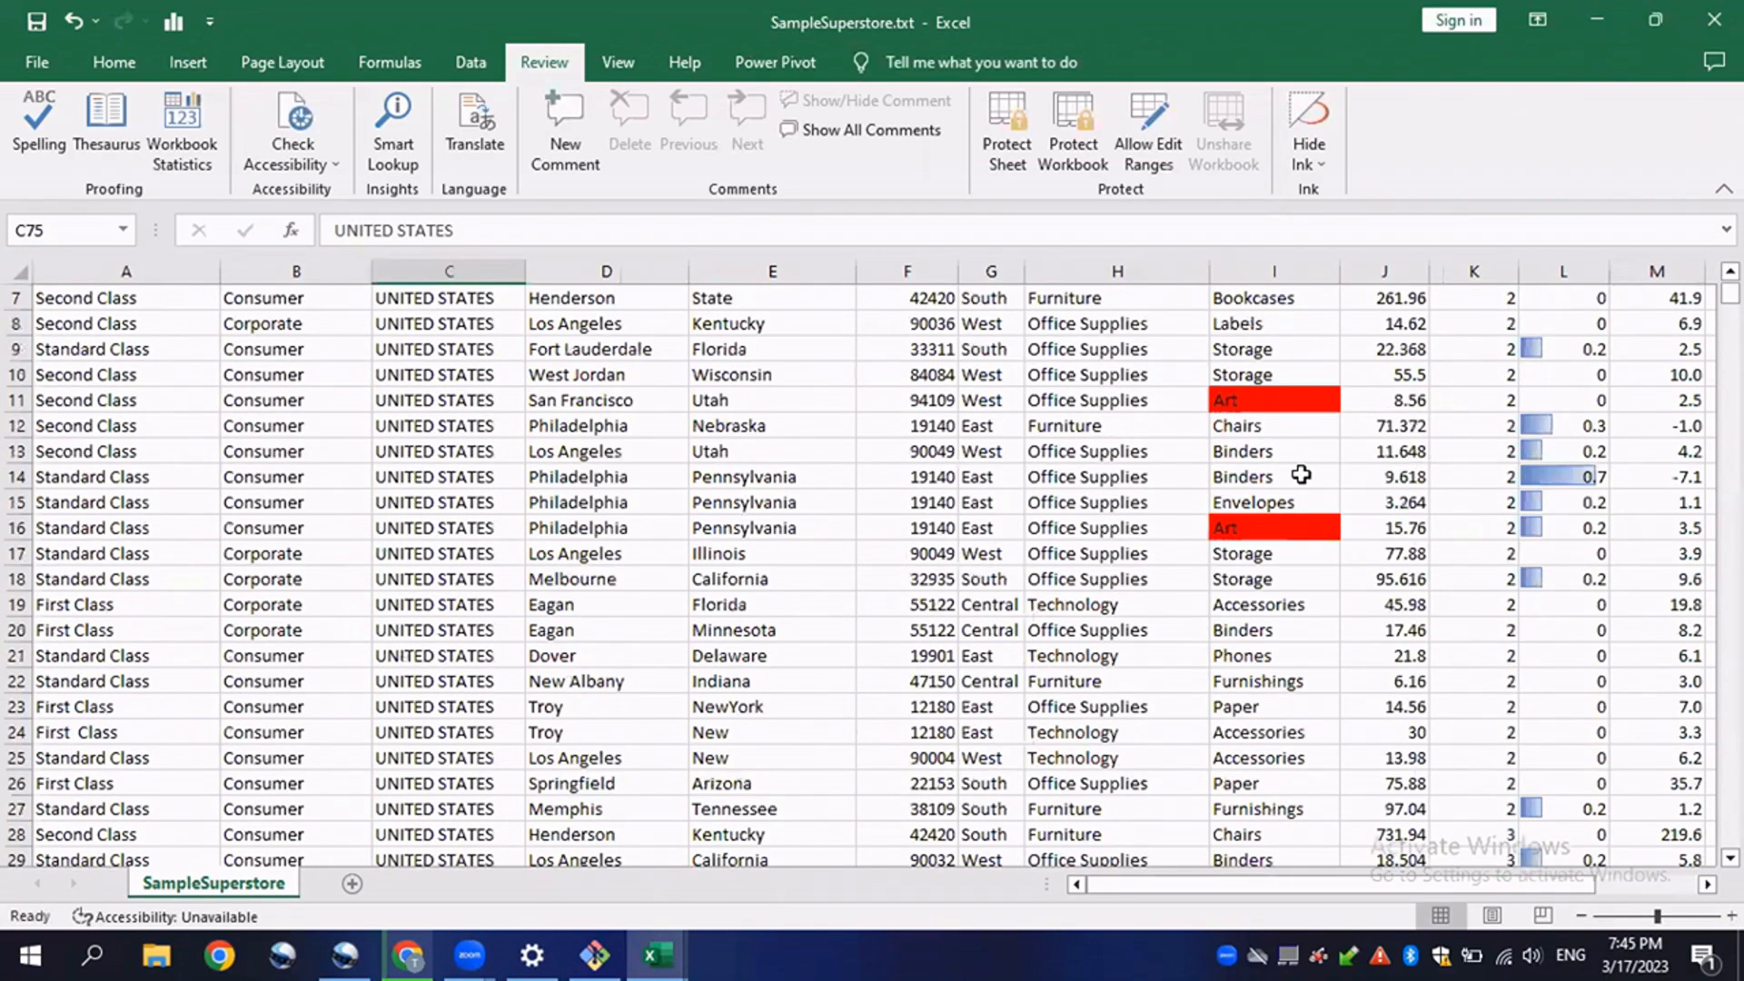
click(1226, 427)
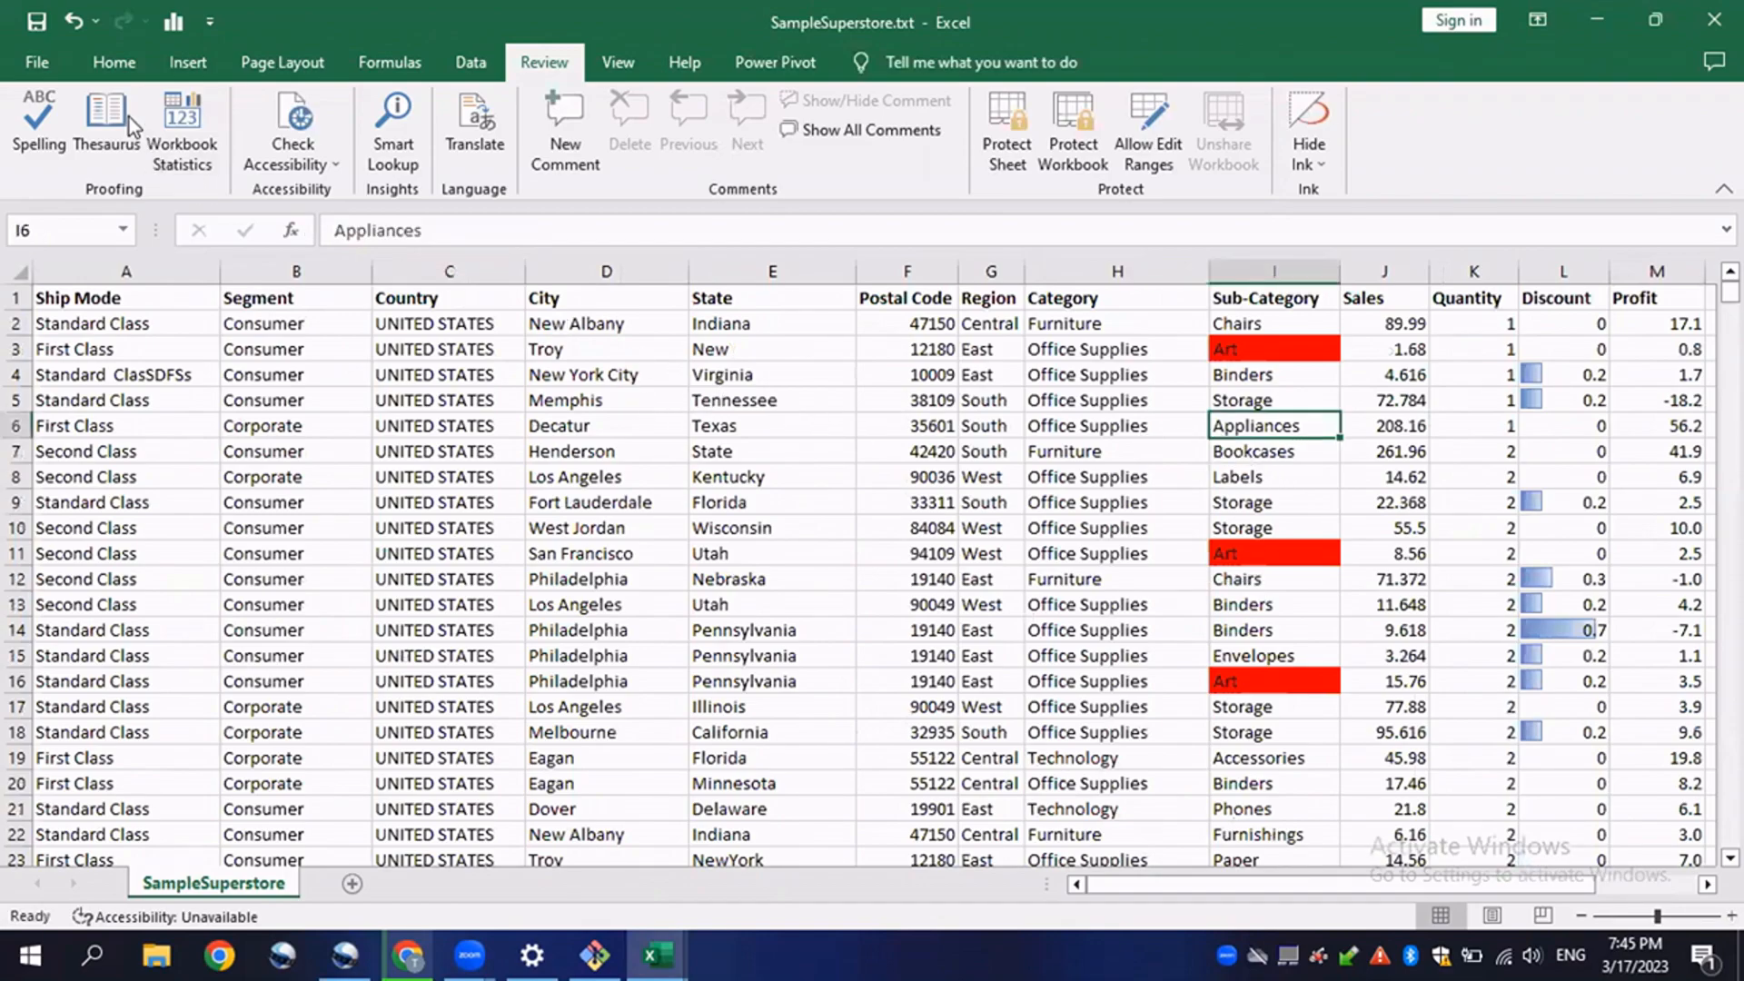
- Clear the conditional formatting rules from the Discount column only
click(128, 60)
click(759, 423)
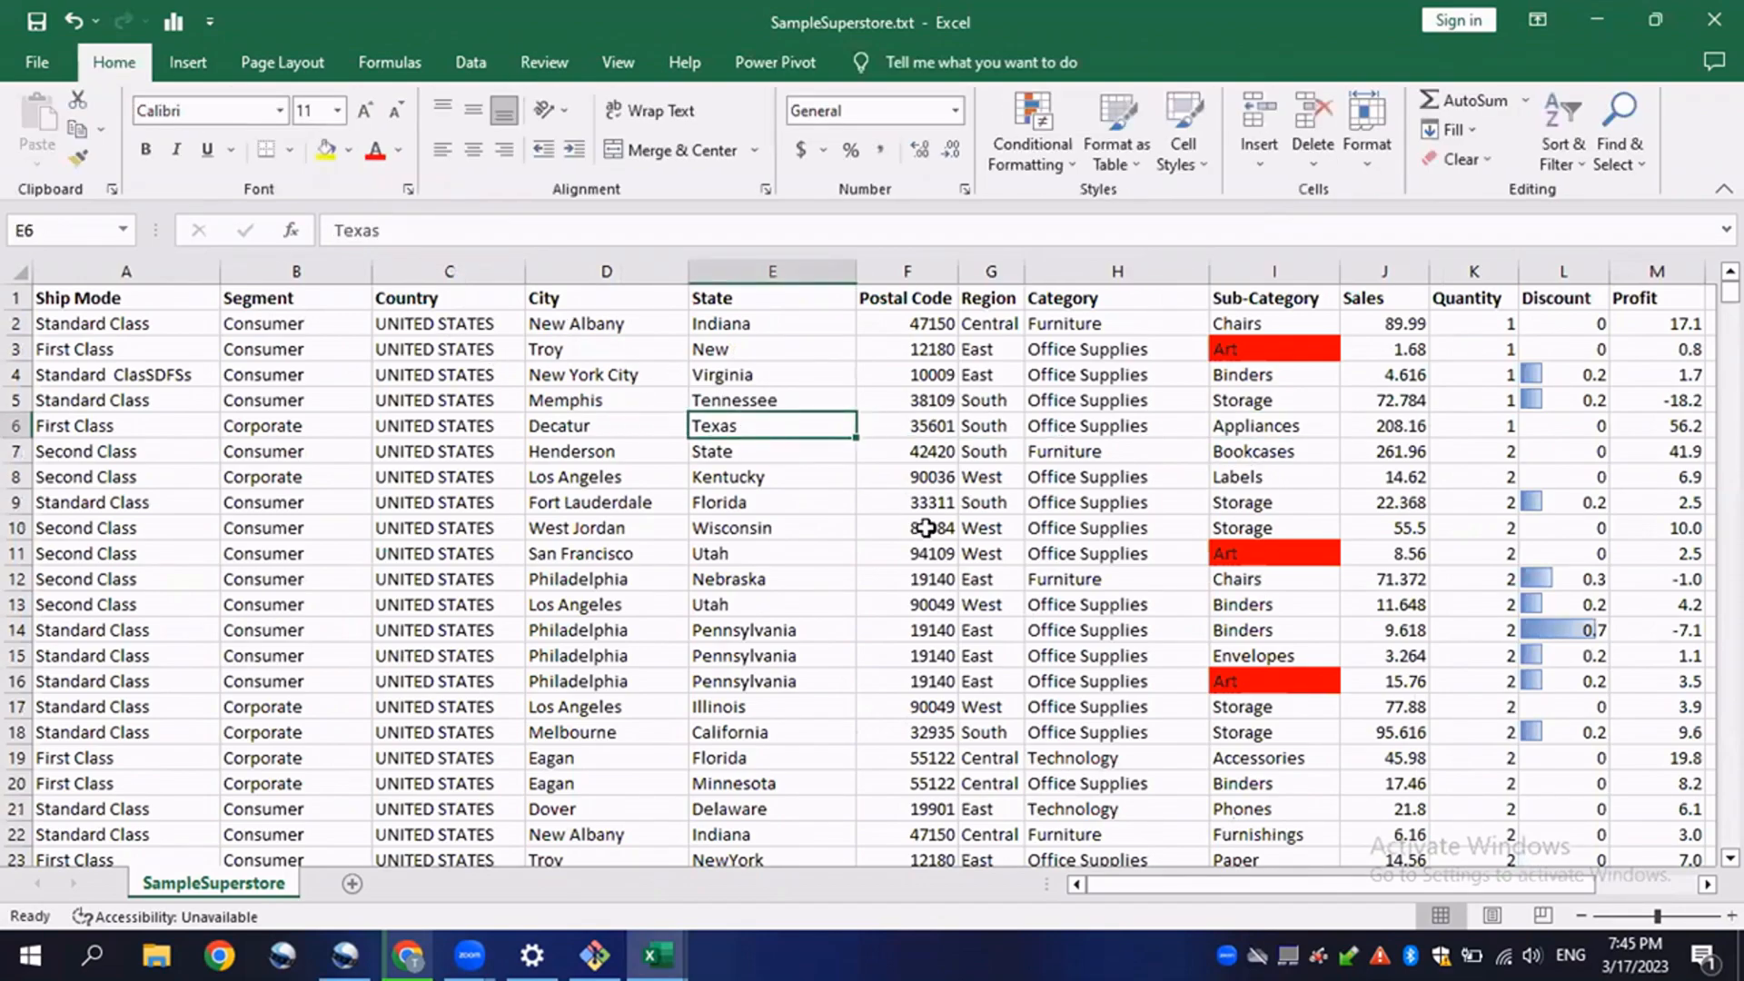
click(1117, 354)
scroll(479, 428, down, 10)
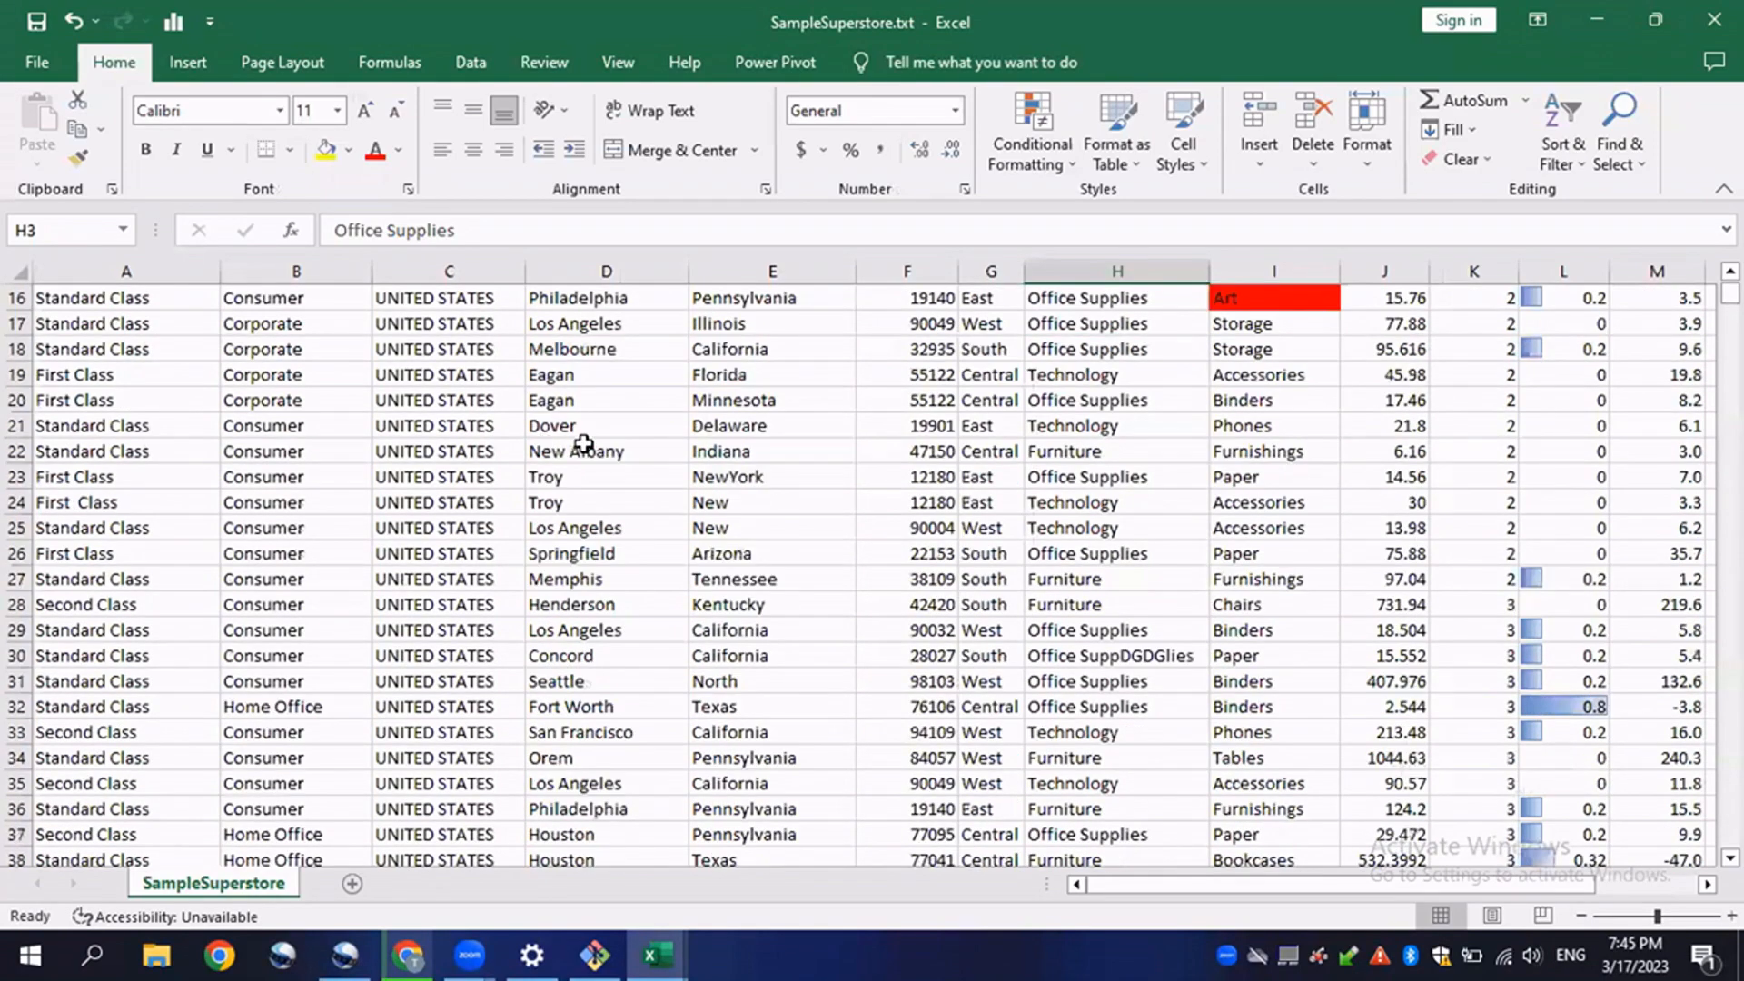
scroll(1031, 455, up, 10)
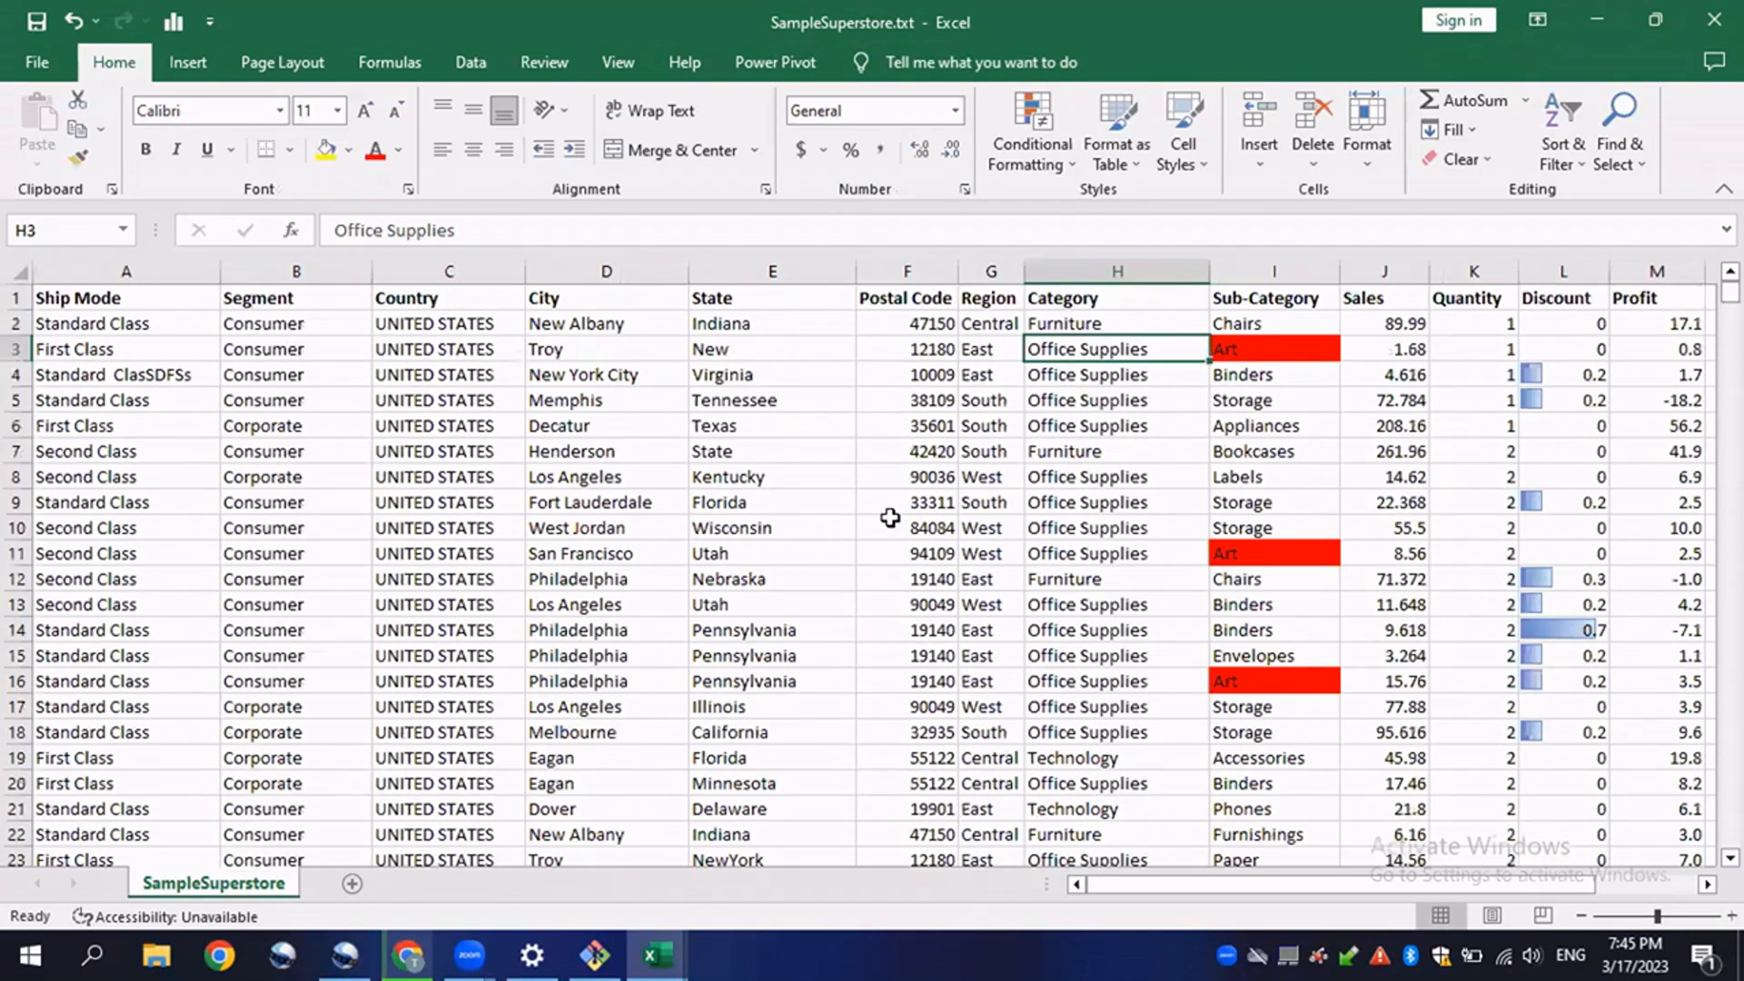
click(1562, 272)
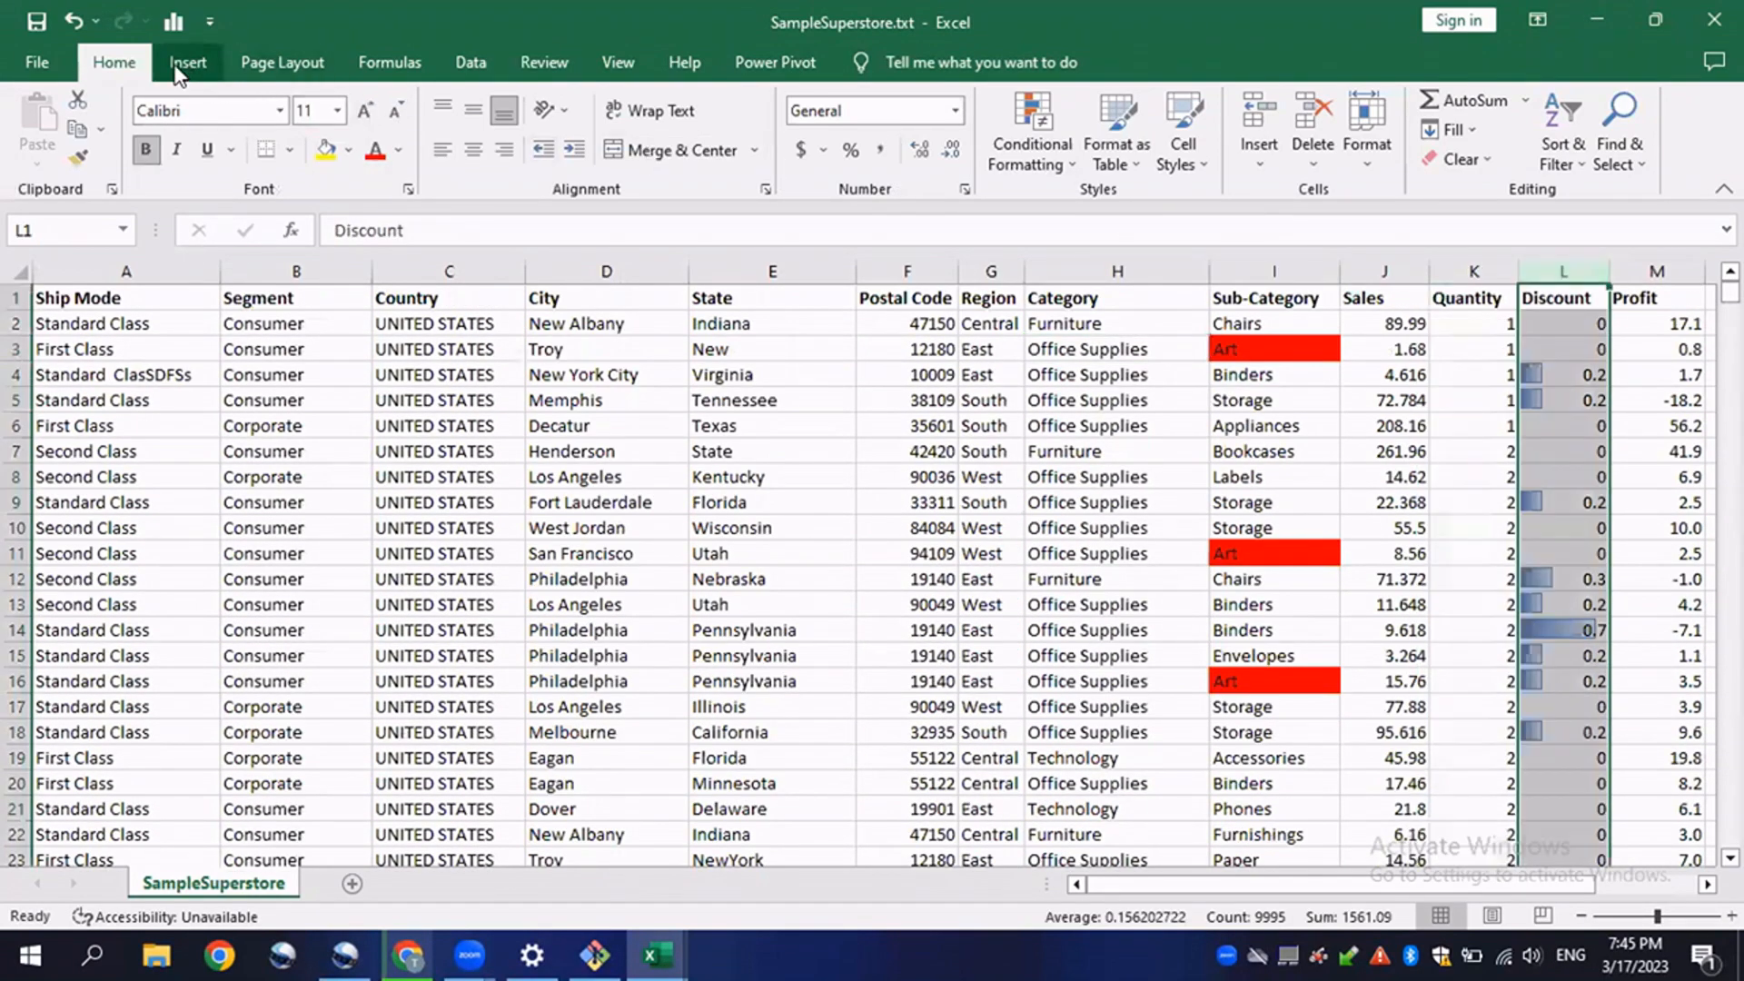
click(1044, 155)
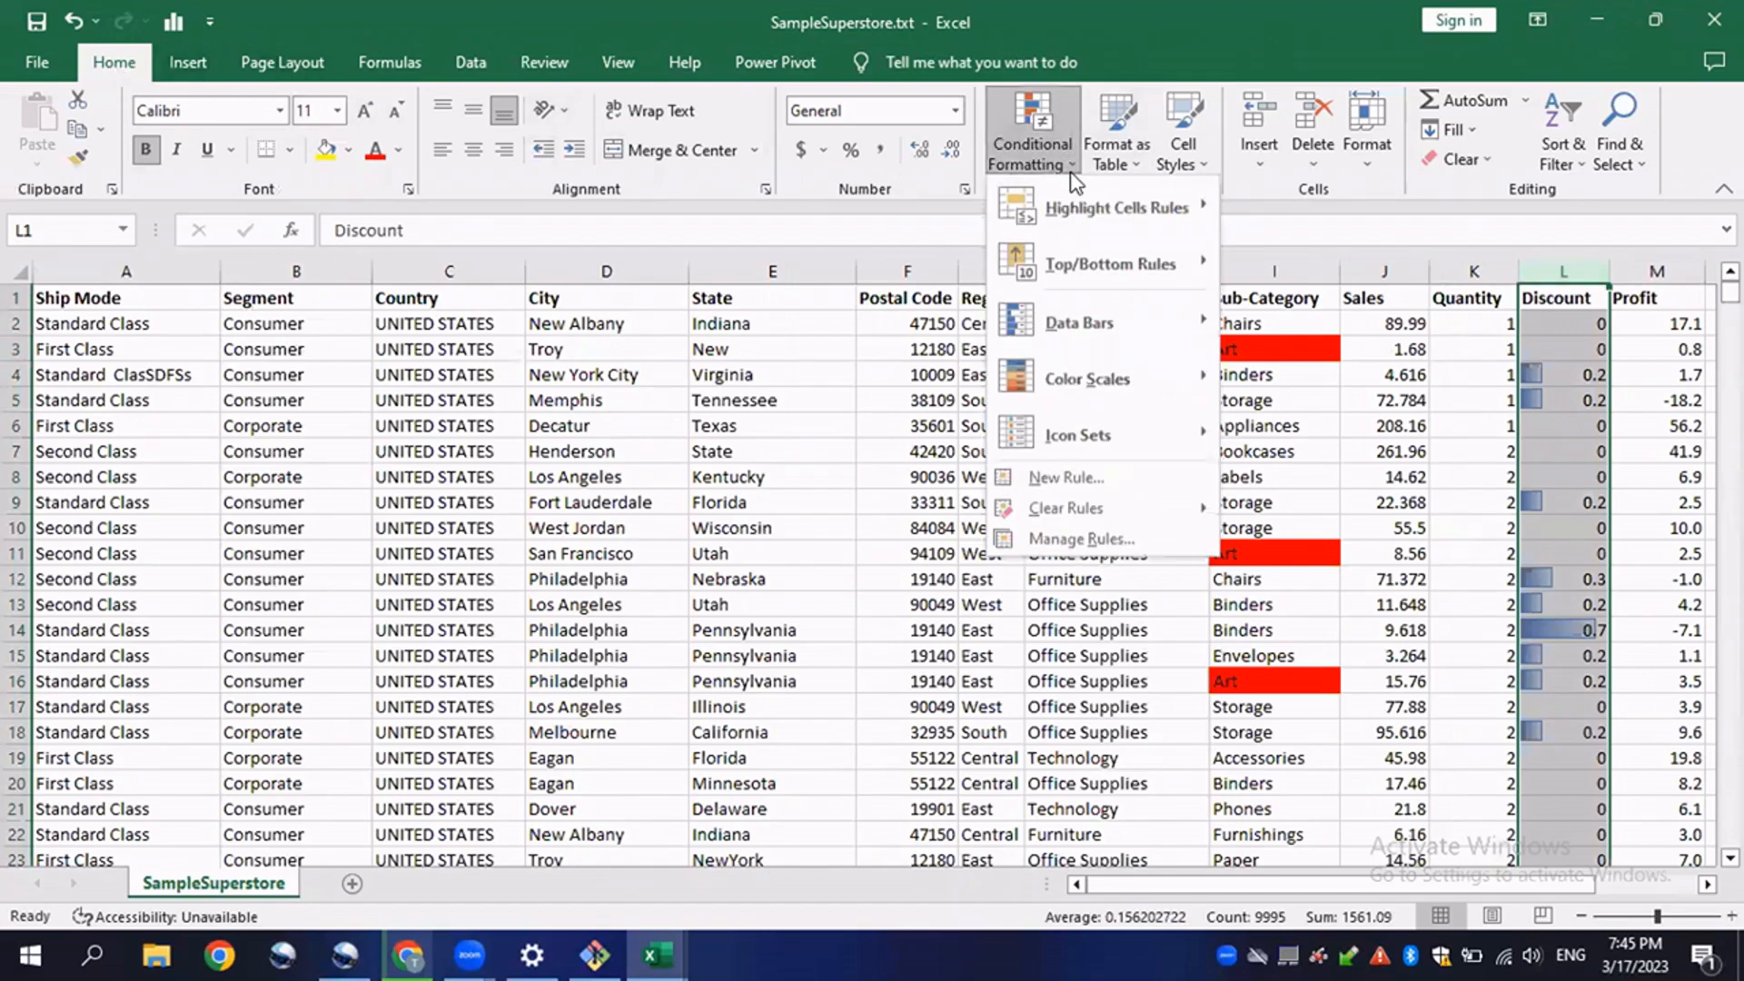
mouse_move(1066, 514)
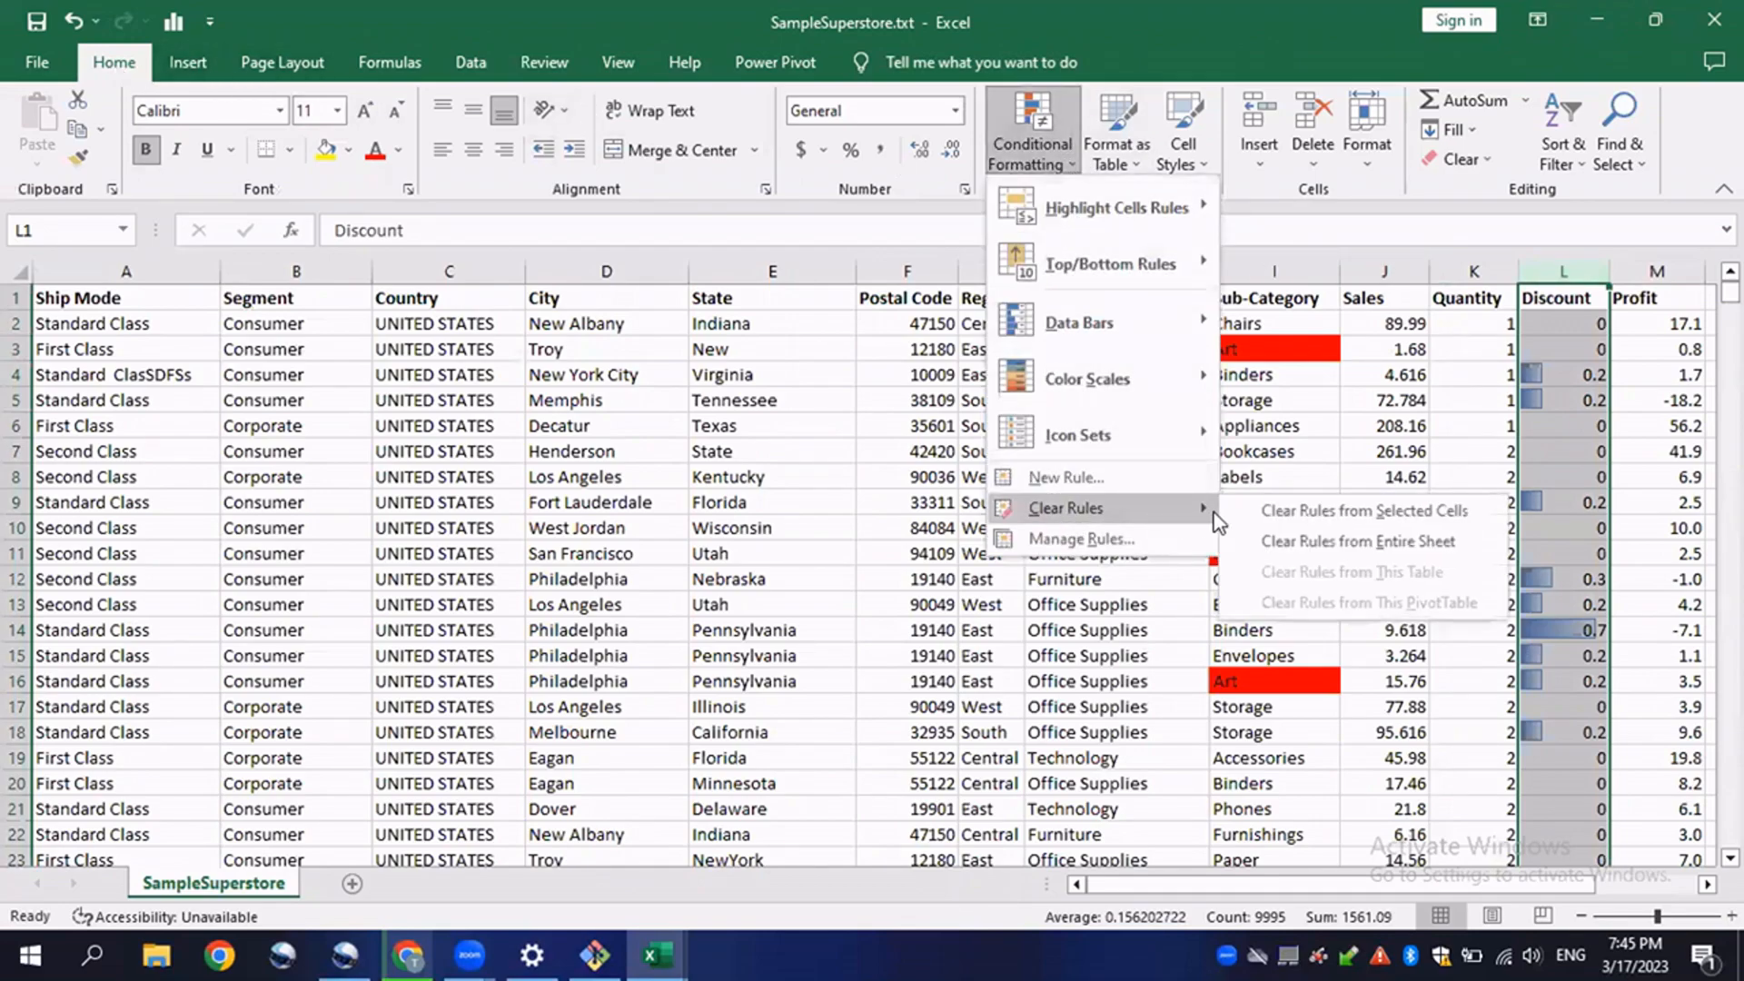
click(1294, 514)
click(1580, 554)
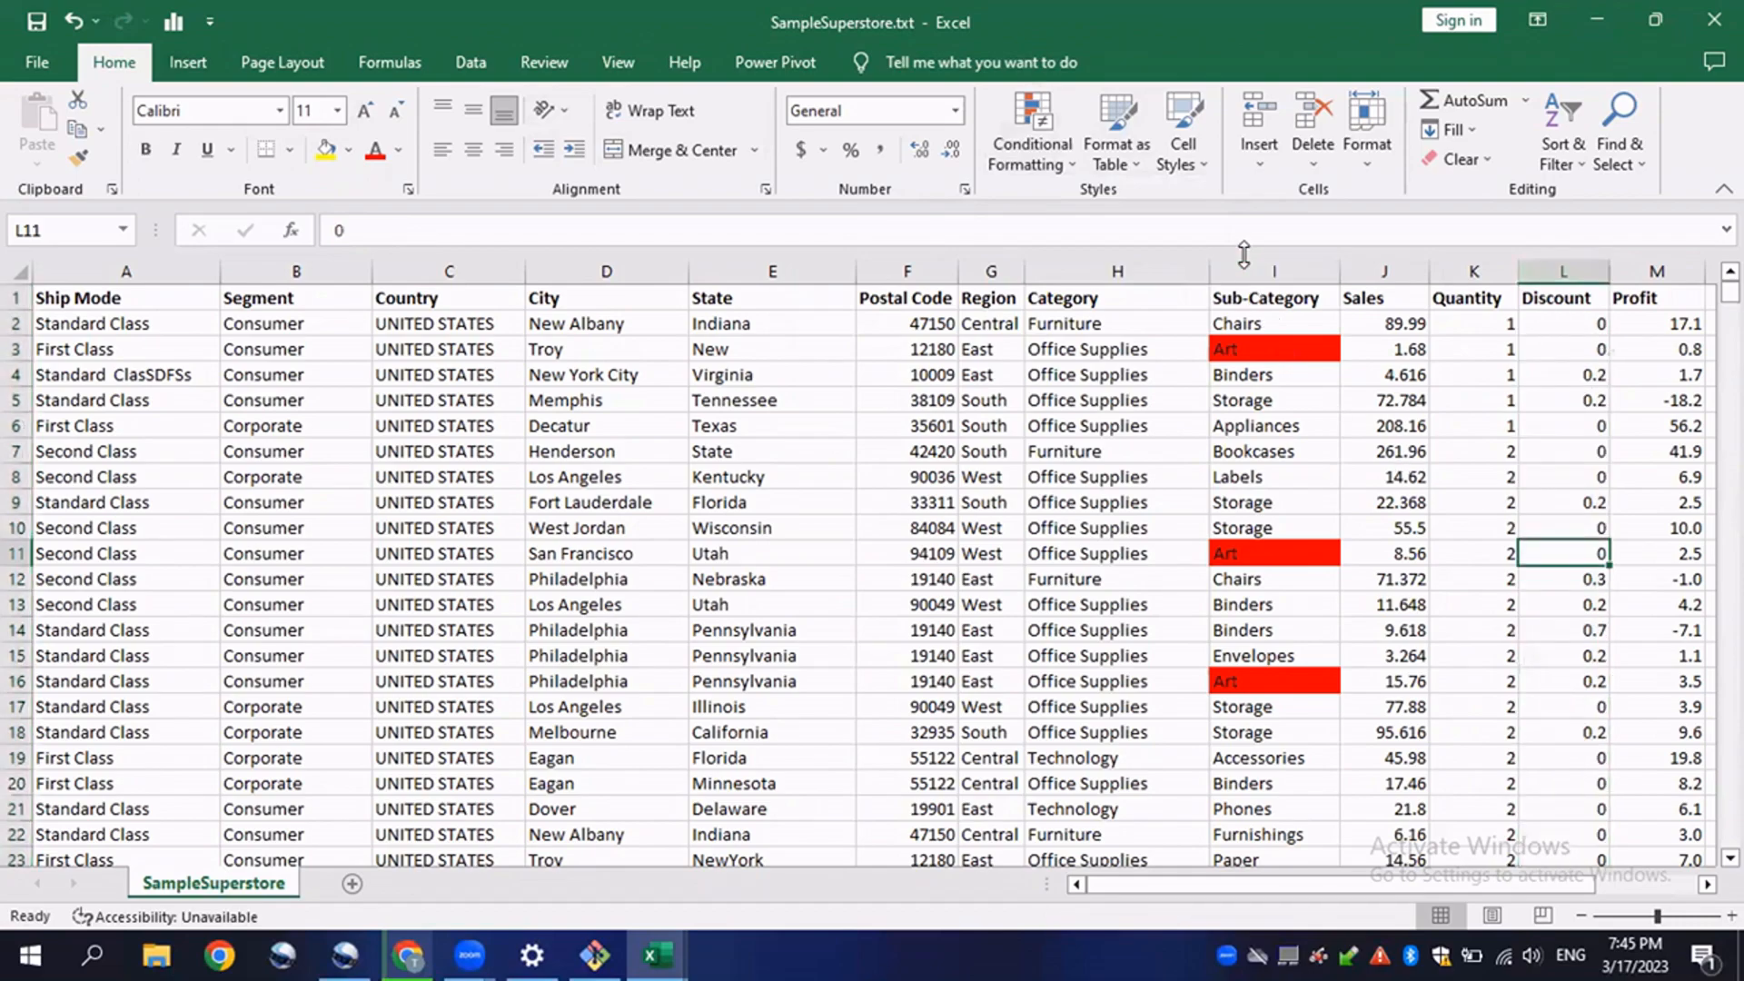
- Clear the conditional formatting rules from the Sub-Category column to remove its red highlights
click(1274, 272)
click(1032, 150)
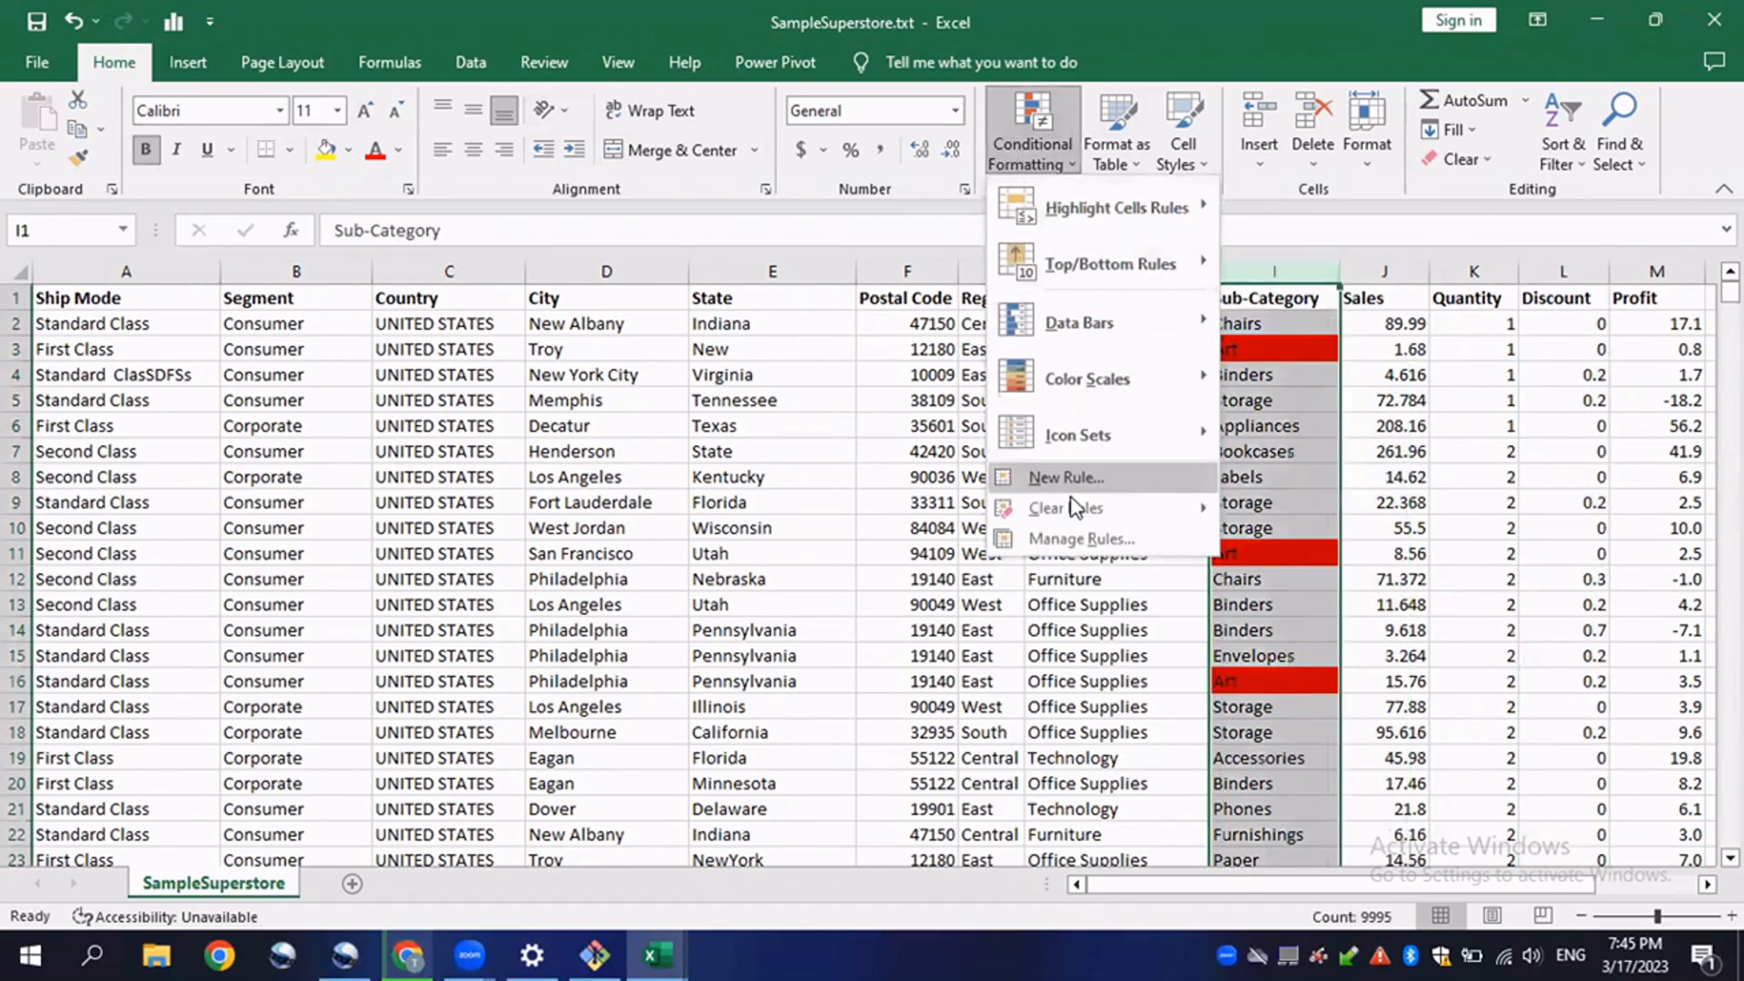
mouse_move(1082, 509)
click(1294, 514)
click(1471, 374)
- Look through the sheet's rows to review the data without conditional formatting, and return to the first rows
scroll(1312, 409, down, 4)
scroll(963, 491, down, 20)
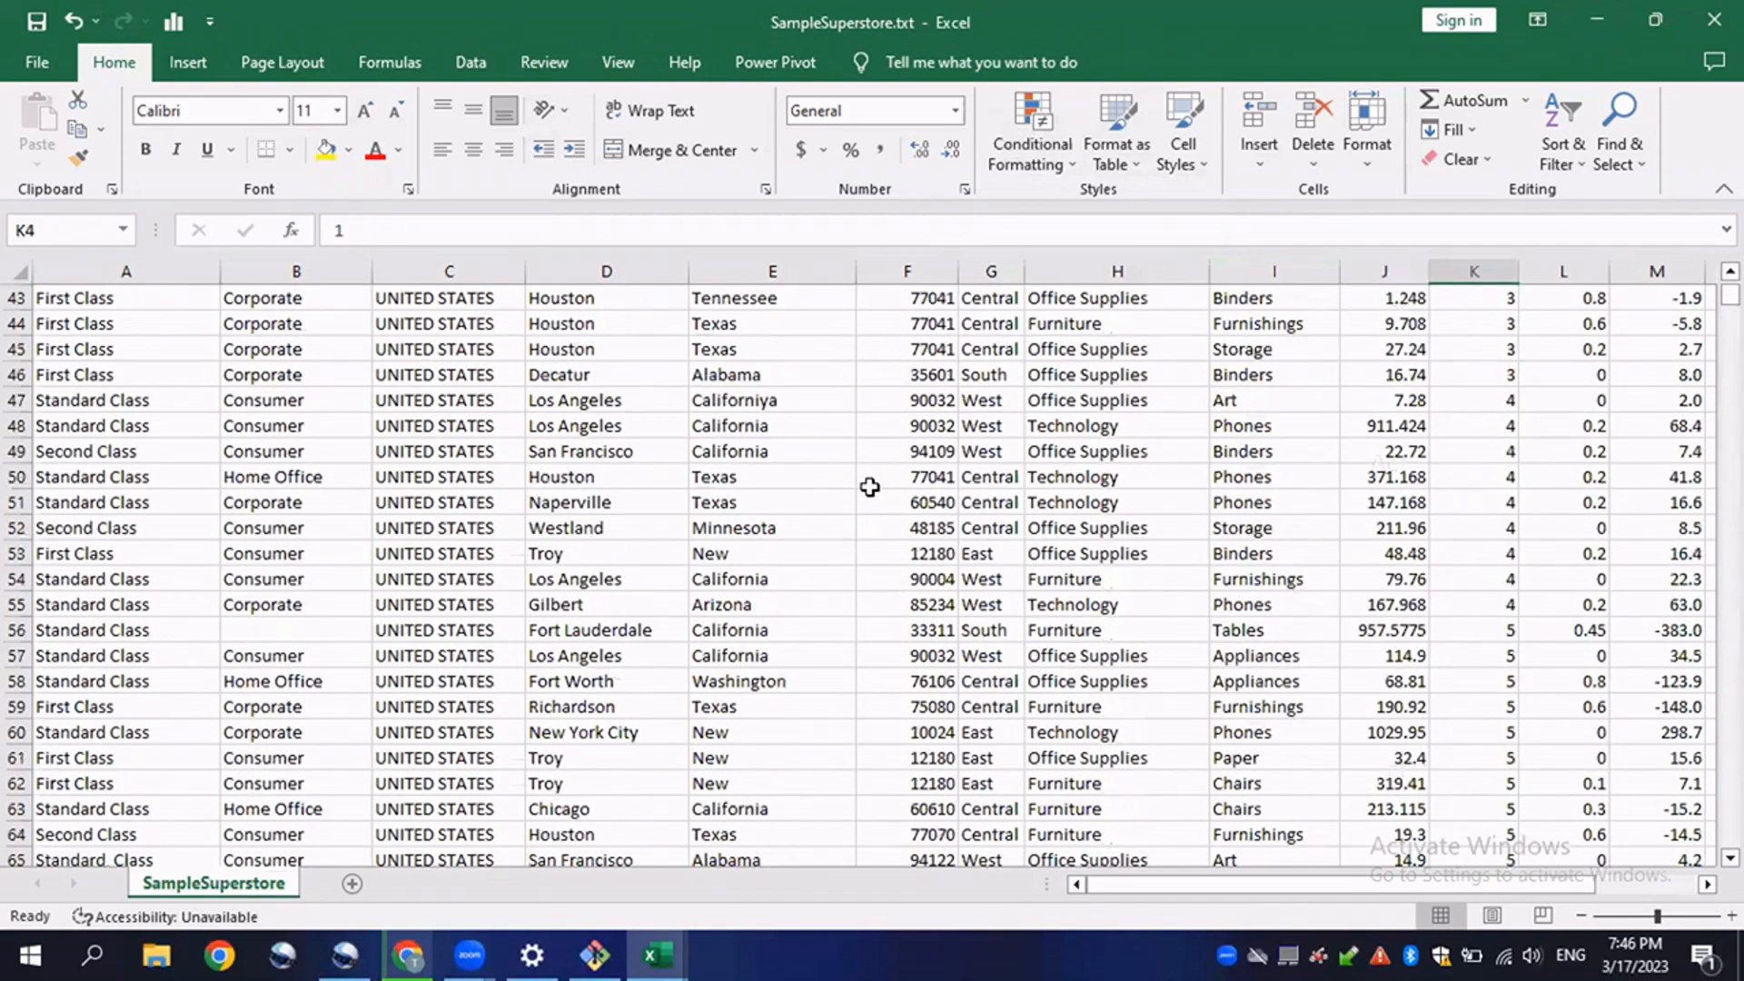
scroll(762, 454, down, 20)
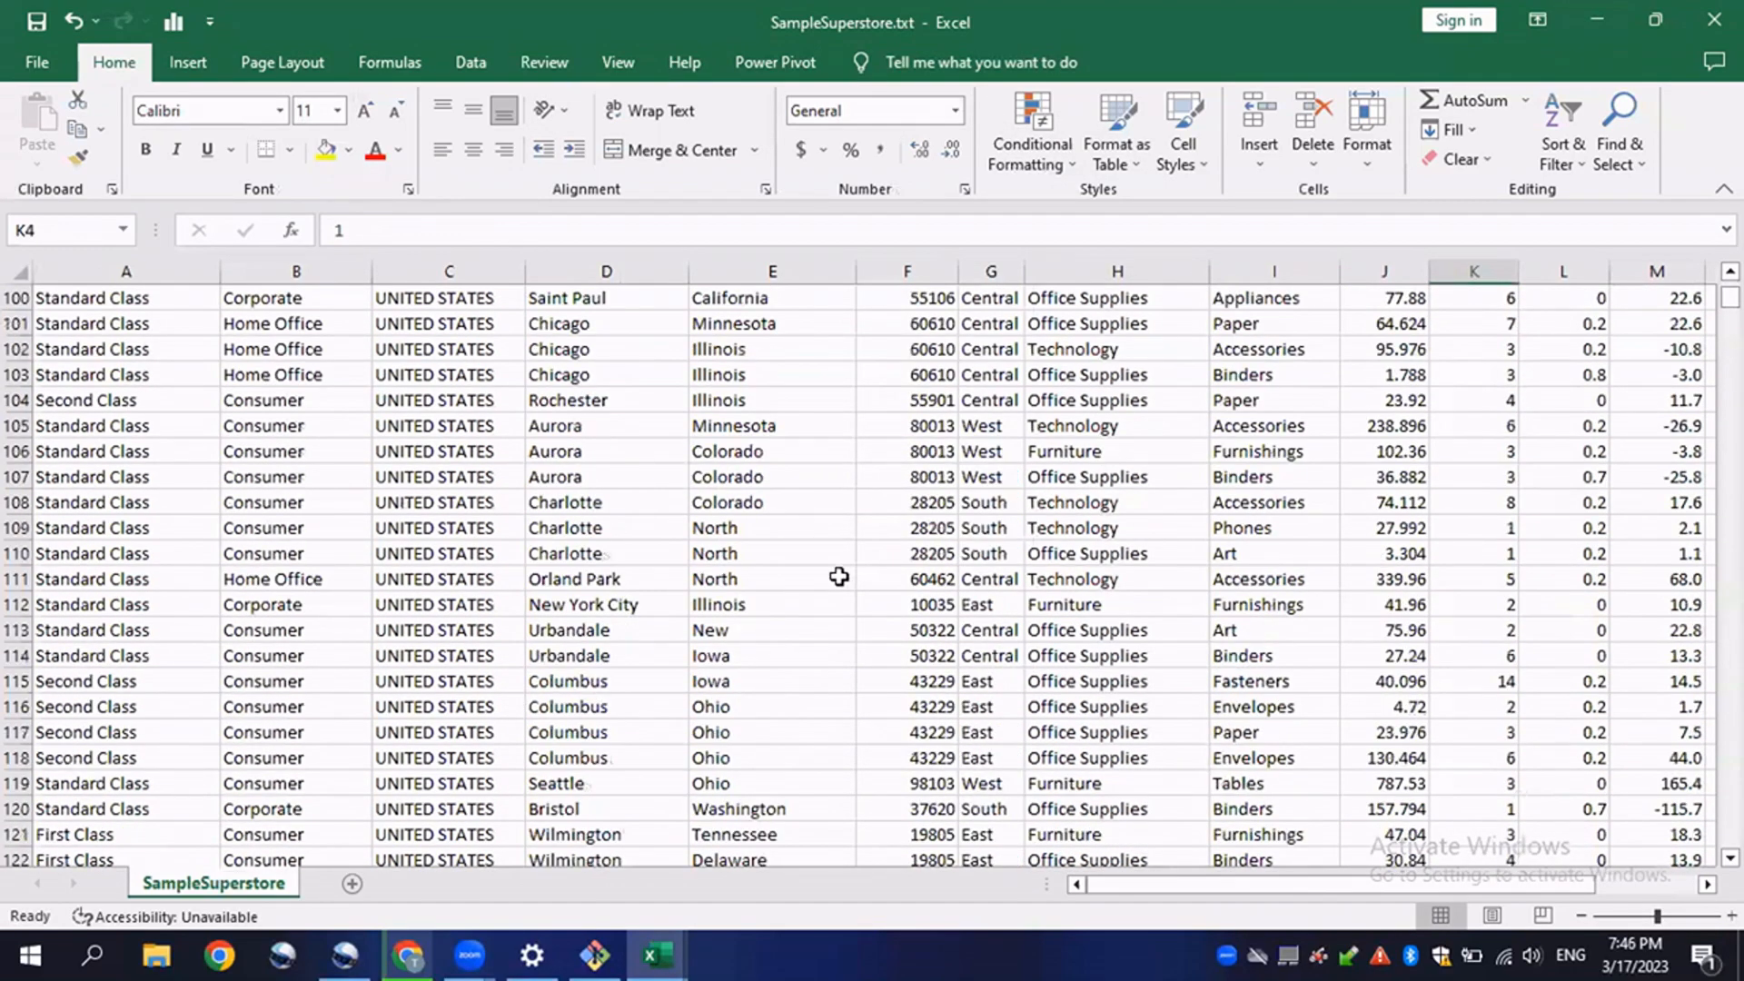
scroll(1329, 385, down, 10)
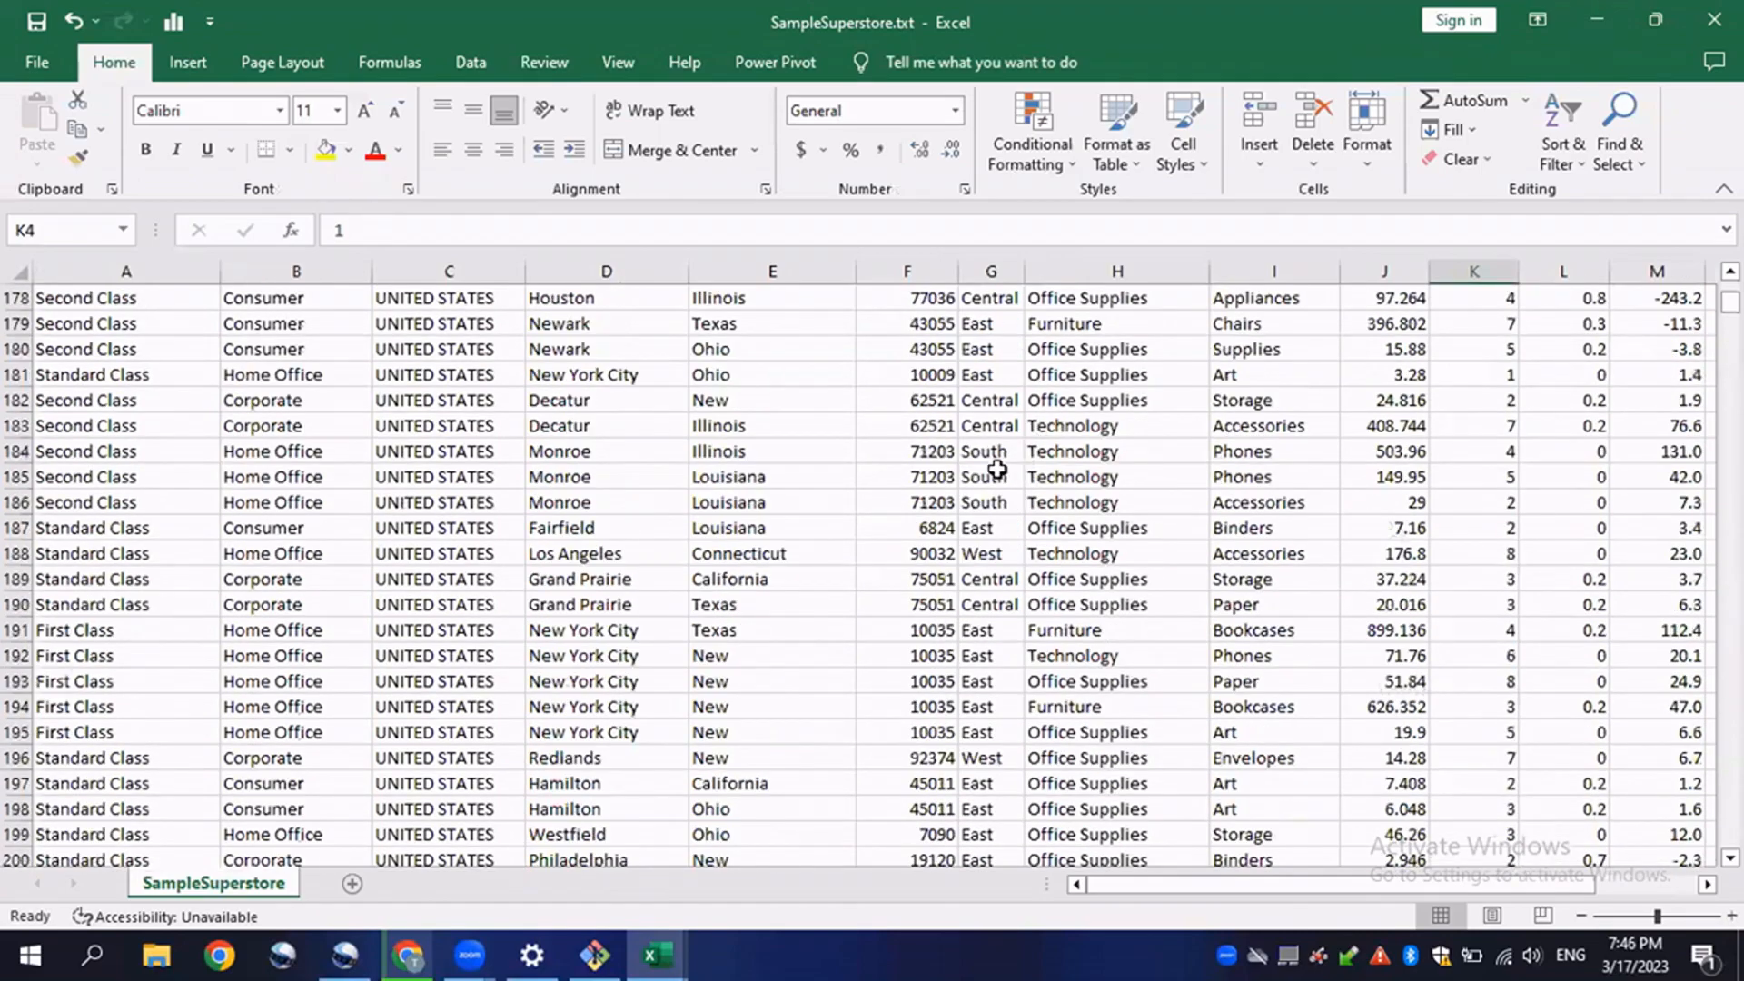
scroll(1332, 604, up, 7)
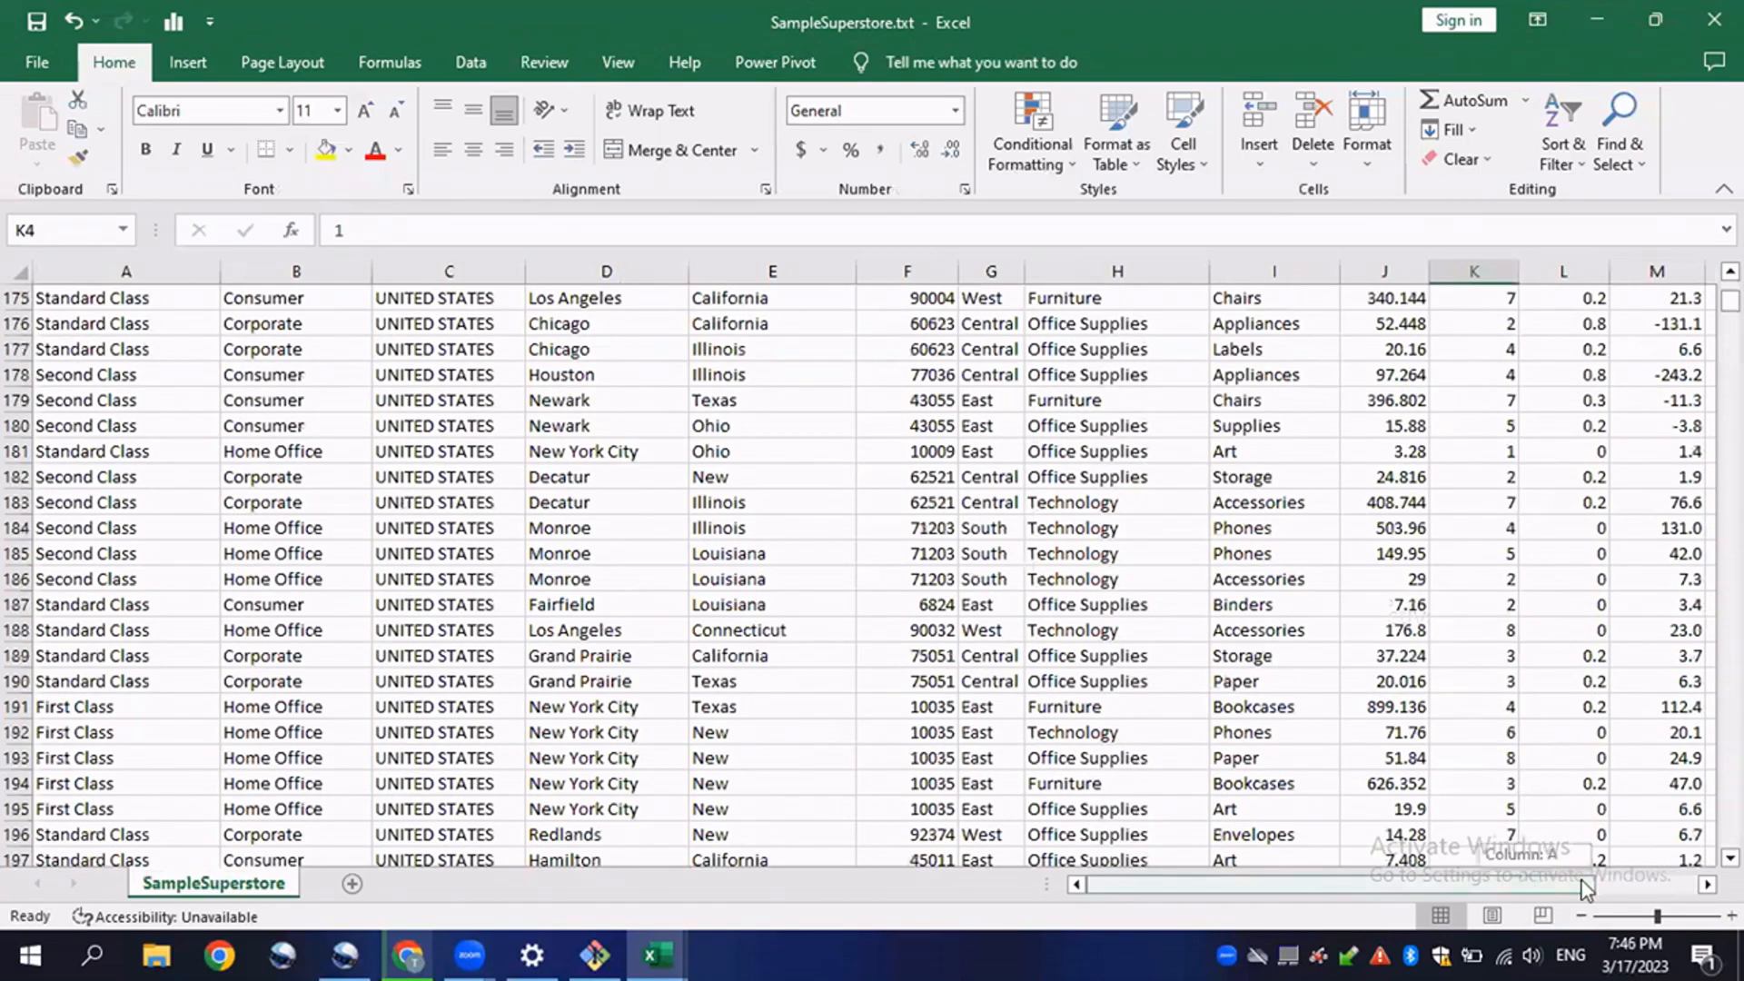
scroll(1335, 660, right, 1)
scroll(779, 508, right, 1)
scroll(1007, 464, up, 16)
drag(929, 416, 336, 344)
click(667, 406)
drag(829, 394, 54, 318)
scroll(670, 489, up, 1)
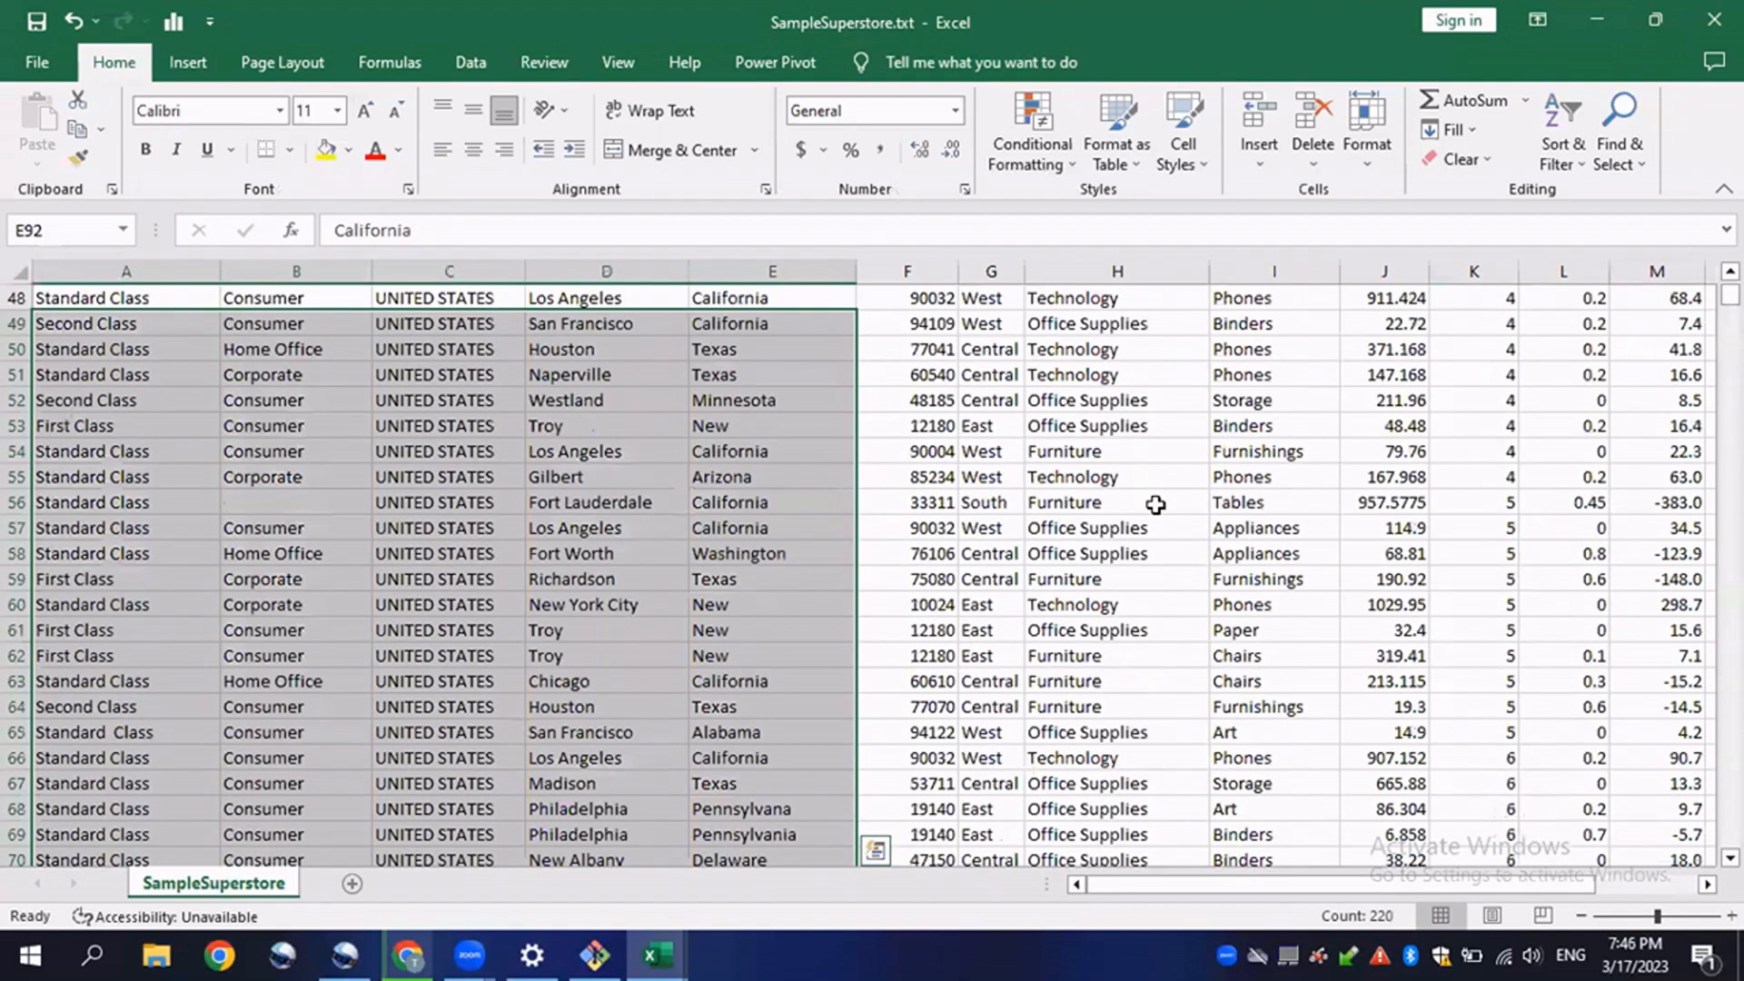
click(1239, 519)
scroll(759, 491, up, 16)
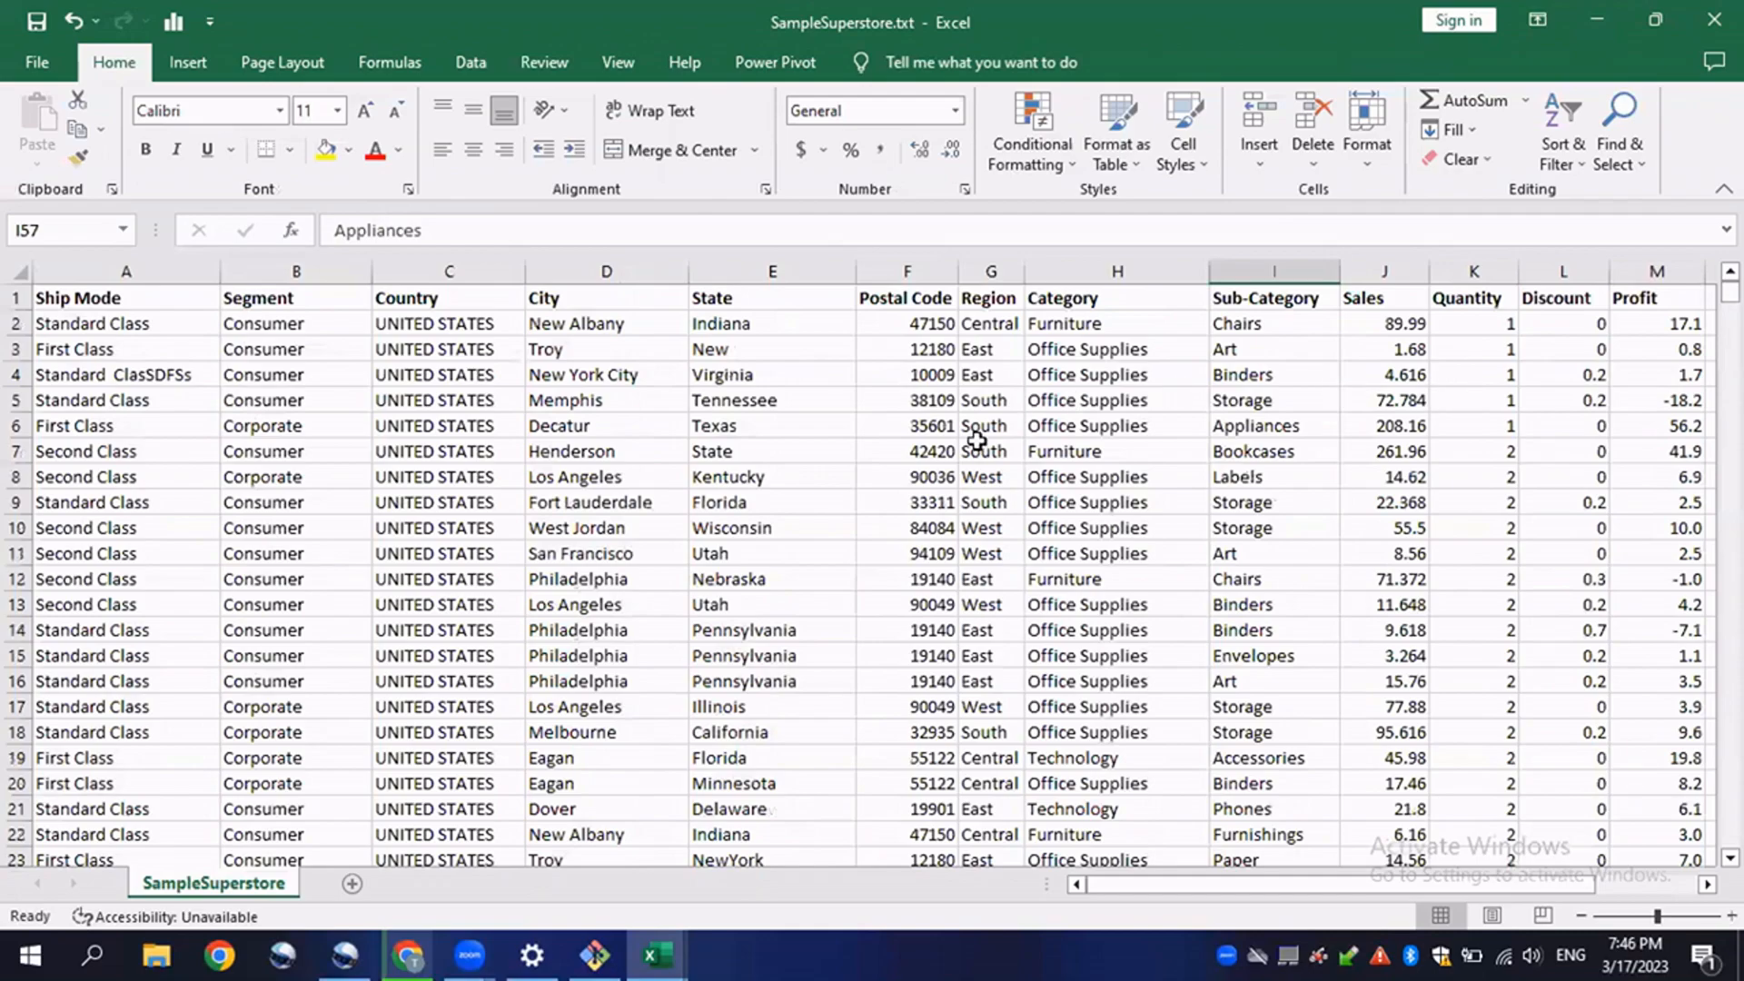